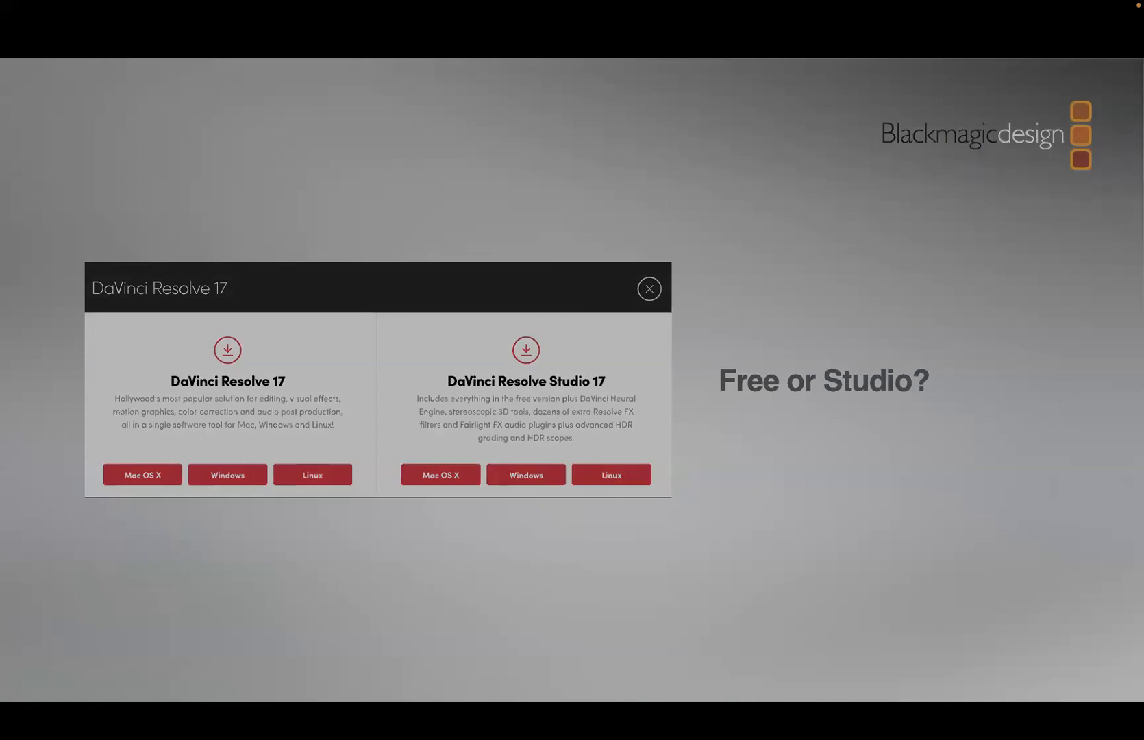
Switch to Firefox and bring up the DaVinci Resolve 18 download options on the Blackmagic Design page.
key(super+Tab)
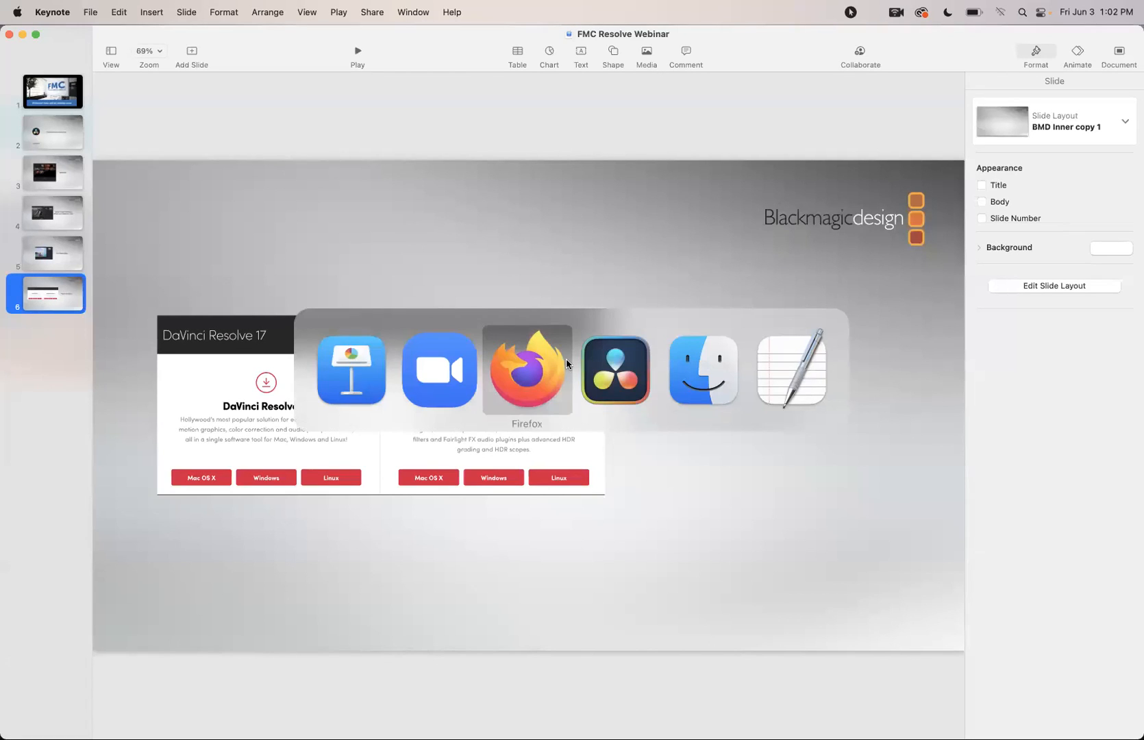
click(566, 359)
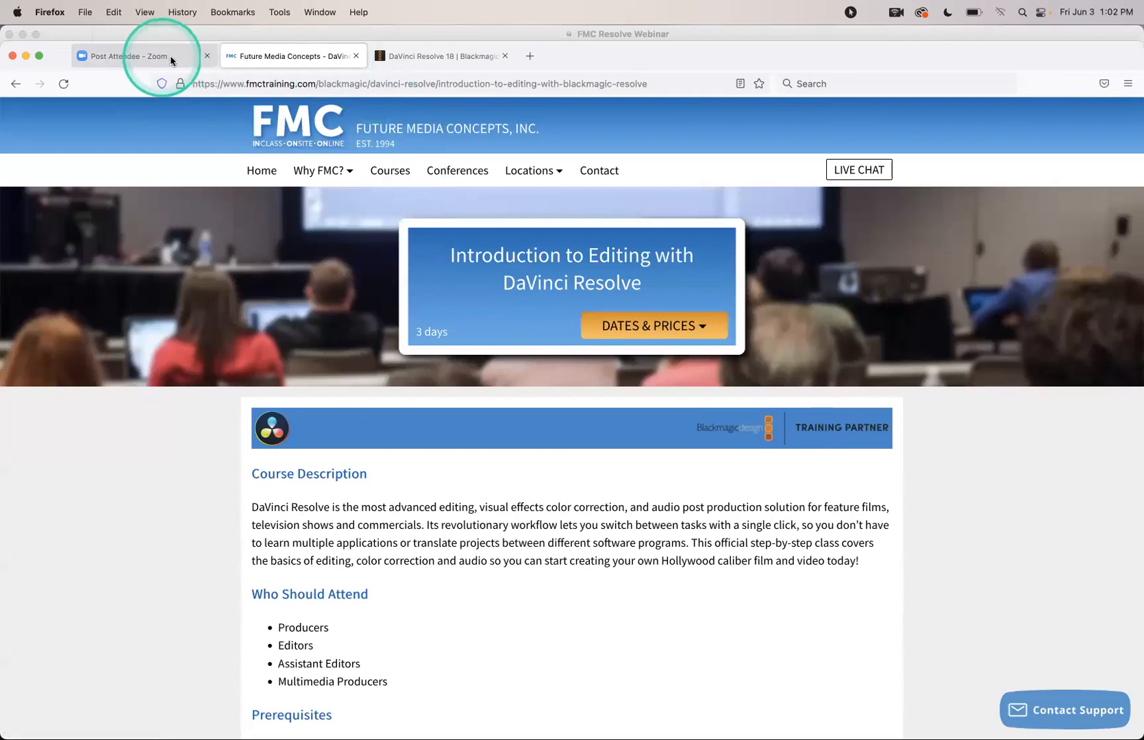
drag(52, 60, 50, 95)
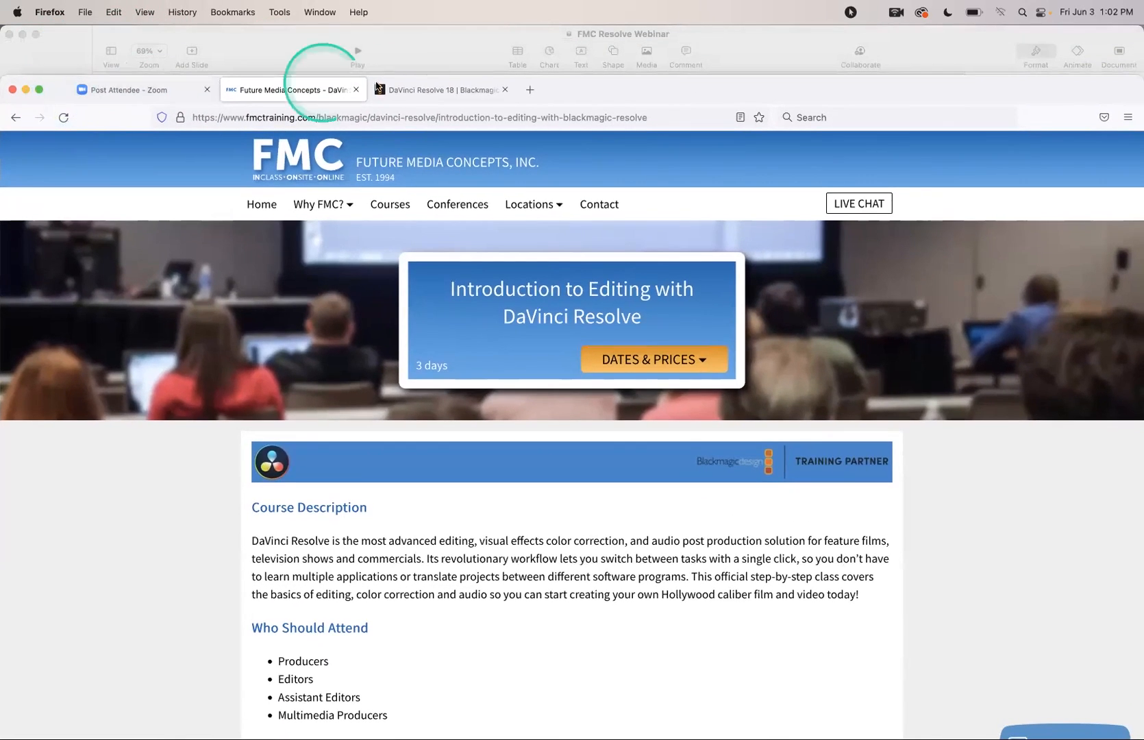
click(412, 89)
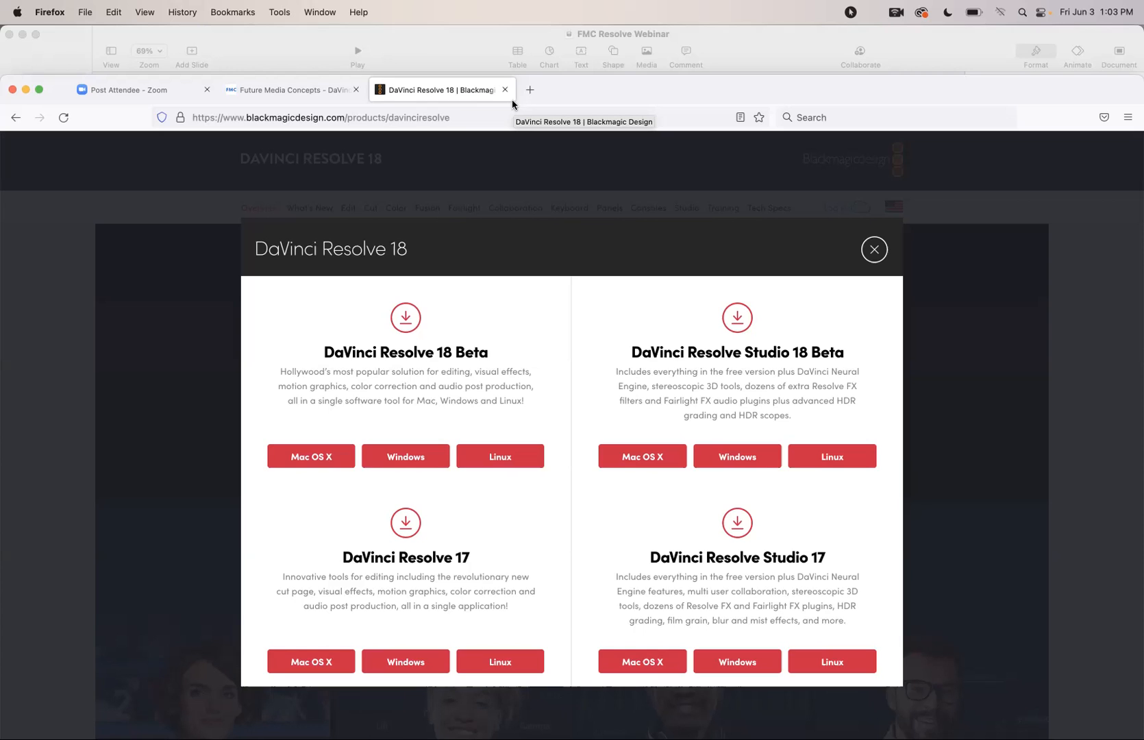
Switch to DaVinci Resolve and open Untitled Project from the Project Manager.
key(super+Tab)
key(super+Tab)
key(super+Tab)
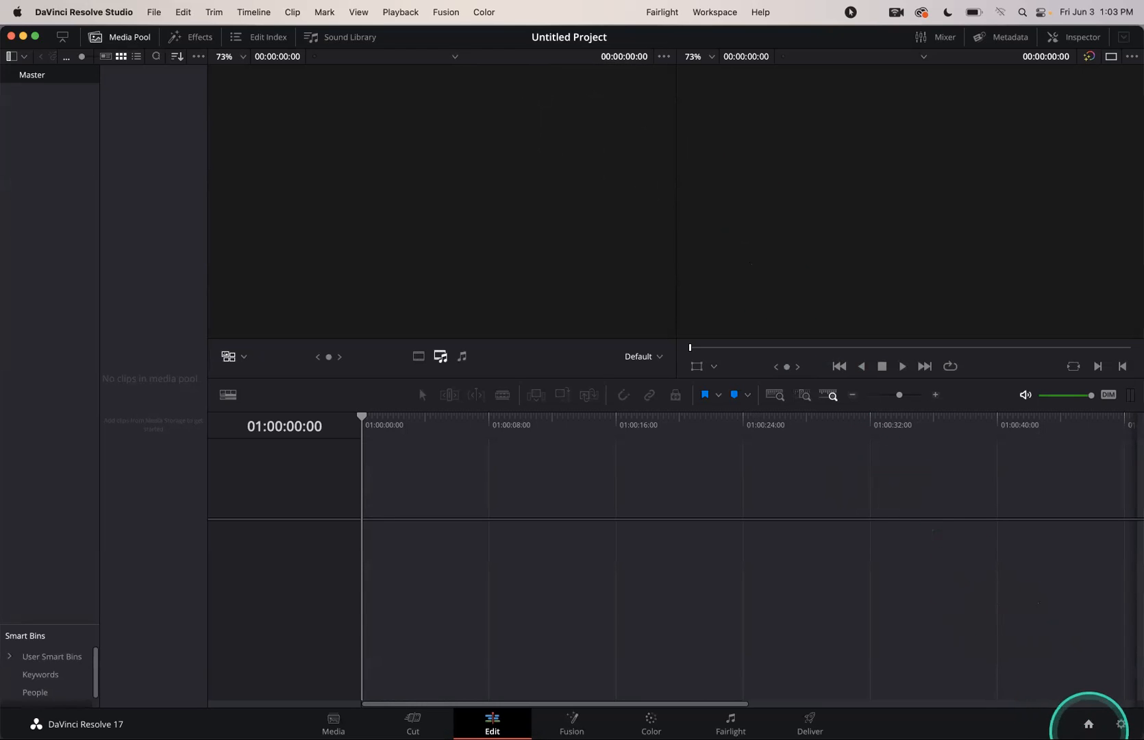
click(1088, 723)
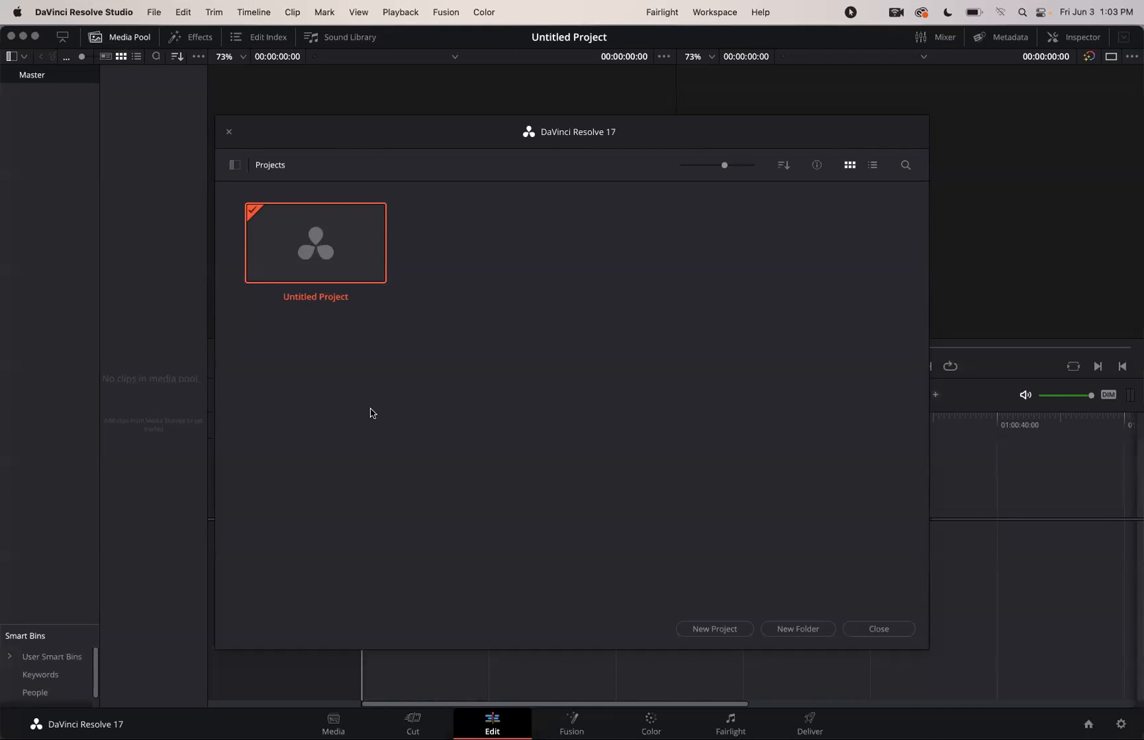
double_click(296, 259)
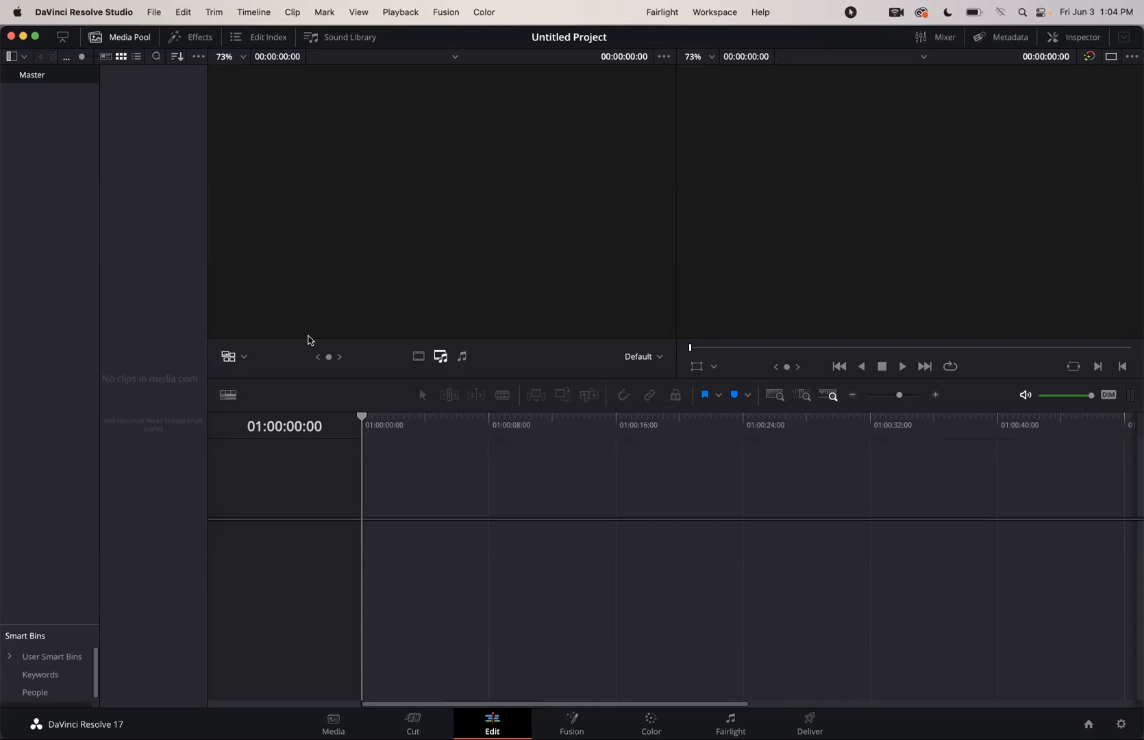
Examine the Media, Cut, Edit, Fusion, Color, Fairlight and Deliver pages in order.
click(334, 720)
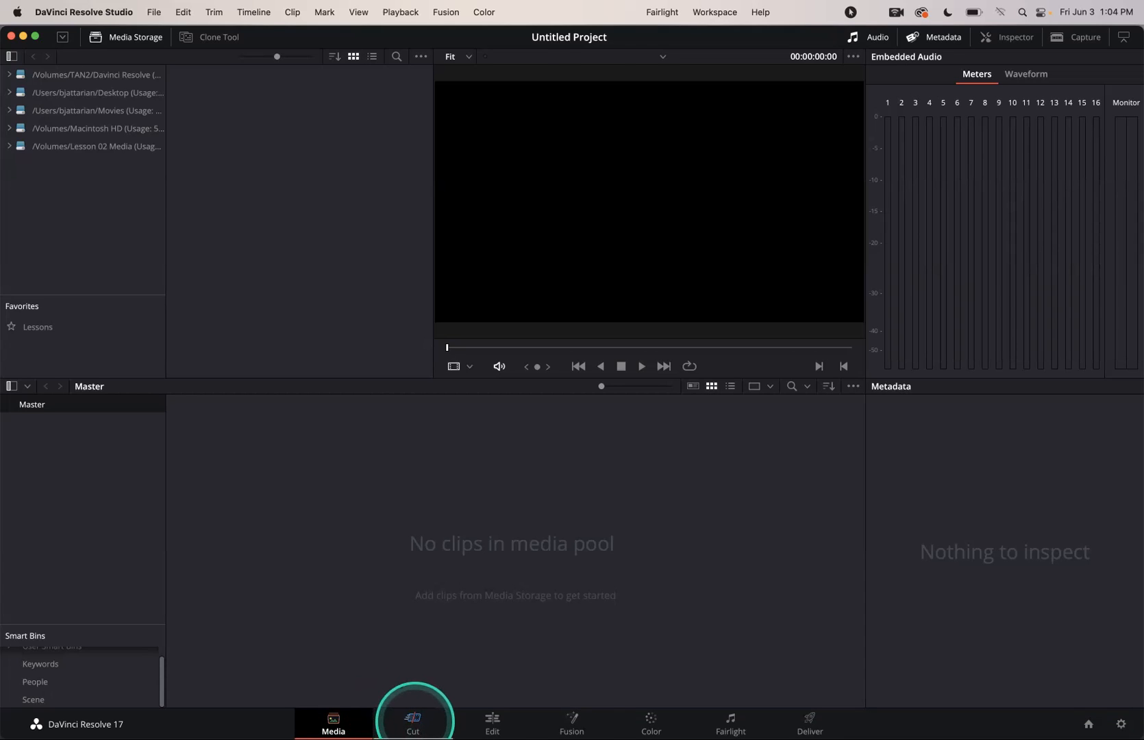
click(413, 720)
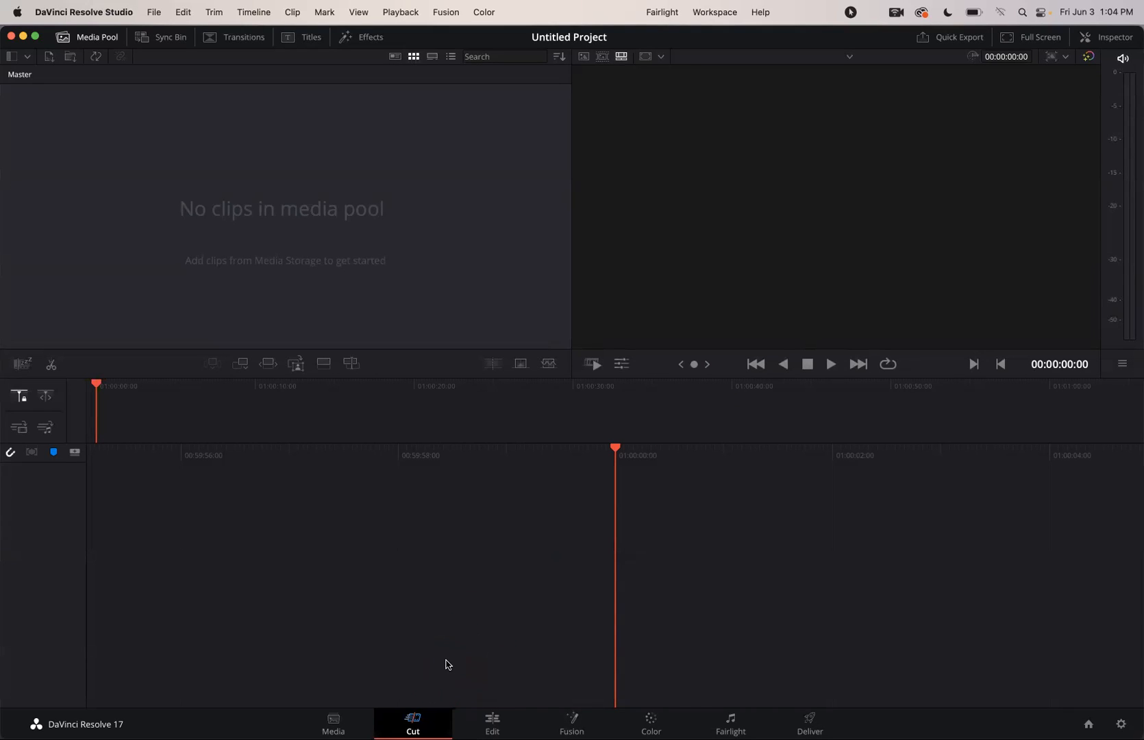
click(492, 719)
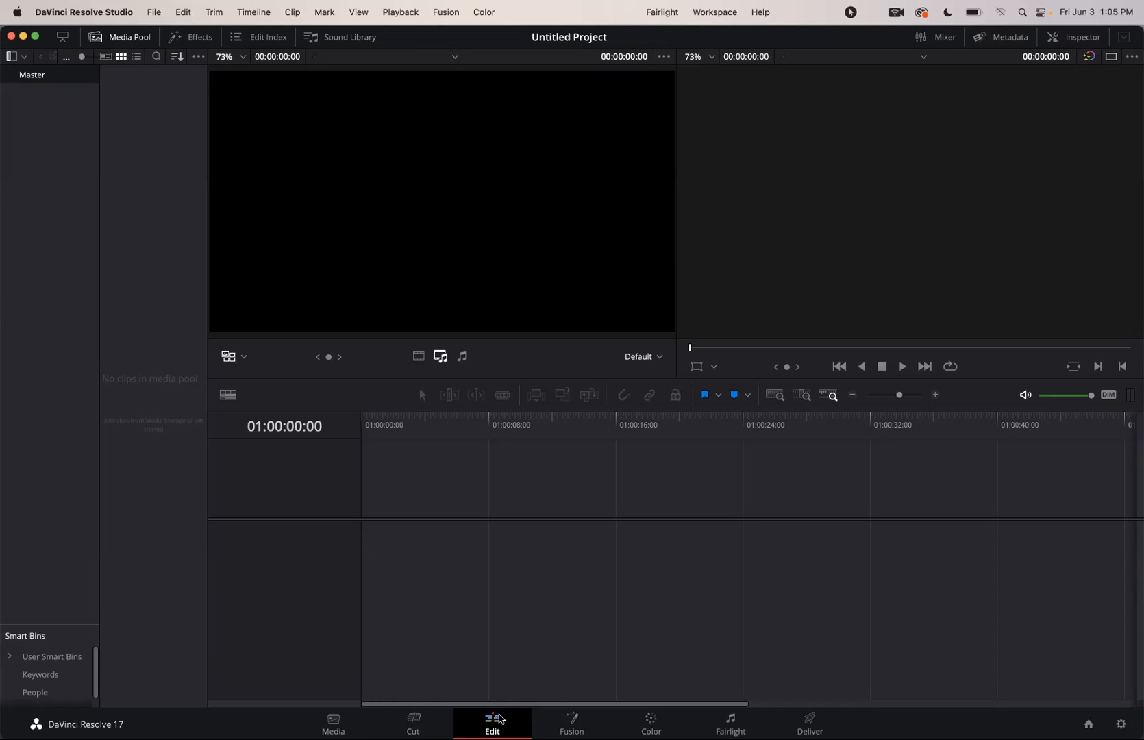
click(569, 718)
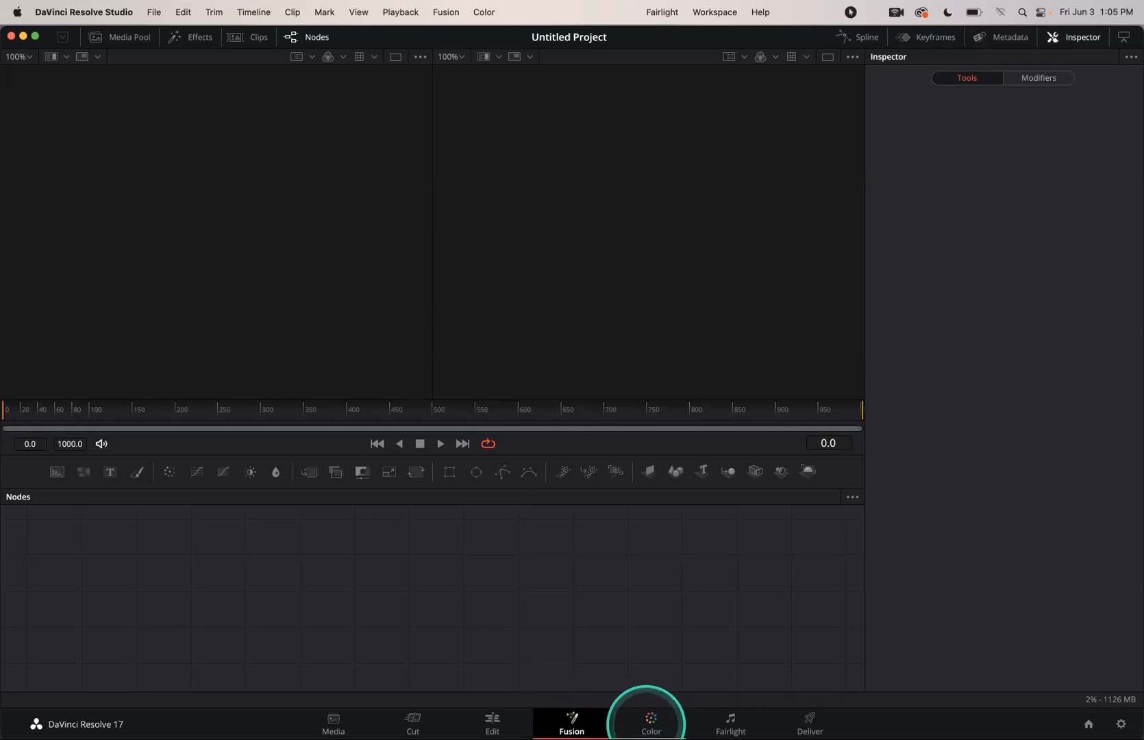
click(647, 719)
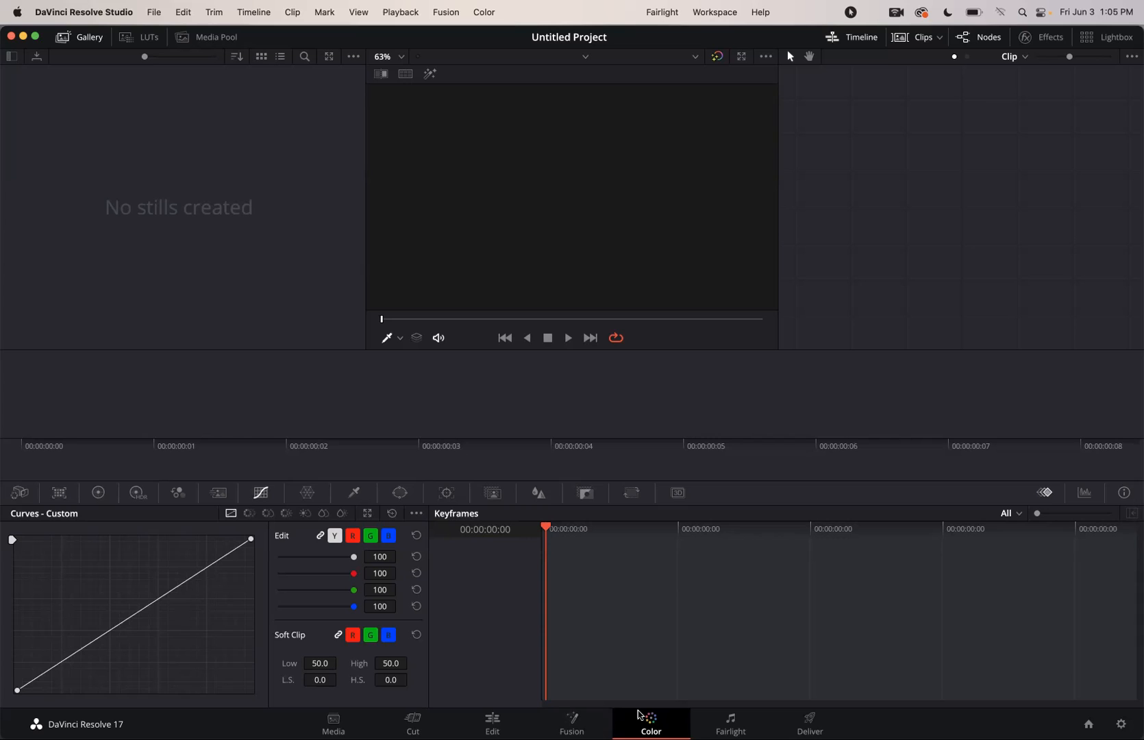
click(732, 719)
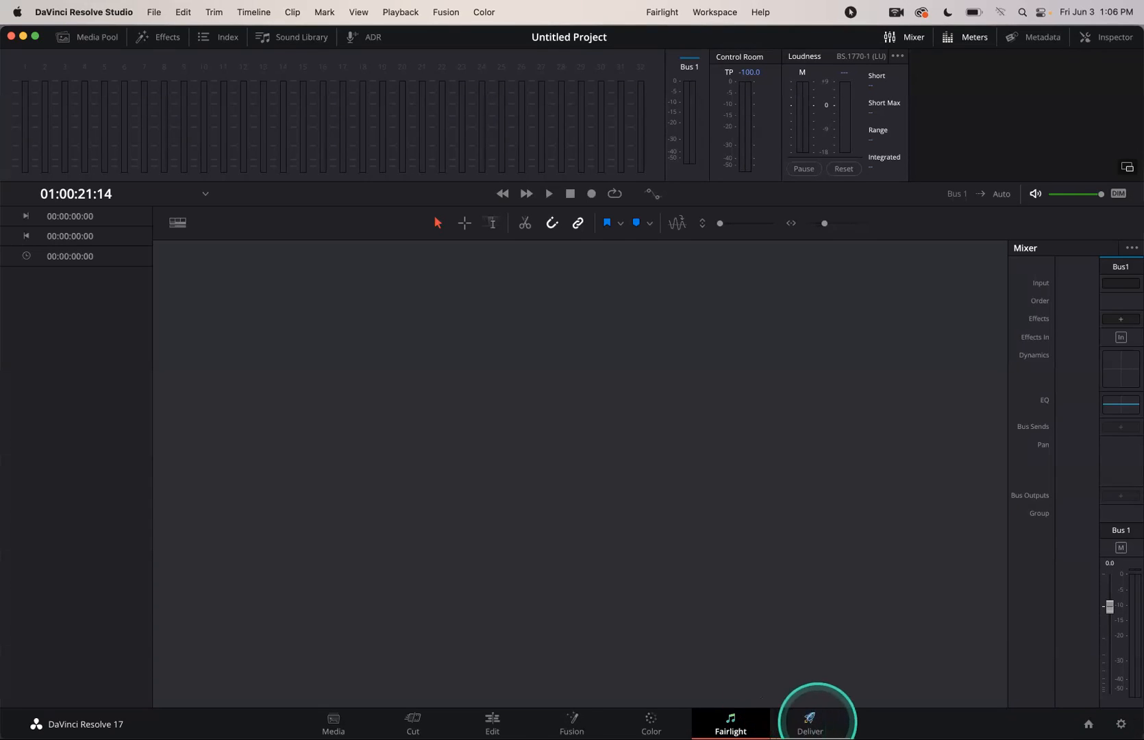
click(810, 719)
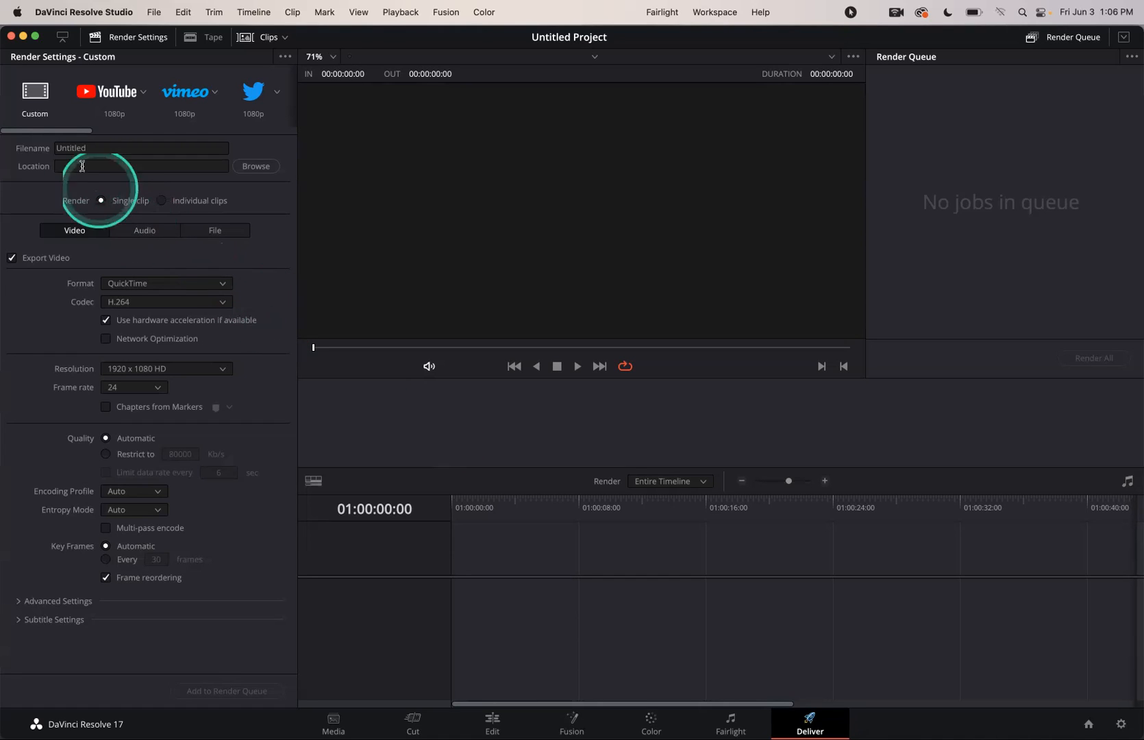
Choose the Final Cut Pro X render preset and look through the remaining presets up to Audio Only.
drag(51, 135, 235, 134)
click(98, 91)
click(76, 130)
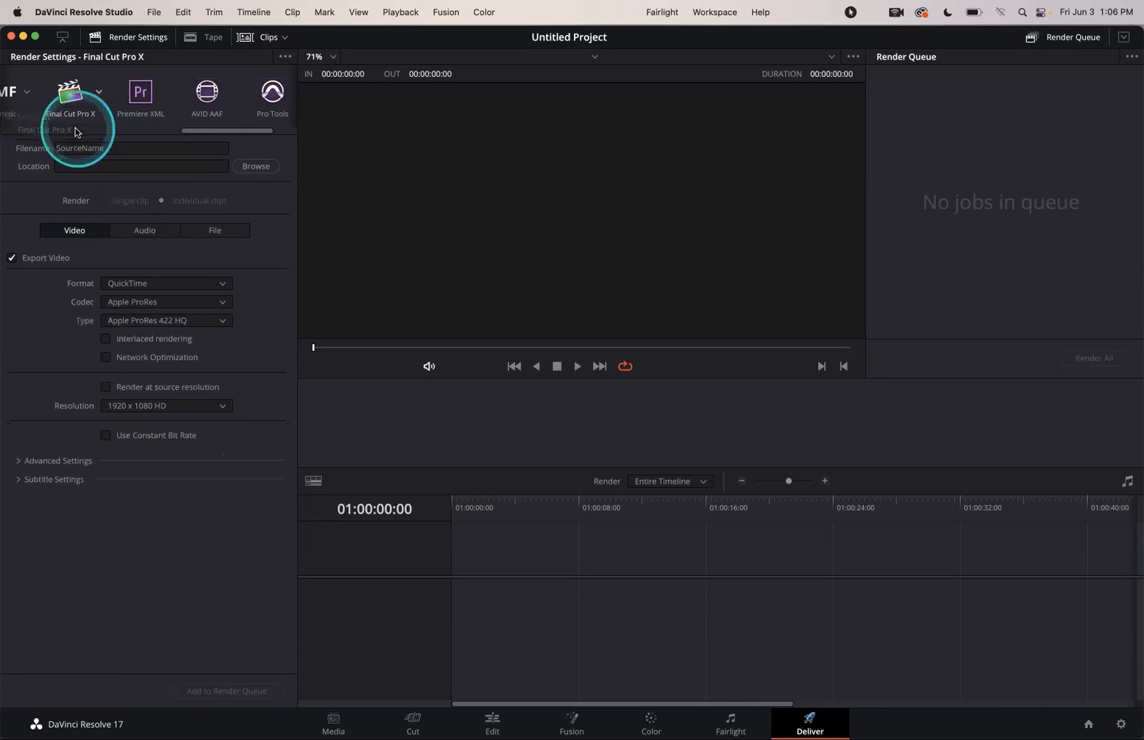
drag(199, 131, 233, 133)
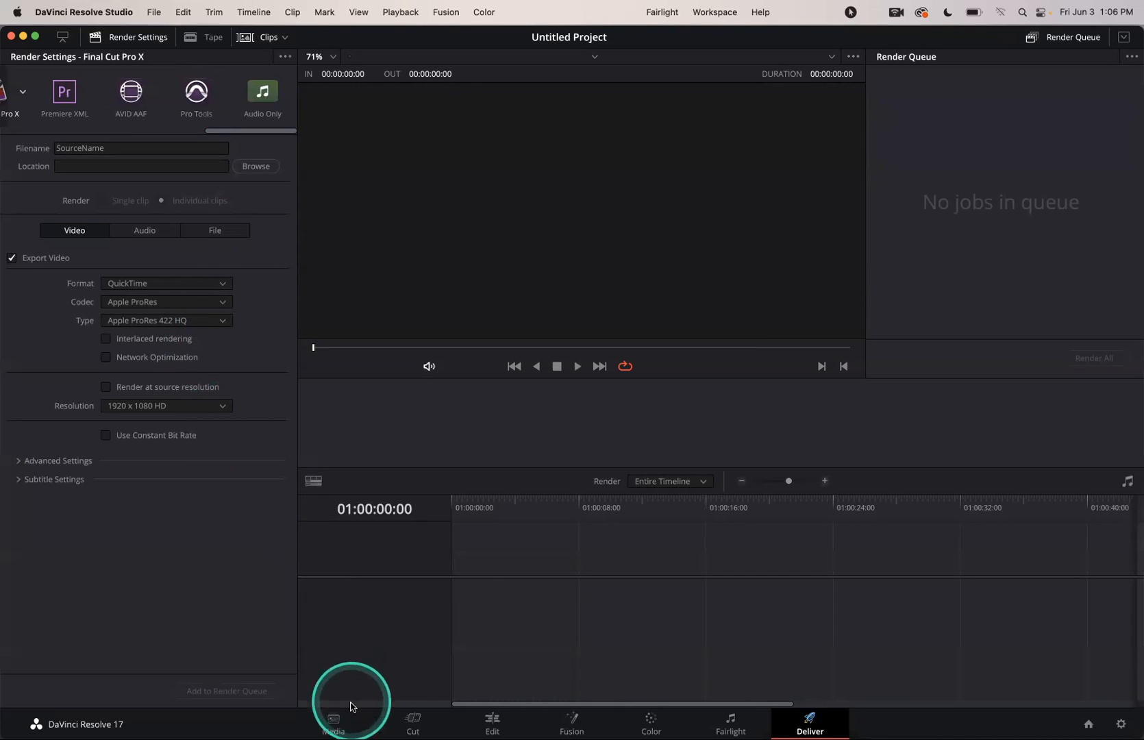
On the Media page, import JBR_01.mov through JBR_09.mov and Miserable Girl Final Mix.aif from the Multicam folder in Resolve FMC Webinar.
click(334, 721)
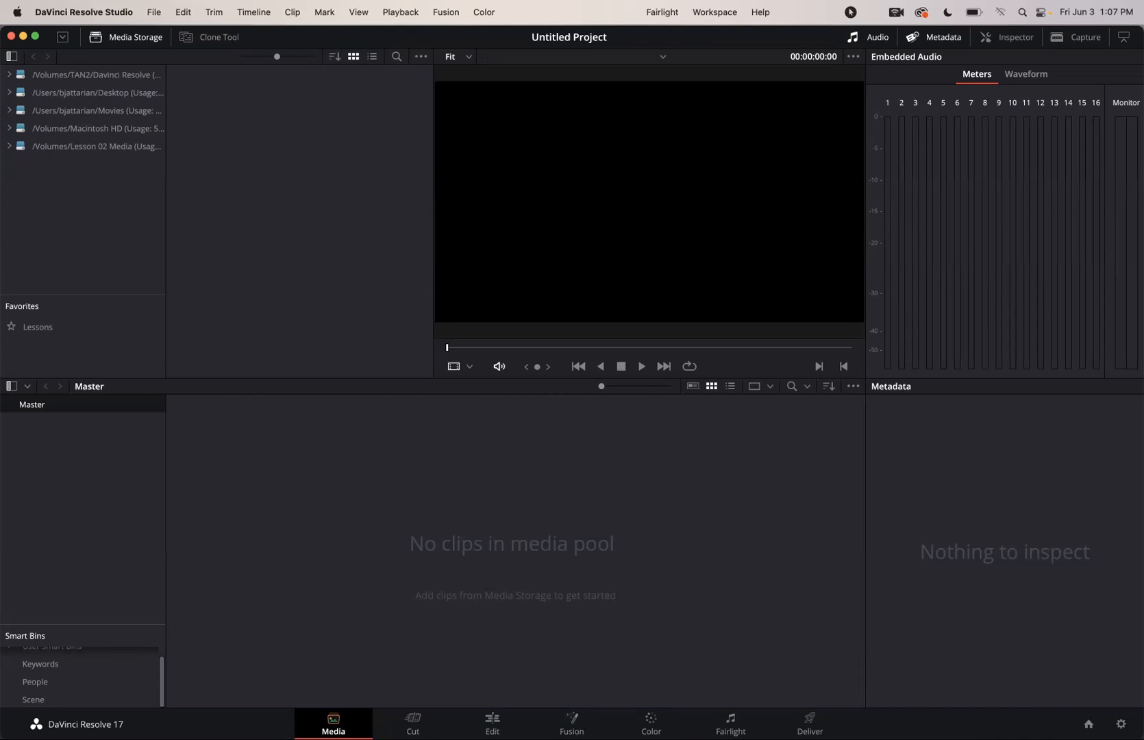
click(151, 11)
mouse_move(170, 176)
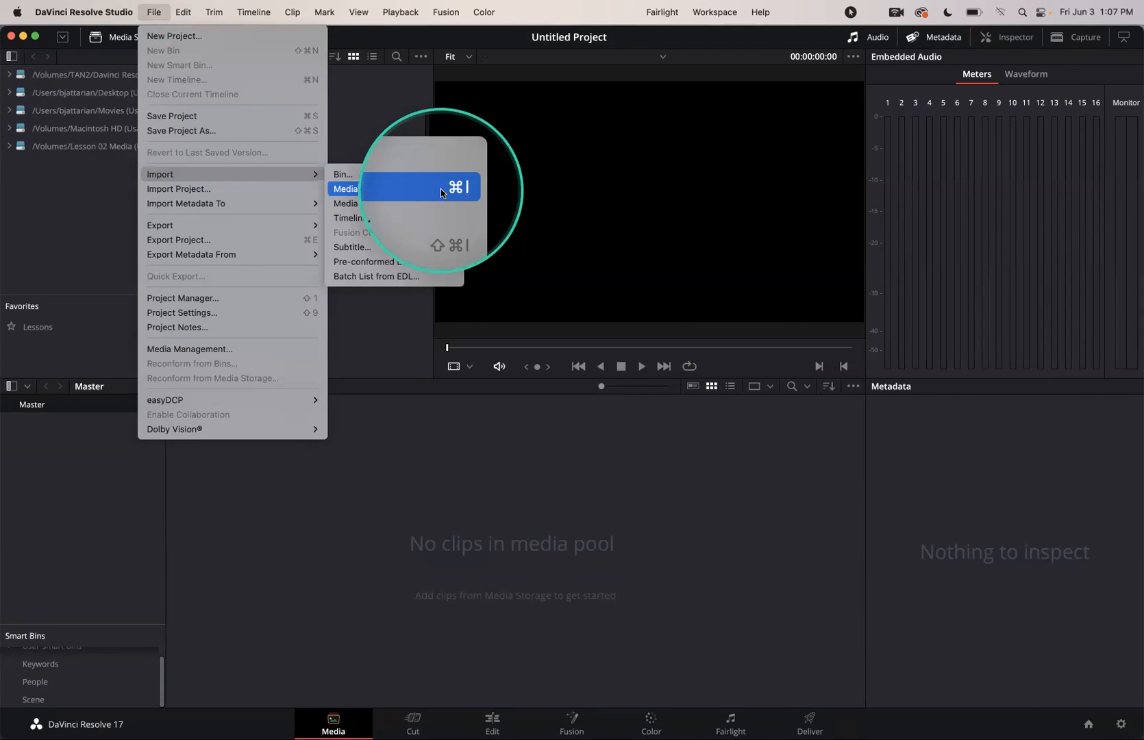
click(398, 189)
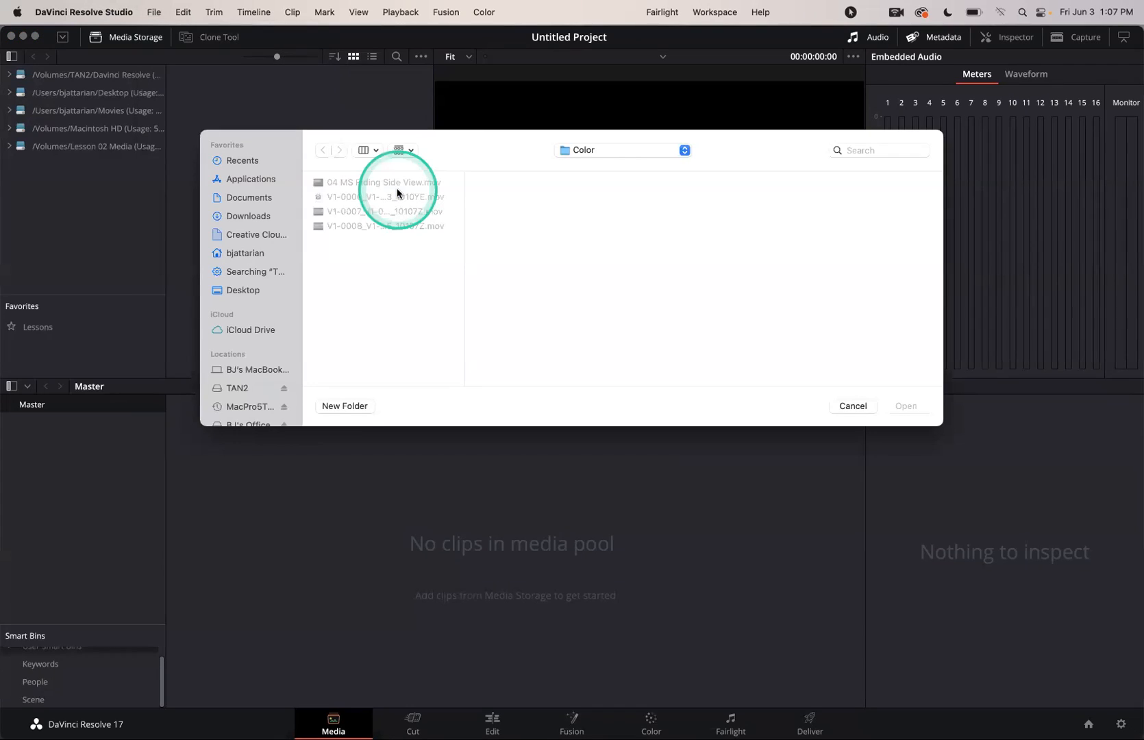
click(684, 150)
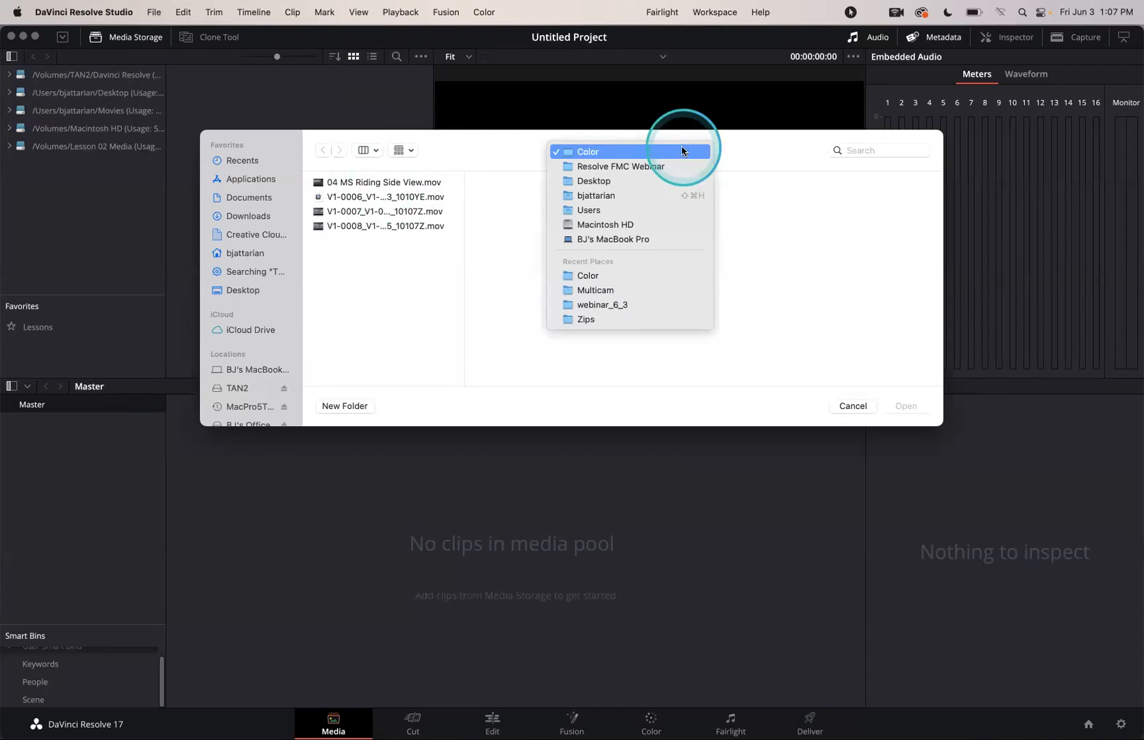
click(668, 166)
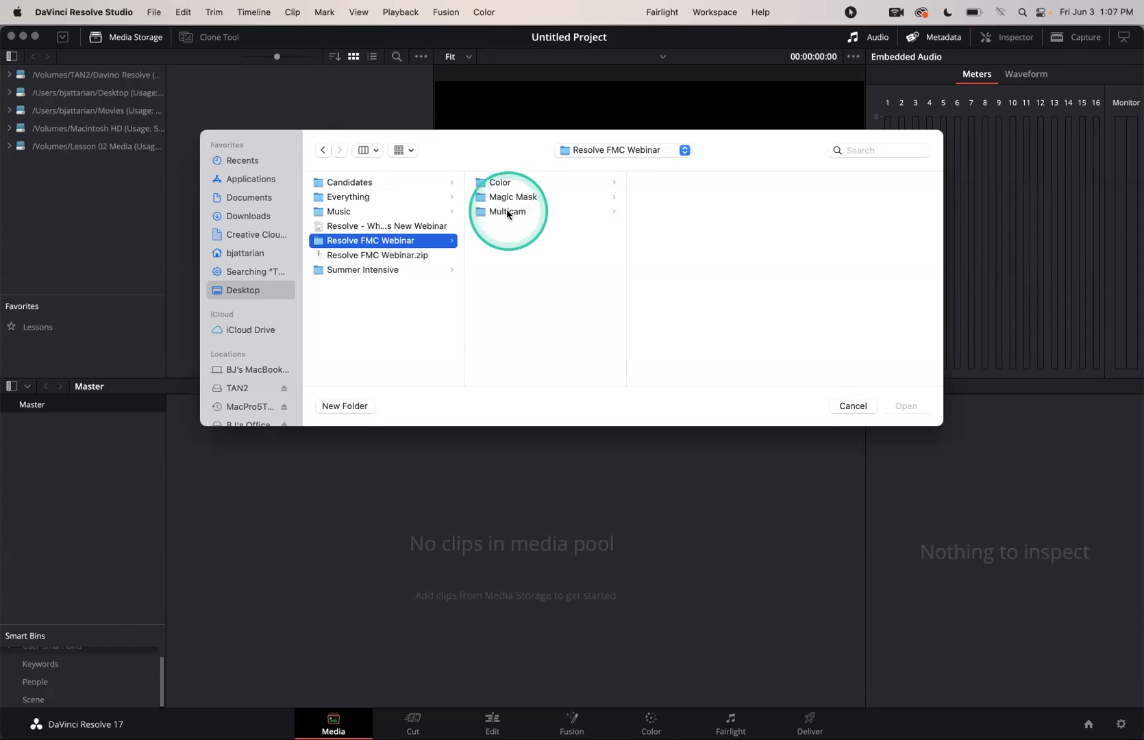
click(506, 213)
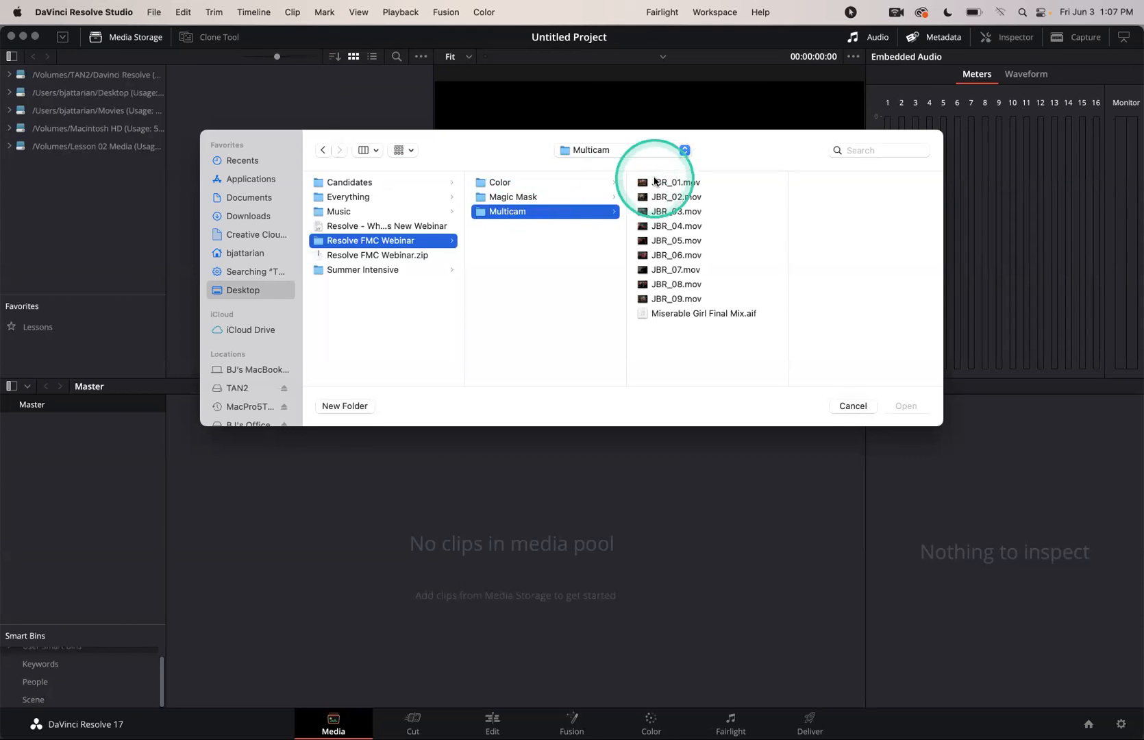
click(654, 182)
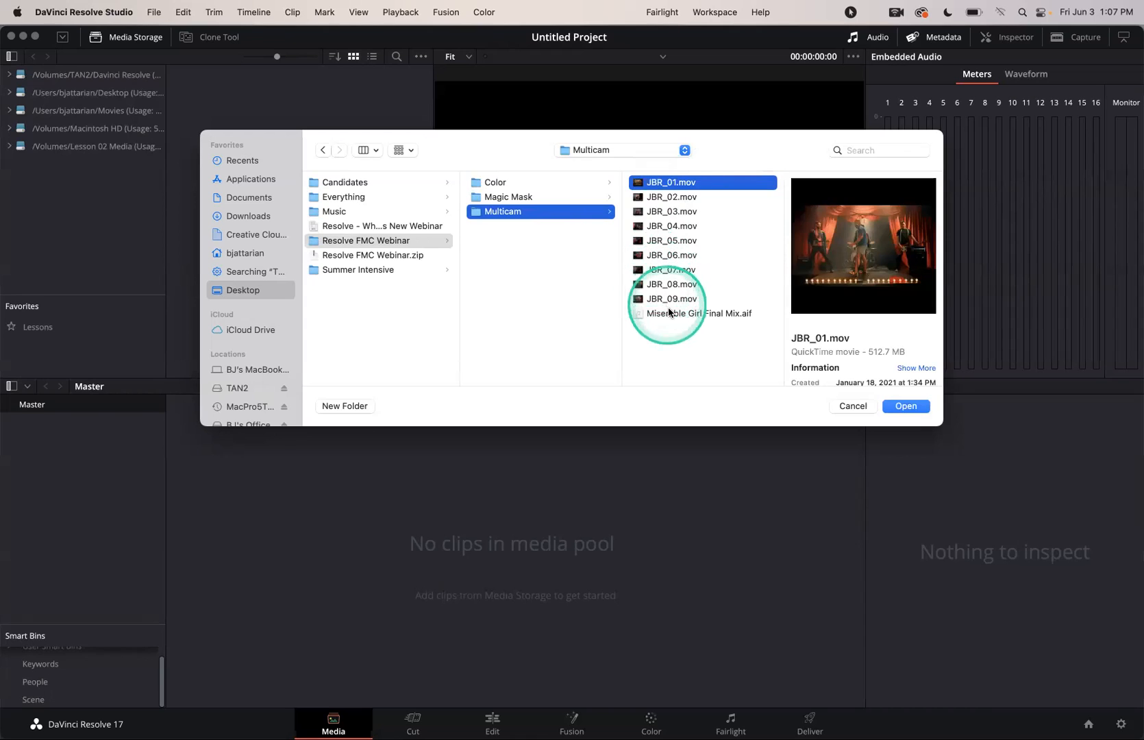
shift+click(671, 313)
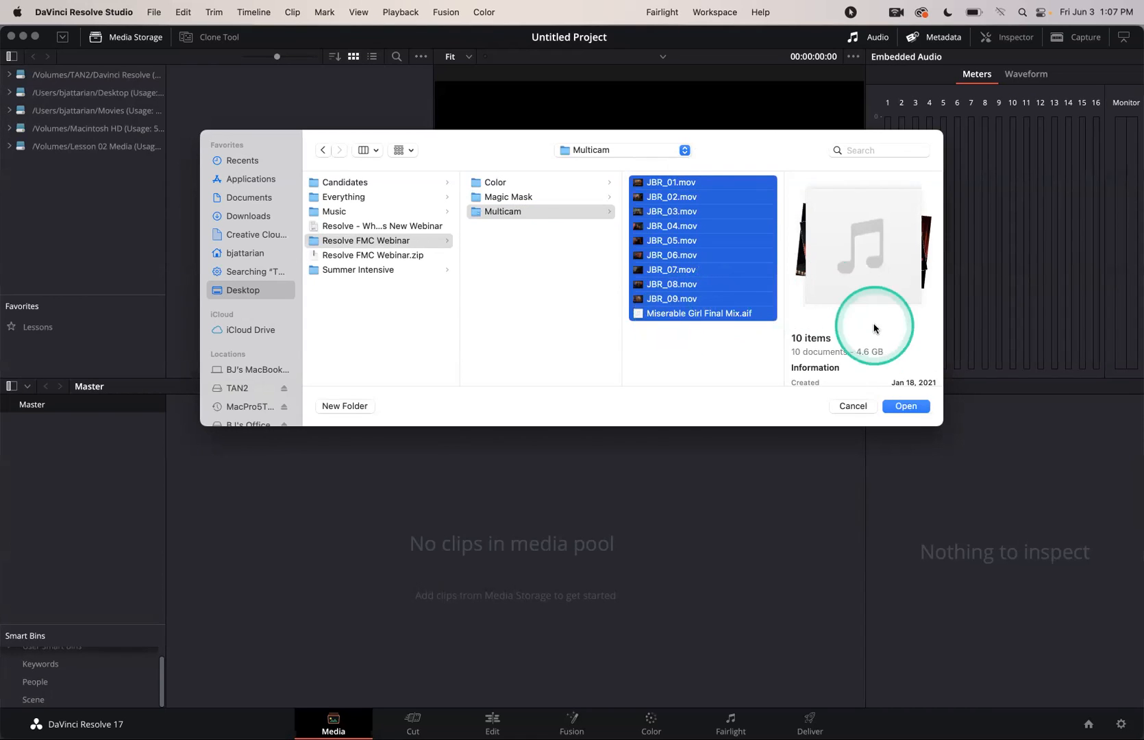
click(903, 406)
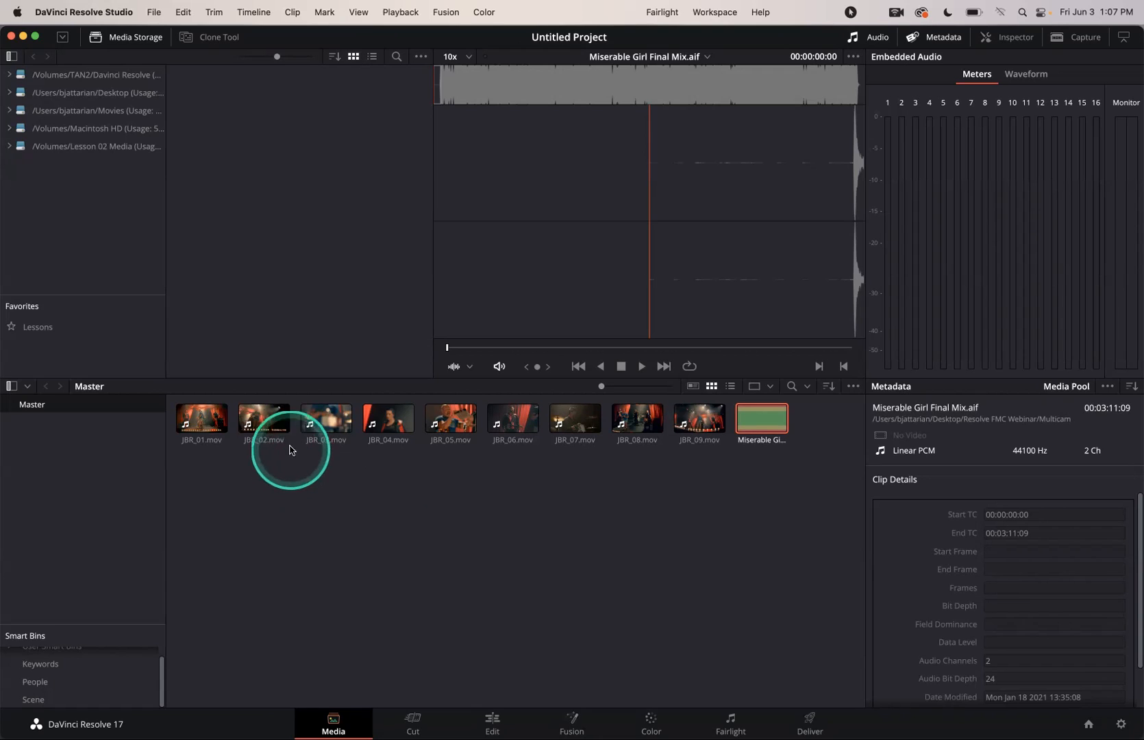
click(248, 422)
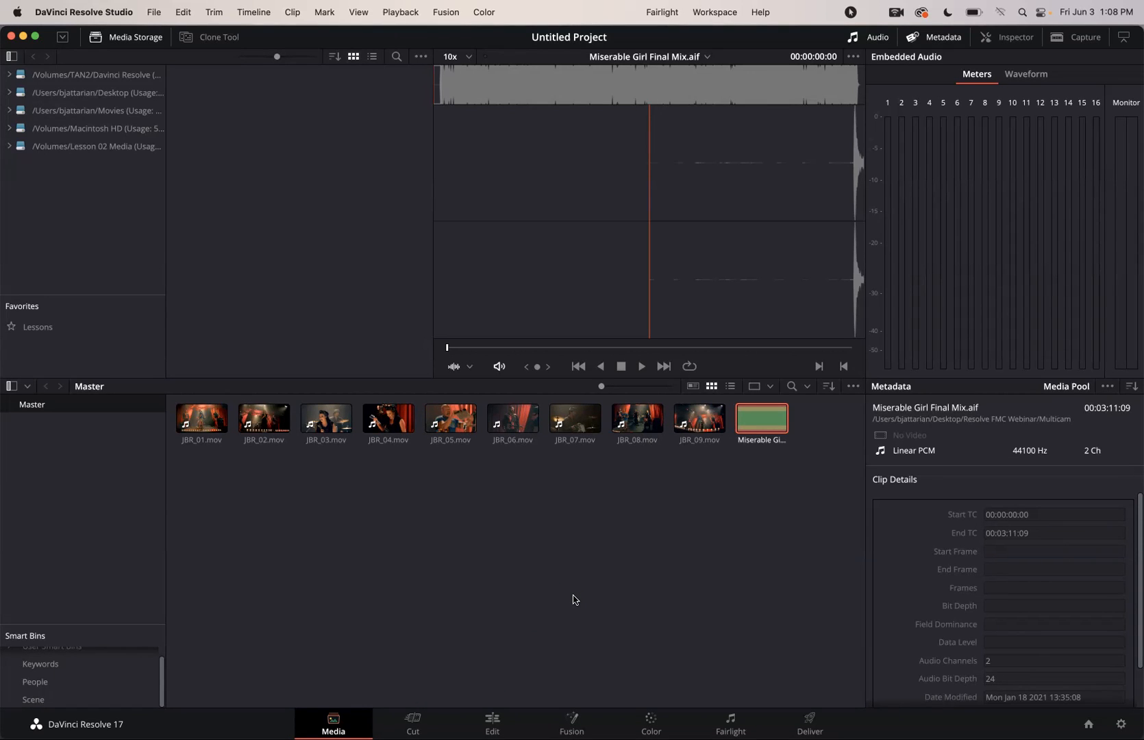
Open the Edit page and reset its UI layout to the default.
click(490, 719)
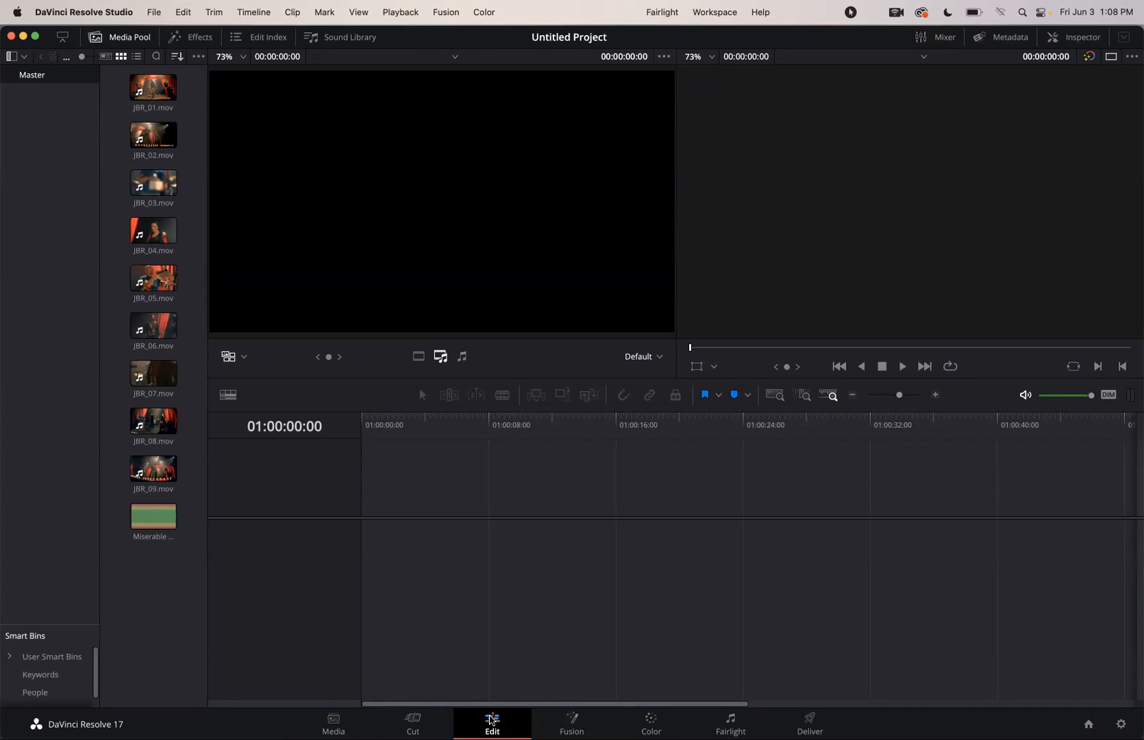
click(539, 528)
click(713, 12)
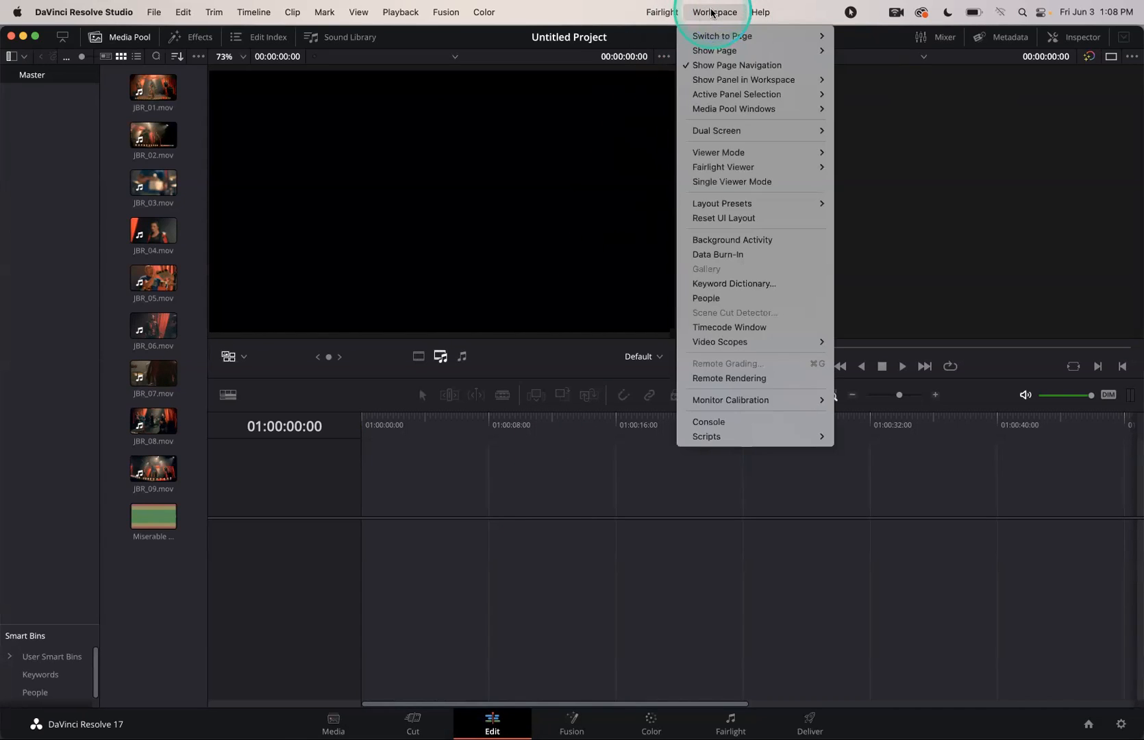
click(740, 219)
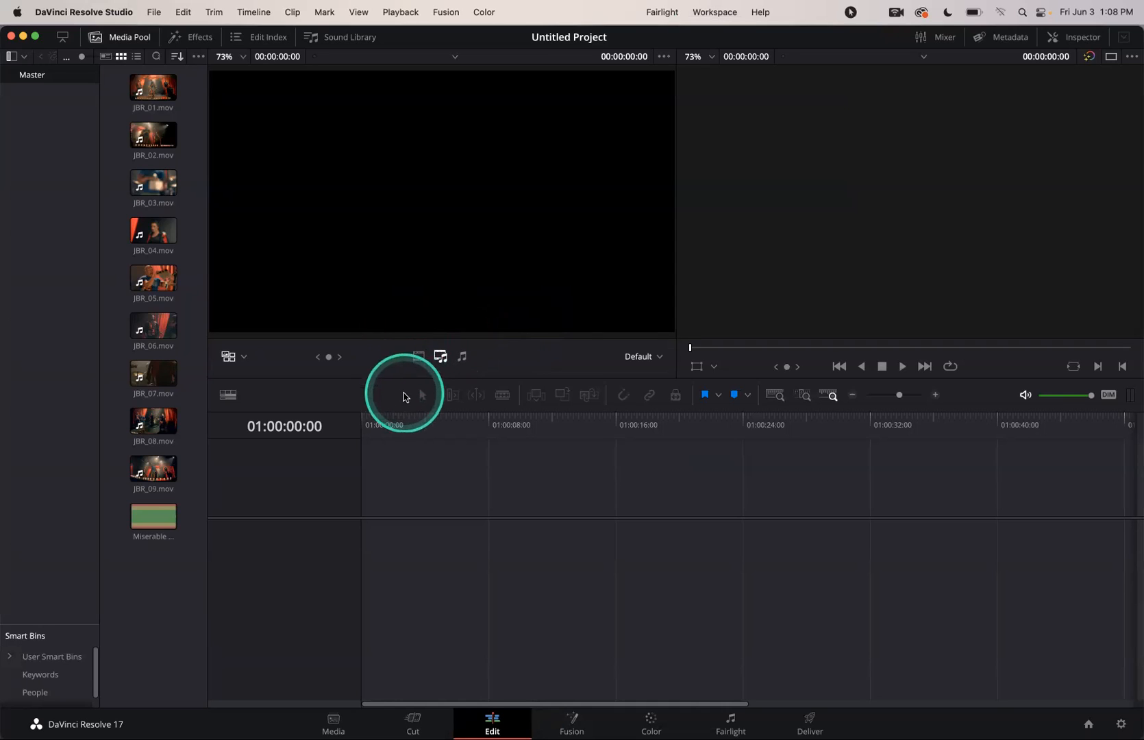
Rearrange the Edit page with taller viewers, a larger Smart Bins area and a wider media pool in list view.
drag(396, 403, 423, 558)
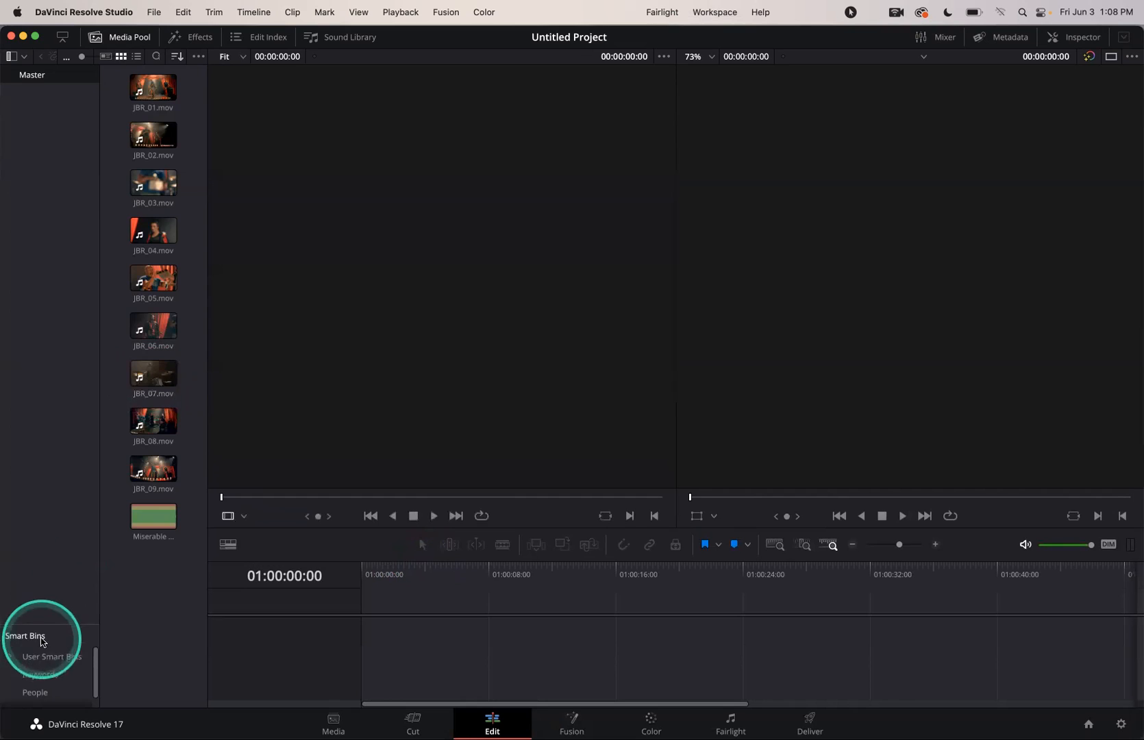
drag(43, 621, 48, 332)
click(137, 57)
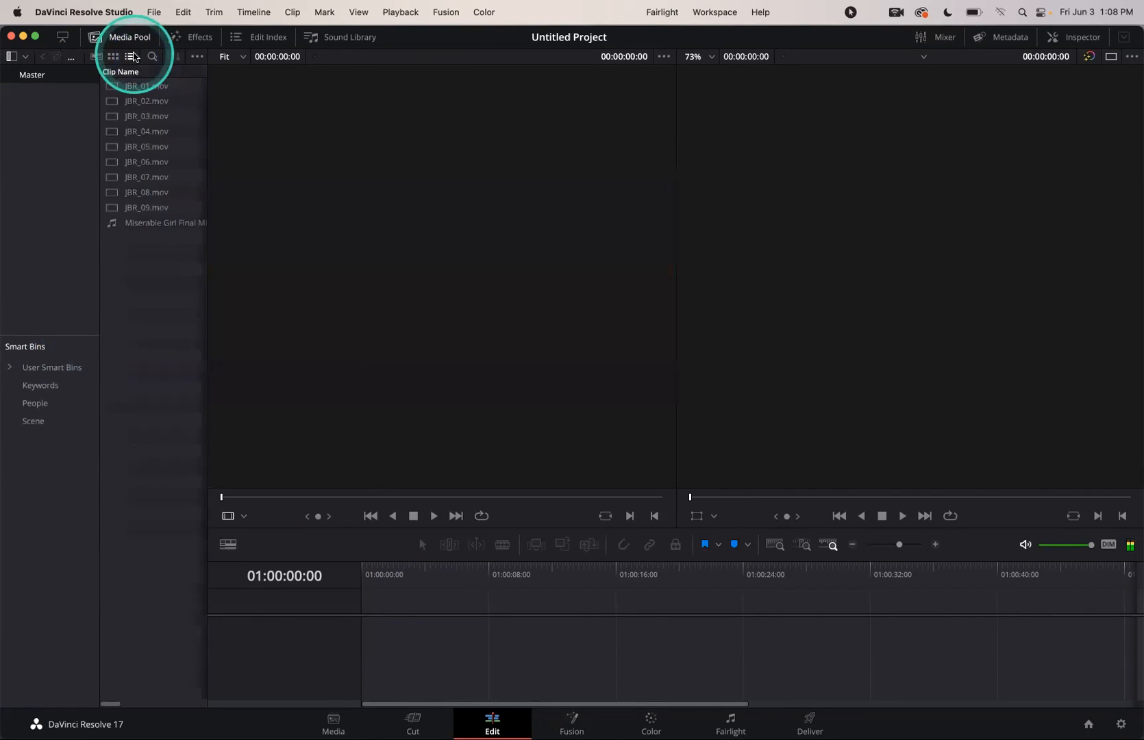
drag(206, 85, 460, 97)
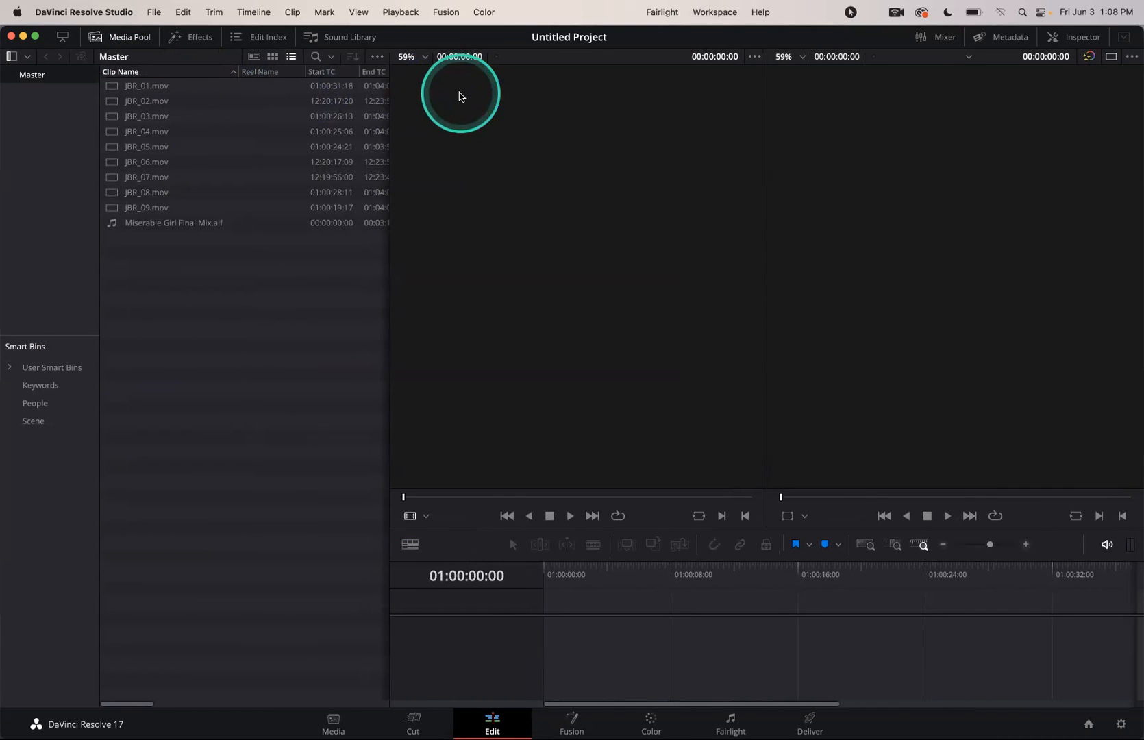
Reset the UI layout to discard the custom panel sizes and the media pool list view.
click(712, 11)
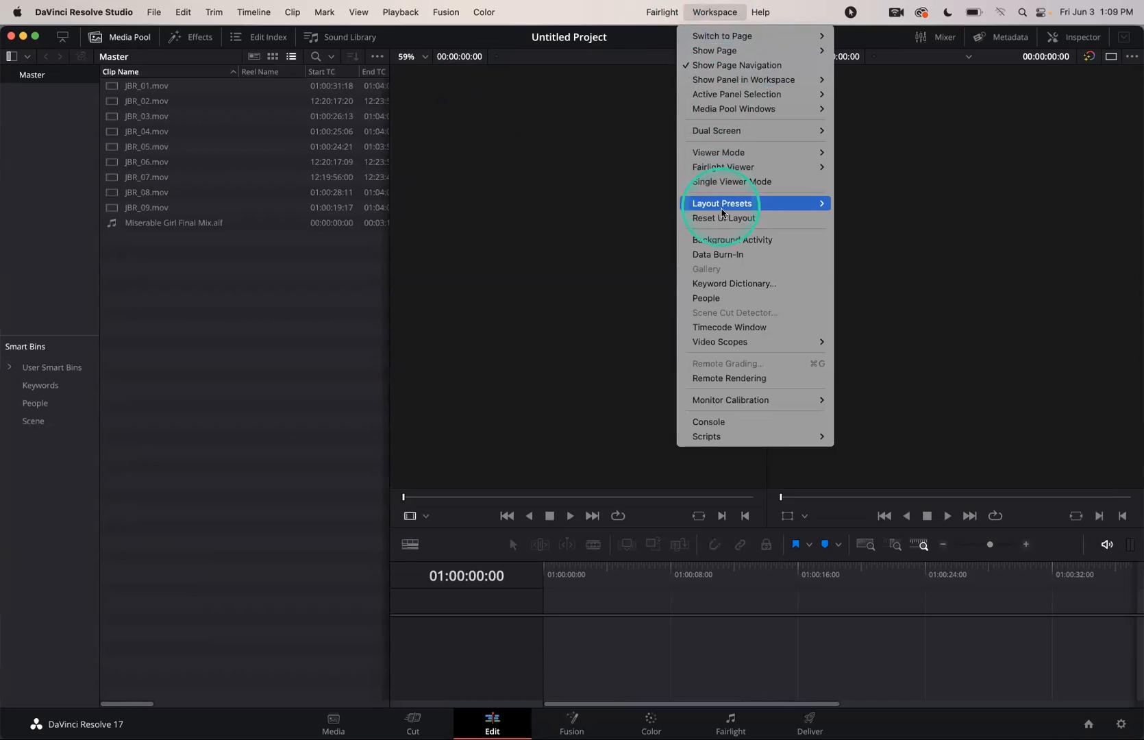
click(723, 218)
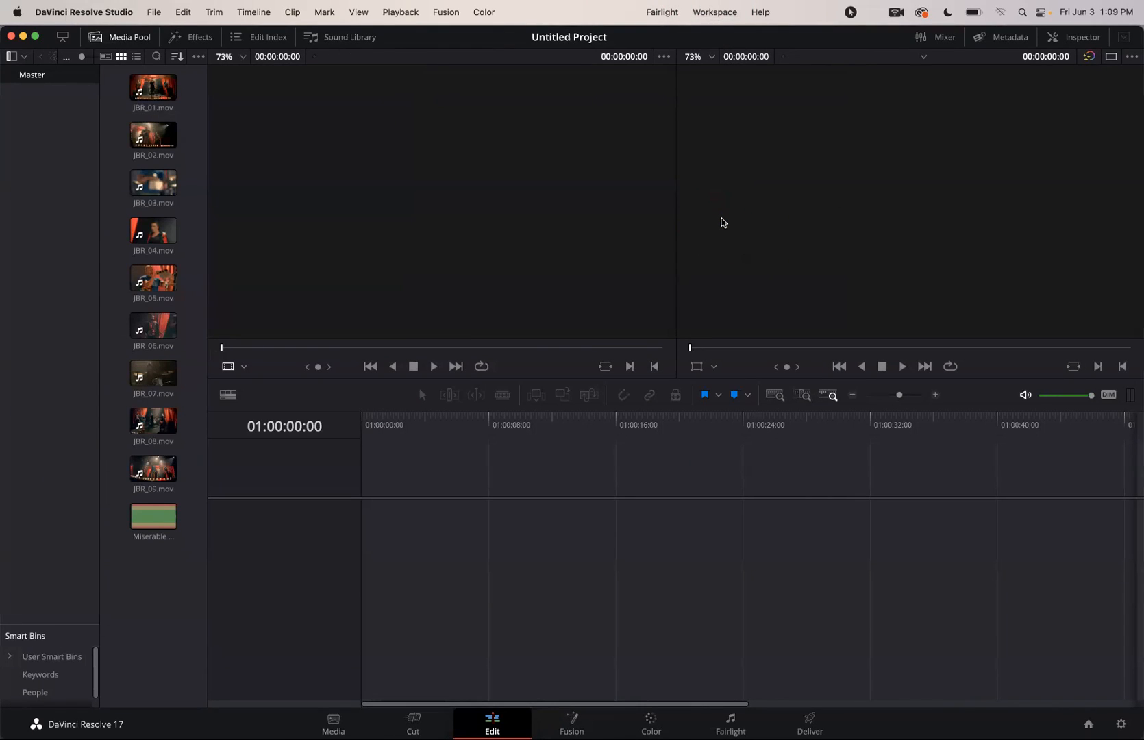
click(531, 228)
click(415, 317)
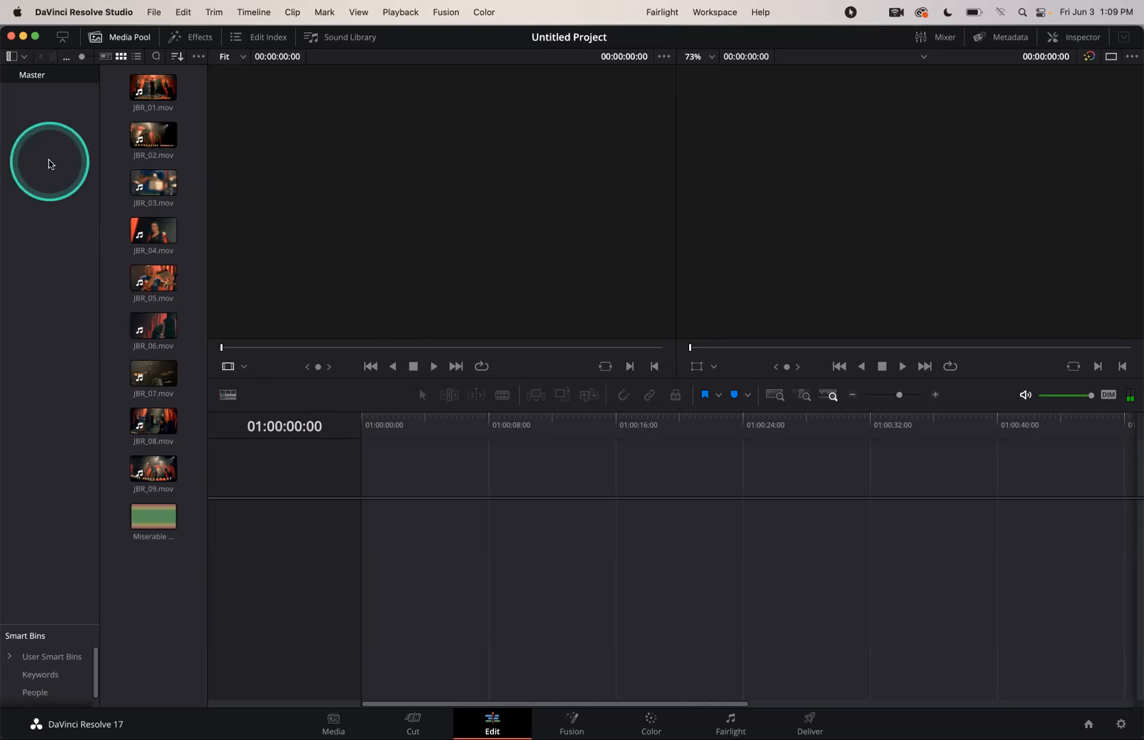
Add a new bin named Miserable Girl under the Master bin.
click(153, 420)
click(45, 129)
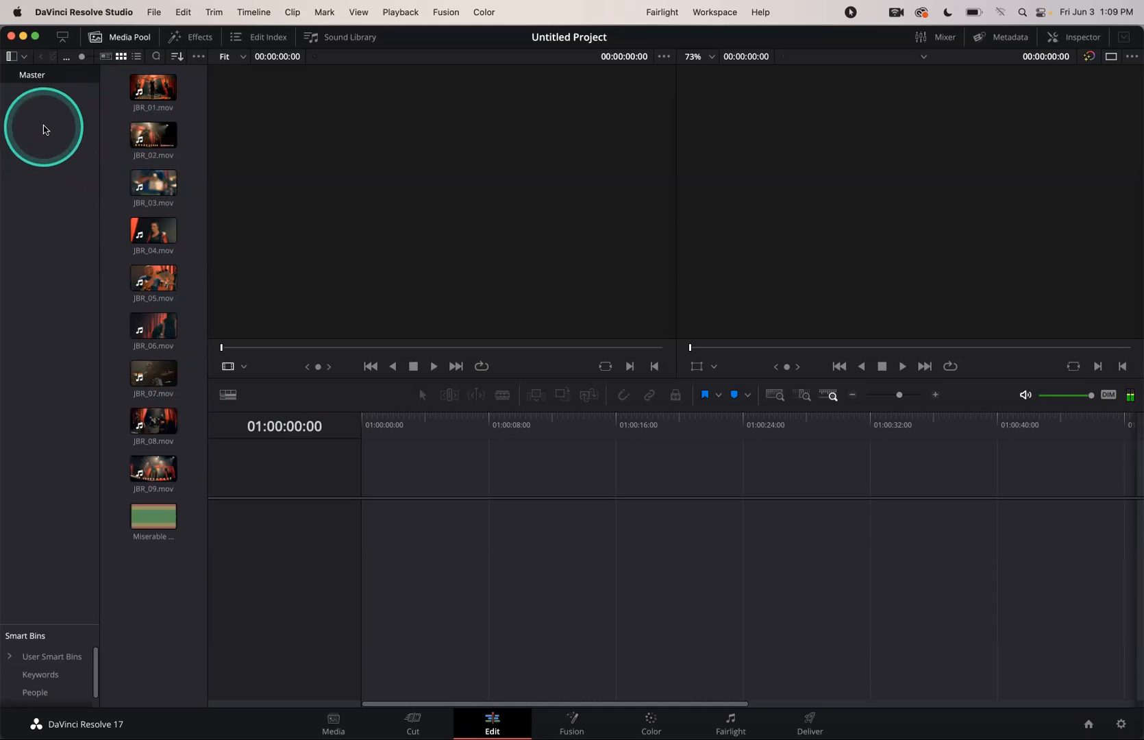
right_click(45, 130)
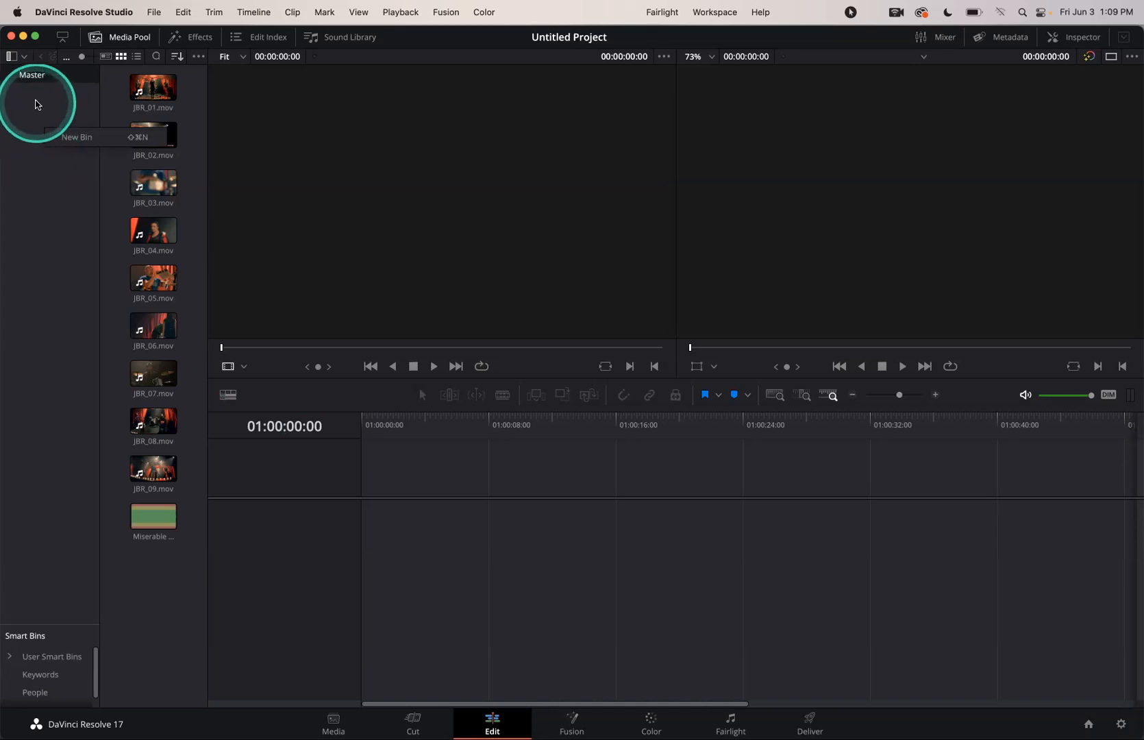
click(74, 136)
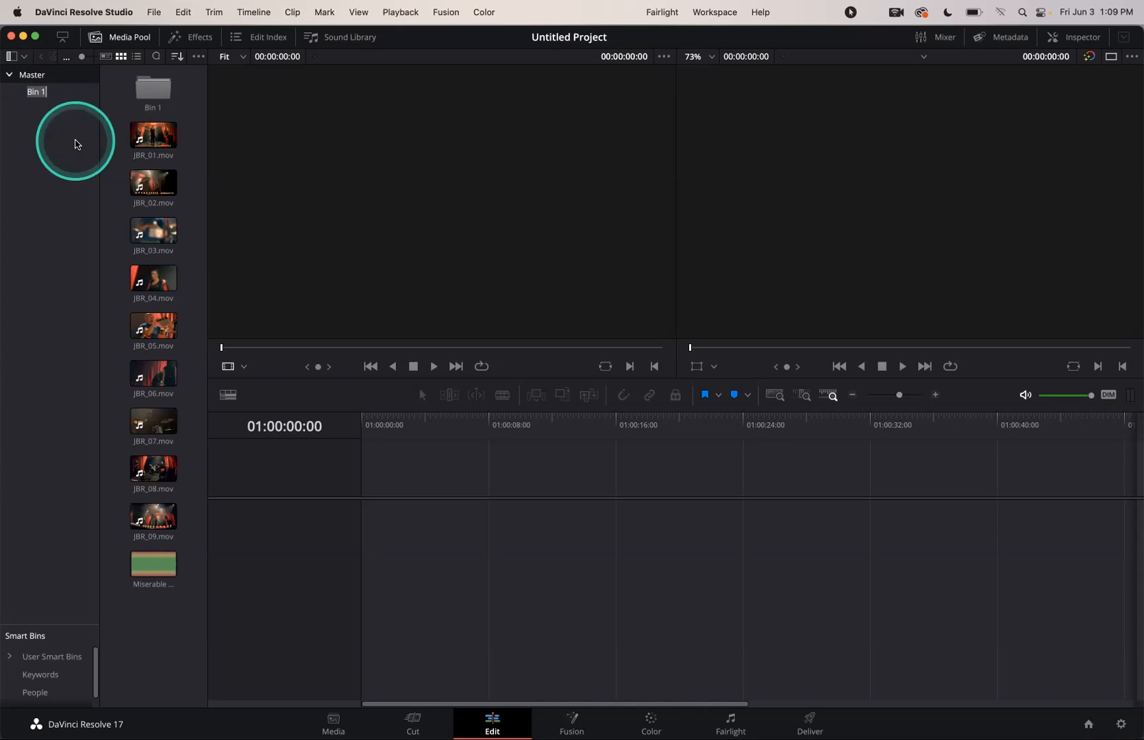
text(M)
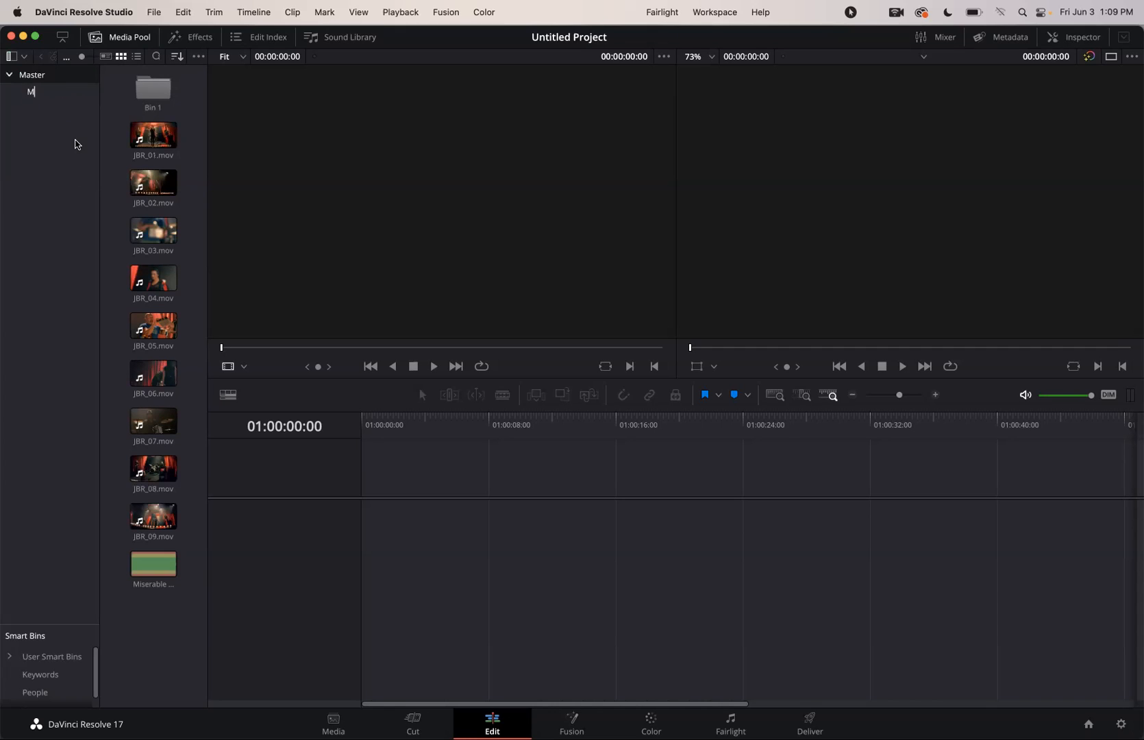
text(iserable Girl)
key(Return)
click(56, 173)
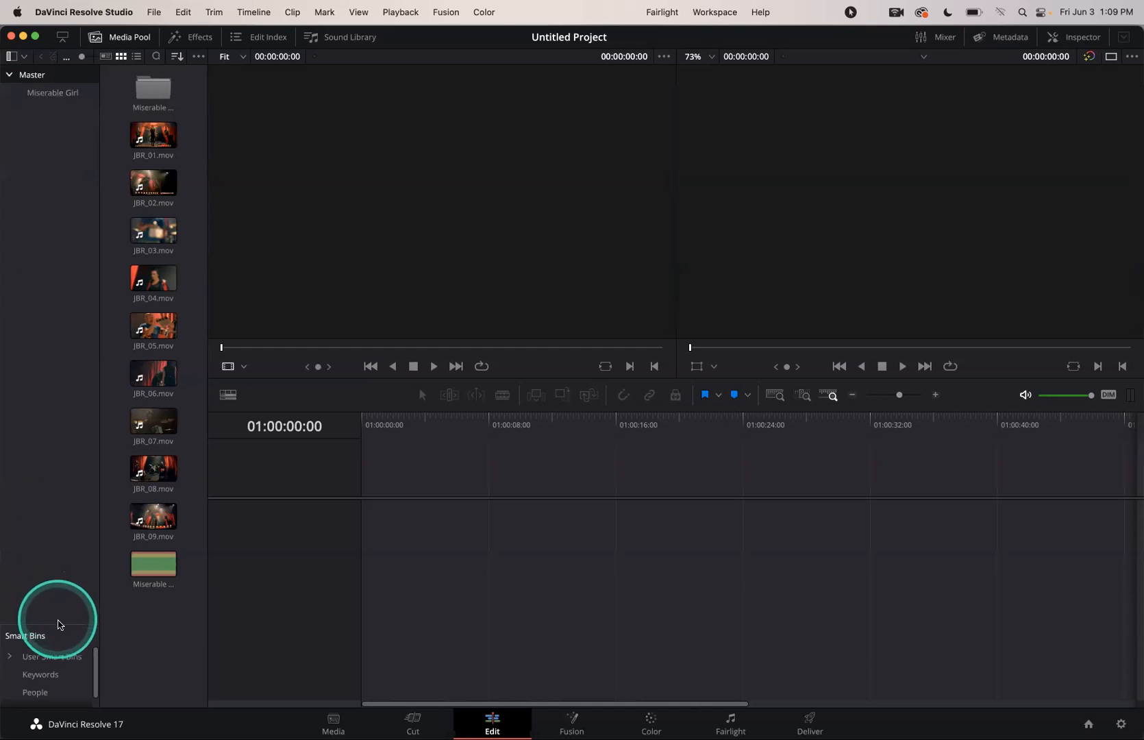
Enlarge the Smart Bins area and start a new smart bin named Timelines.
drag(58, 620, 54, 377)
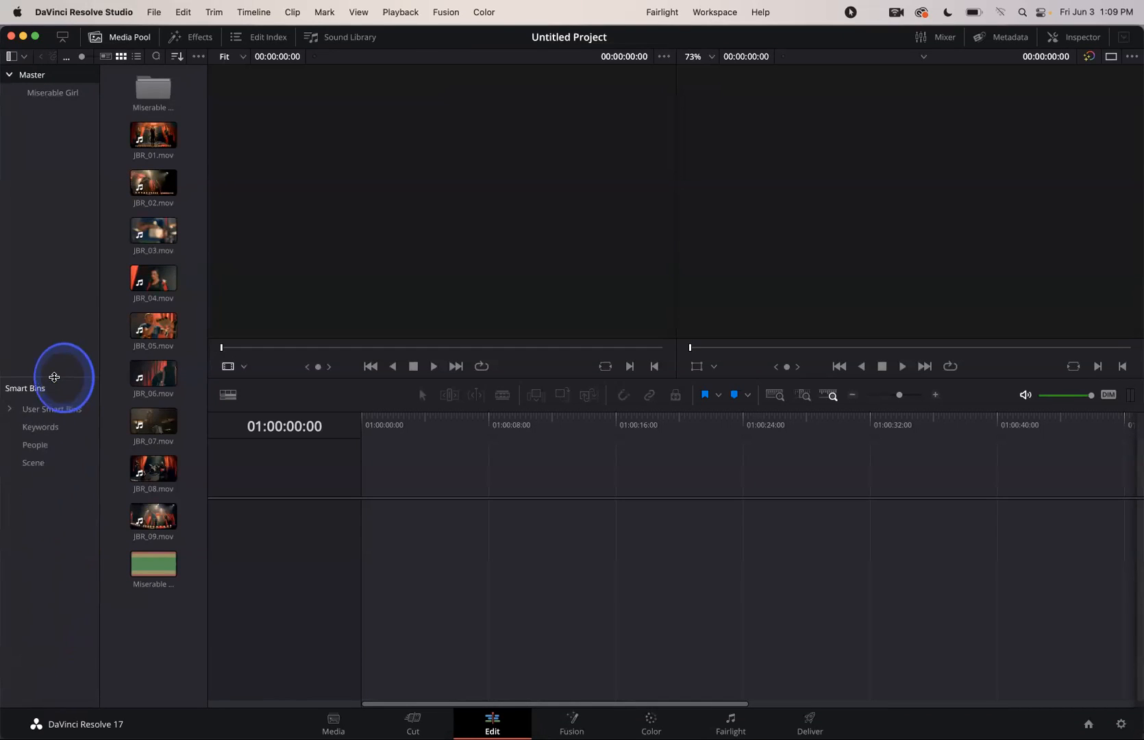
right_click(44, 509)
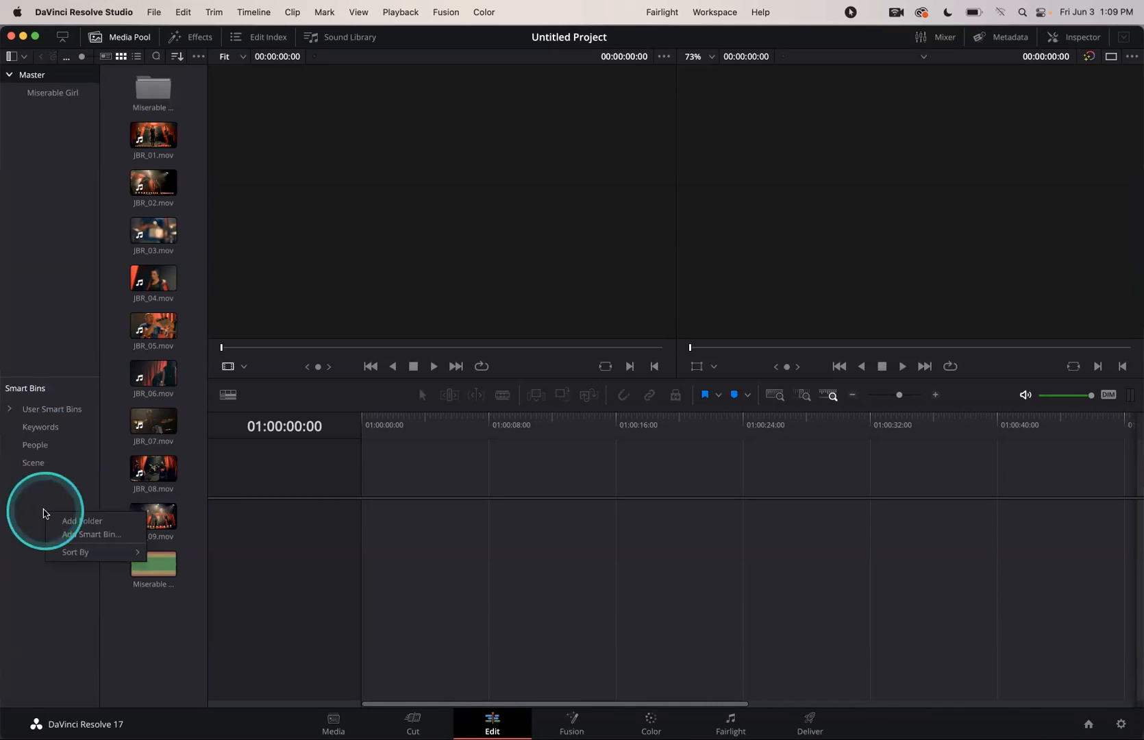
click(71, 535)
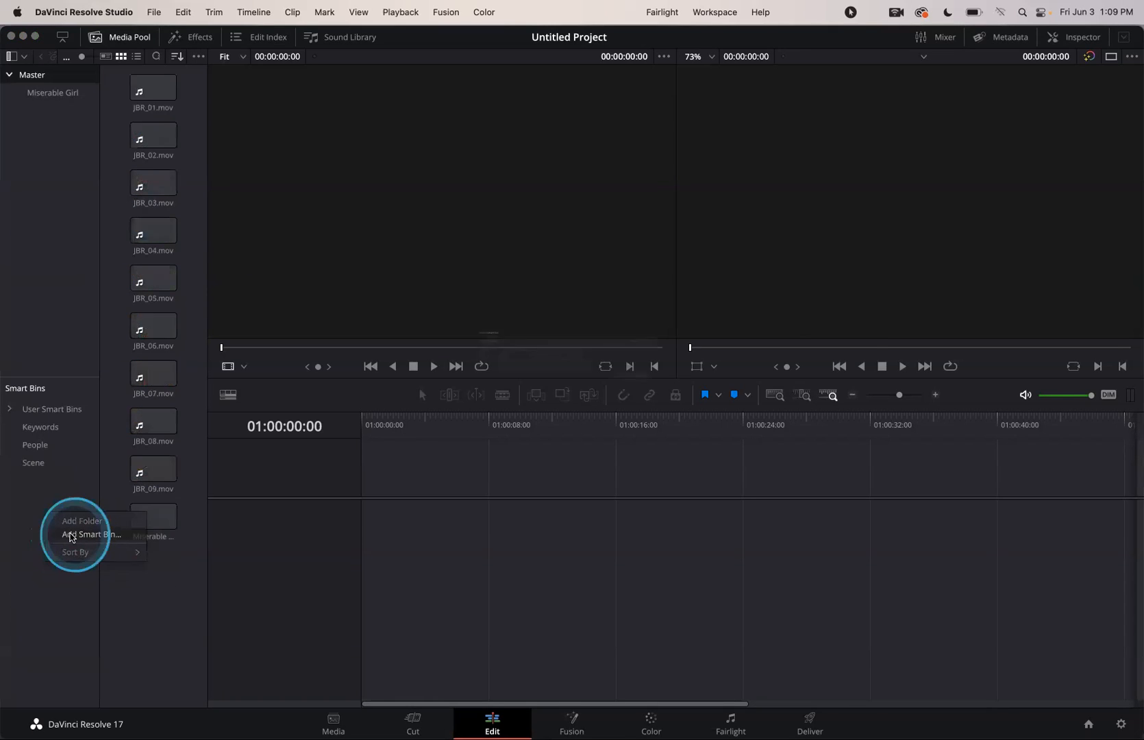
drag(342, 302, 286, 302)
text(Timelines)
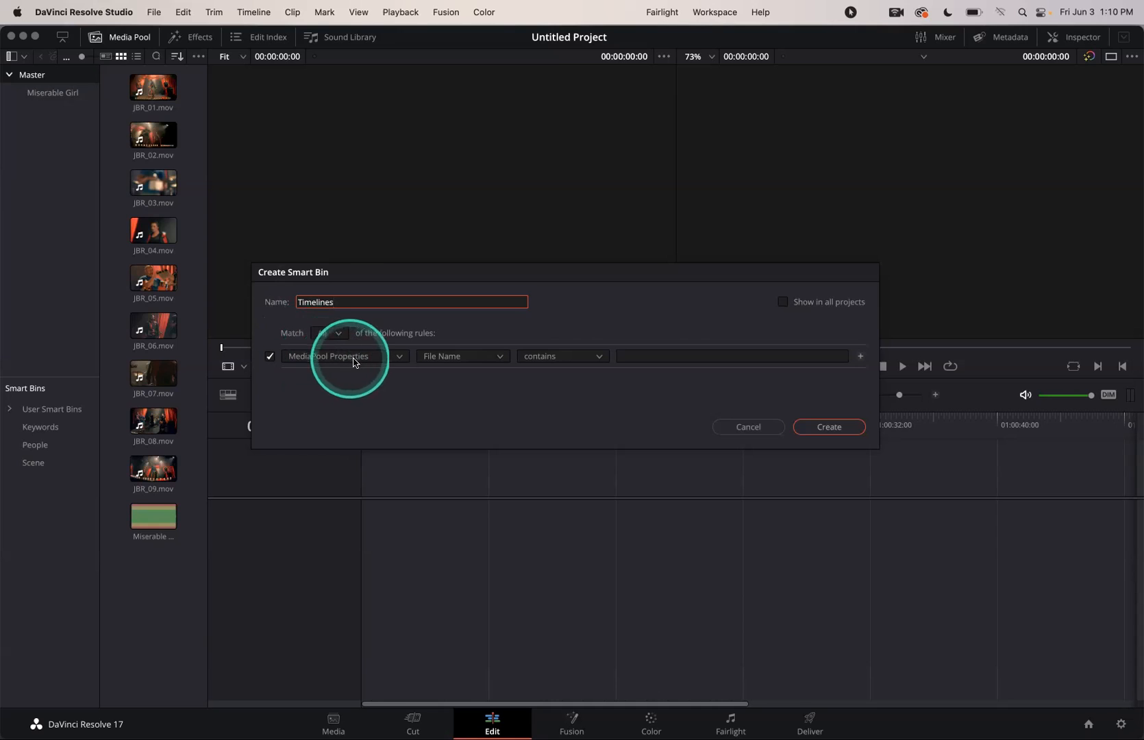
Set the Timelines smart bin's rule to MediaPool Properties, Clip Type is Timeline, and create the bin.
click(480, 355)
key(Down)
key(Down)
key(Down)
key(Down)
key(Down)
key(Down)
key(Down)
key(Down)
key(Down)
key(Down)
key(Down)
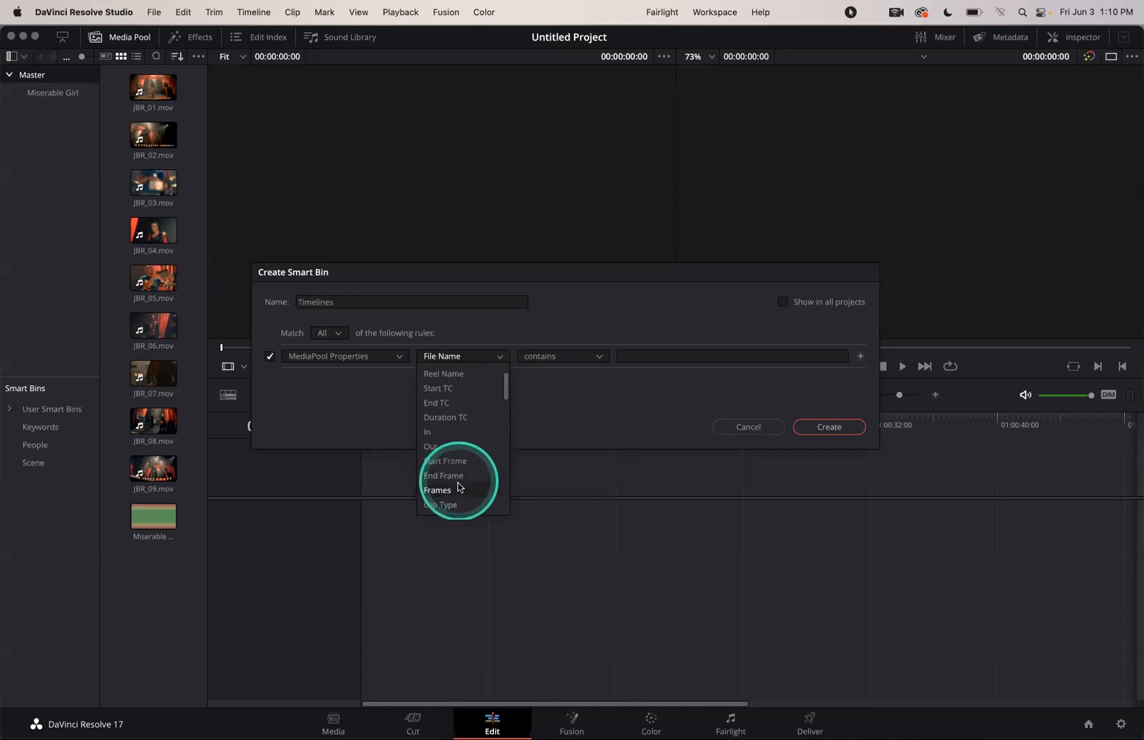
click(452, 505)
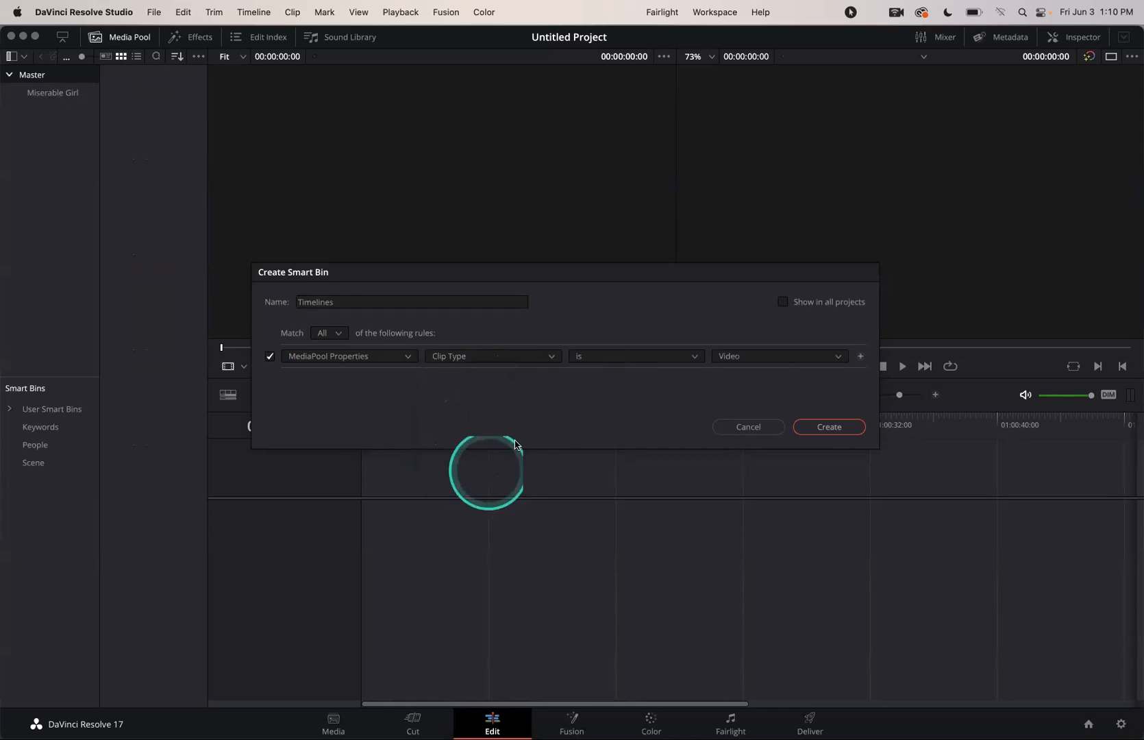
click(836, 356)
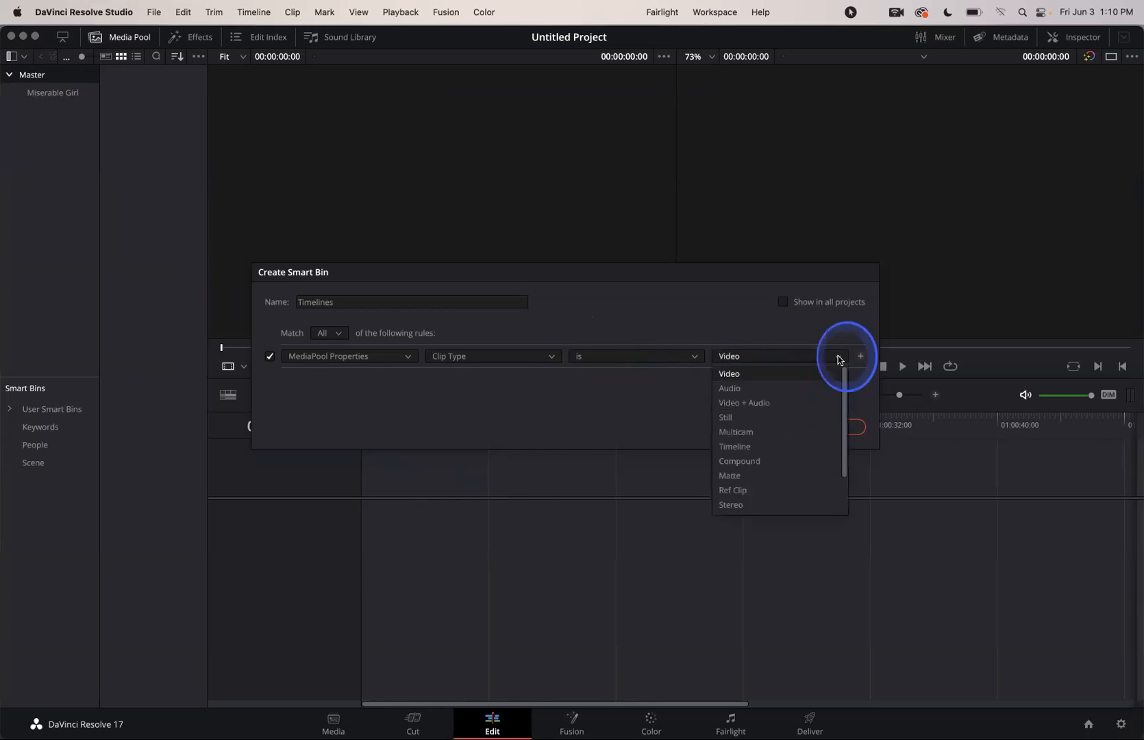
click(767, 446)
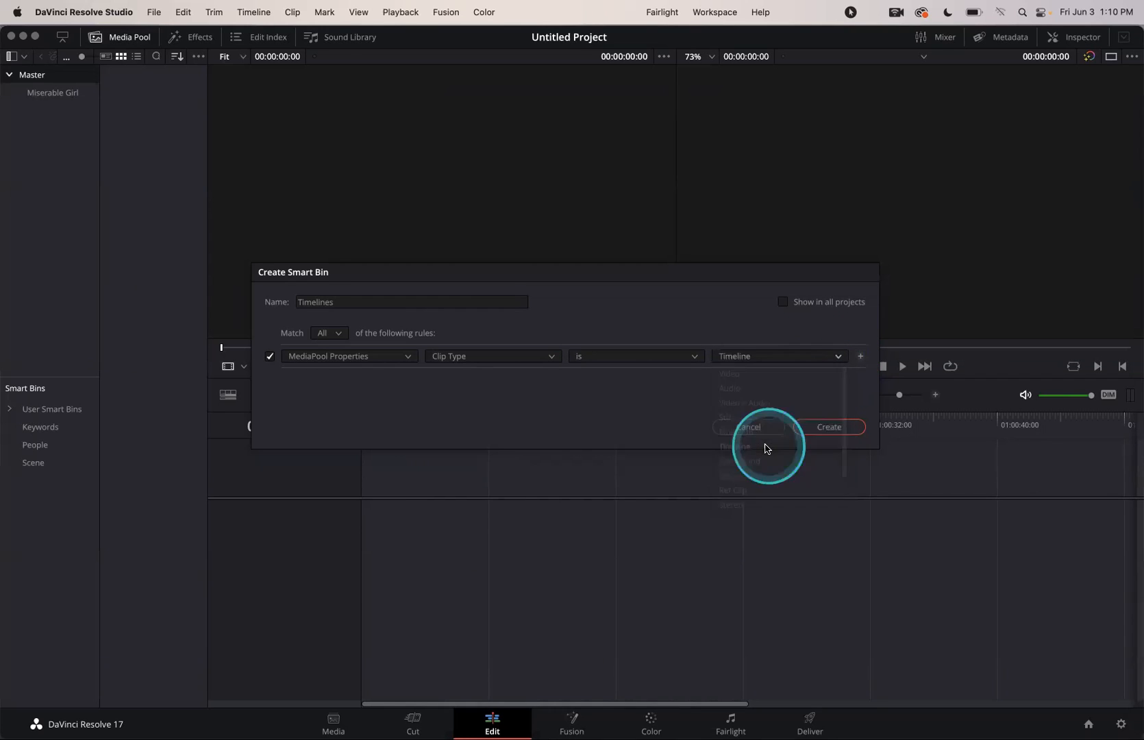
click(819, 428)
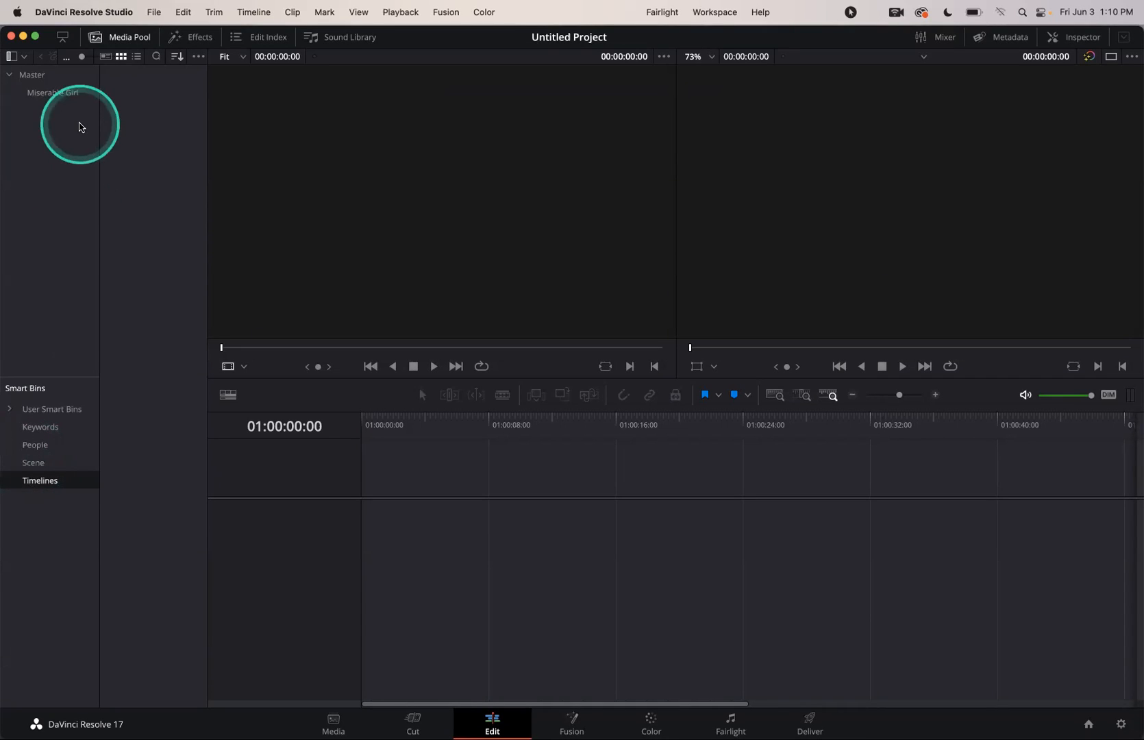
Try to move JBR_01.mov through JBR_09.mov and the Miserable Girl music file from Master into the Miserable Girl bin.
click(47, 98)
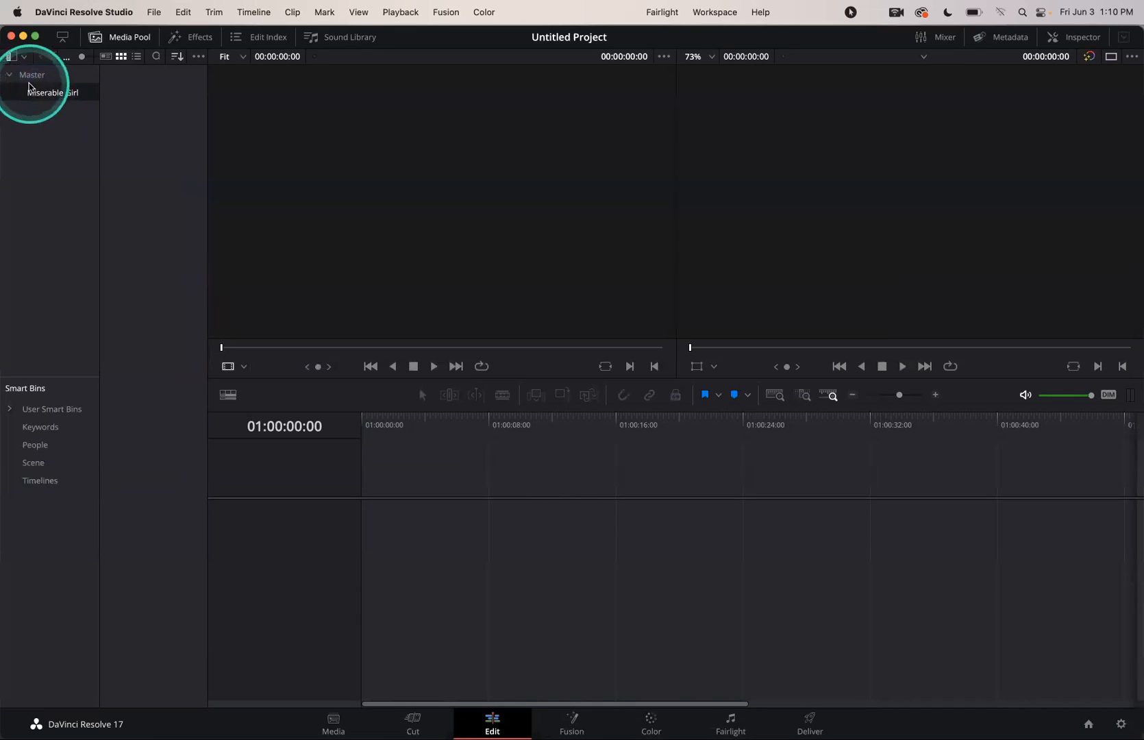
click(32, 75)
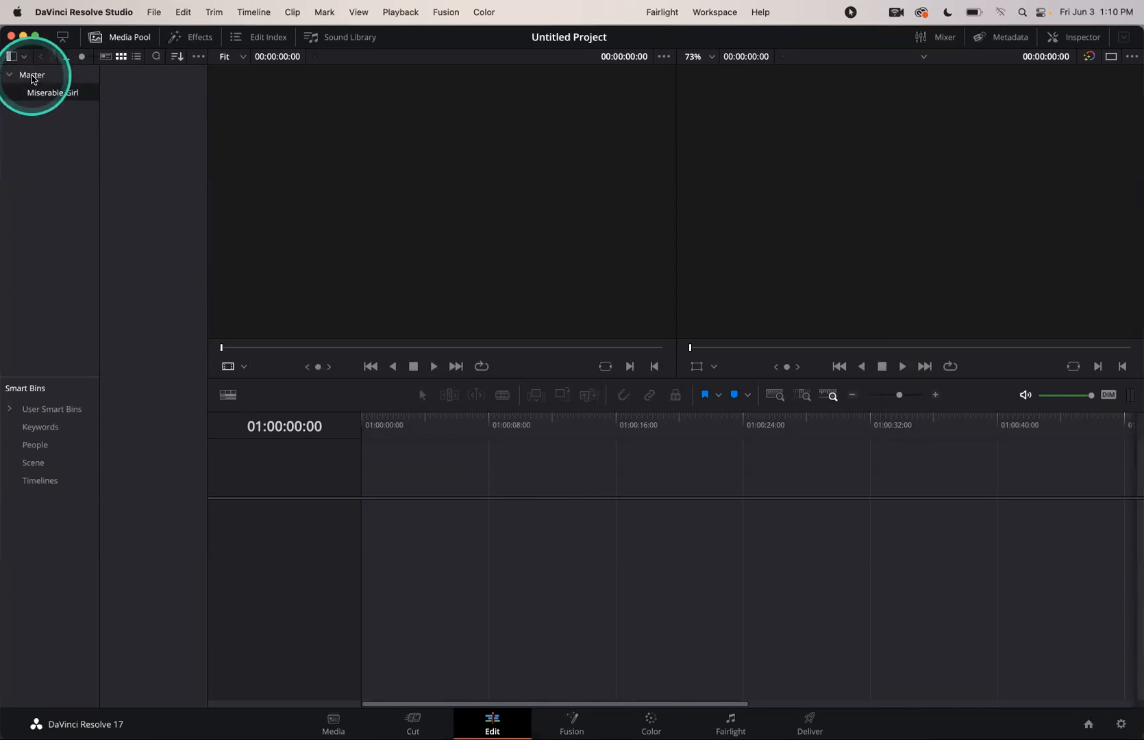
click(136, 90)
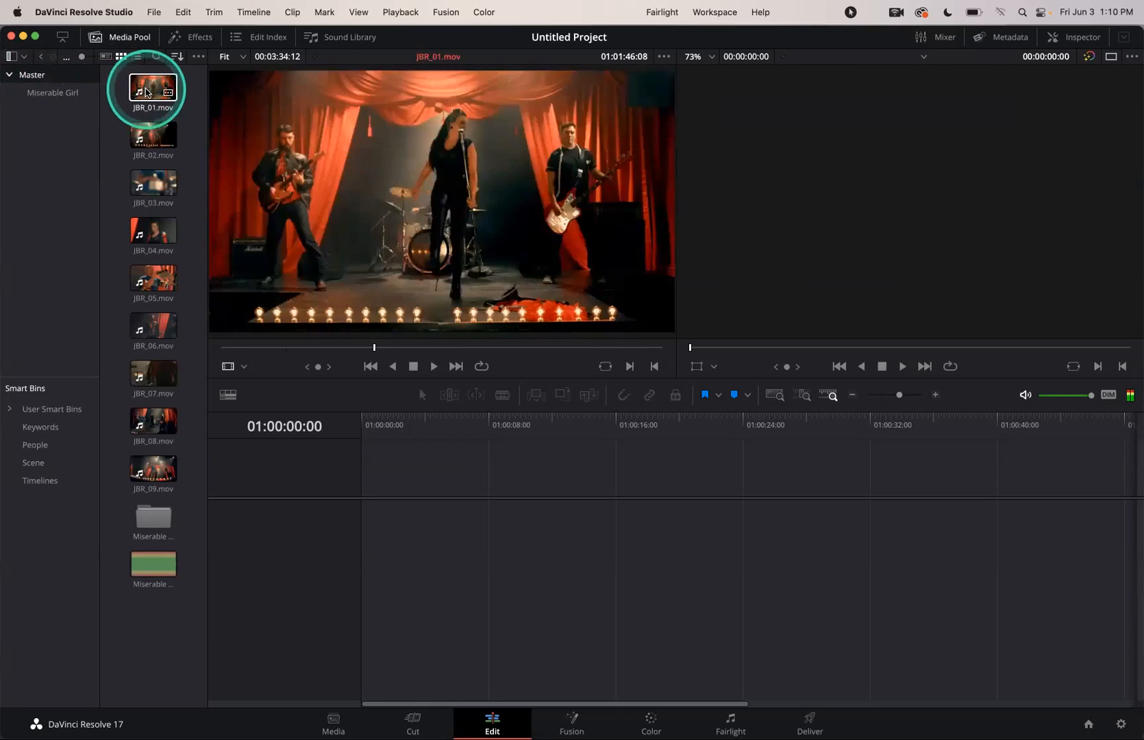
shift+click(158, 563)
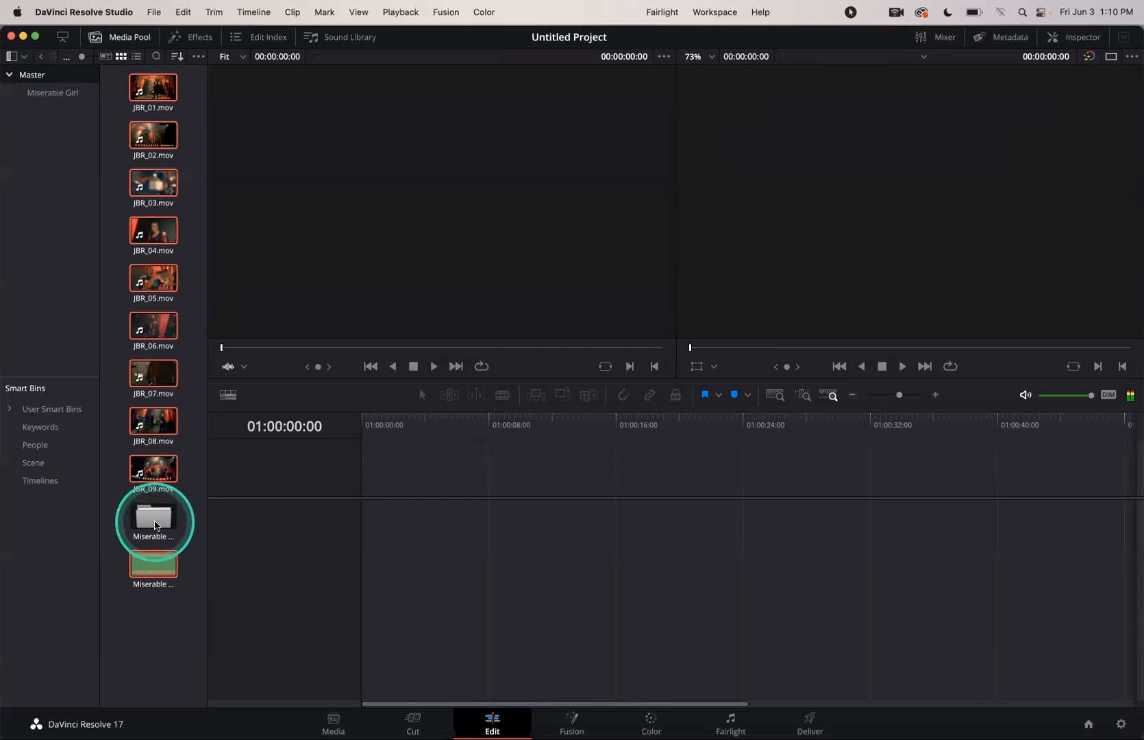
super+click(155, 525)
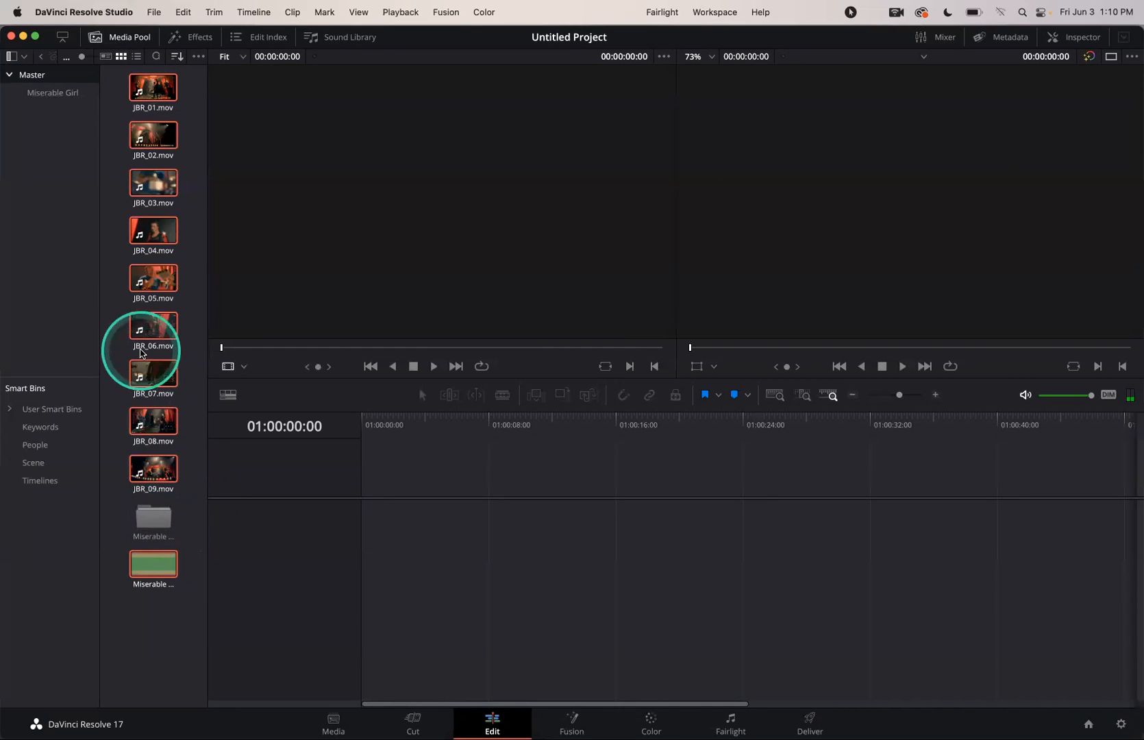
drag(159, 77, 63, 100)
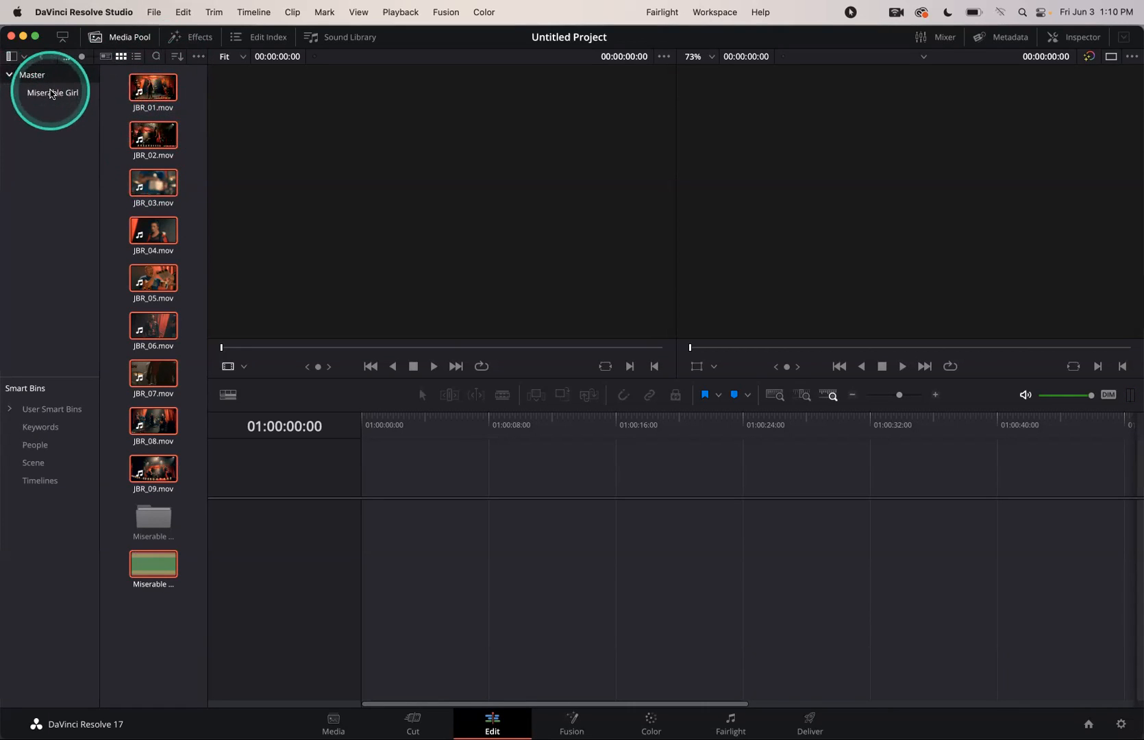
Select all nine JBR clips and Miserable Girl Final Mix.aif in Master, excluding the bin, and move them into the Miserable Girl bin.
click(51, 93)
click(34, 74)
click(152, 89)
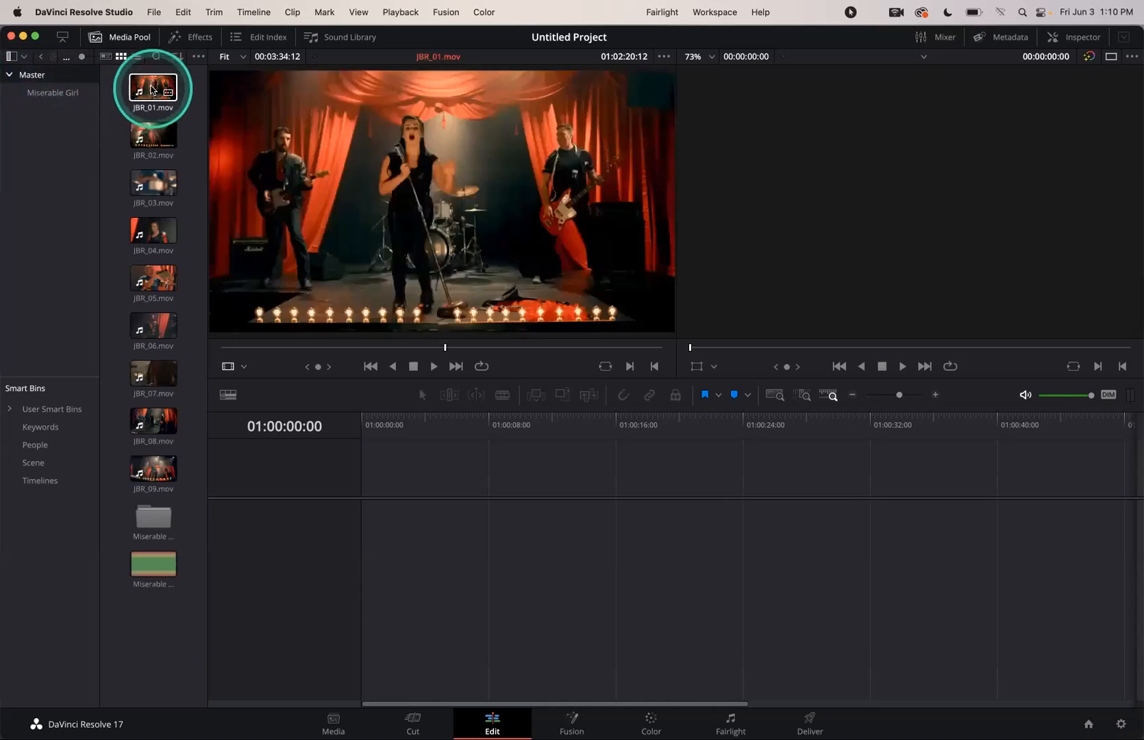
click(149, 472)
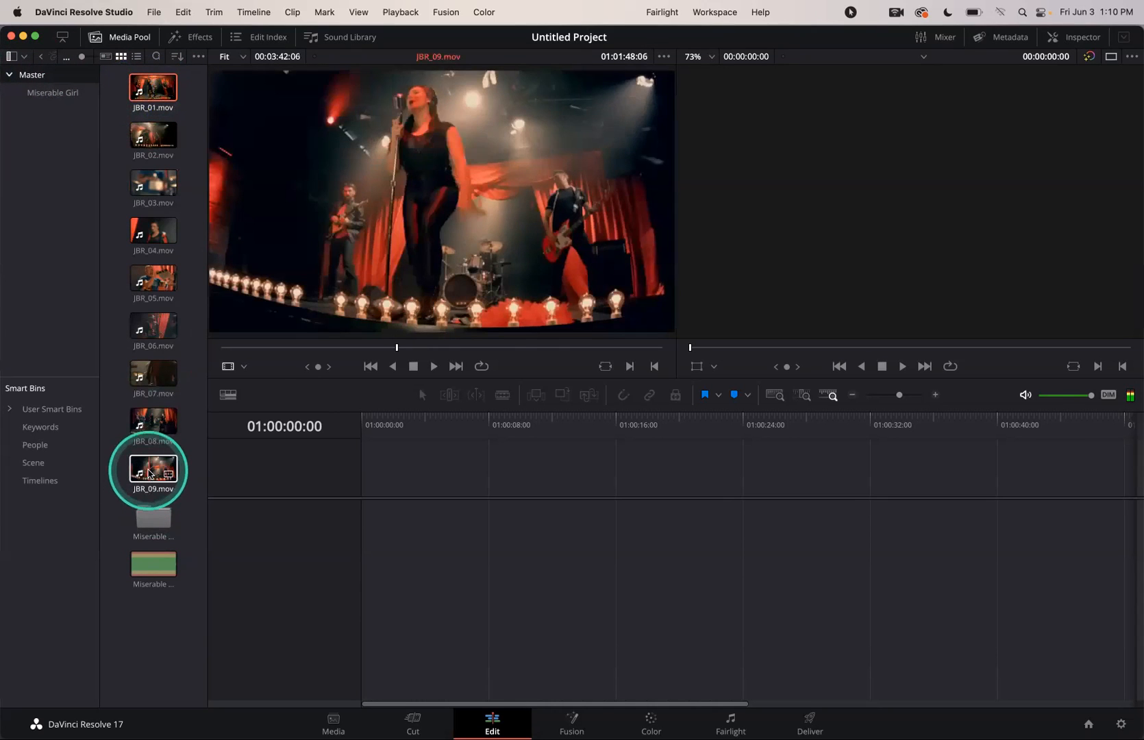
click(153, 517)
click(150, 574)
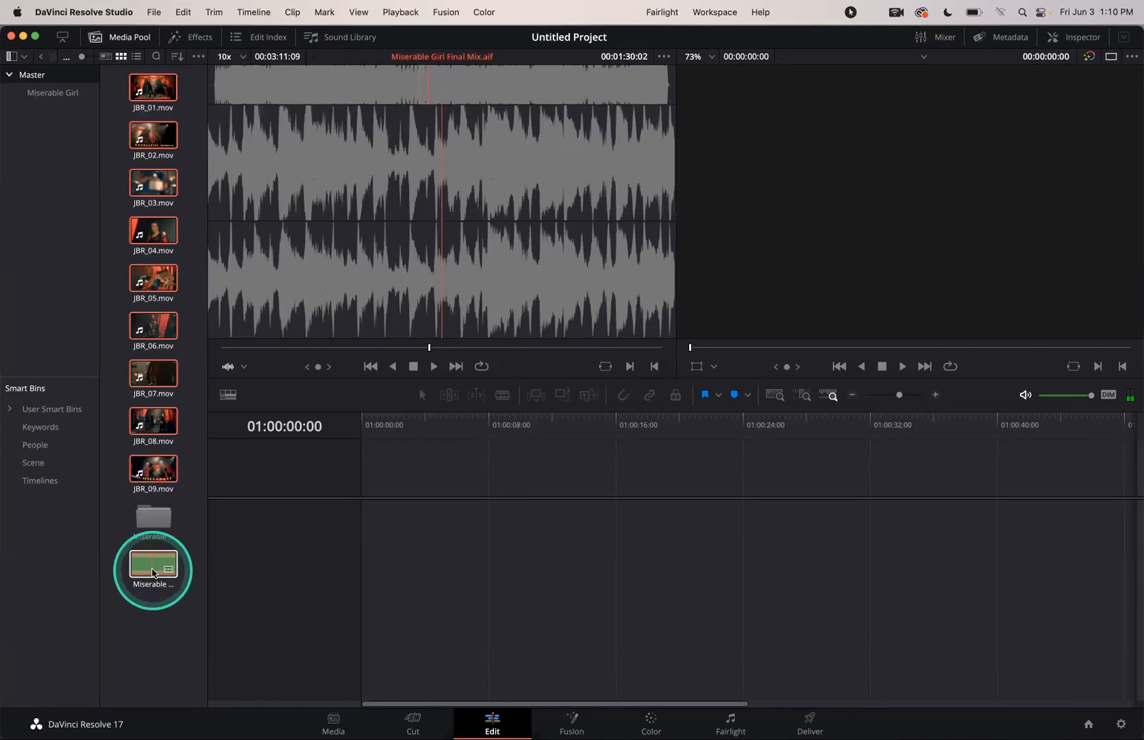
click(151, 89)
drag(150, 89, 52, 99)
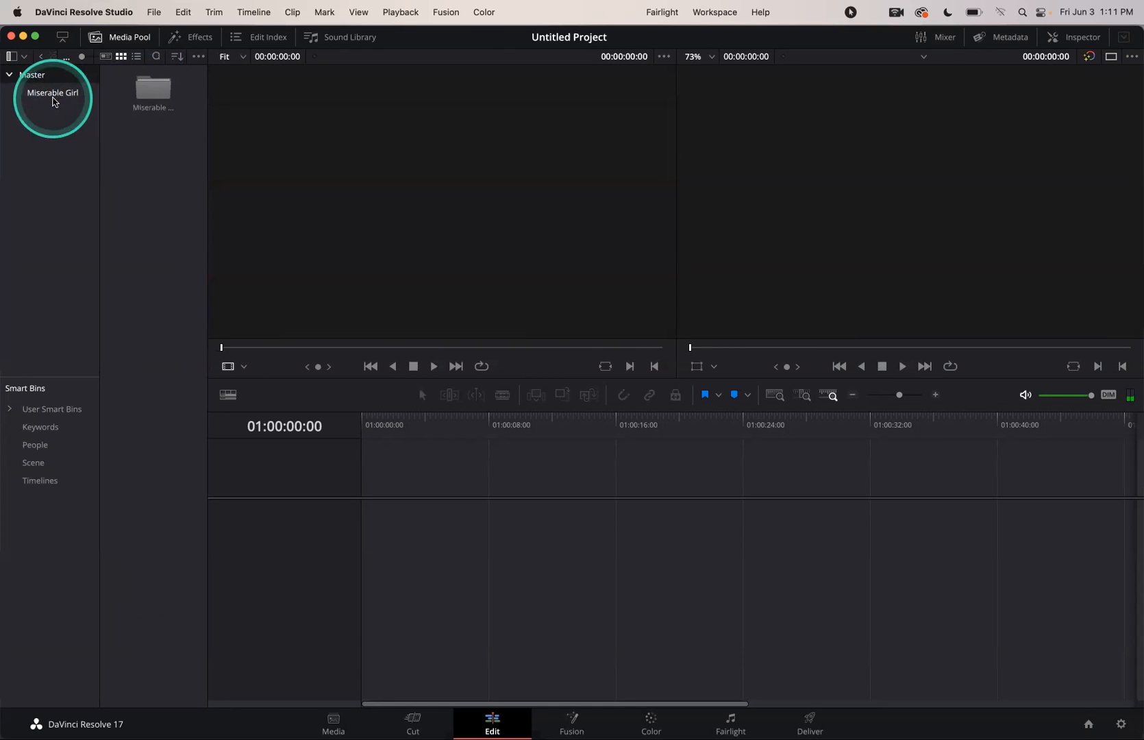
Check the contents of the Master and Miserable Girl bins, and review the Timelines smart bin's rule without changing it.
click(25, 77)
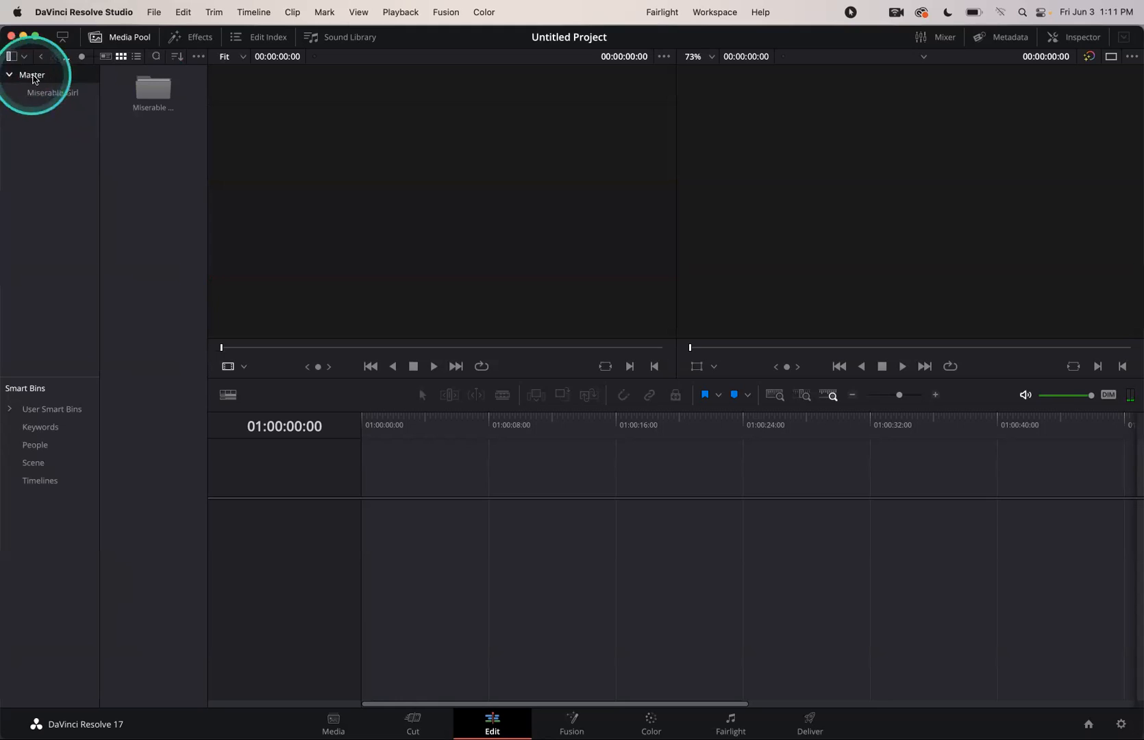
click(169, 77)
click(51, 96)
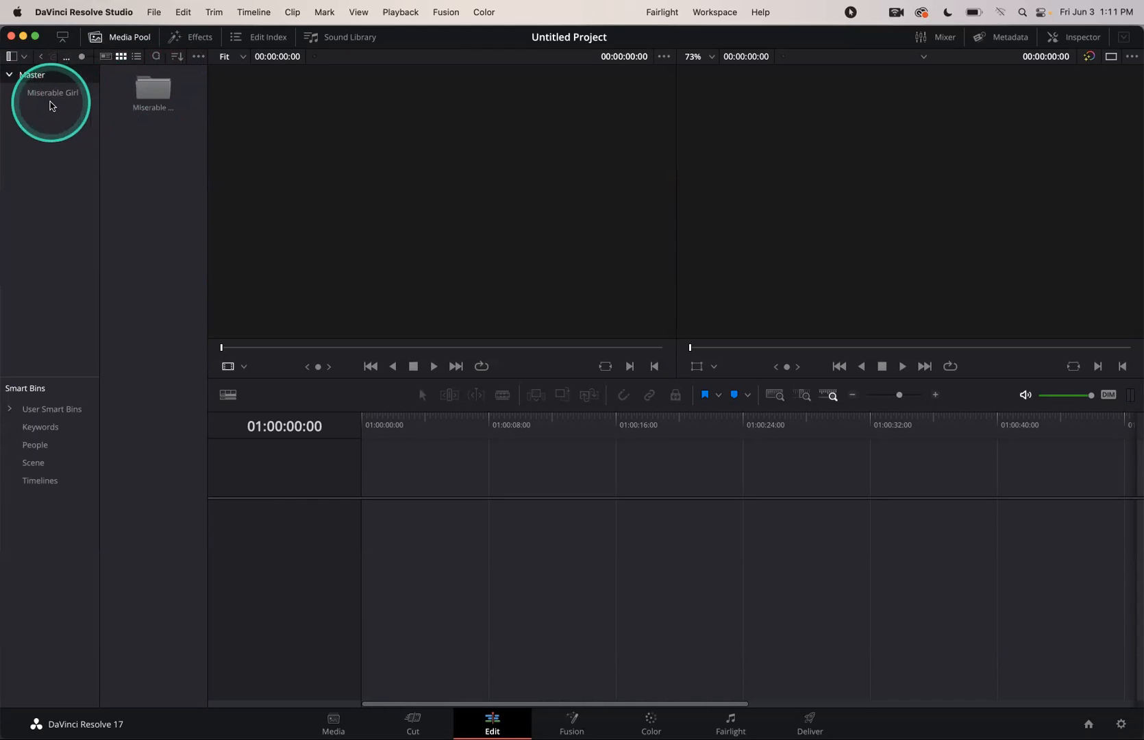
click(51, 97)
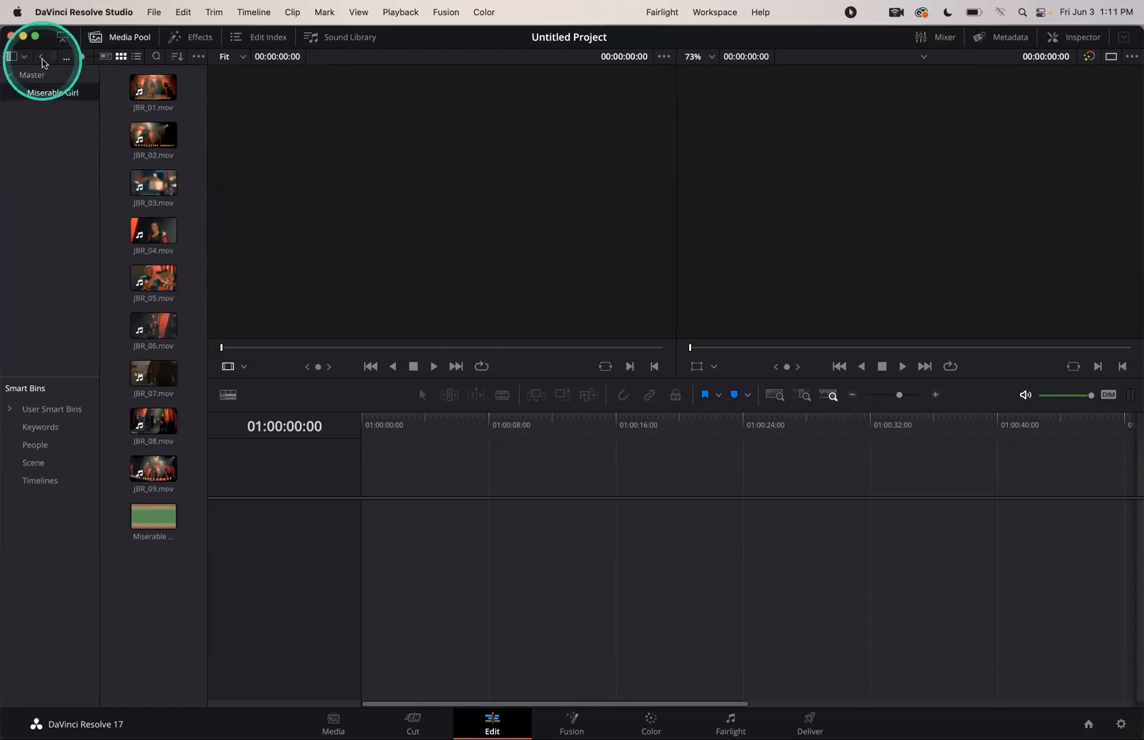
click(35, 75)
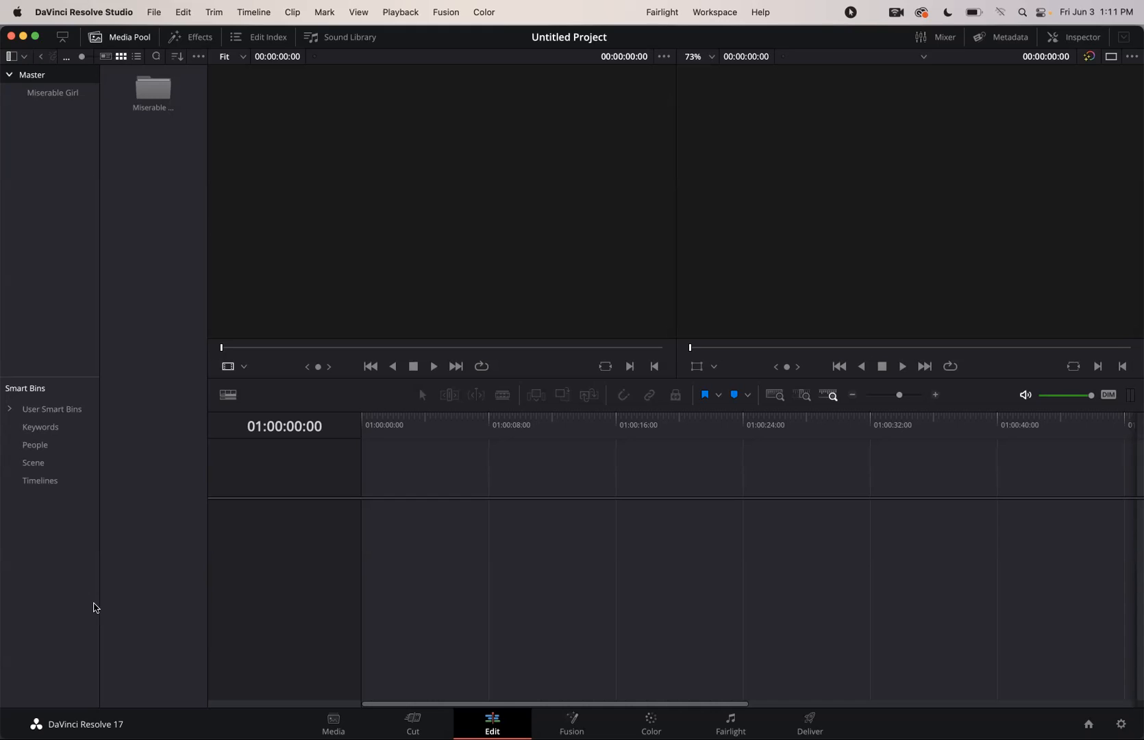
double_click(32, 479)
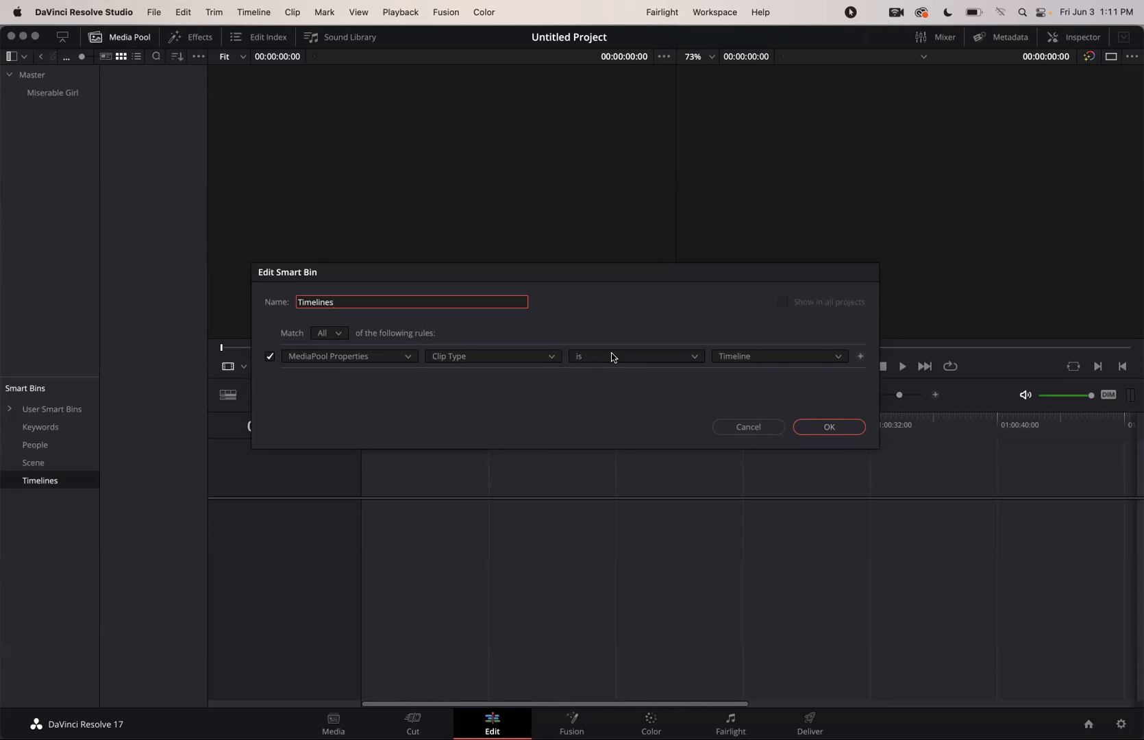
click(737, 426)
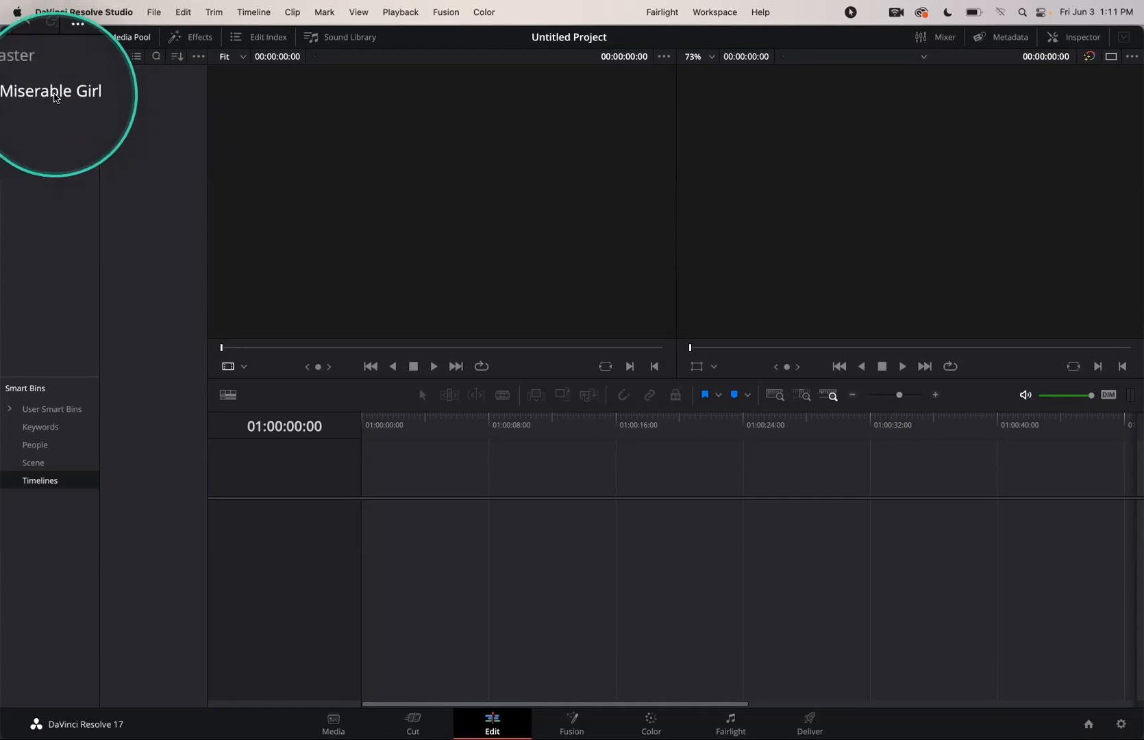
Create a multicam clip from the Miserable Girl bin named Miserable Girl Sync, with Angle Sync set to Sound.
right_click(55, 96)
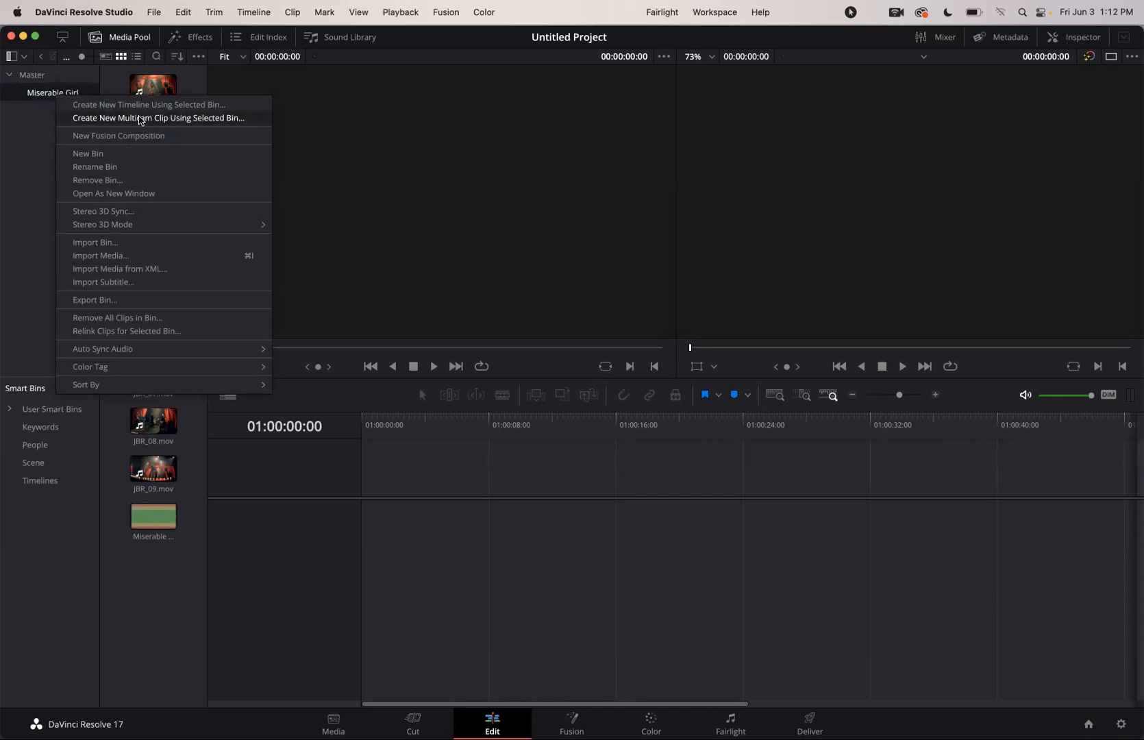
click(140, 119)
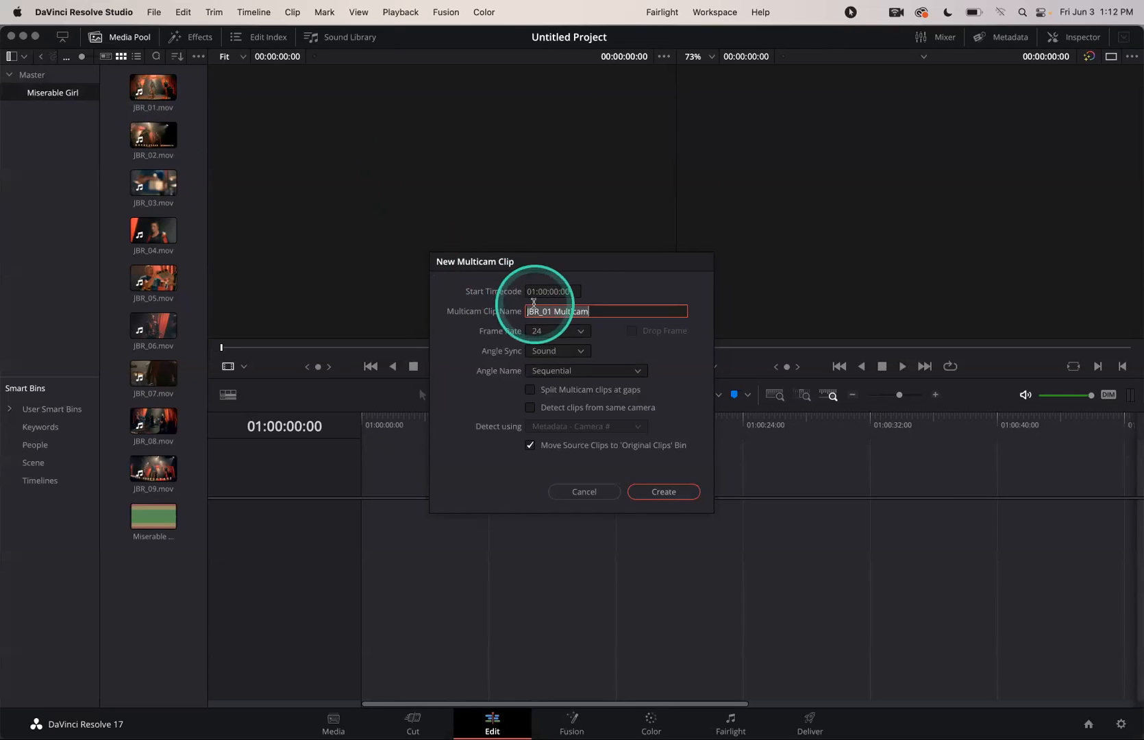
text(Mi)
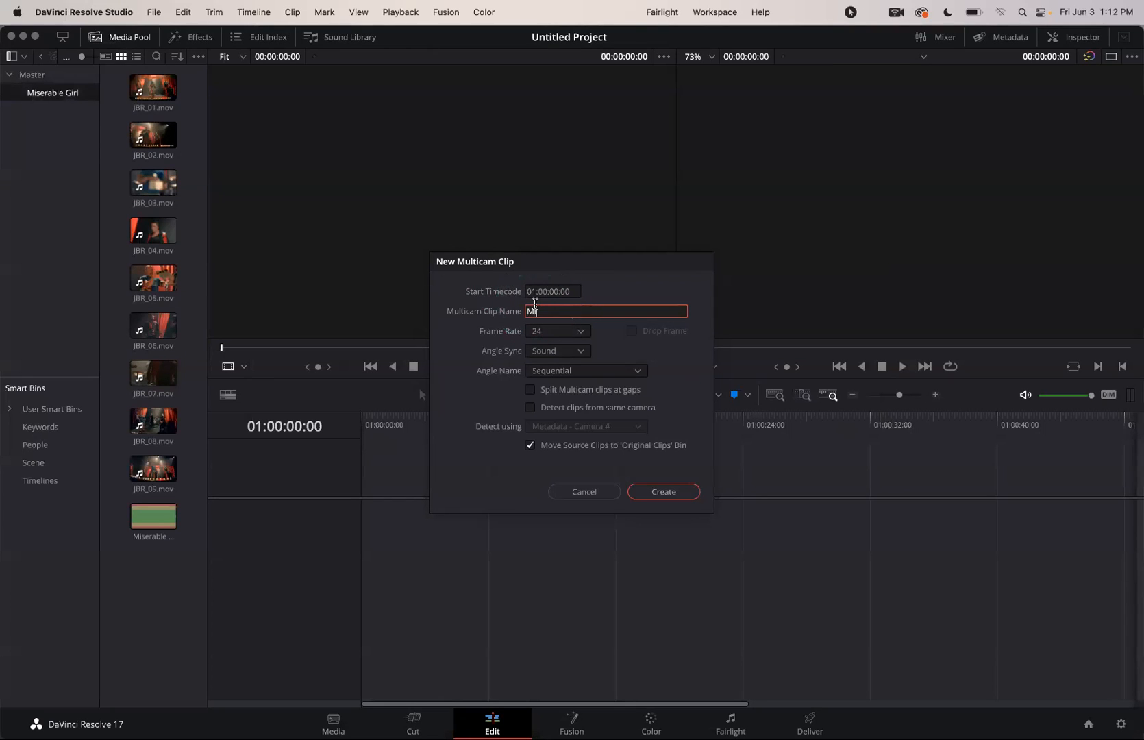
text(serable Girl Sync)
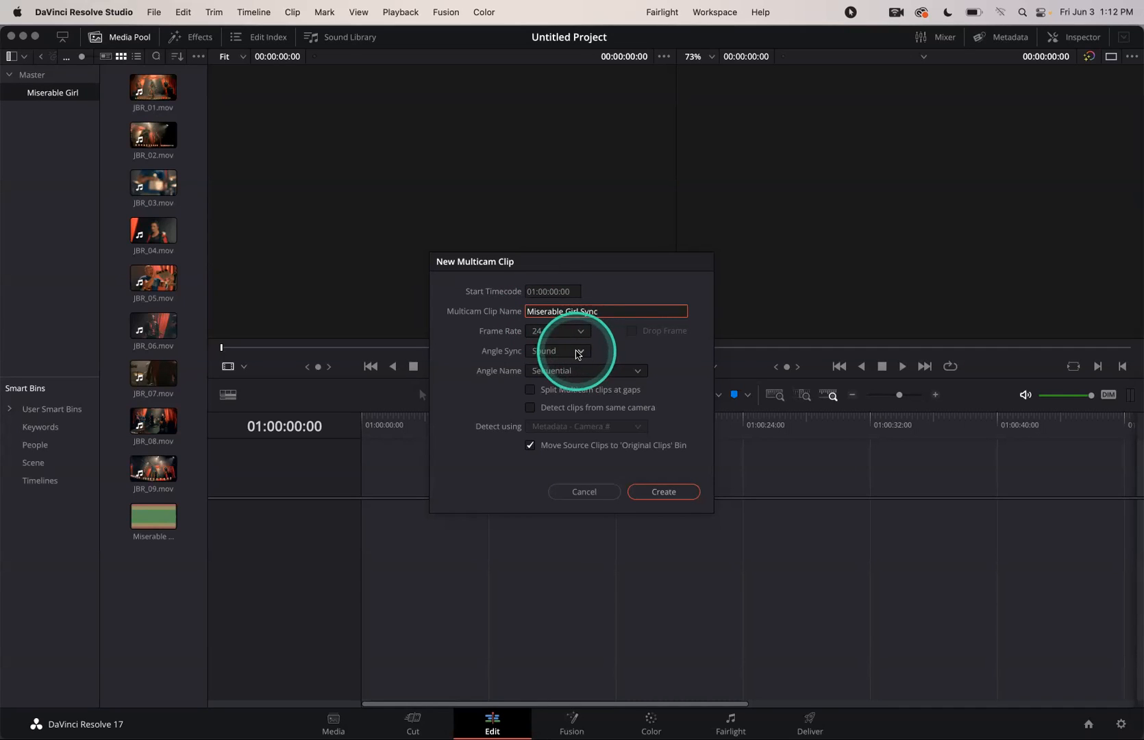
click(579, 352)
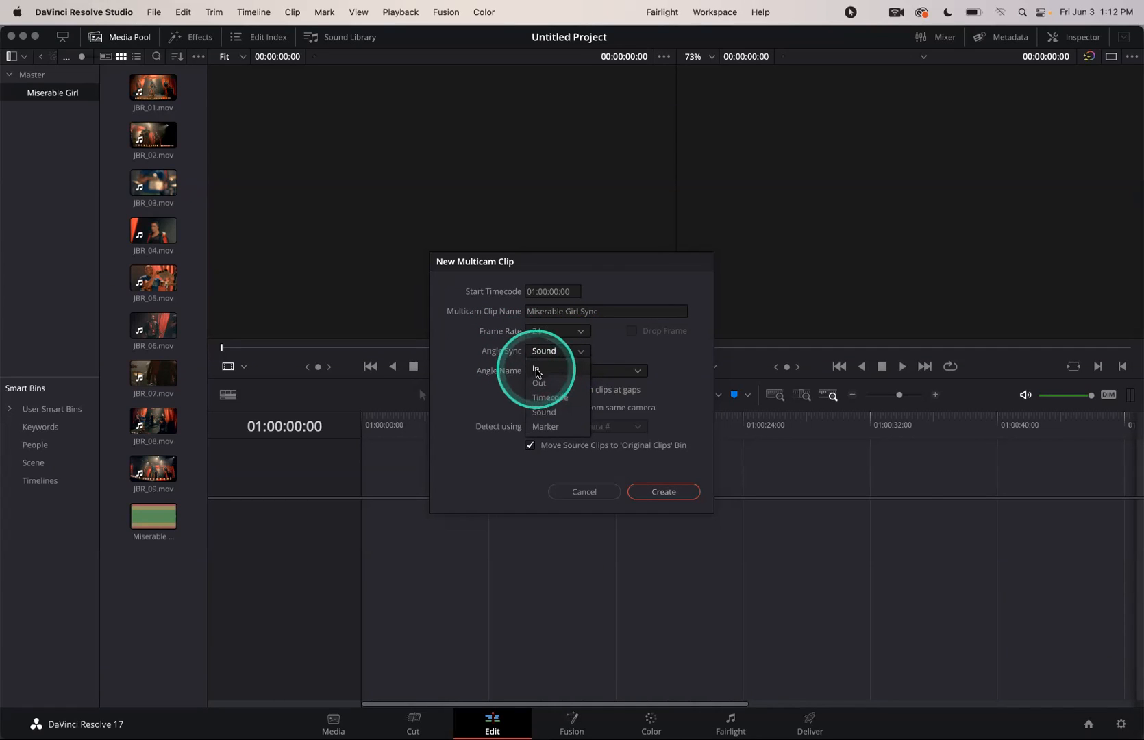
click(552, 417)
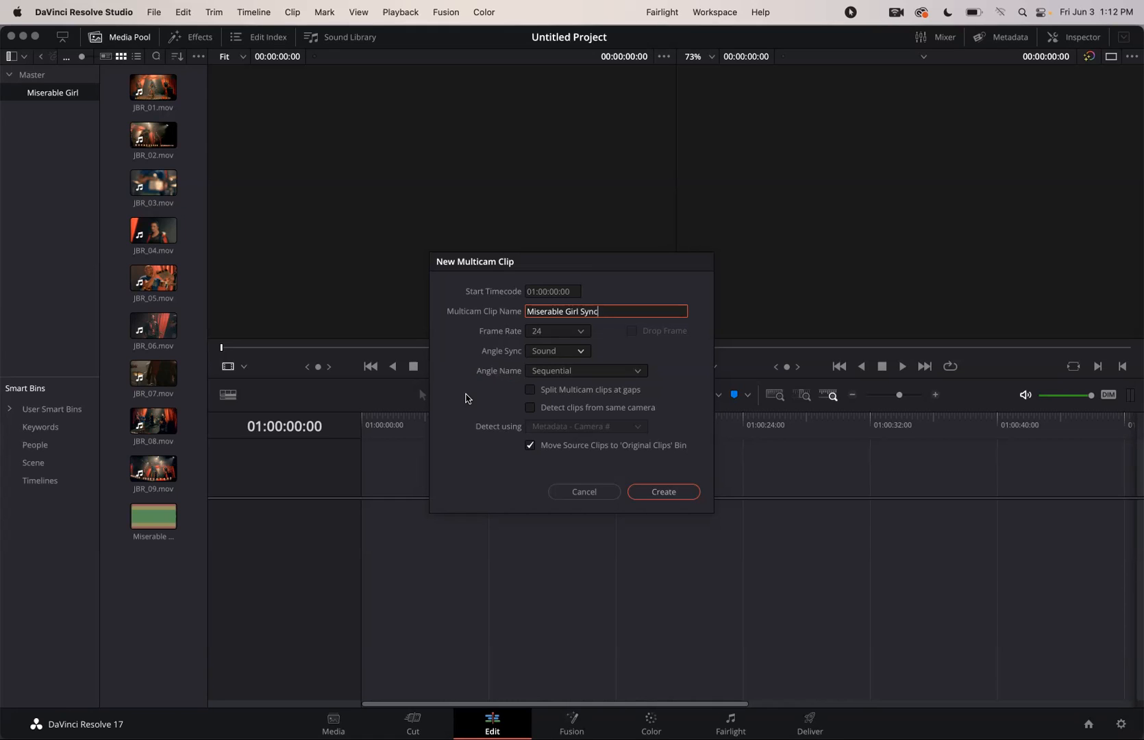
click(663, 492)
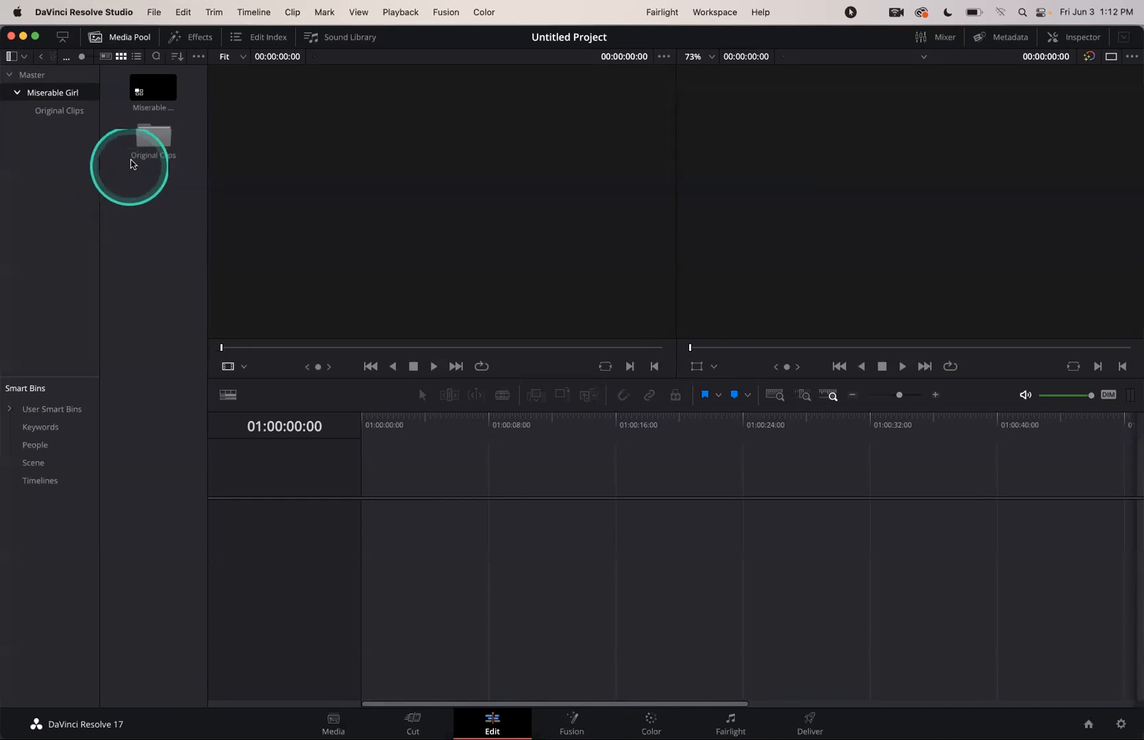
Check the contents of the Original Clips bin, and load the Miserable Girl Sync multicam clip from the Miserable Girl bin into the source viewer.
double_click(146, 145)
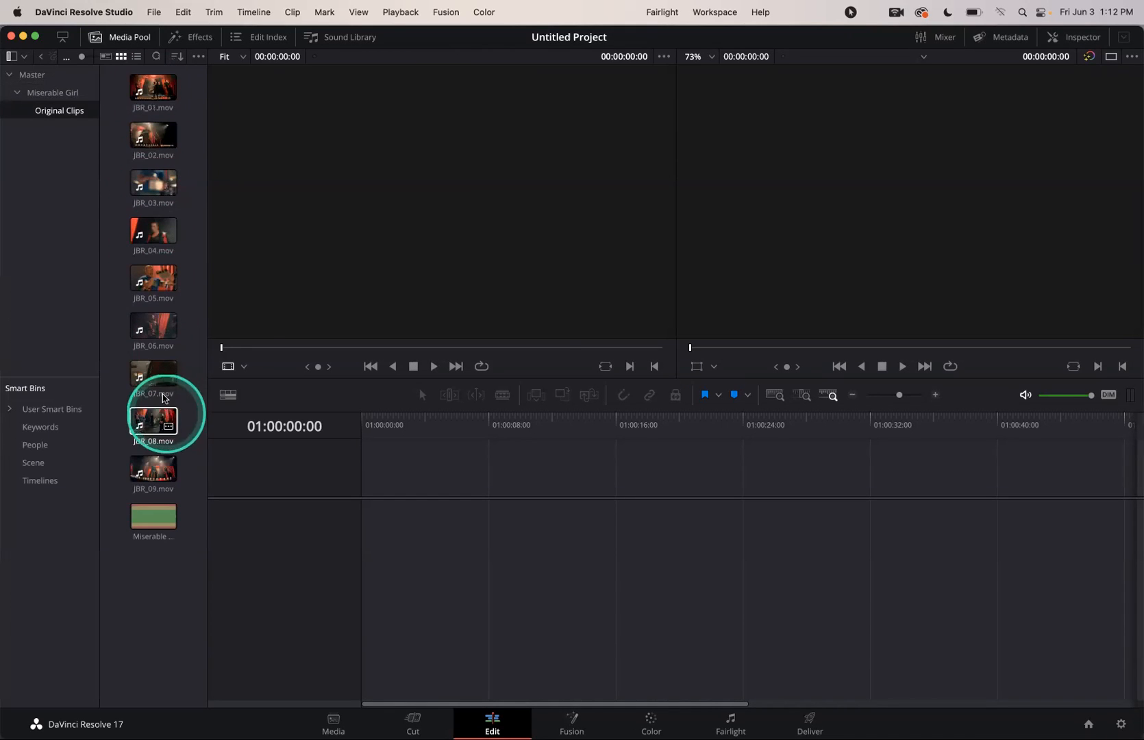
click(52, 93)
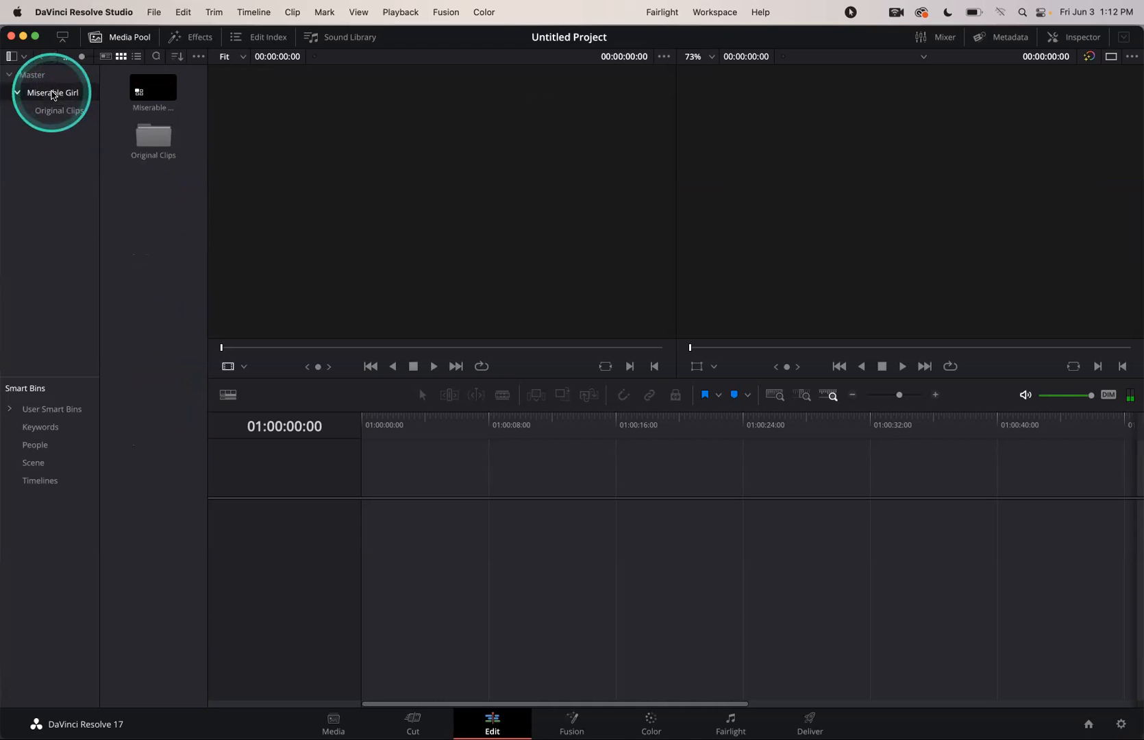
double_click(146, 87)
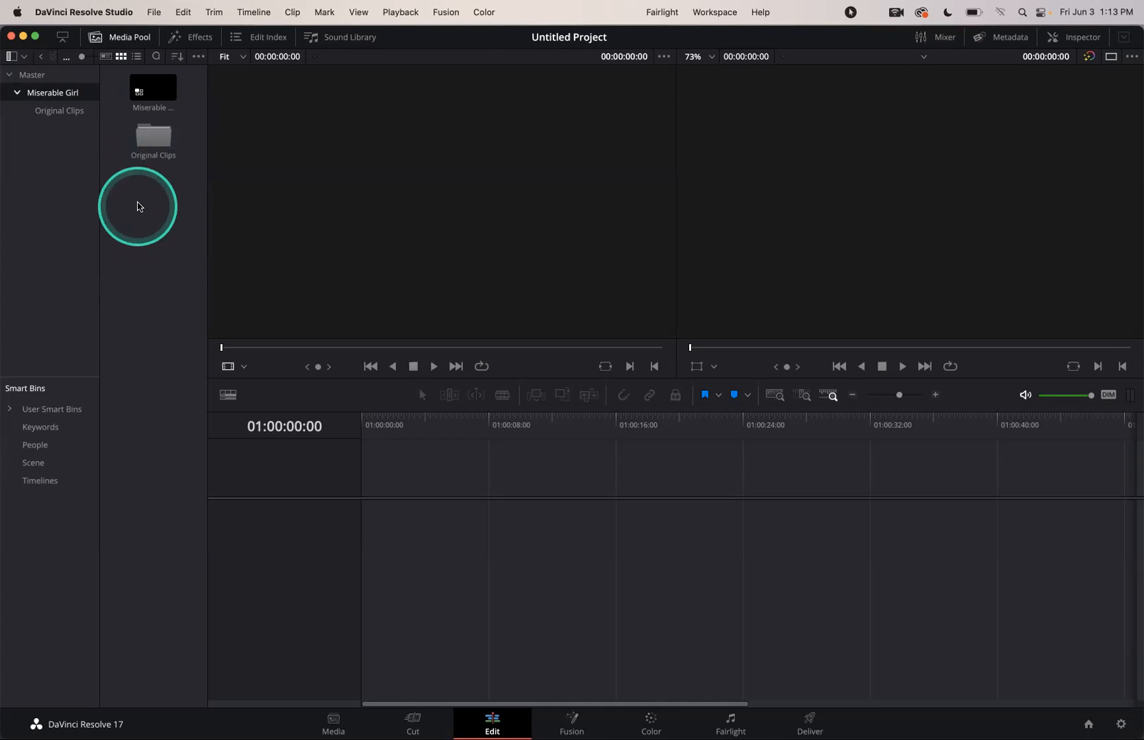
click(142, 94)
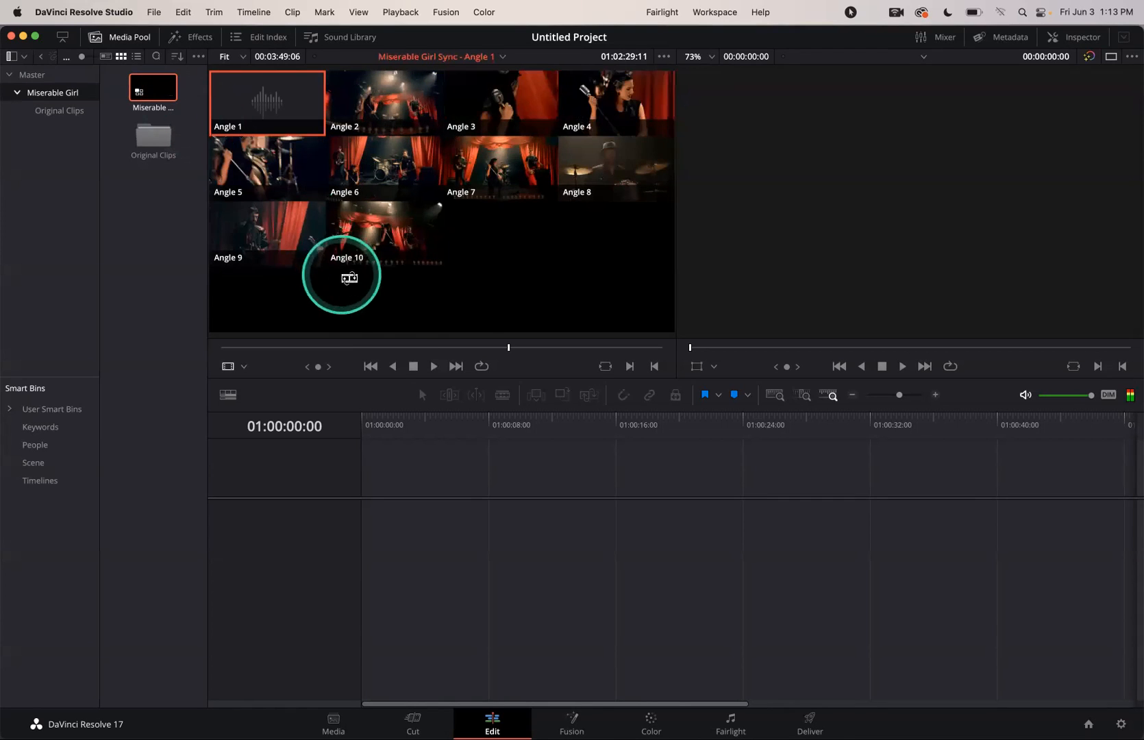
Play a short section of the multicam clip from about 01:02:19:12 to check the sync between angles.
drag(509, 351, 489, 351)
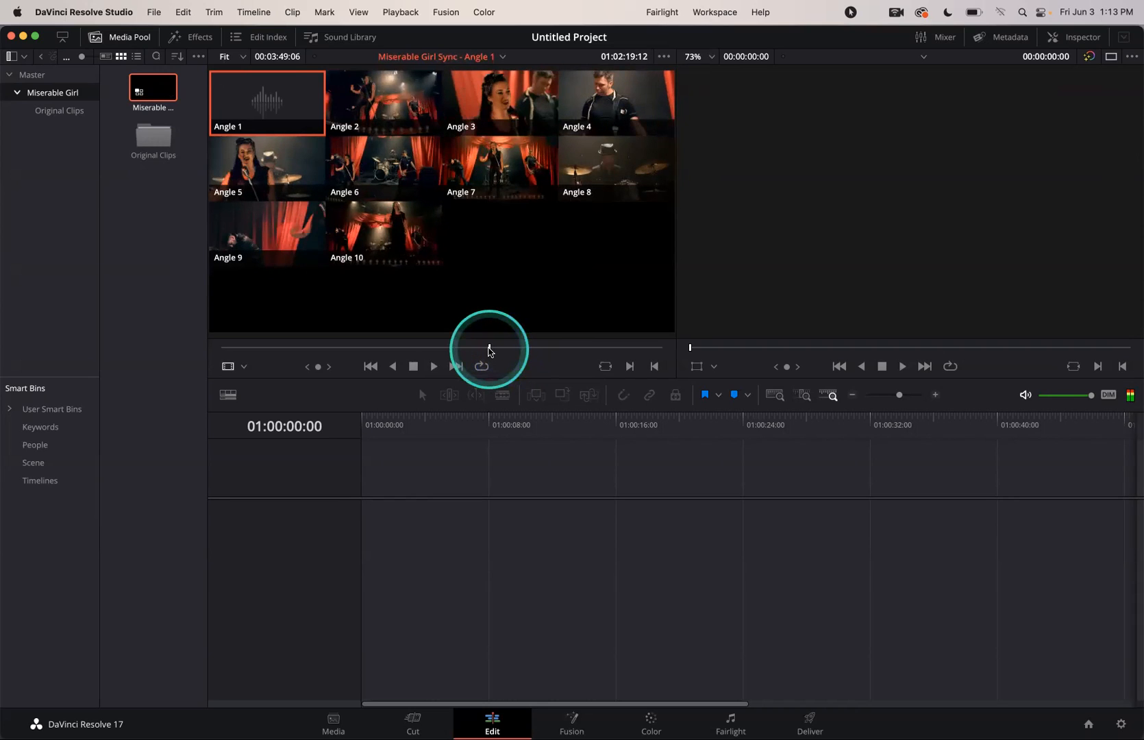
key(space)
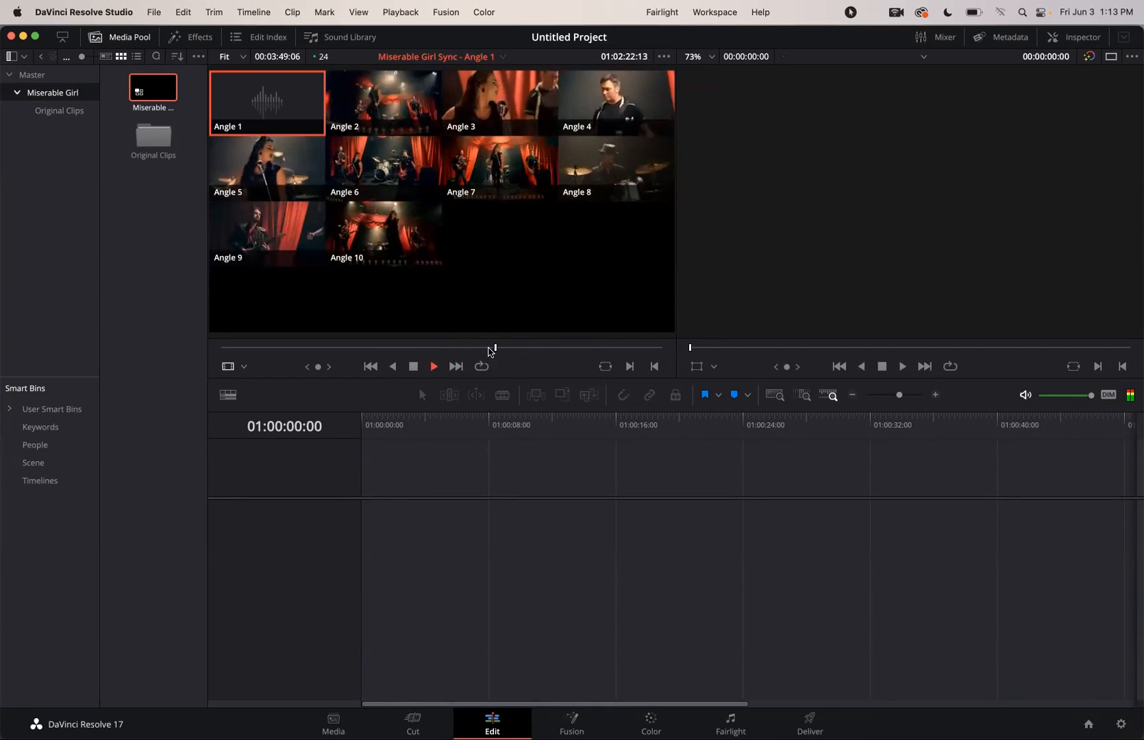
key(space)
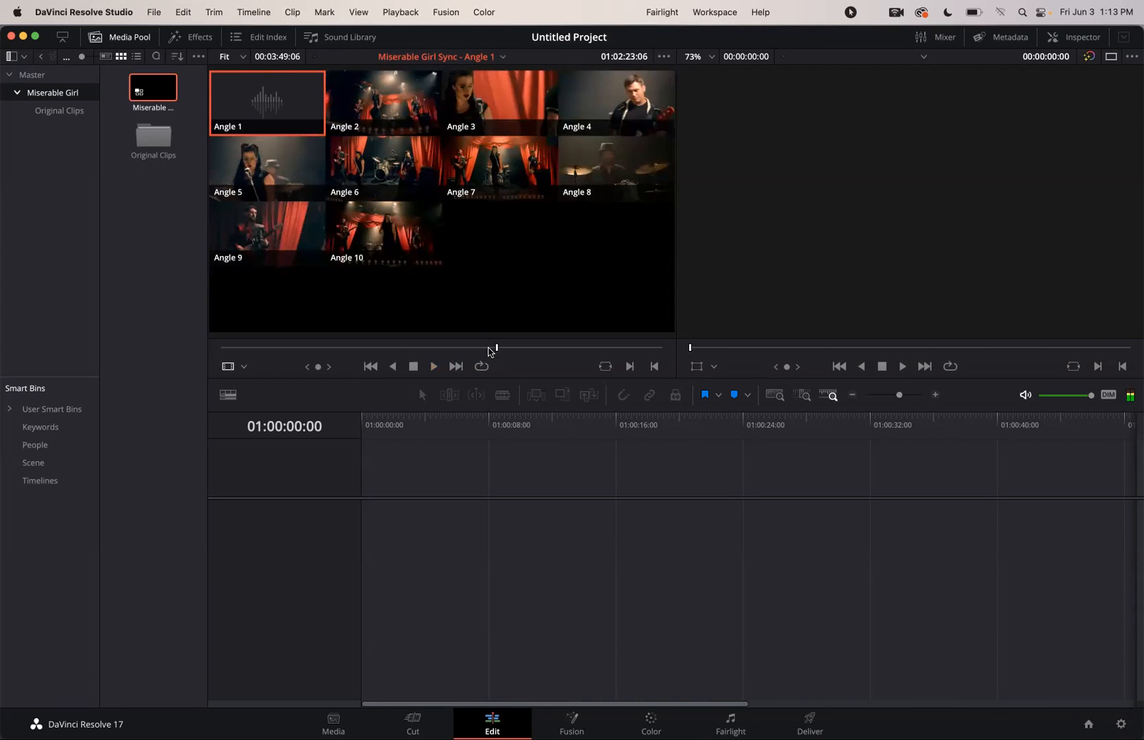
Play the multicam clip from its beginning and mark an In point at 01:00:20:10.
click(363, 368)
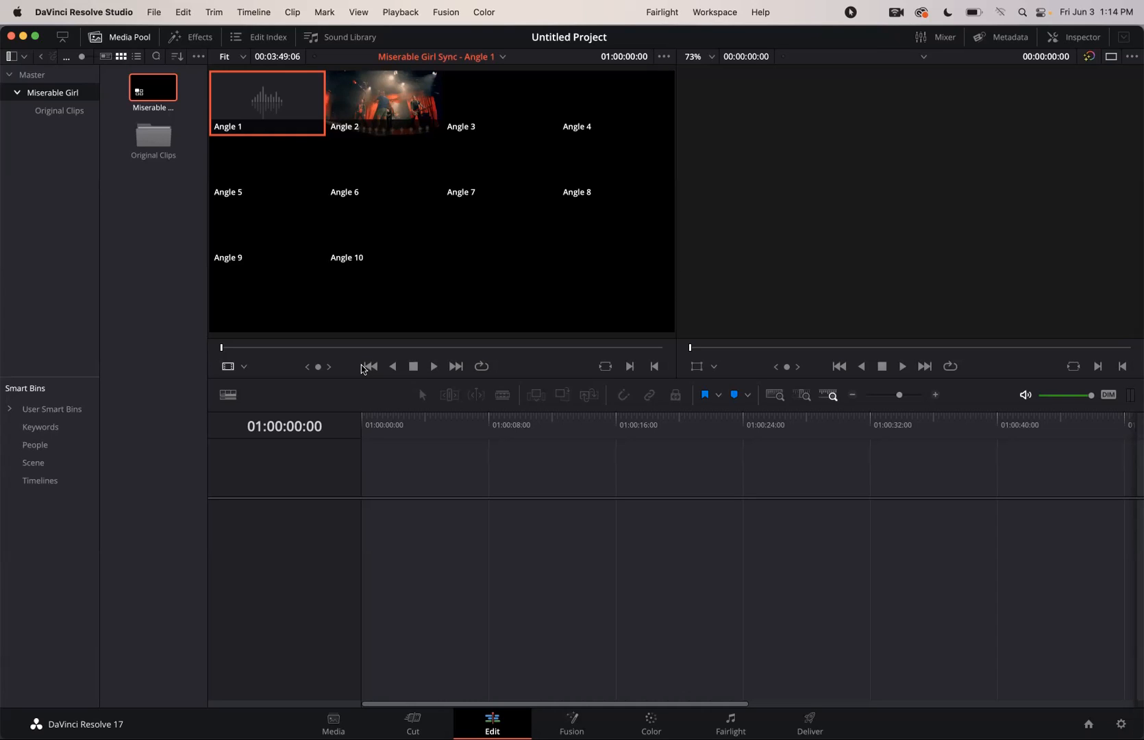
key(space)
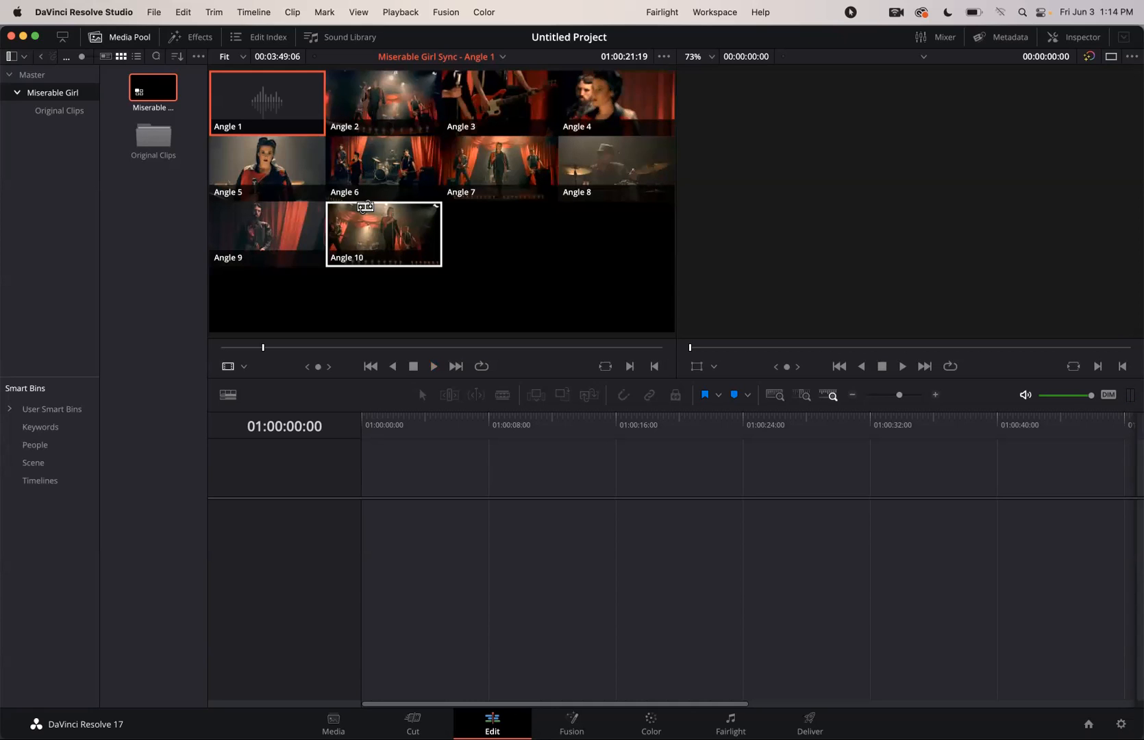
key(j)
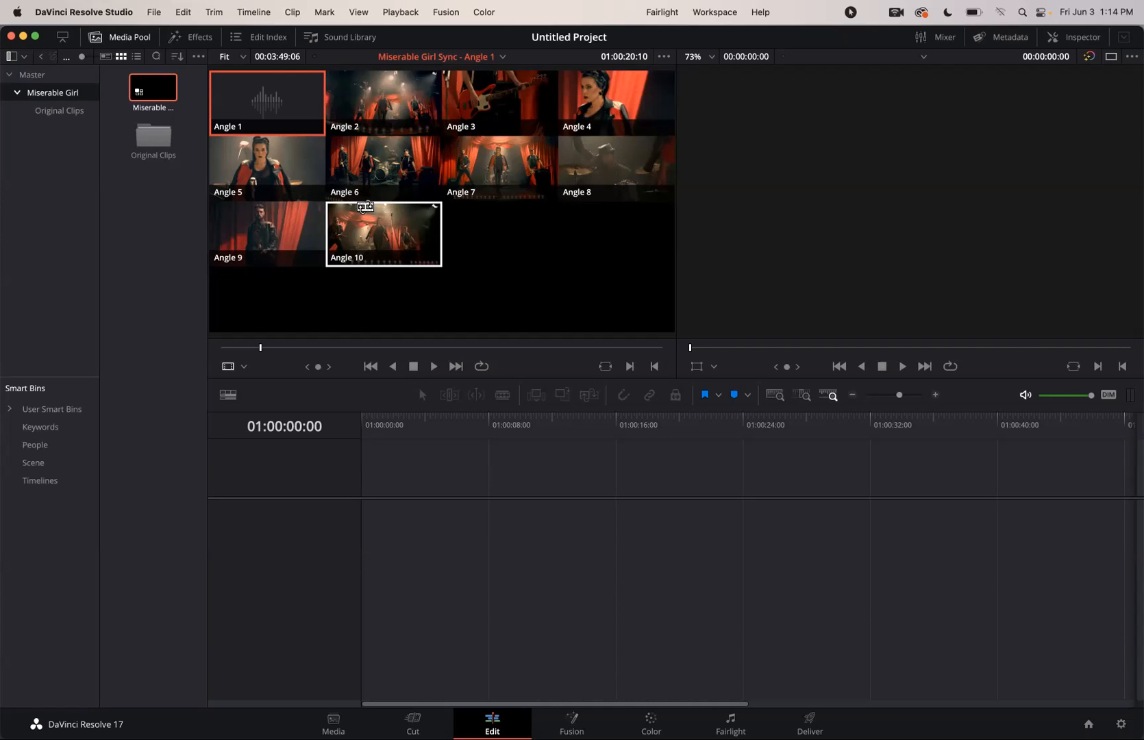
click(631, 368)
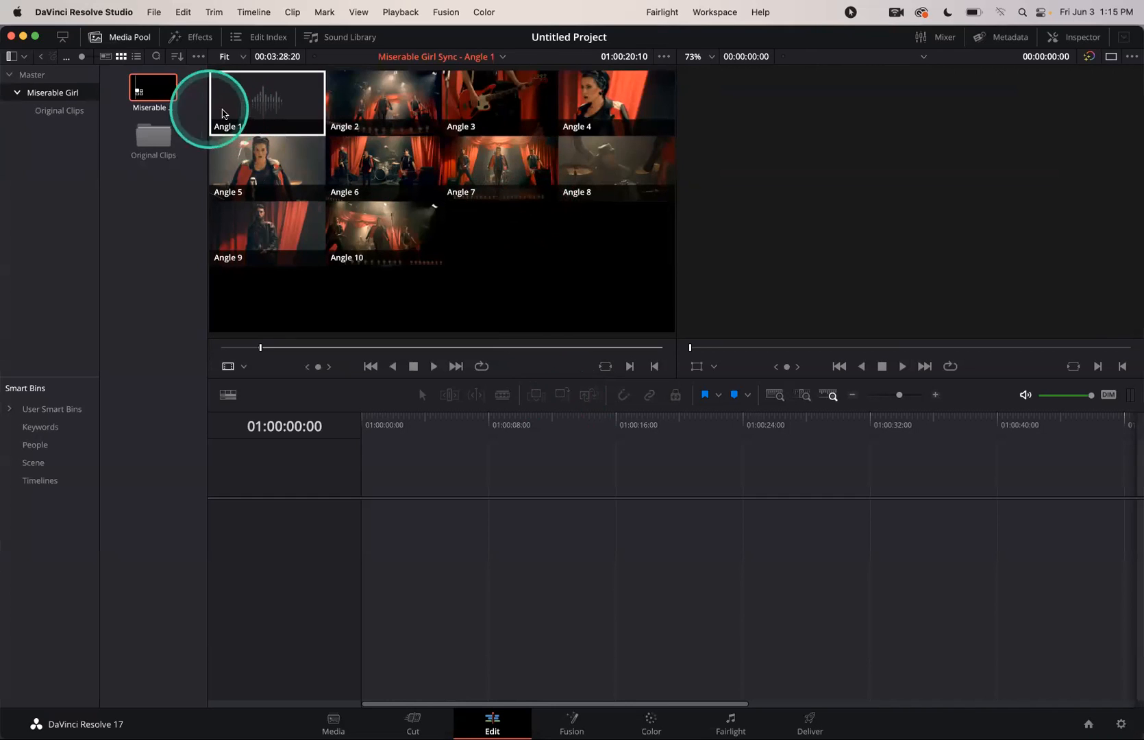
Create an empty timeline named Miserable Girl and overwrite the marked Miserable Girl Sync multicam clip into it.
click(152, 86)
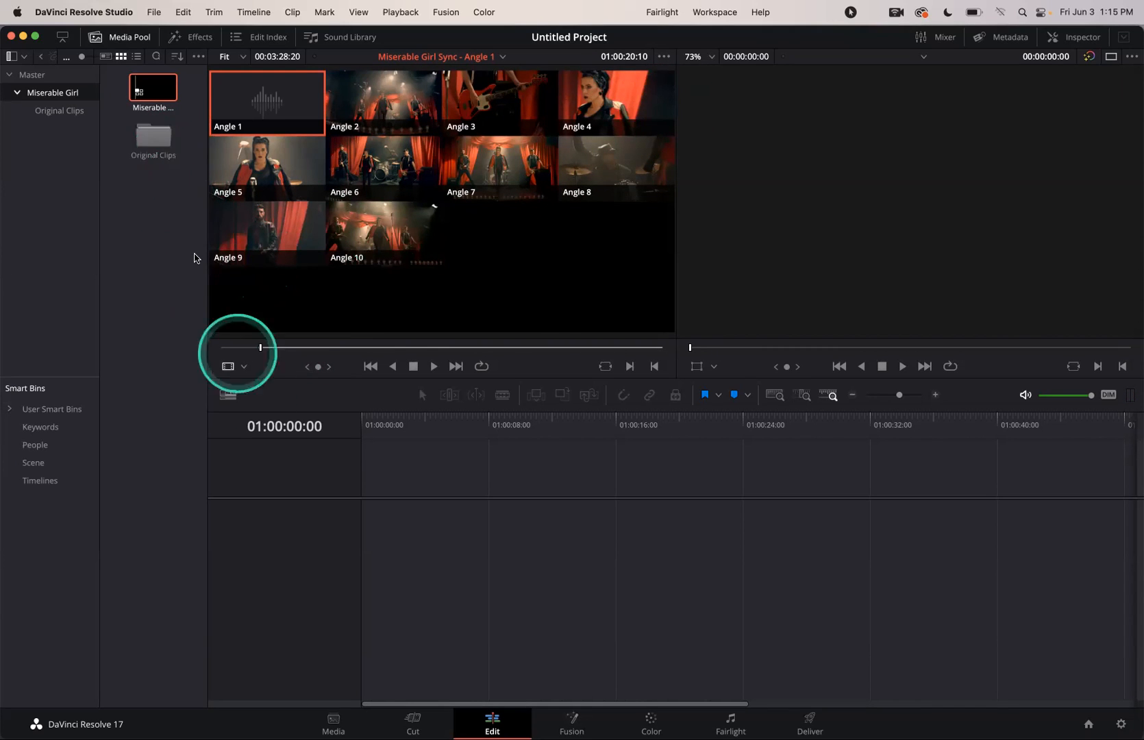
key(super+n)
text(Miserable Girl)
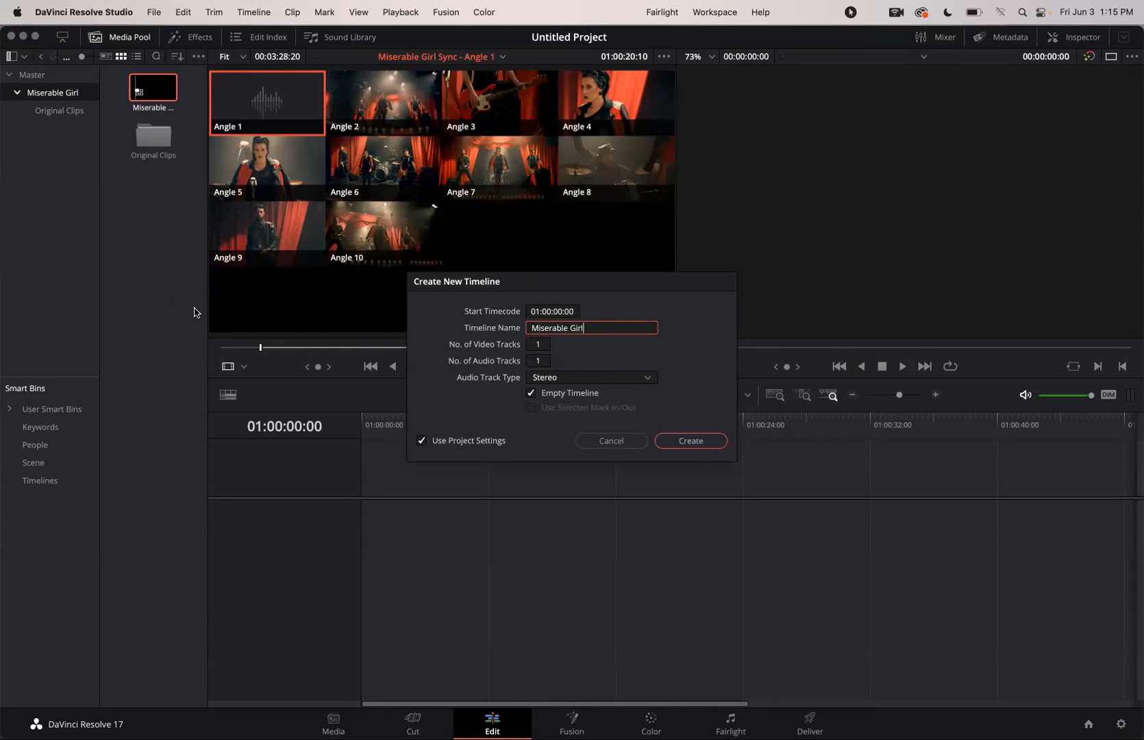
key(Return)
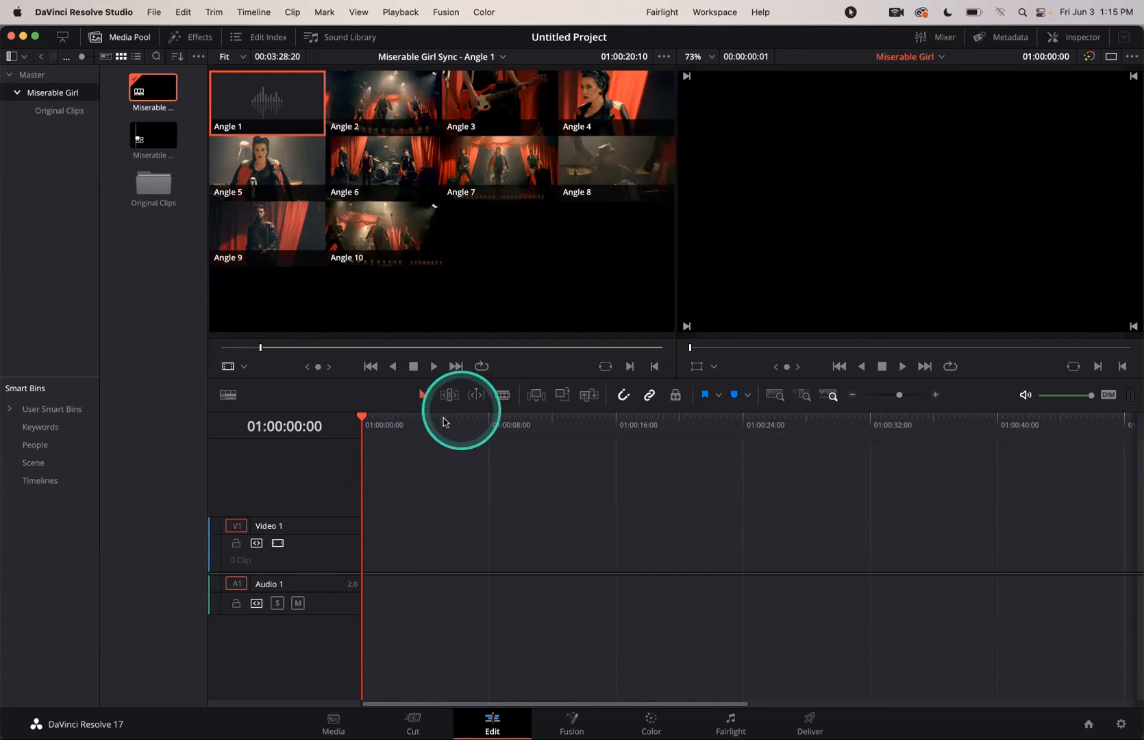
click(561, 395)
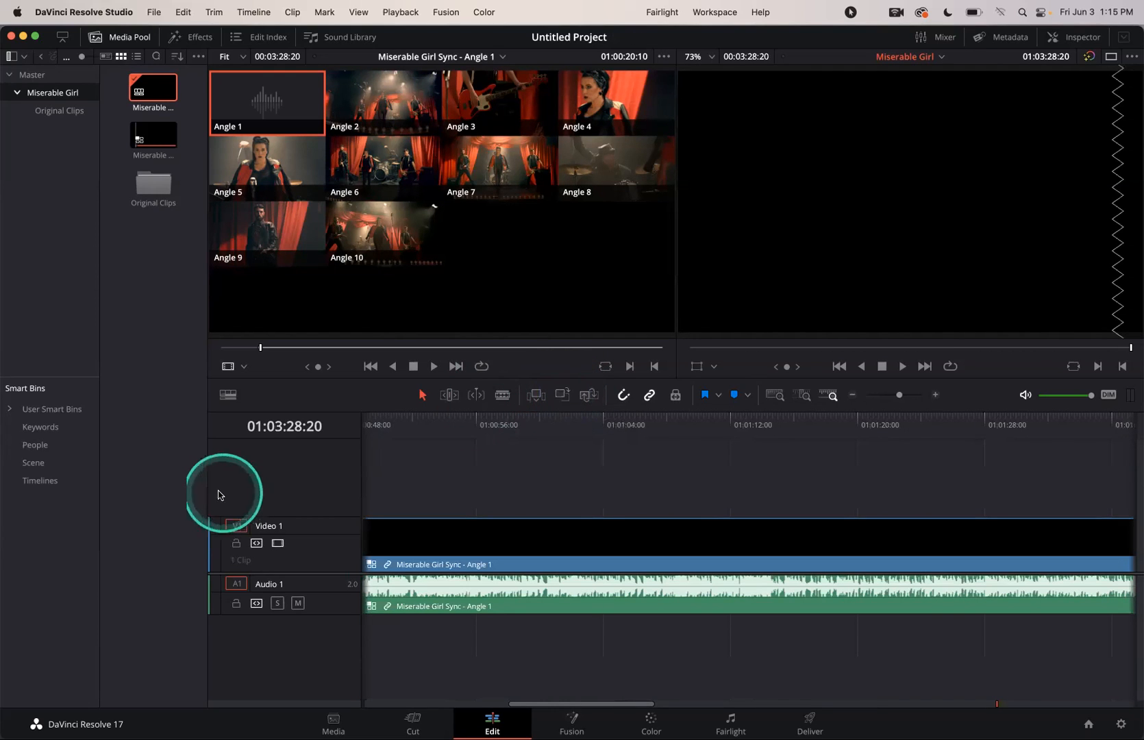
Check the Timelines smart bin for the new timeline and return to the Miserable Girl bin.
click(39, 482)
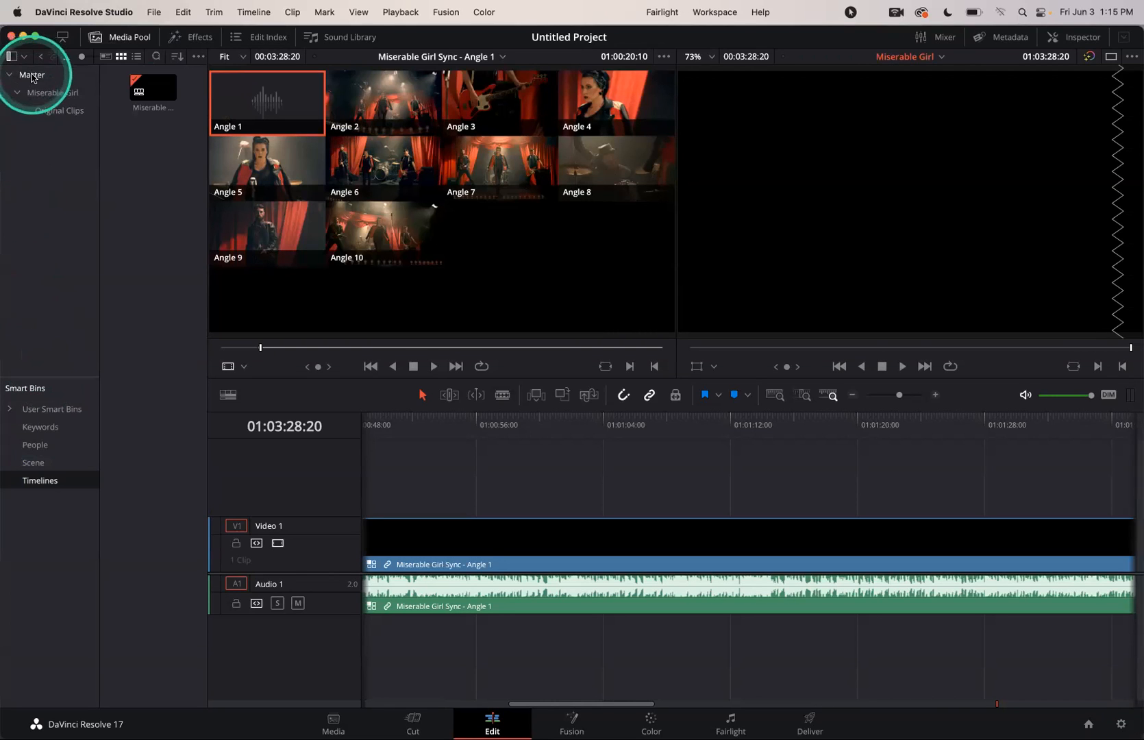
click(48, 92)
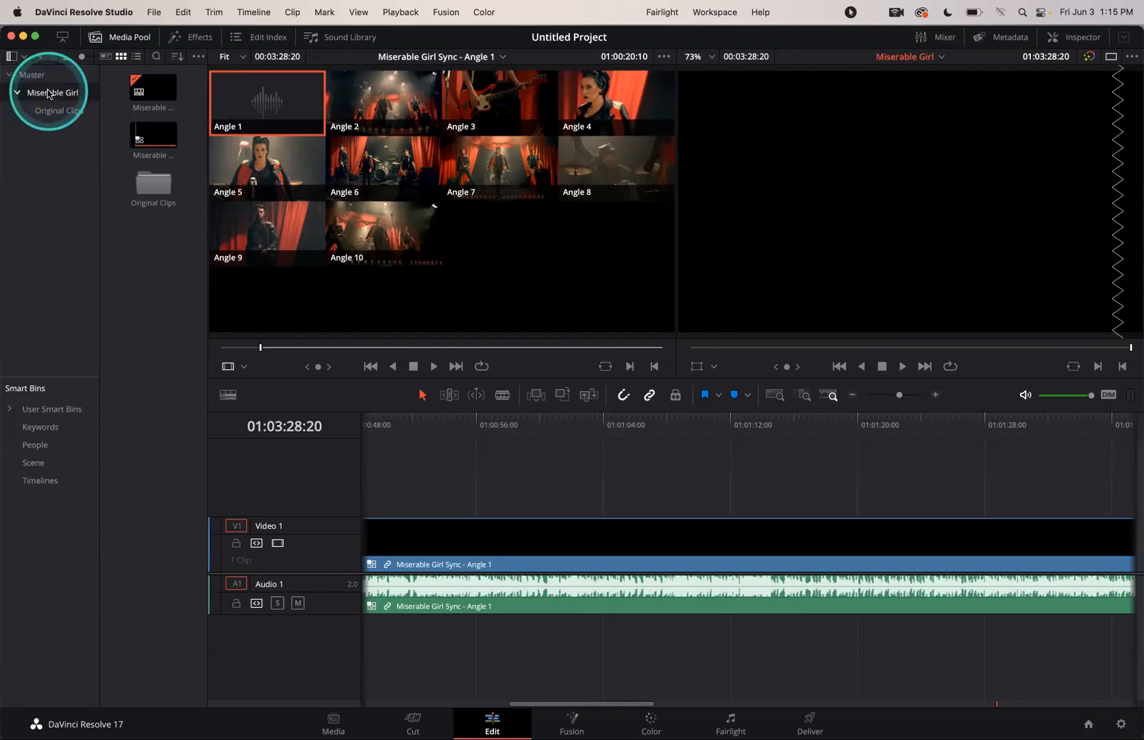
double_click(151, 130)
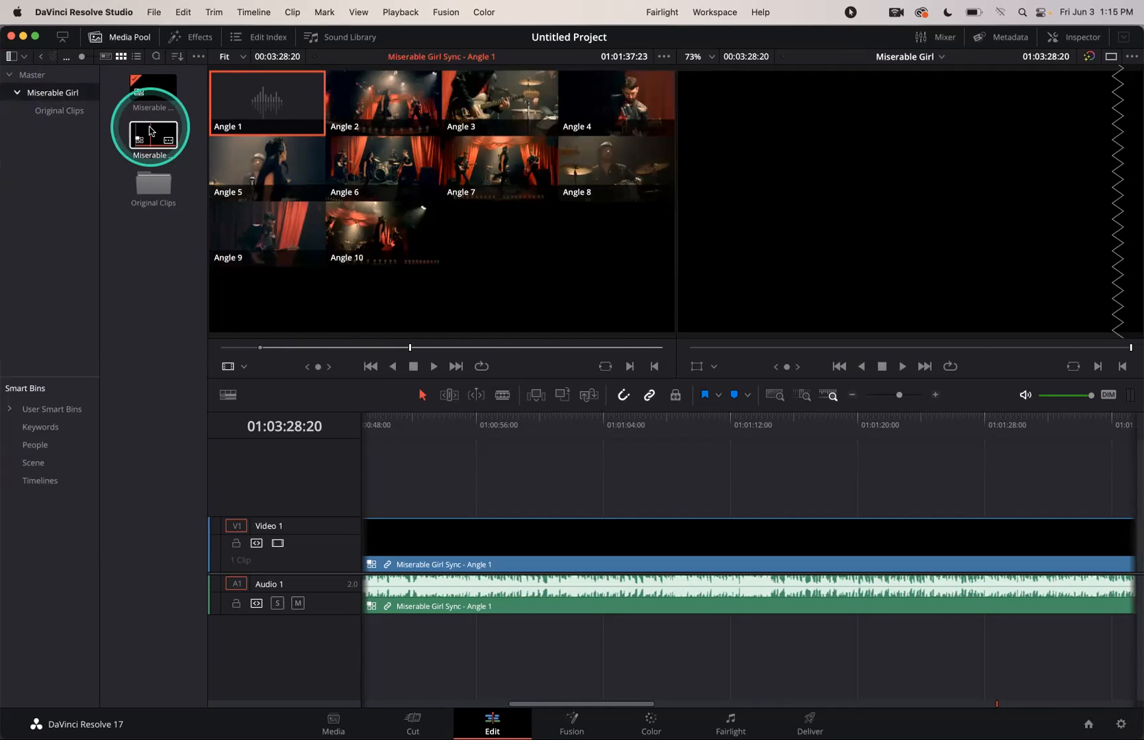
click(357, 466)
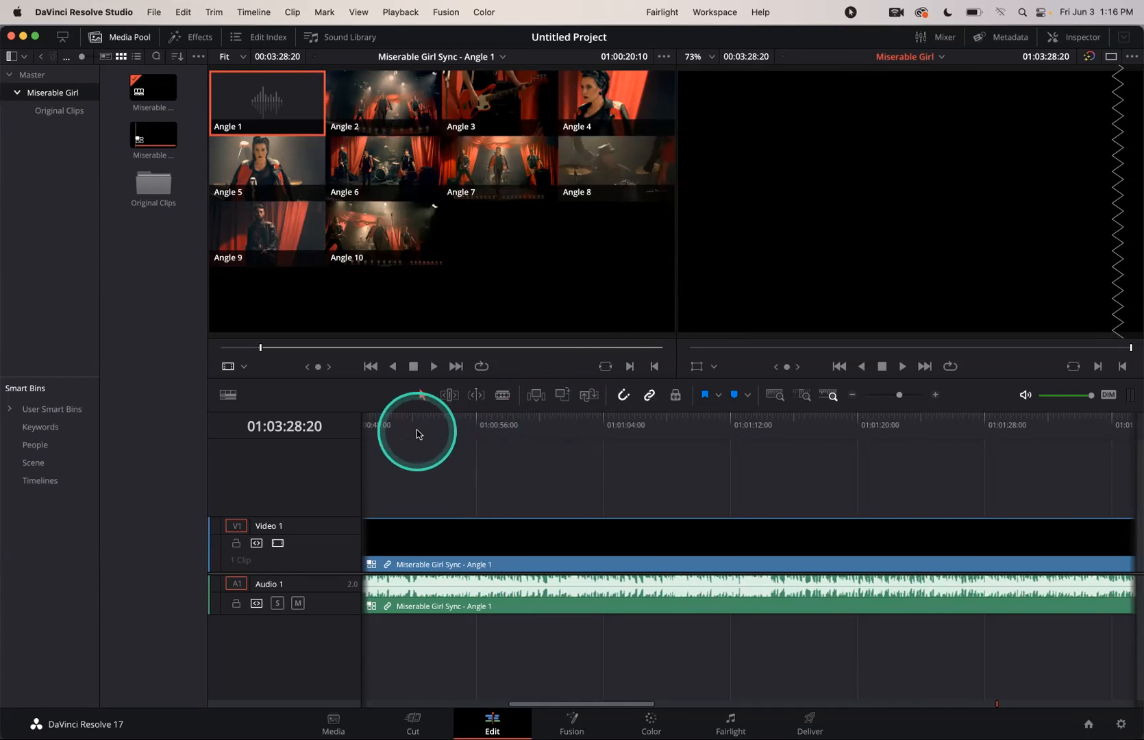
Move the playhead to the start of the timeline and set the source viewer to Multicam mode.
key(Home)
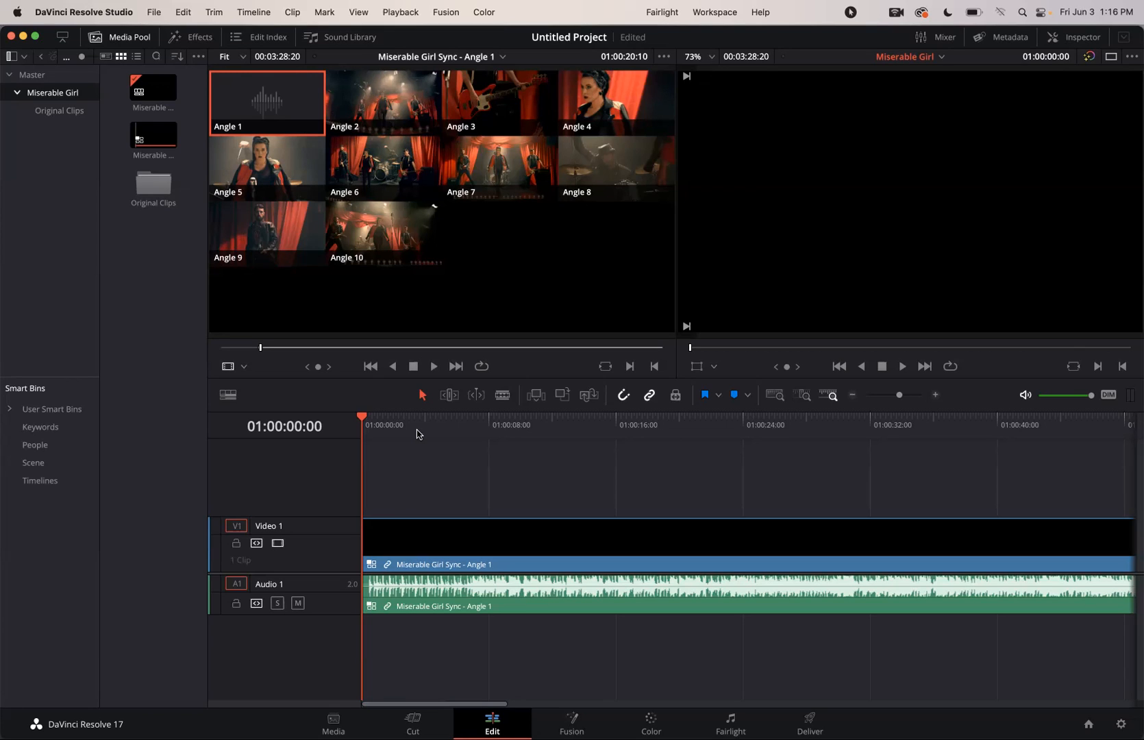
click(249, 120)
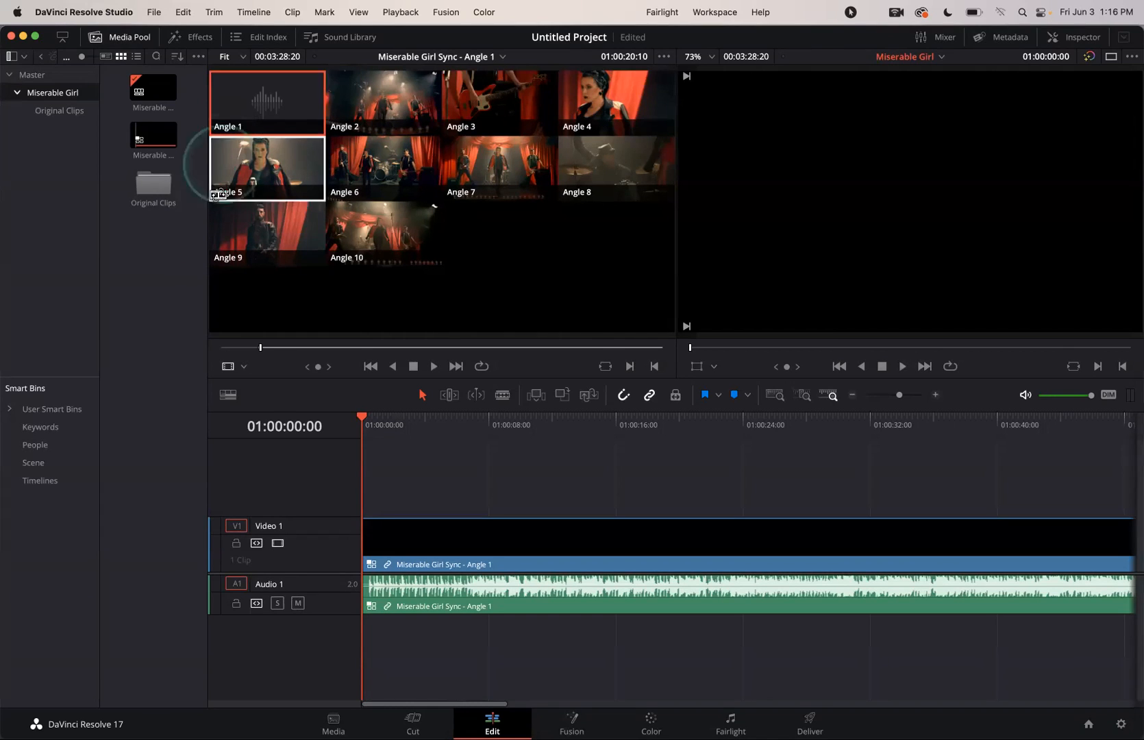
click(243, 369)
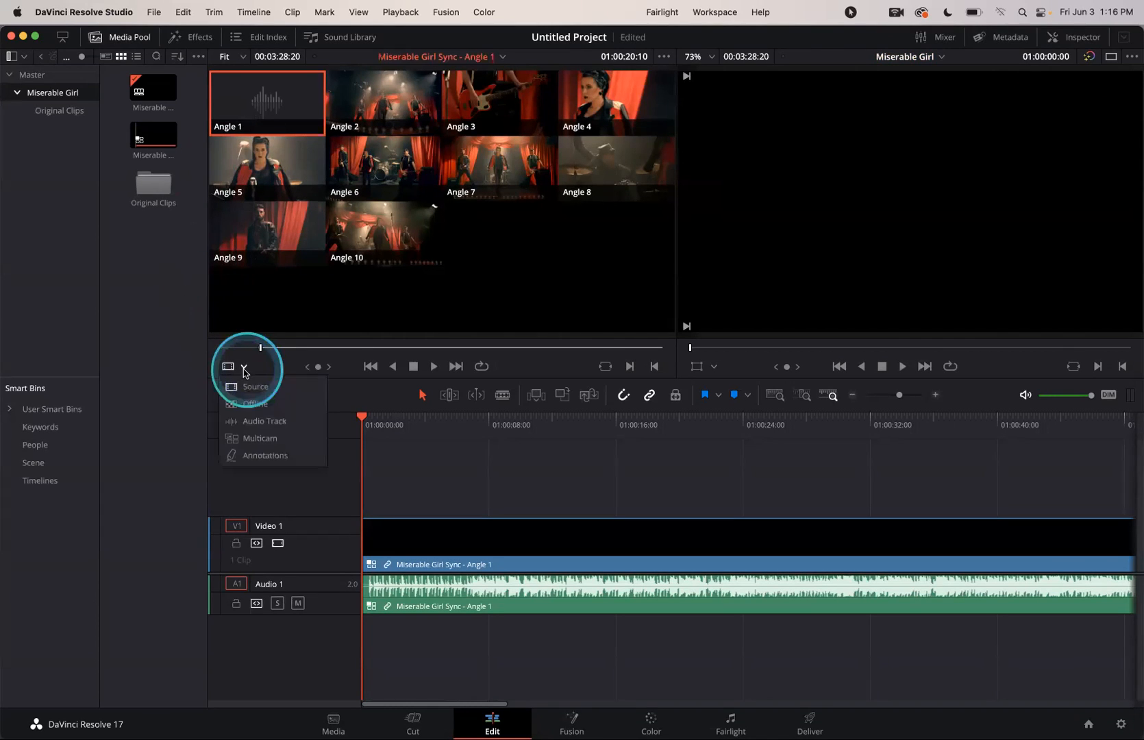
click(248, 441)
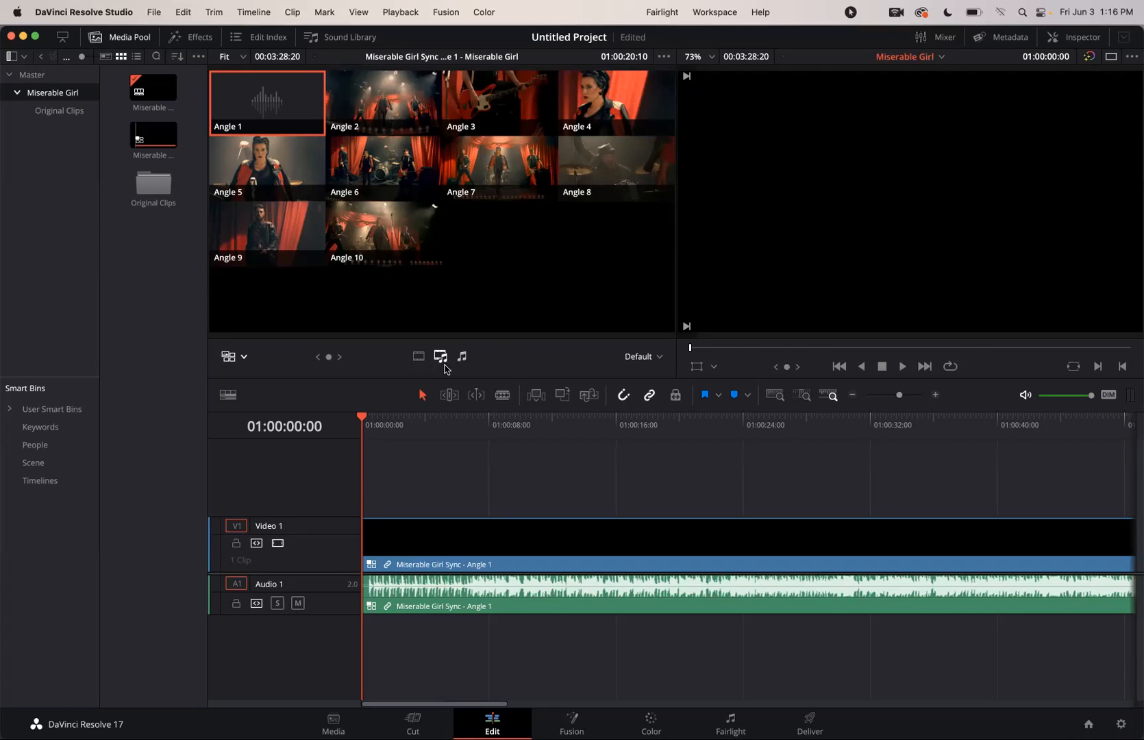
Switch the timeline's multicam clip to Angle 2 and set multicam switching to video only.
click(400, 546)
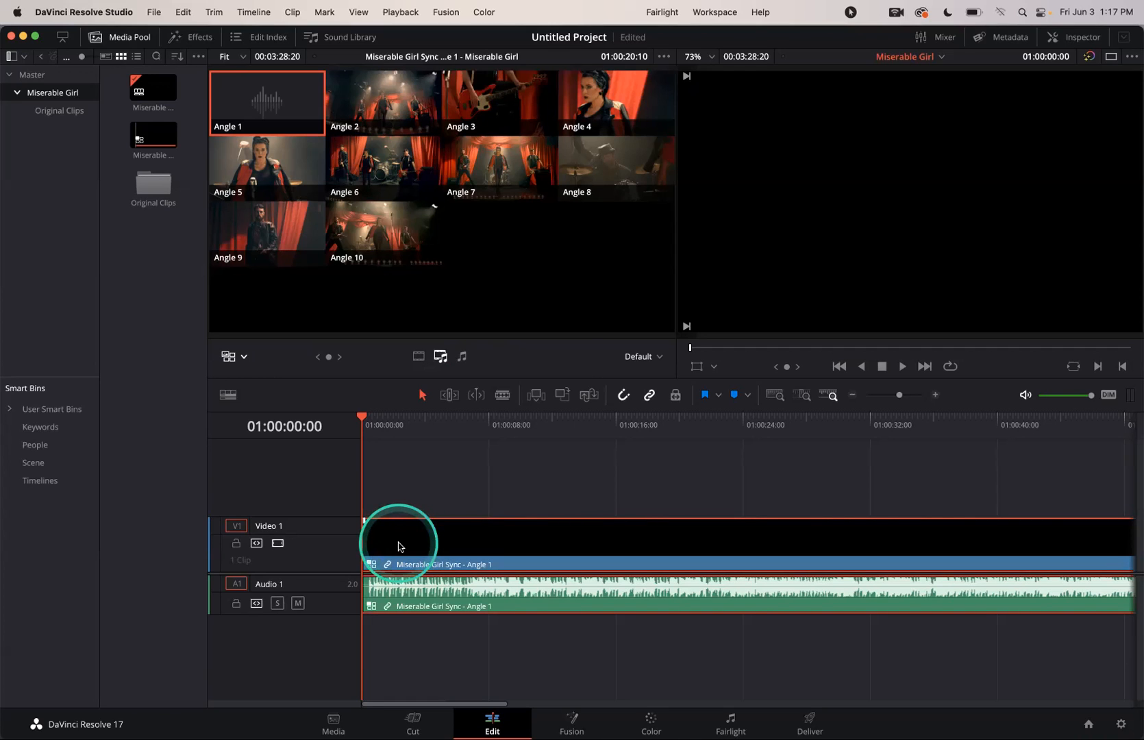
right_click(400, 546)
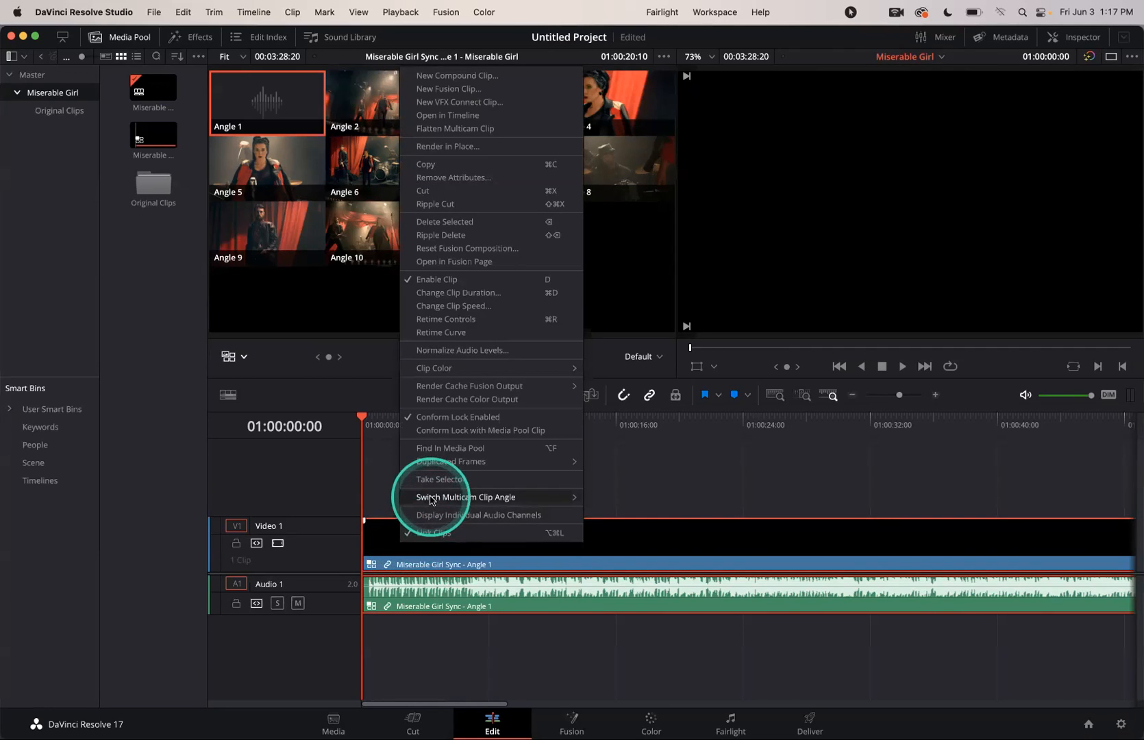
mouse_move(430, 499)
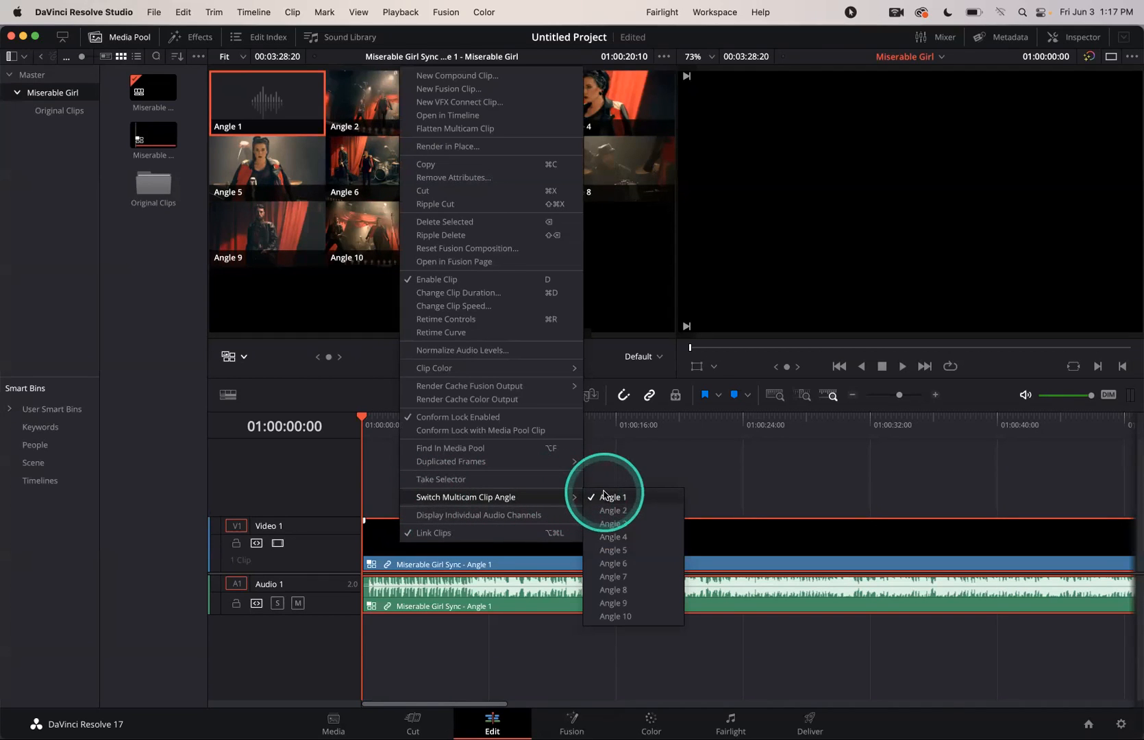
click(612, 510)
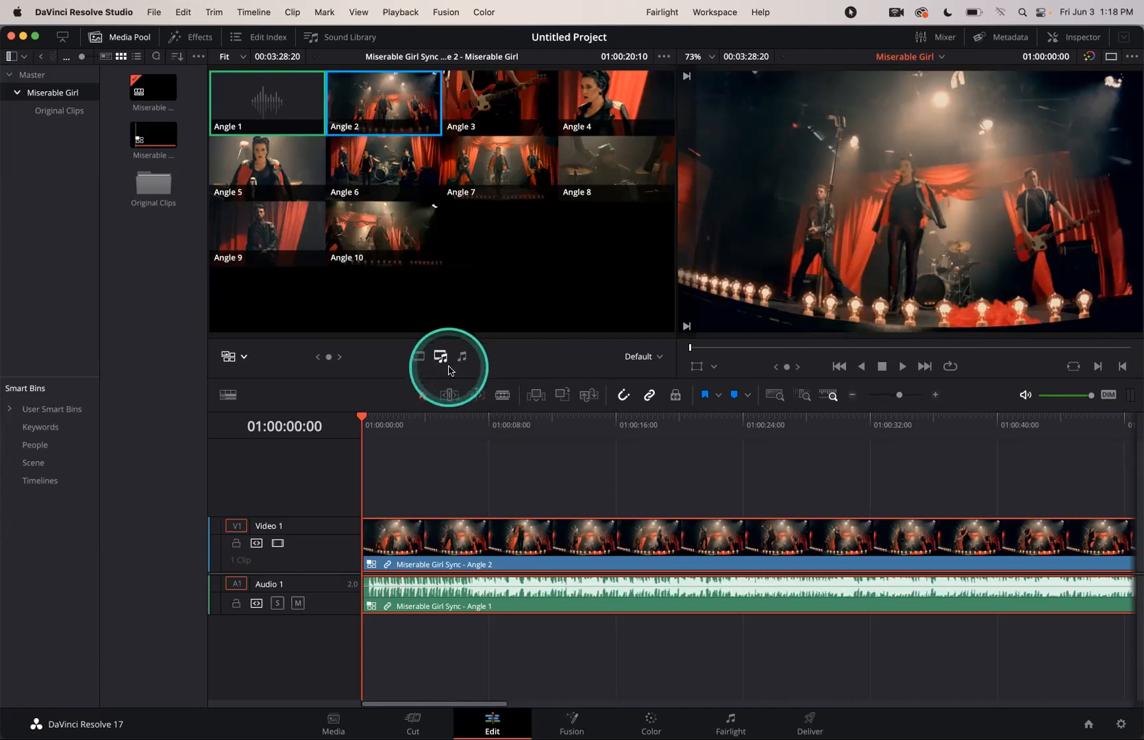
click(418, 357)
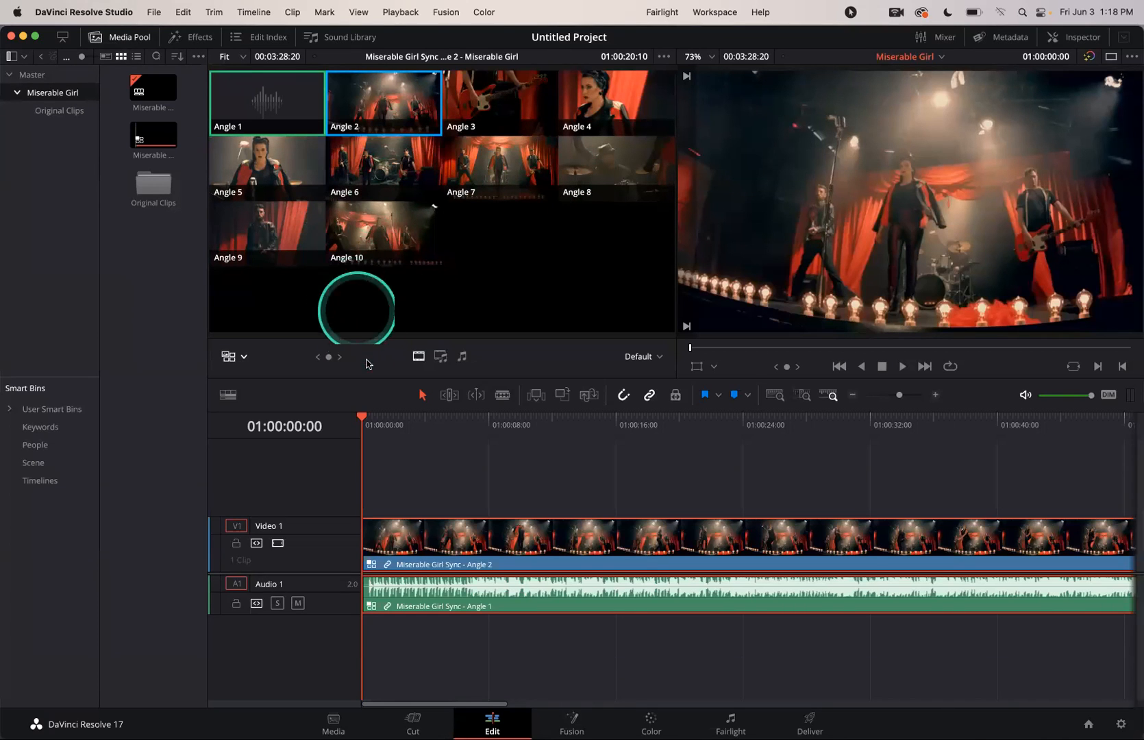
Play the timeline and cut the multicam video live from Angle 2 to Angles 8, 5, 9, 5, 2, 5 and 9.
key(space)
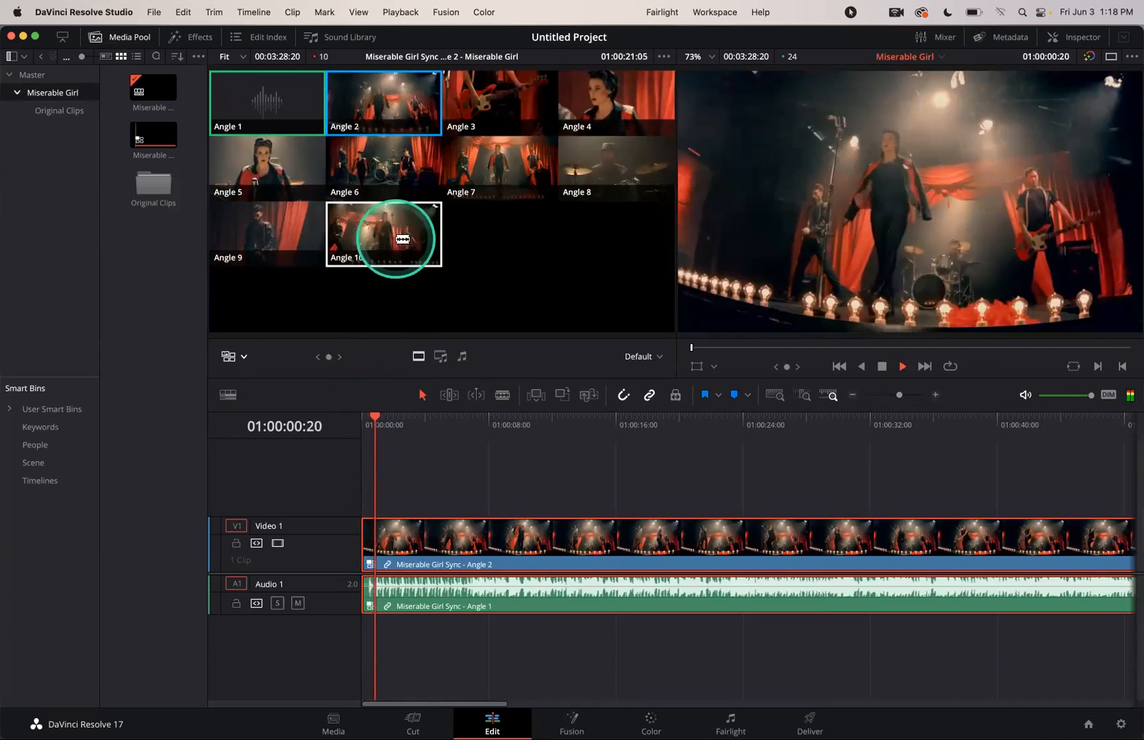
click(602, 165)
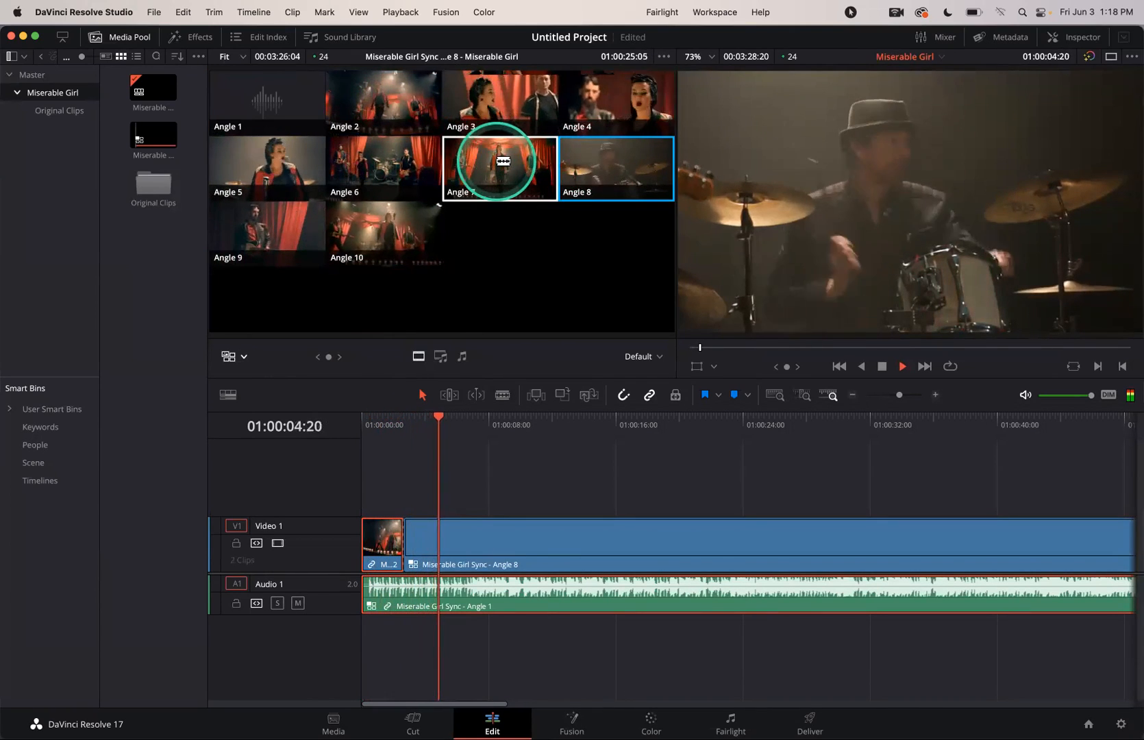
click(302, 148)
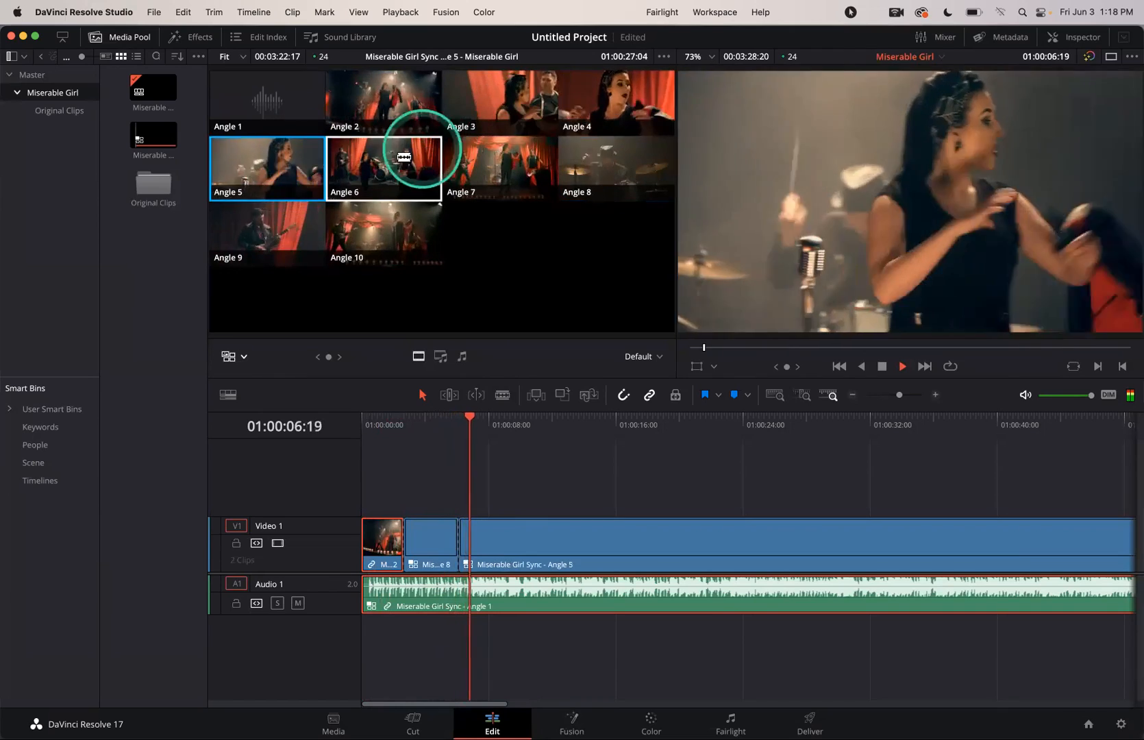
click(274, 232)
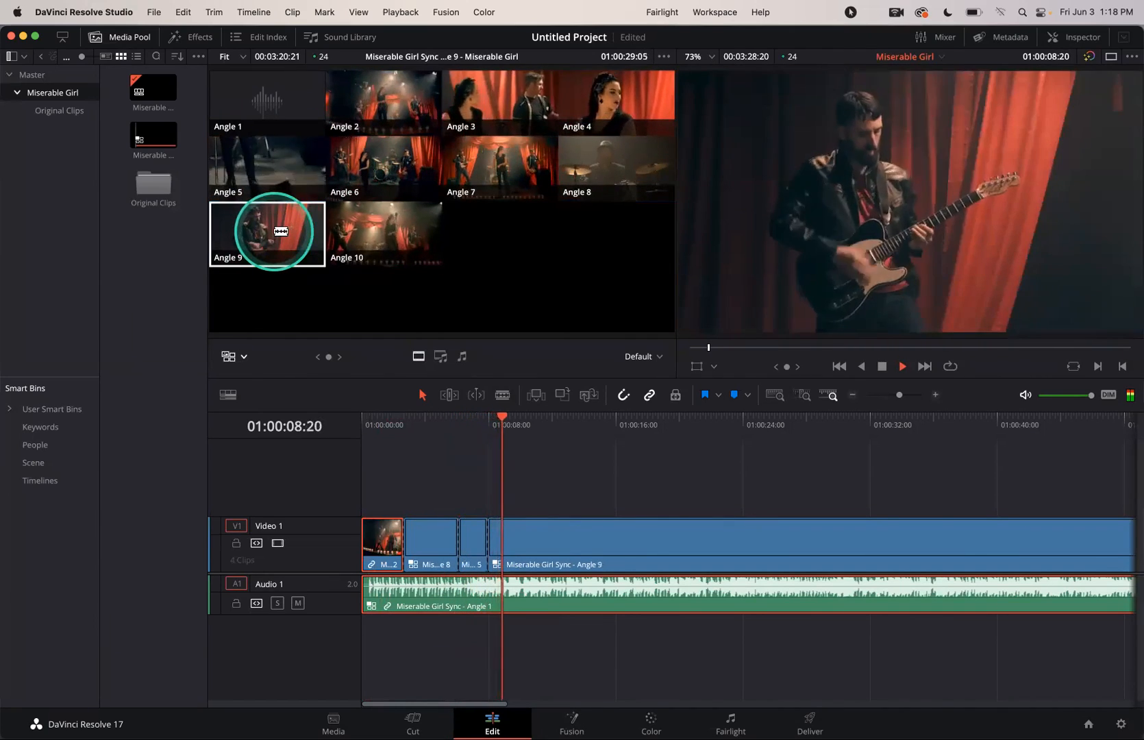
click(264, 174)
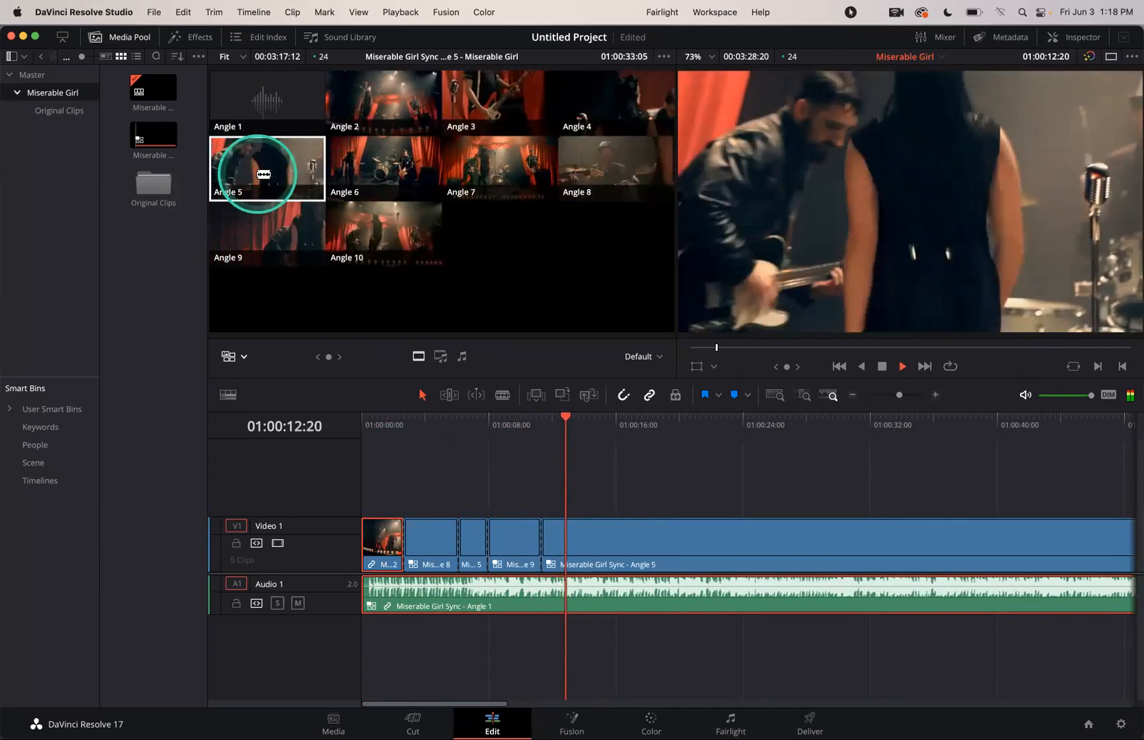
click(396, 94)
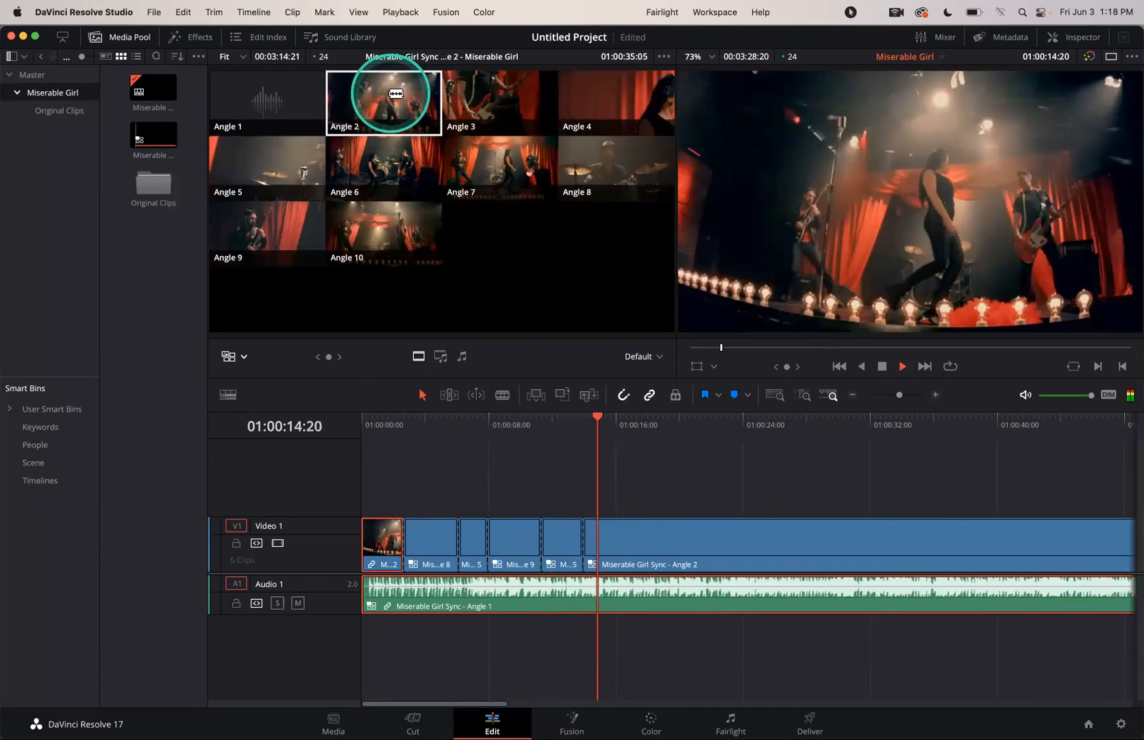
click(471, 123)
click(257, 167)
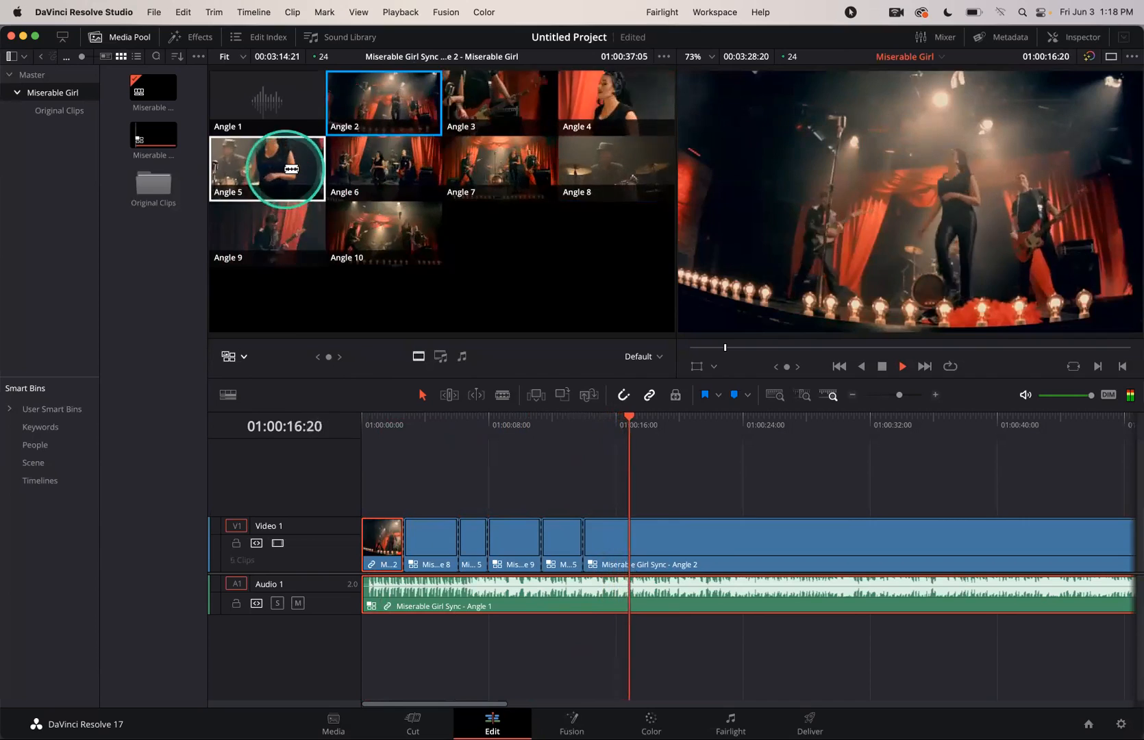
click(281, 221)
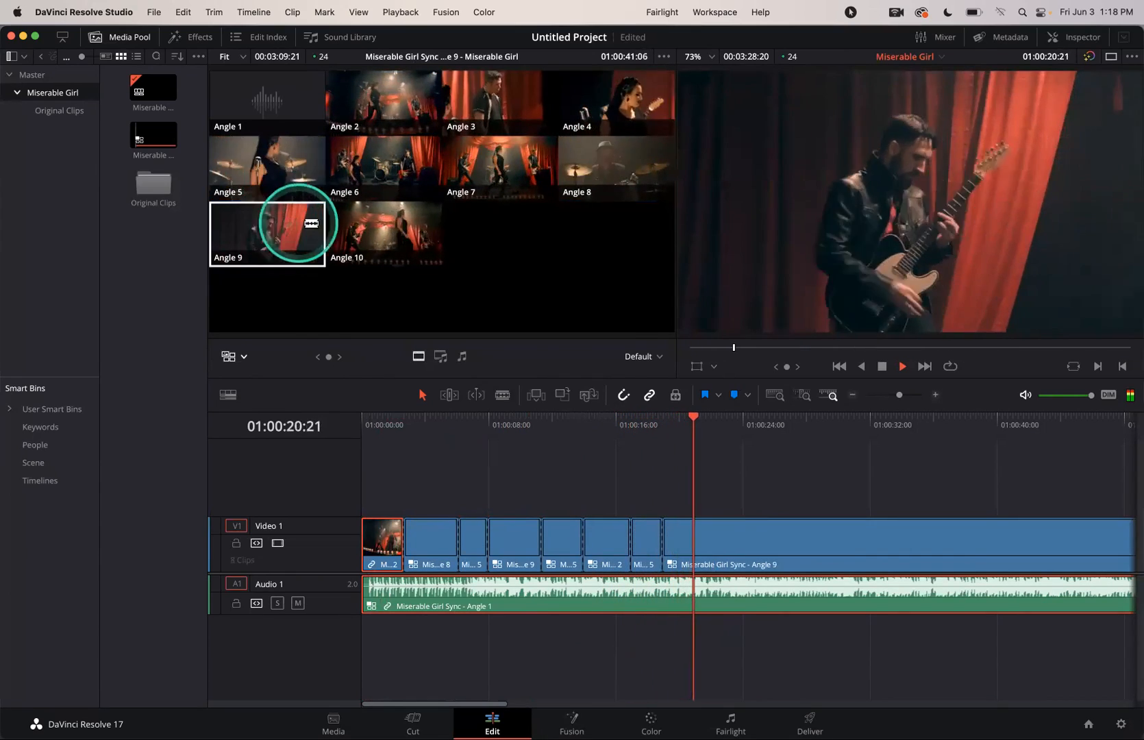
Keep cutting live during playback to Angles 7, 4, 3, 8, 6 and 5, and stop playback at about 37 seconds.
click(502, 148)
click(500, 162)
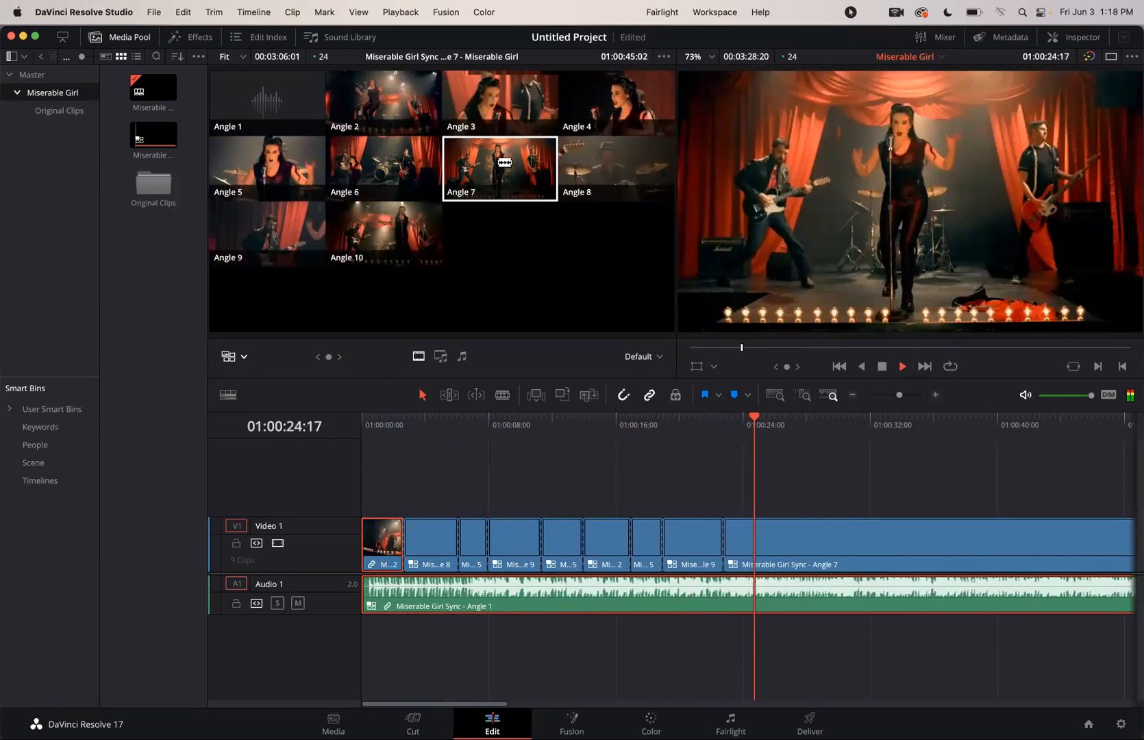
click(623, 104)
click(620, 102)
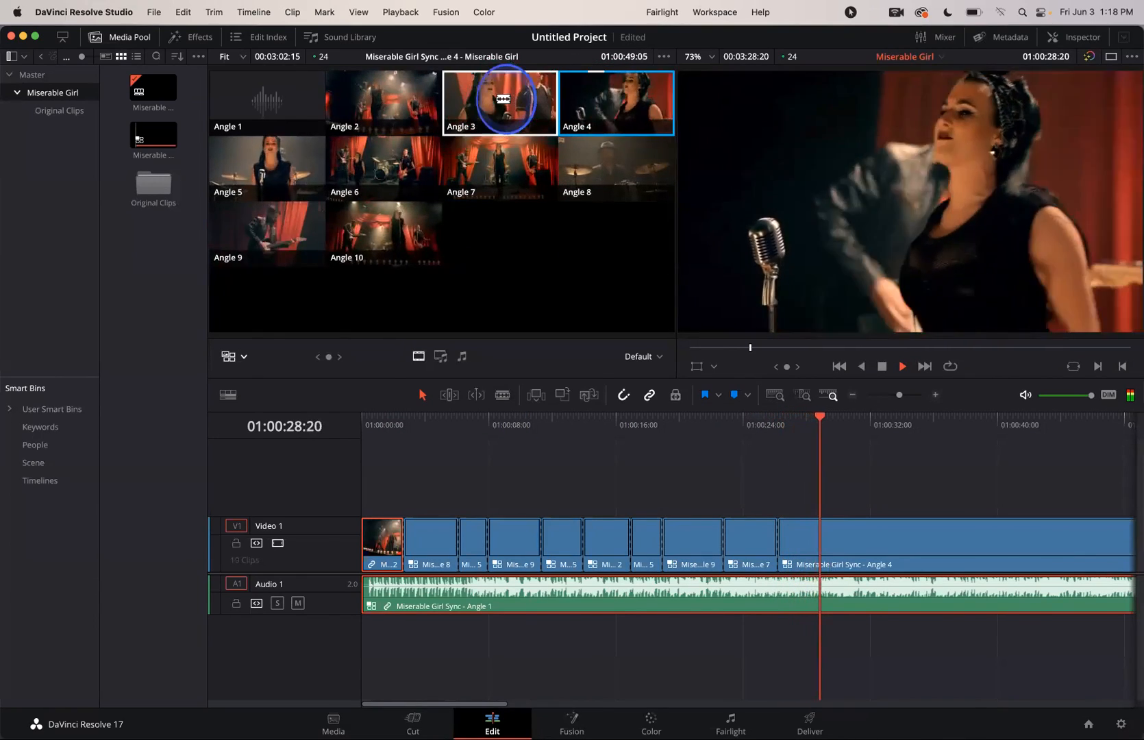
click(613, 163)
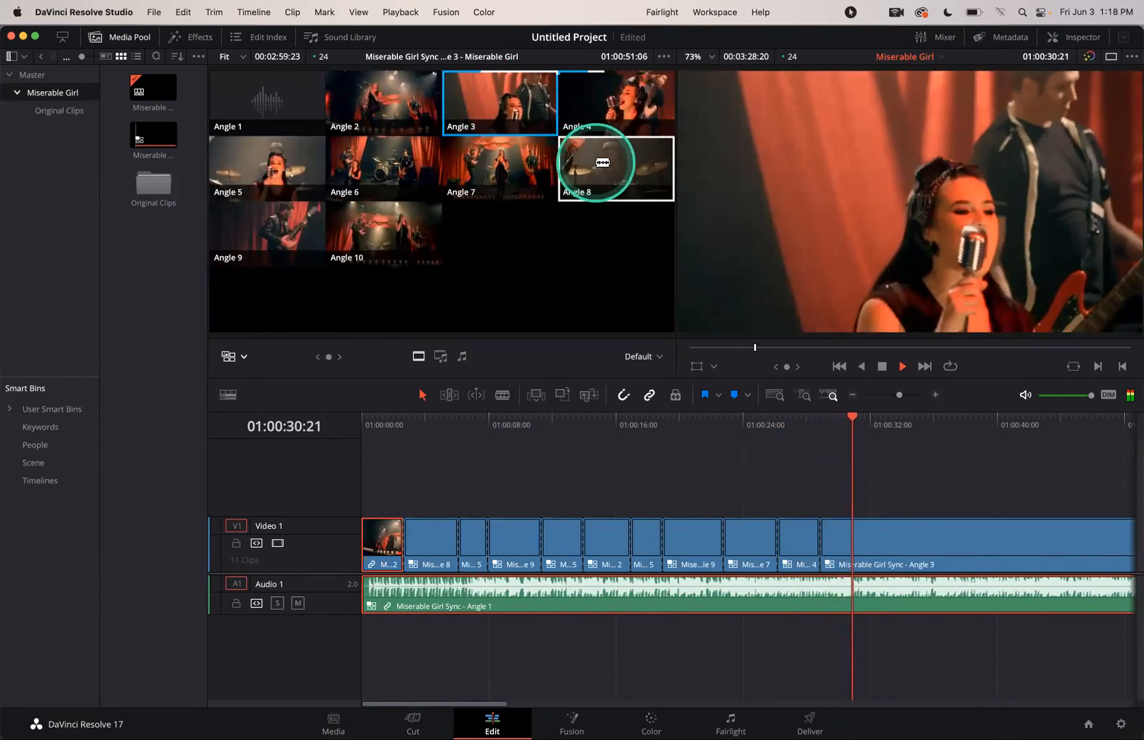
click(389, 165)
click(264, 172)
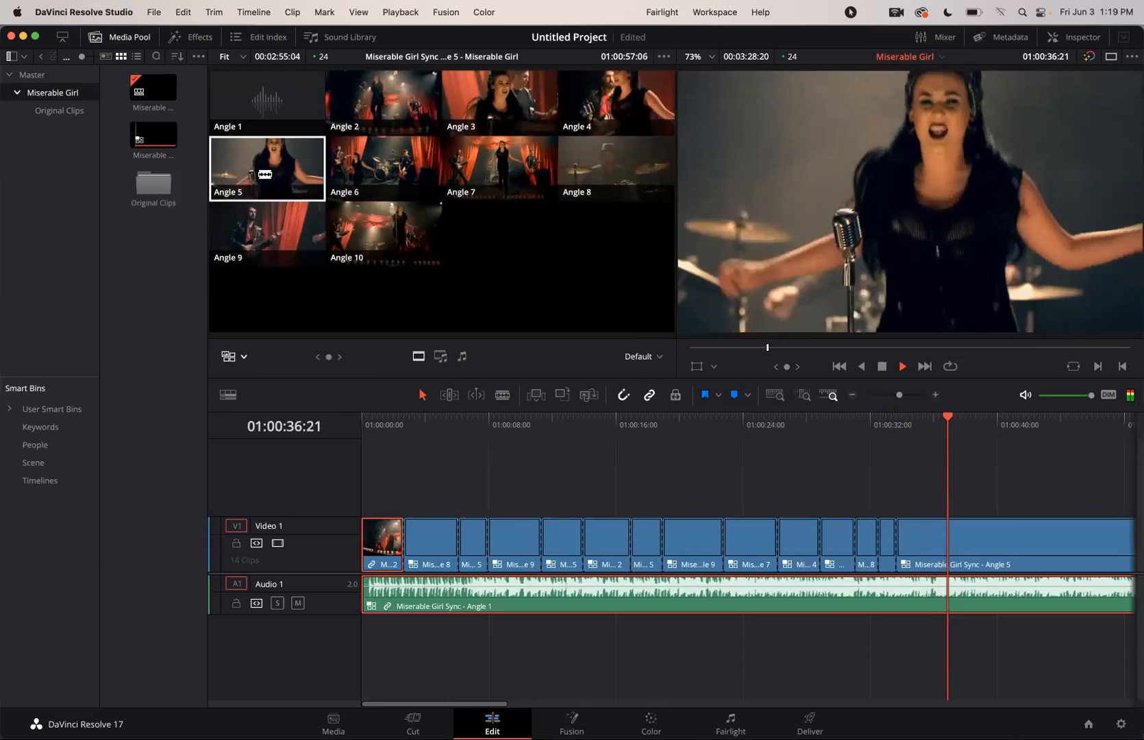
key(space)
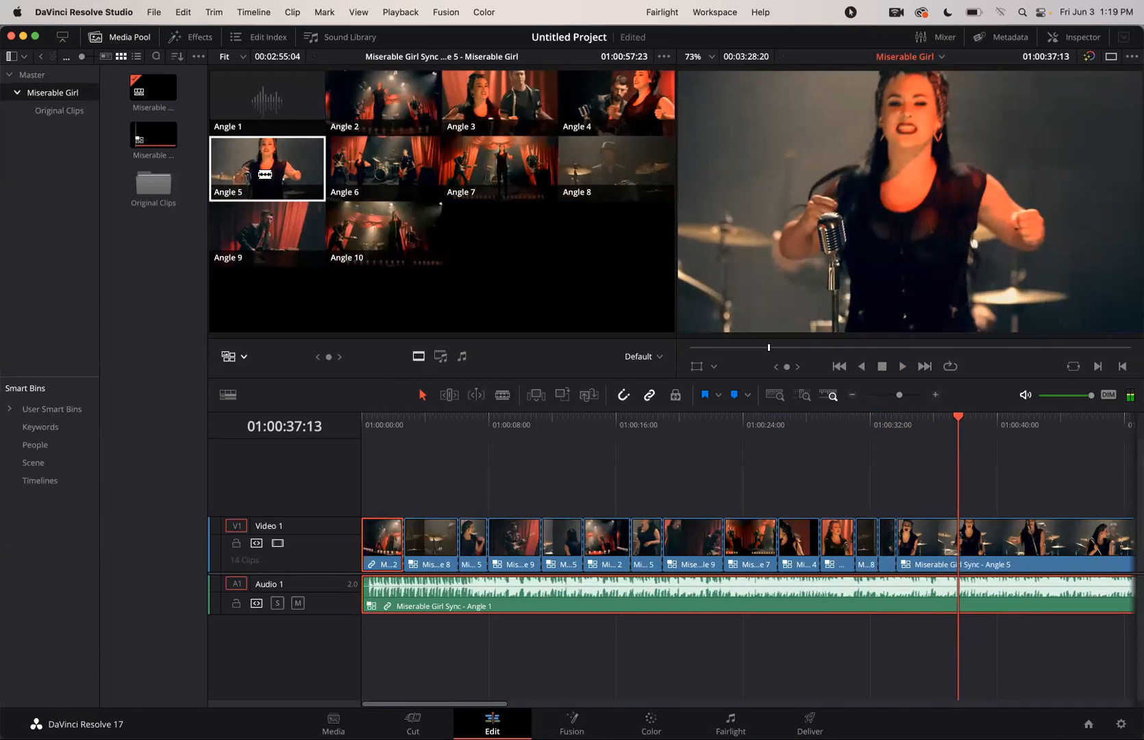
Play back the angle cuts from the start of the timeline and stop within the second Angle 5 clip.
click(961, 415)
drag(904, 415, 329, 435)
key(space)
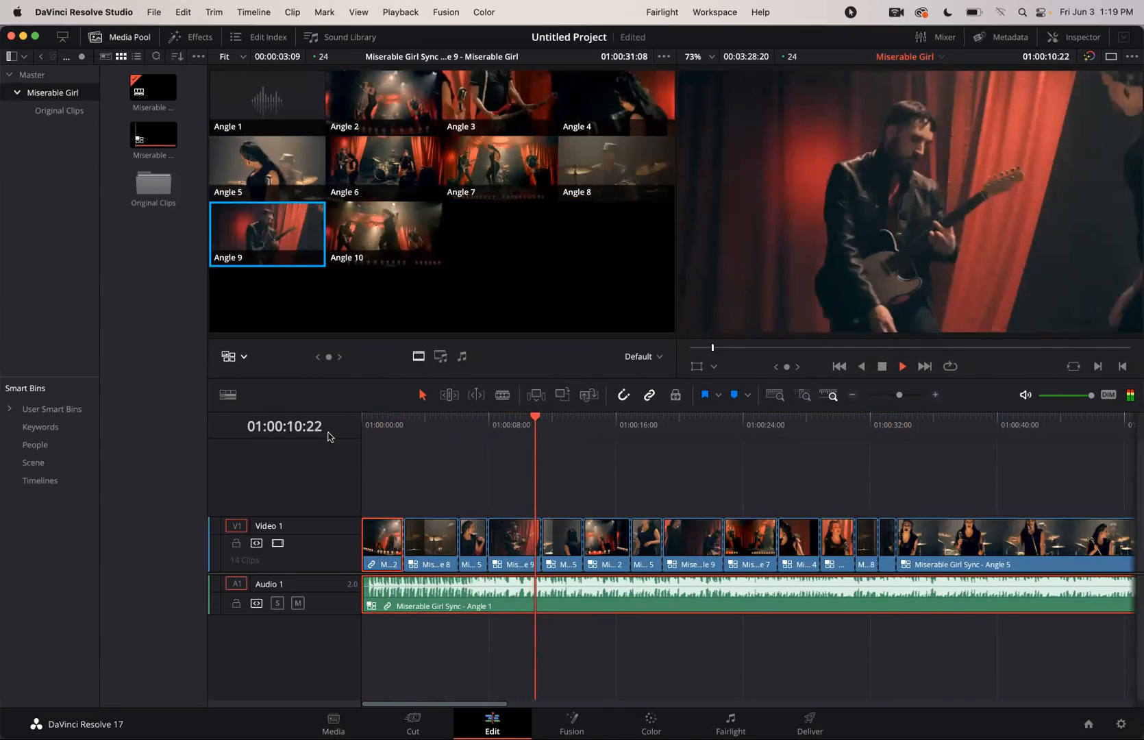
key(space)
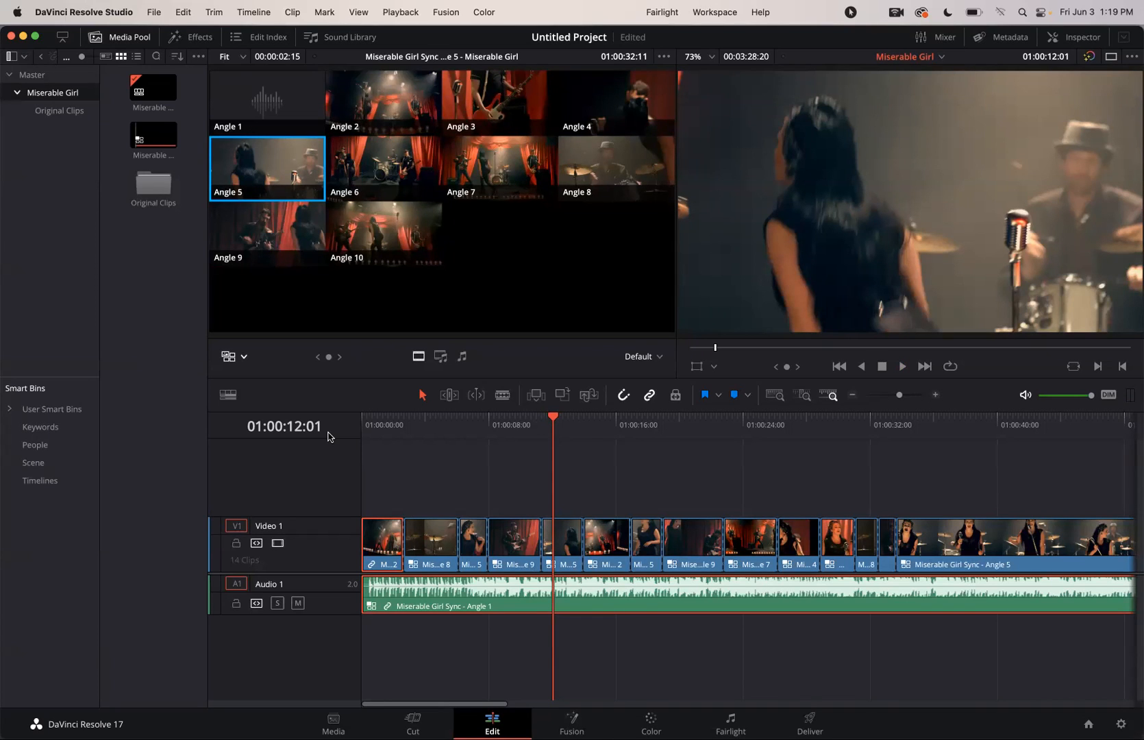
Change the second Angle 5 clip at the playhead to Angle 9, merging it with the preceding Angle 9 clip.
mouse_move(541, 544)
mouse_down()
mouse_move(514, 545)
mouse_move(546, 546)
mouse_move(533, 549)
mouse_up()
key(9)
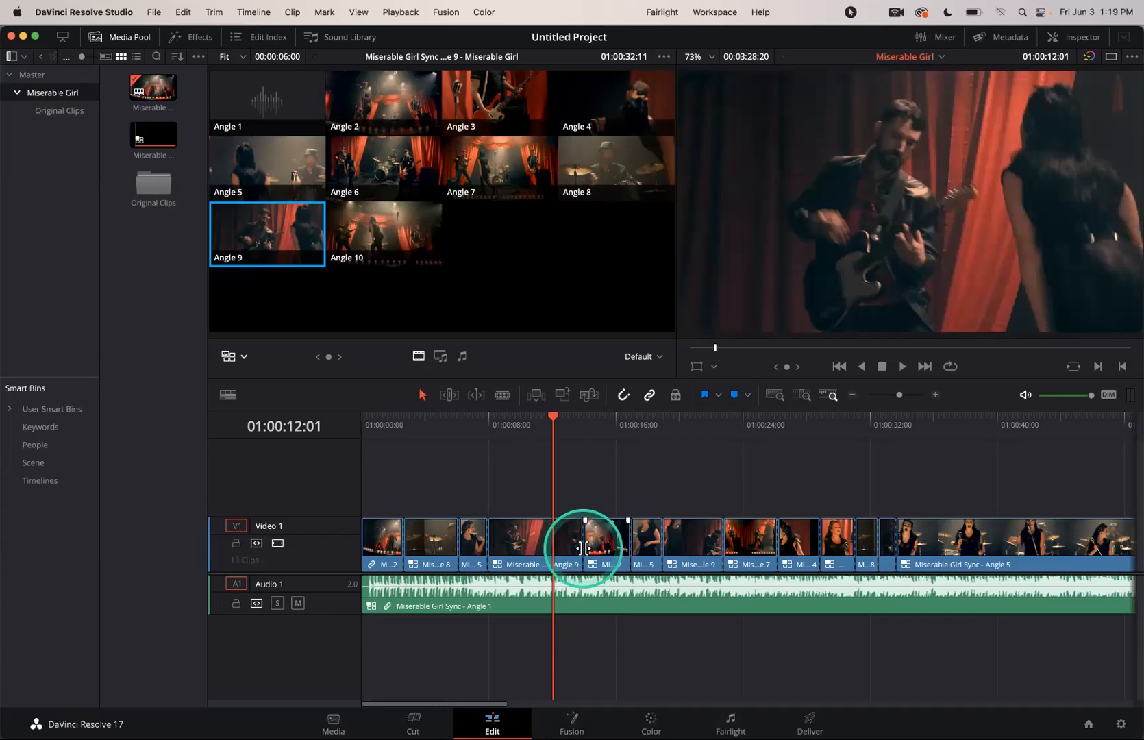
click(519, 462)
Add short fade-ins to the first video clip and the audio clip at the start of the timeline.
drag(552, 419, 342, 400)
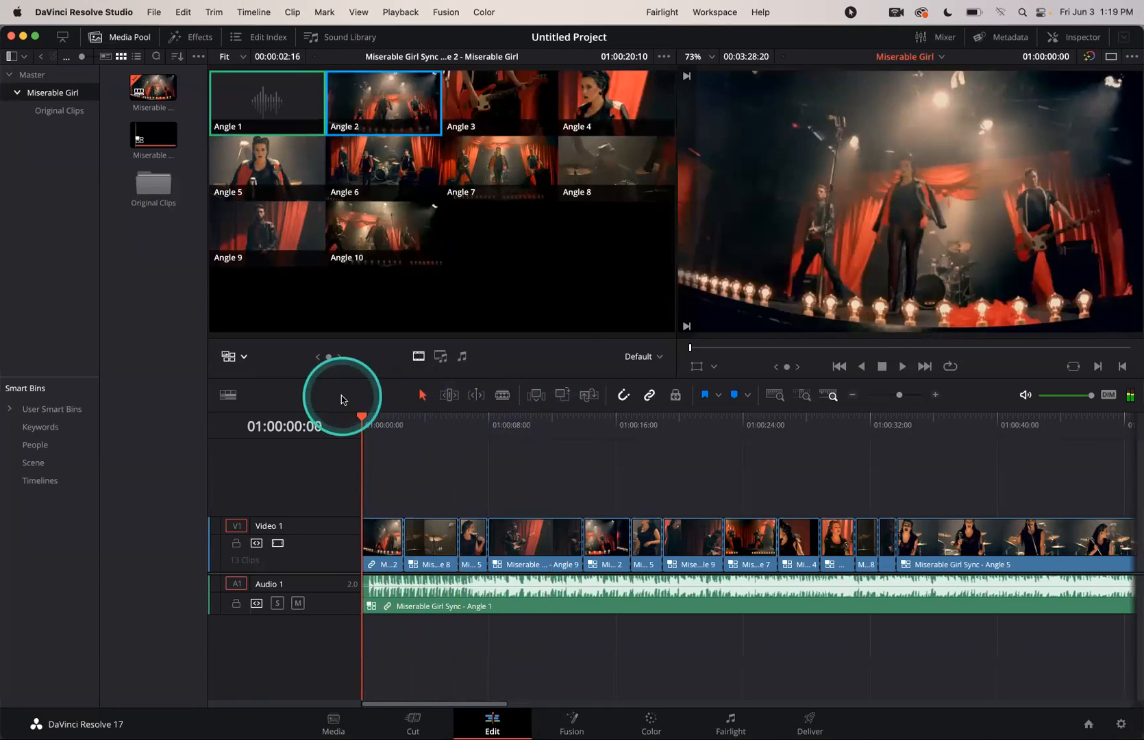
click(363, 523)
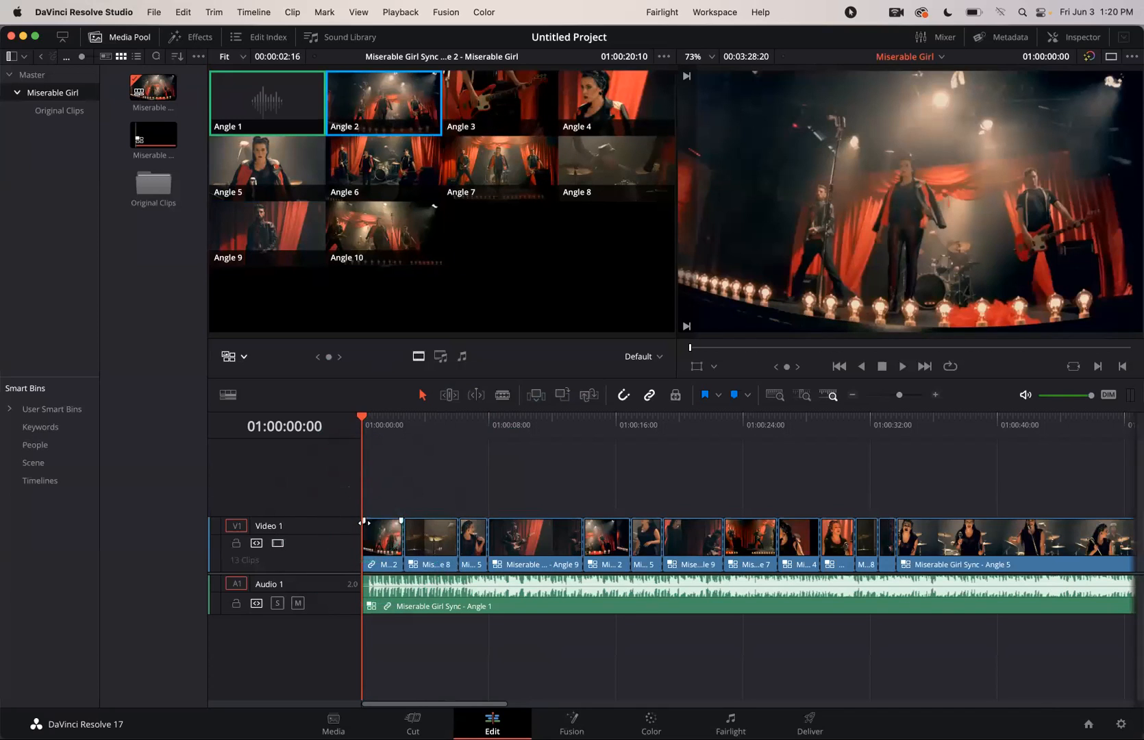
drag(363, 523, 372, 524)
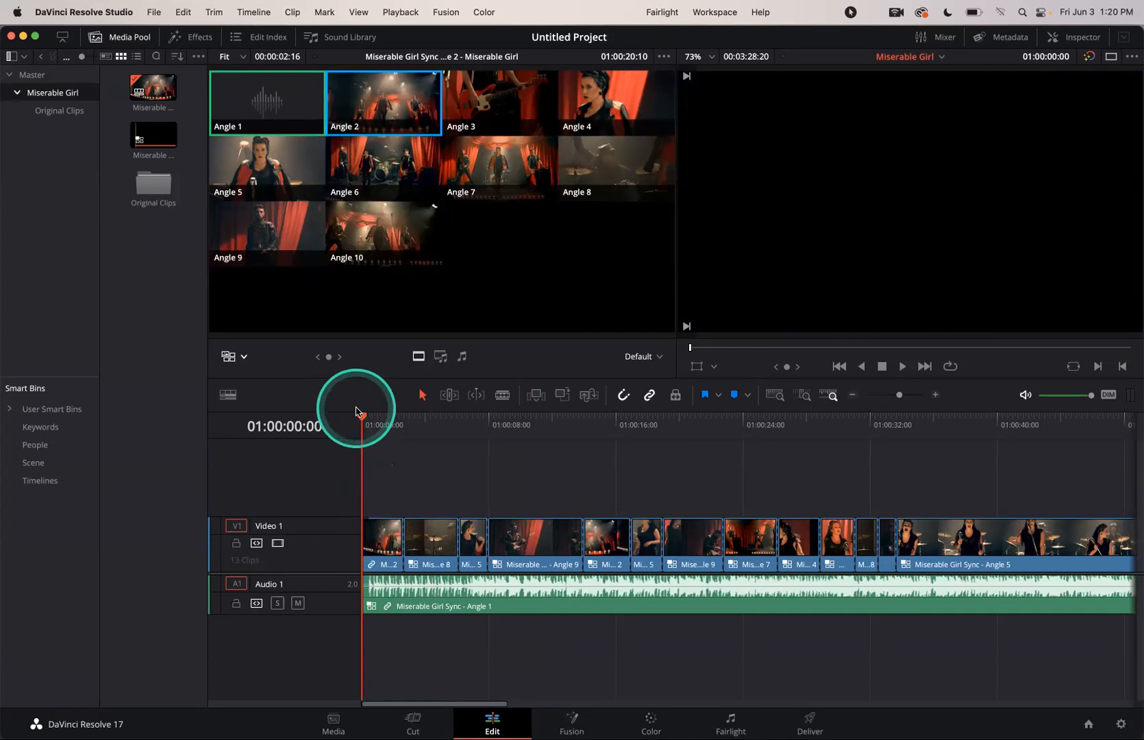
key(space)
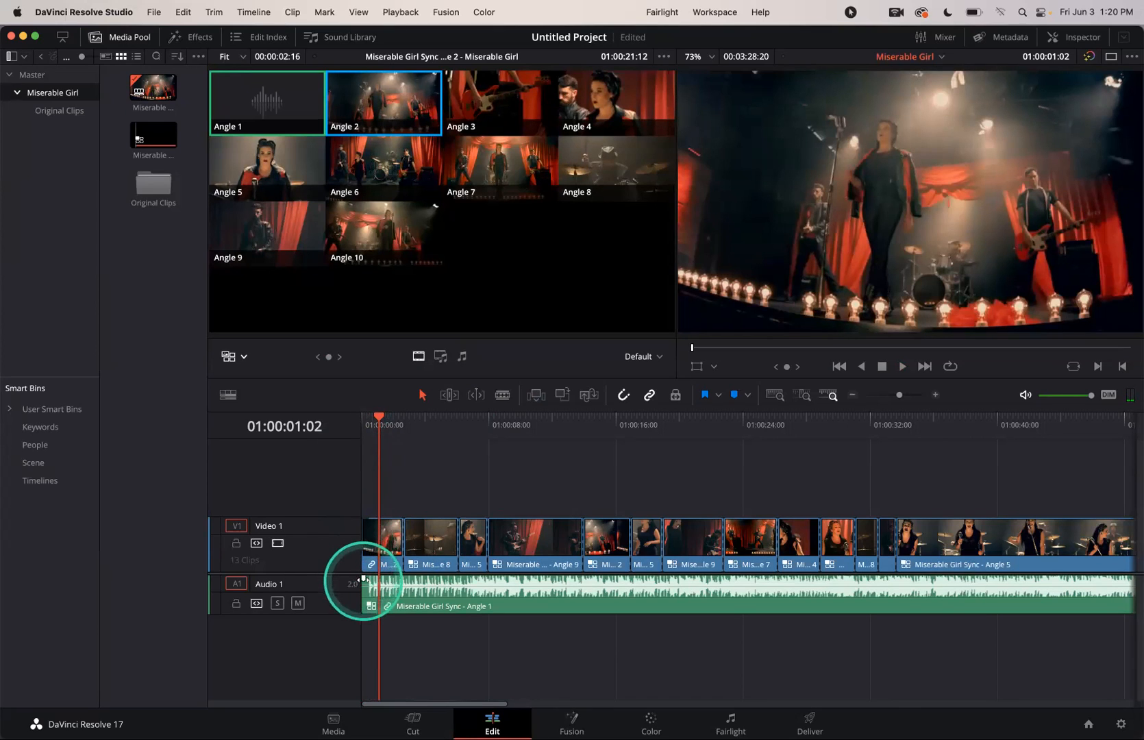
drag(364, 578, 366, 579)
Add a fade-in to the start of the Angle 8 clip, preview it and remove the fade.
drag(406, 521, 424, 520)
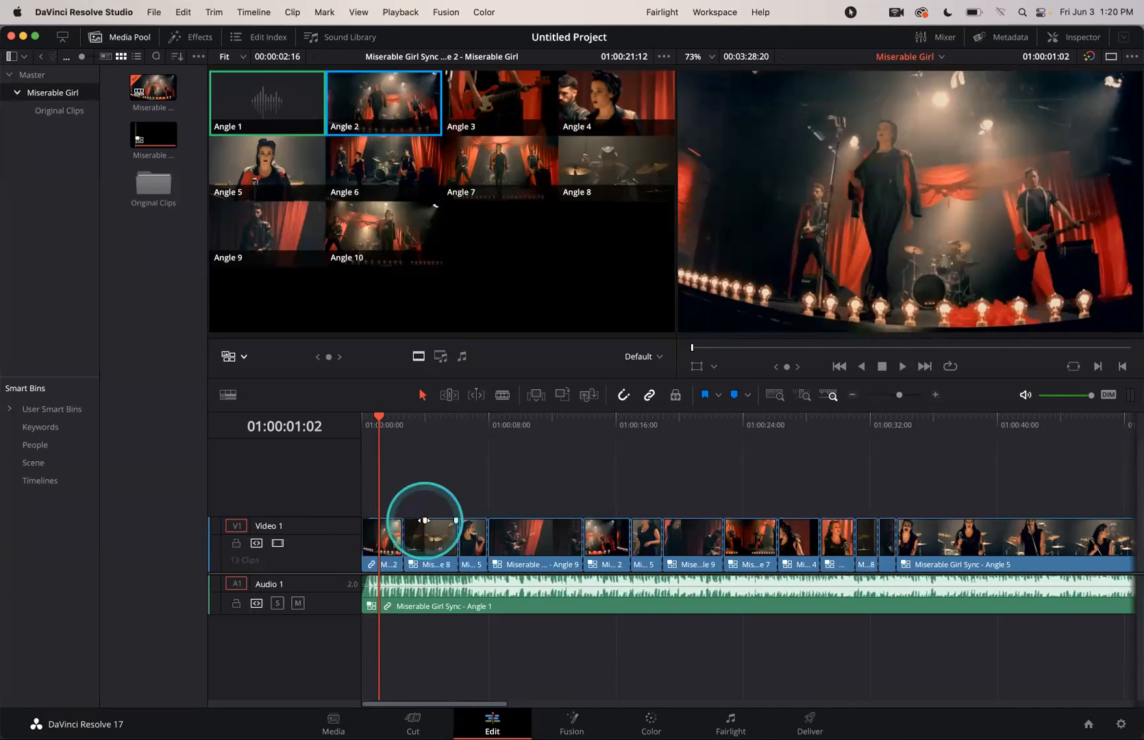
key(space)
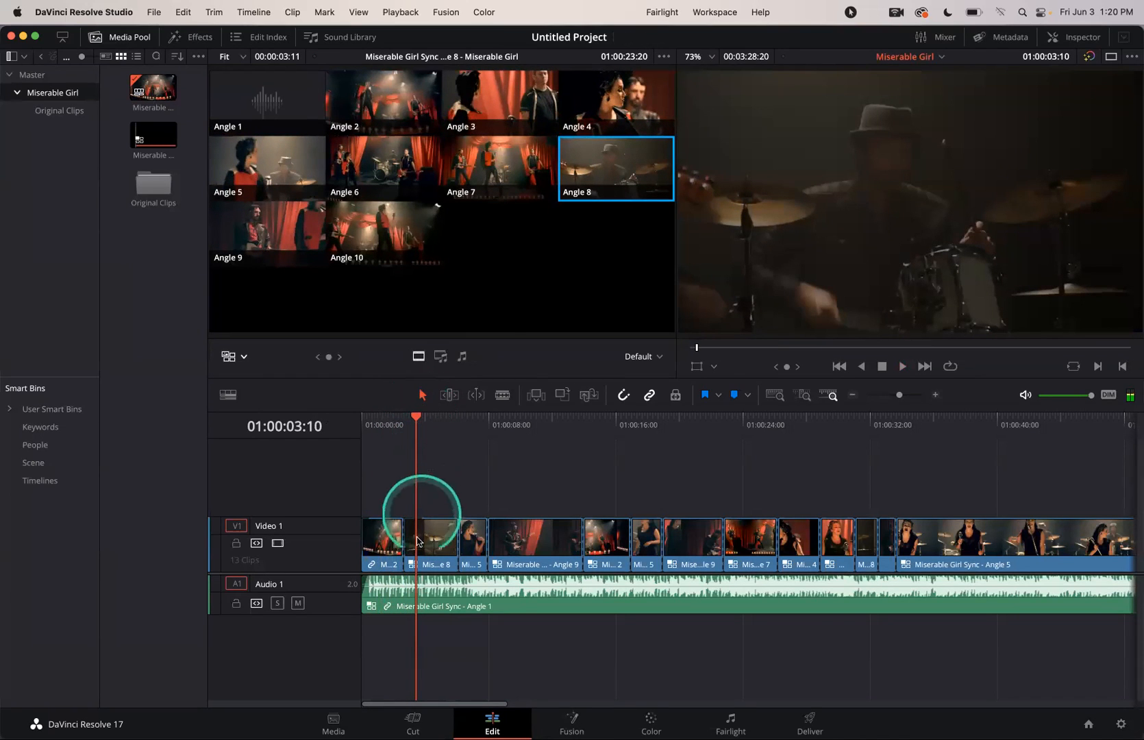
drag(424, 518, 400, 518)
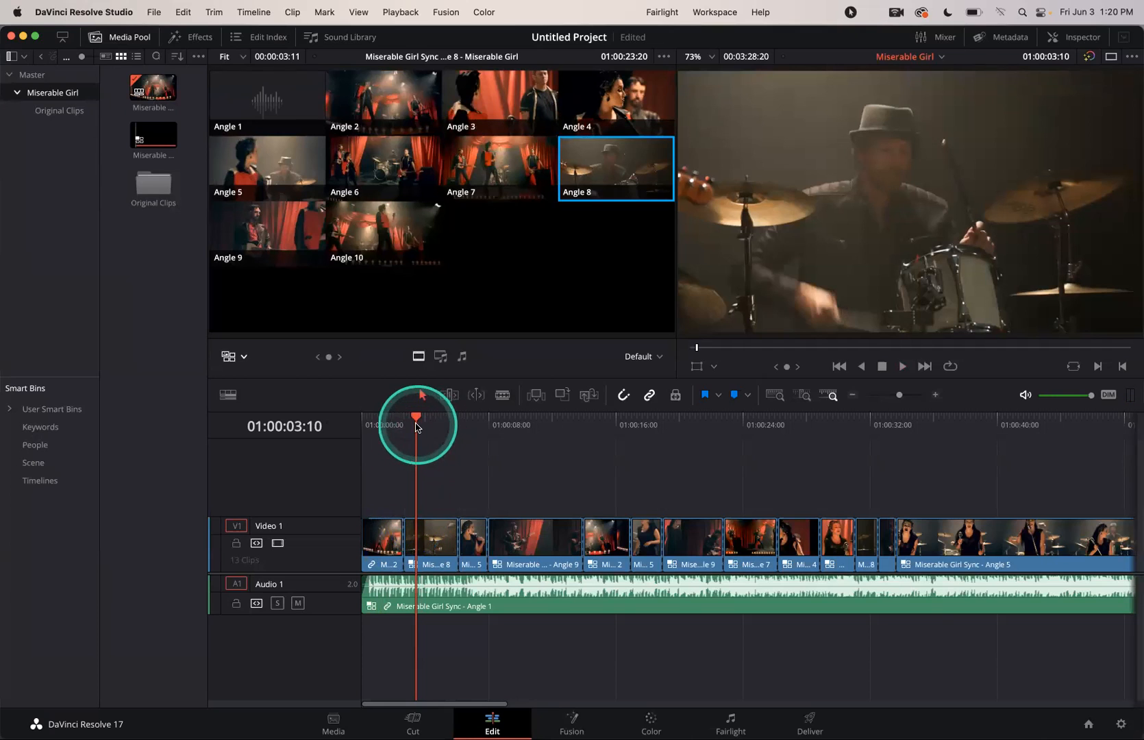
Fade in the opening video and audio up to the playhead at 01:00:01:17 and play the fade from the start.
drag(416, 416, 387, 417)
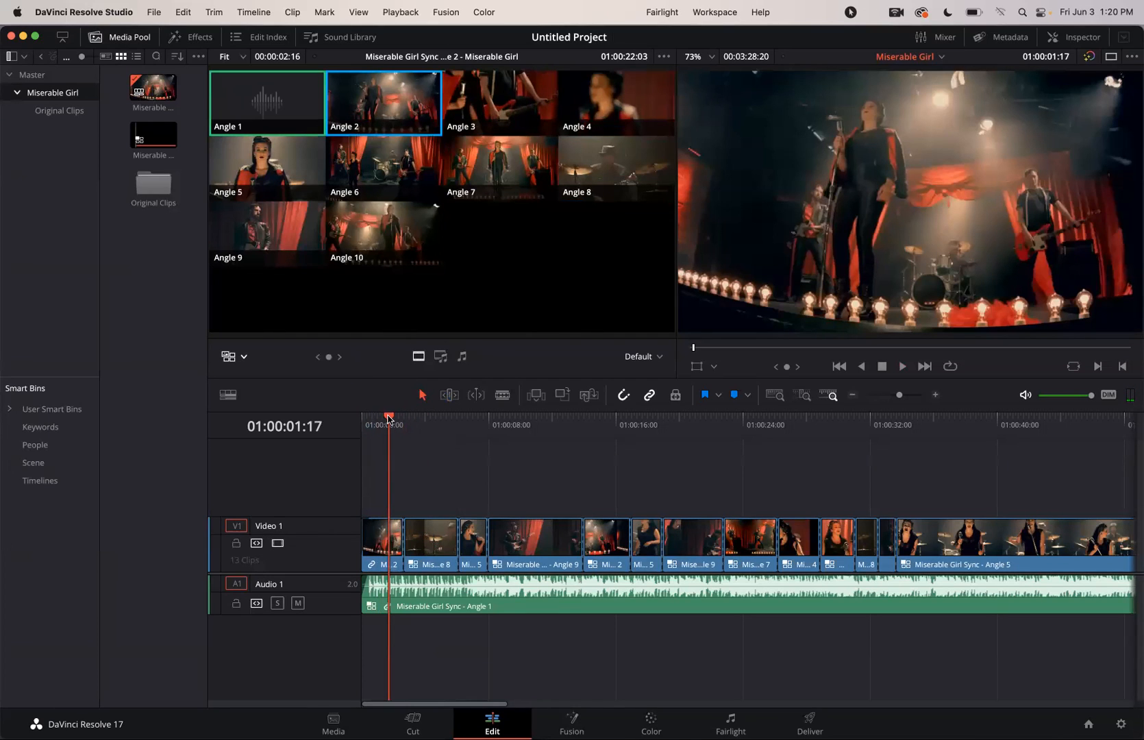
click(294, 115)
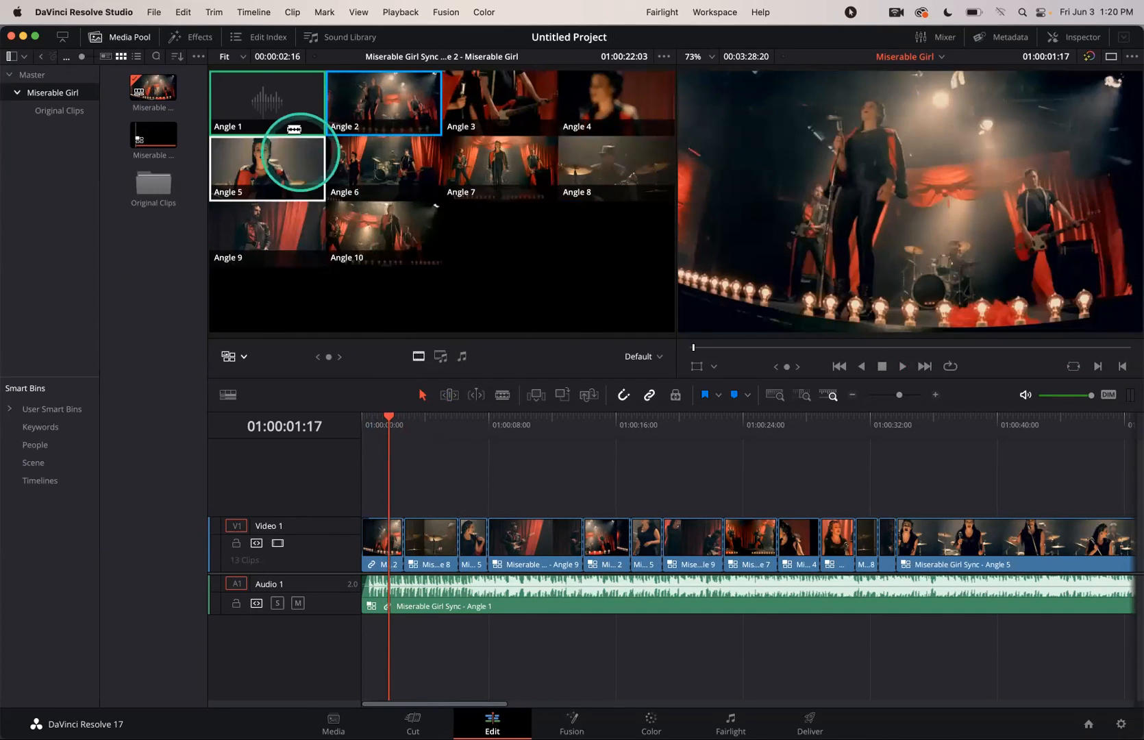
click(214, 12)
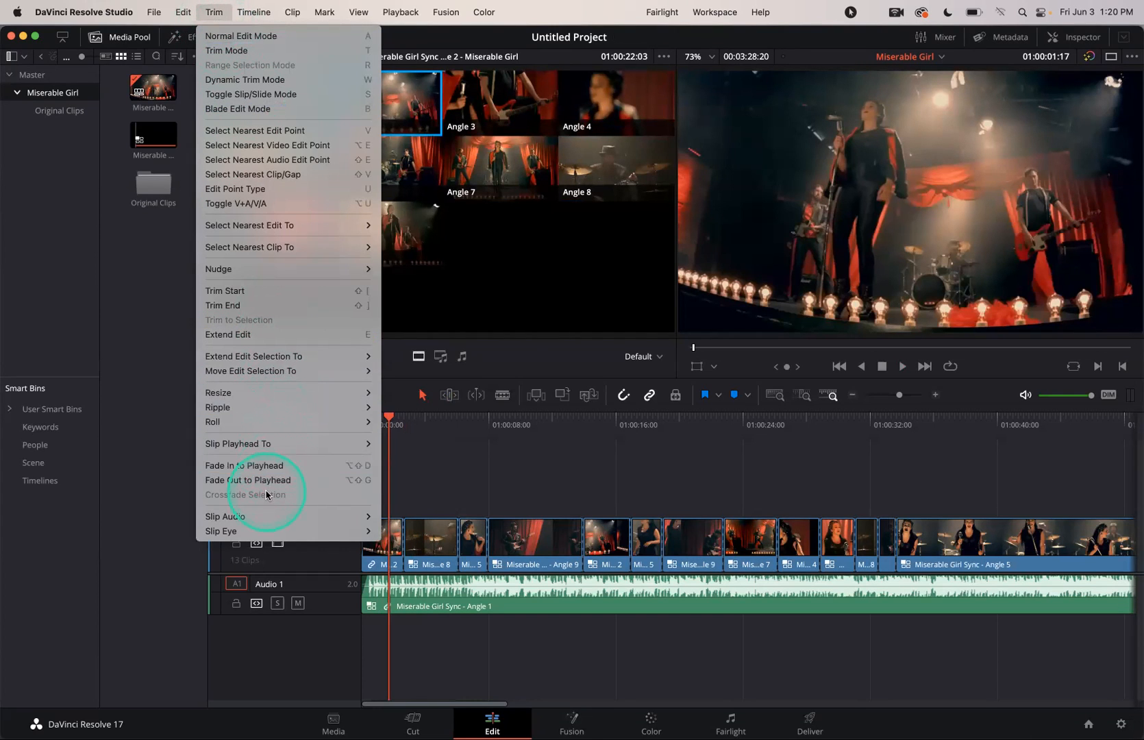
click(252, 466)
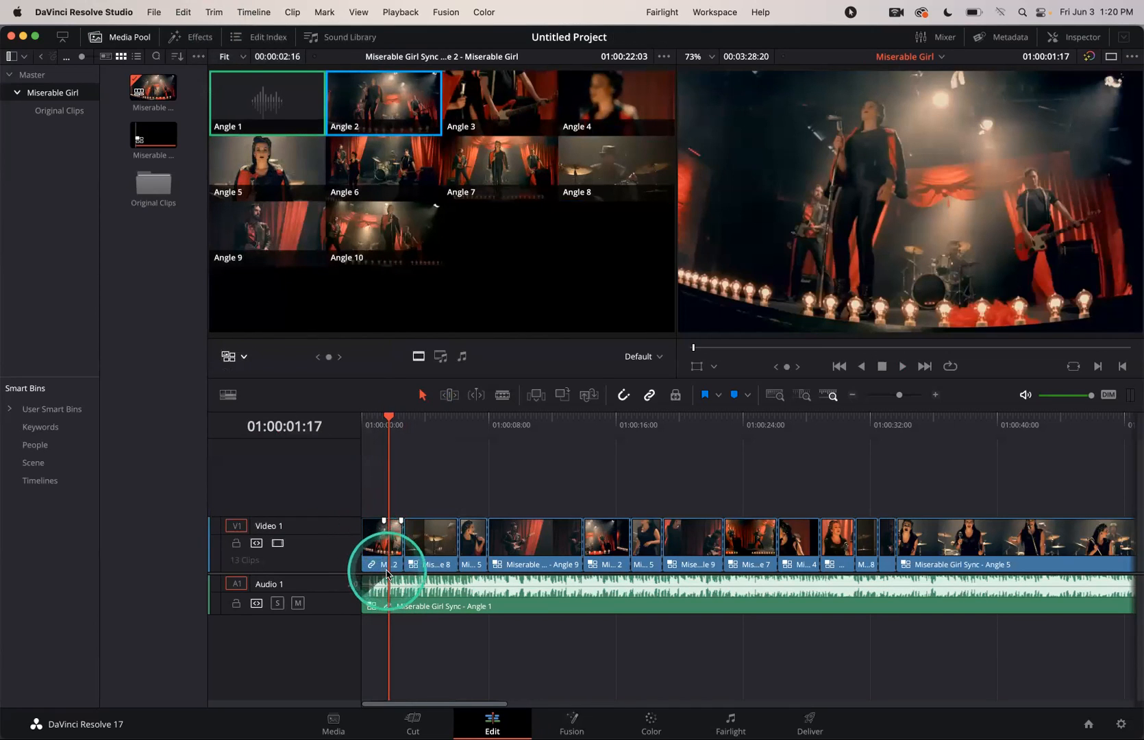
key(Home)
key(space)
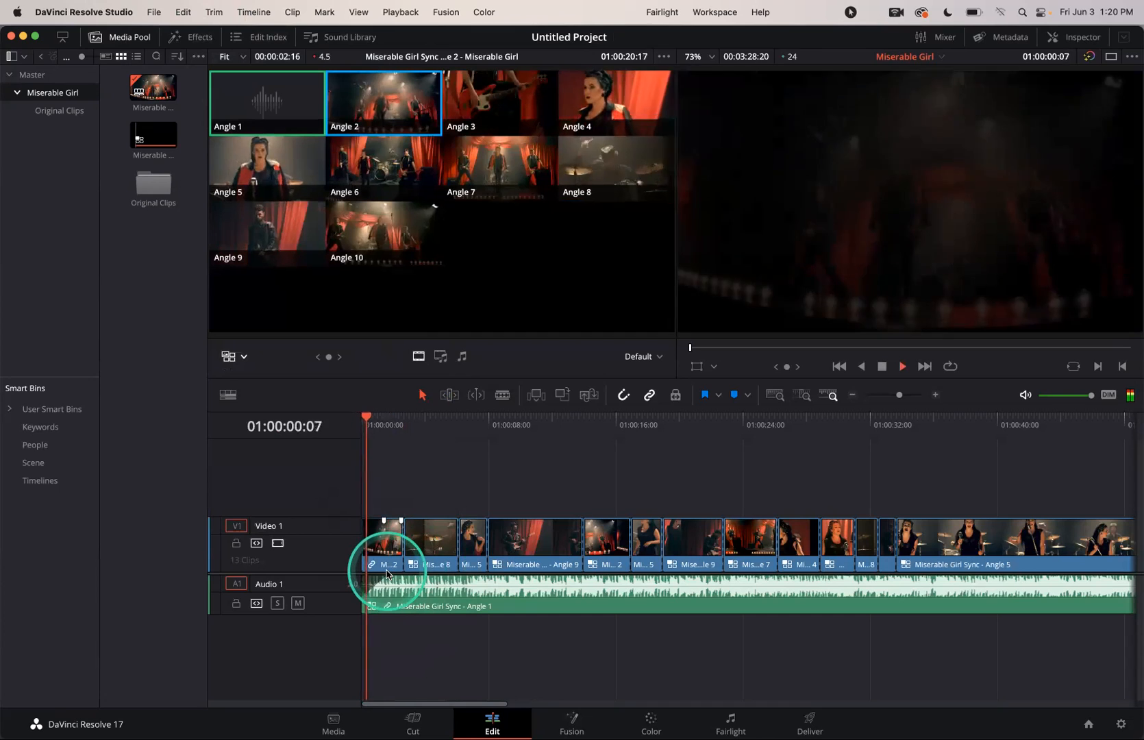
key(space)
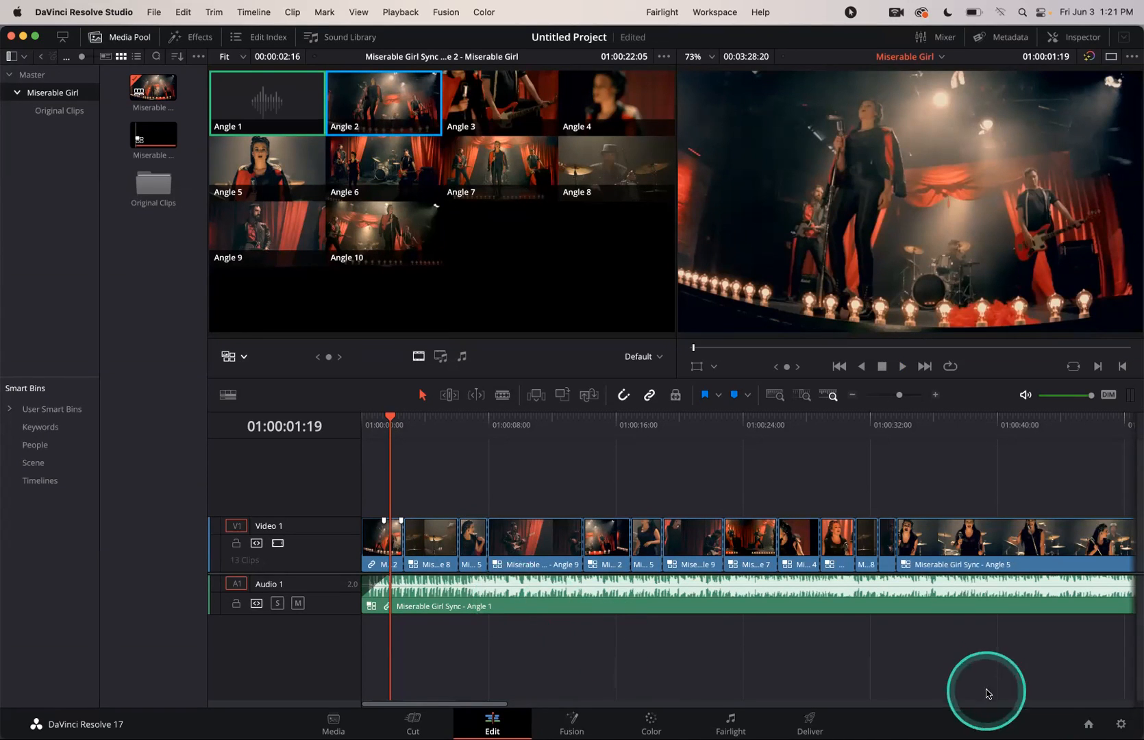
Save the current project as Multicam and create a new project named Color.
click(1088, 724)
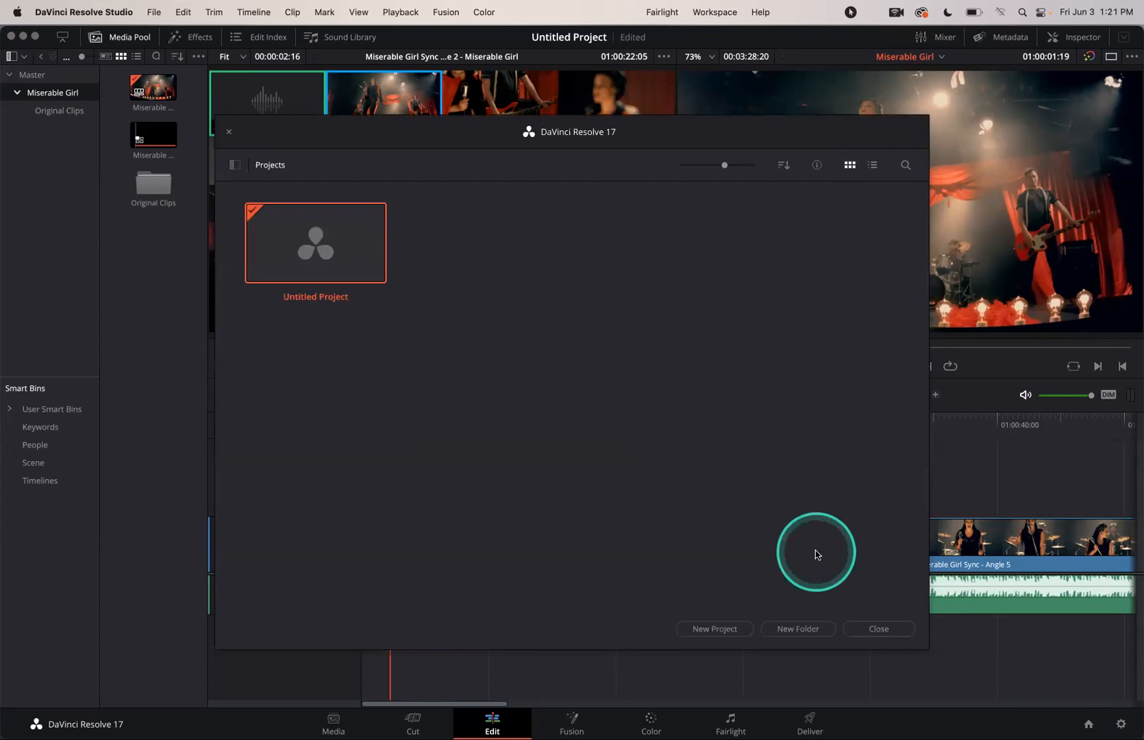
click(708, 626)
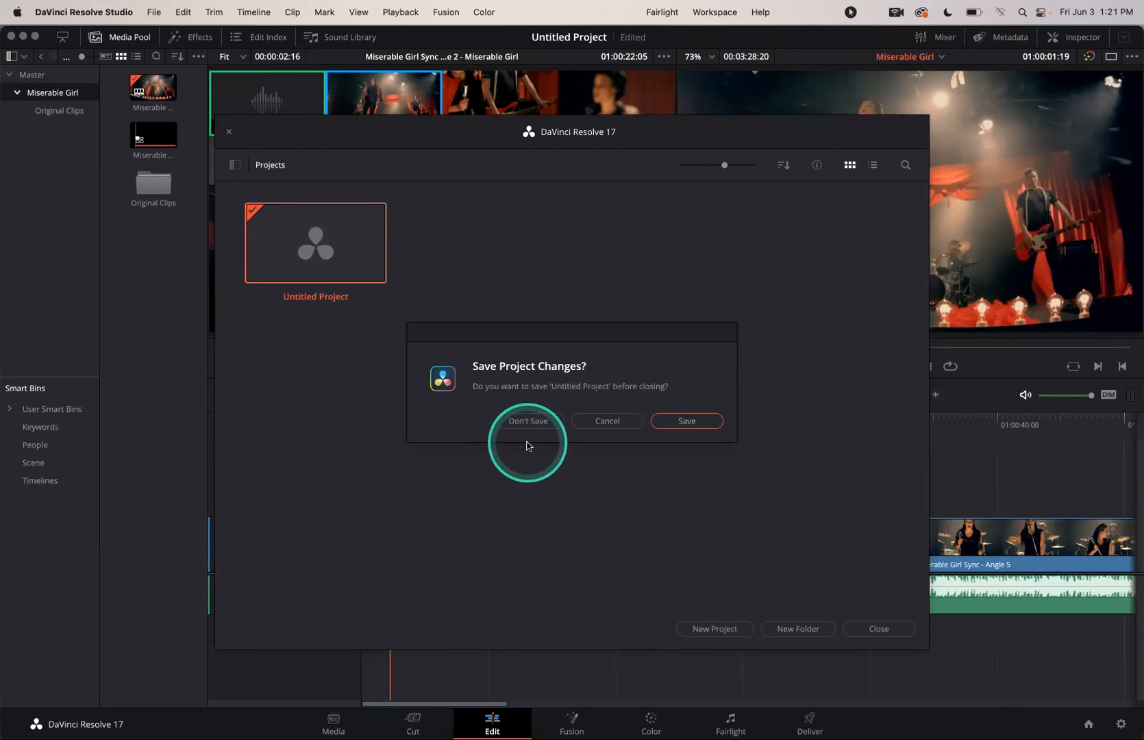
click(688, 422)
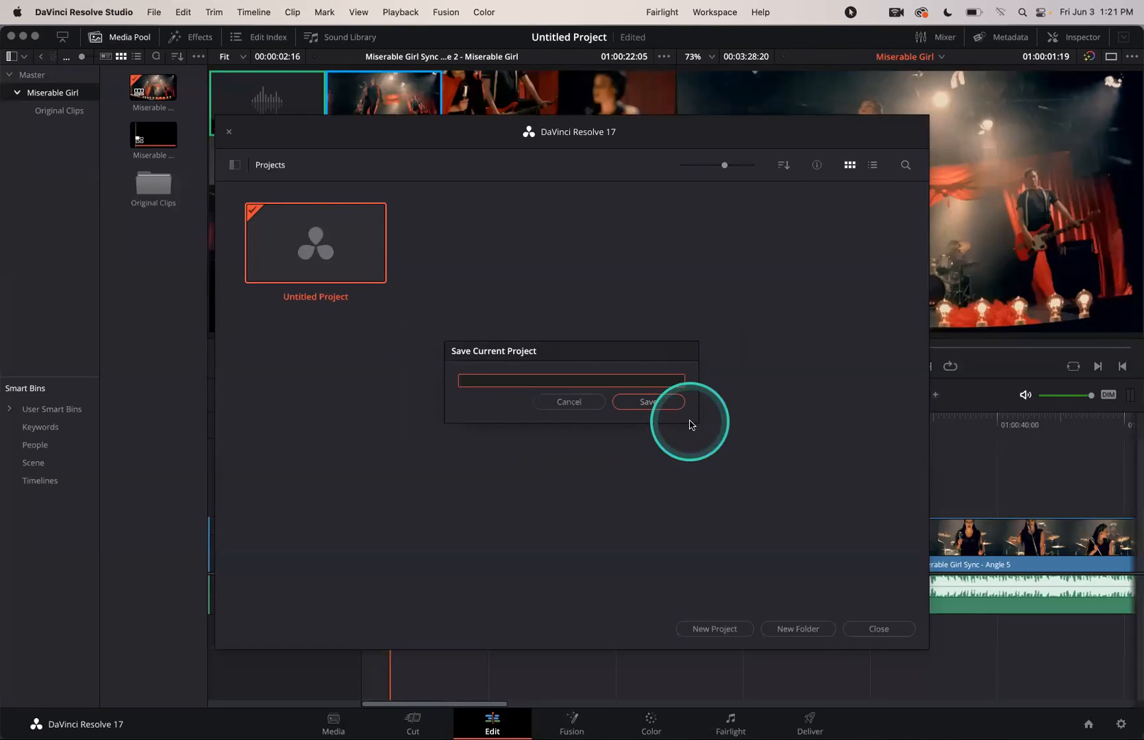
text(Multicam)
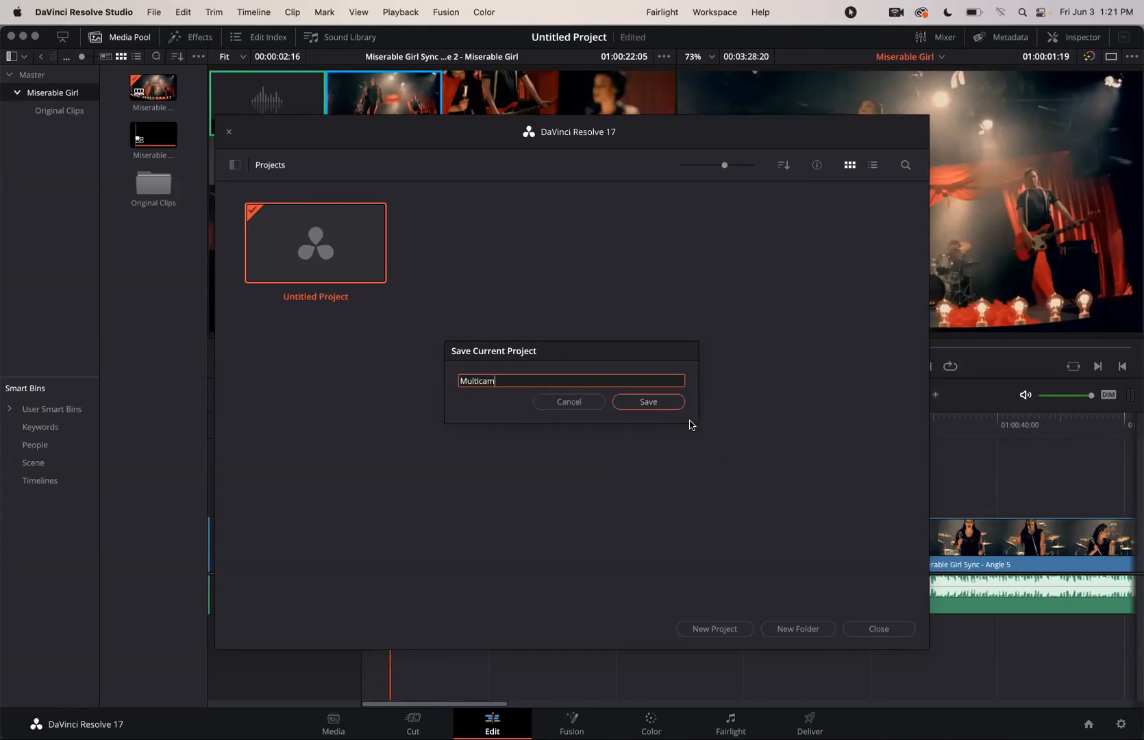
key(Return)
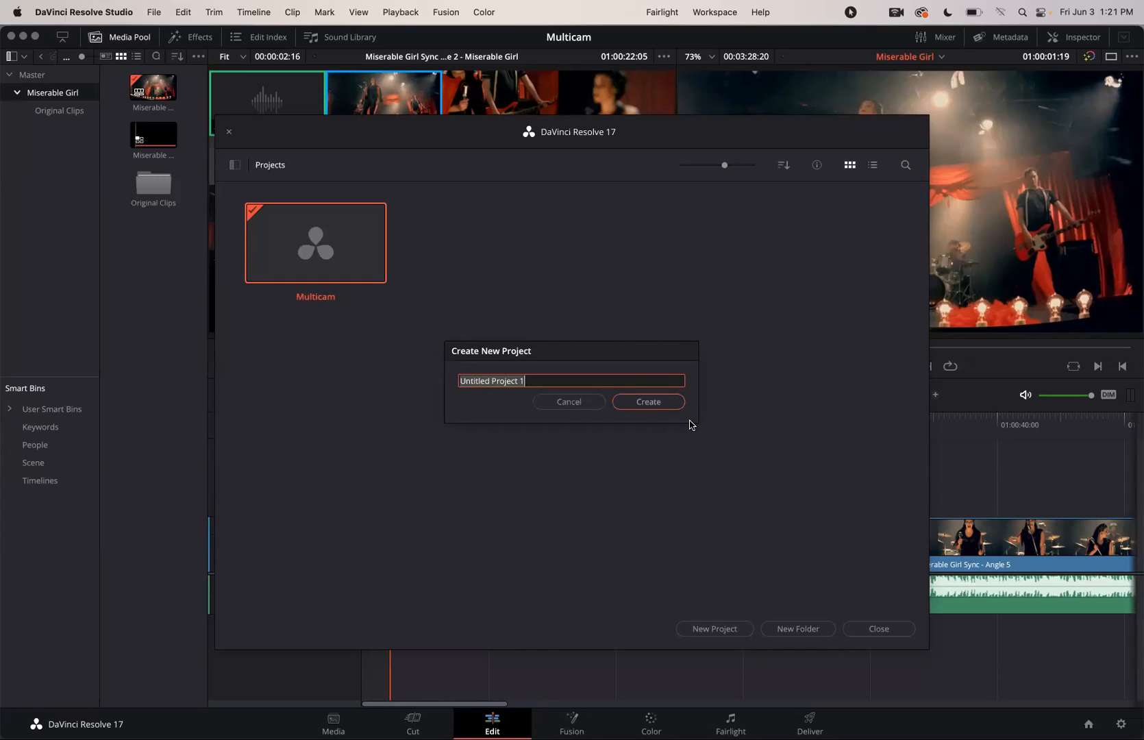
text(Color)
key(Return)
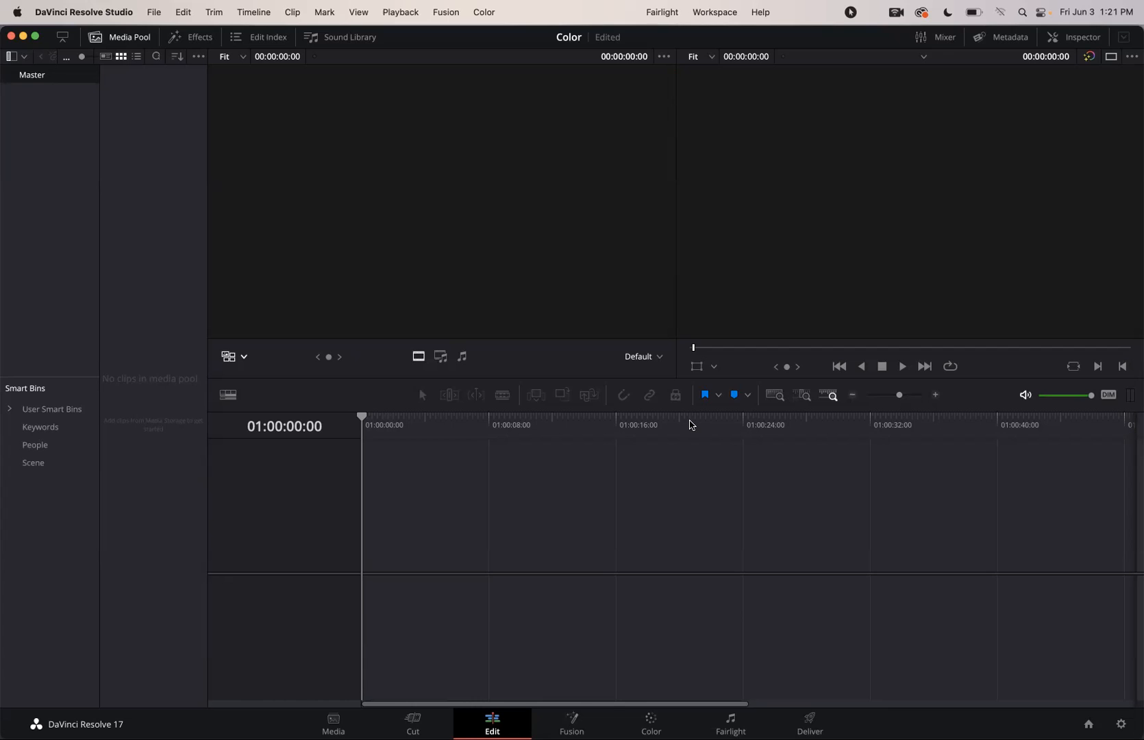
Import all four clips from the Color folder inside Resolve FMC Webinar into the media pool.
key(super+i)
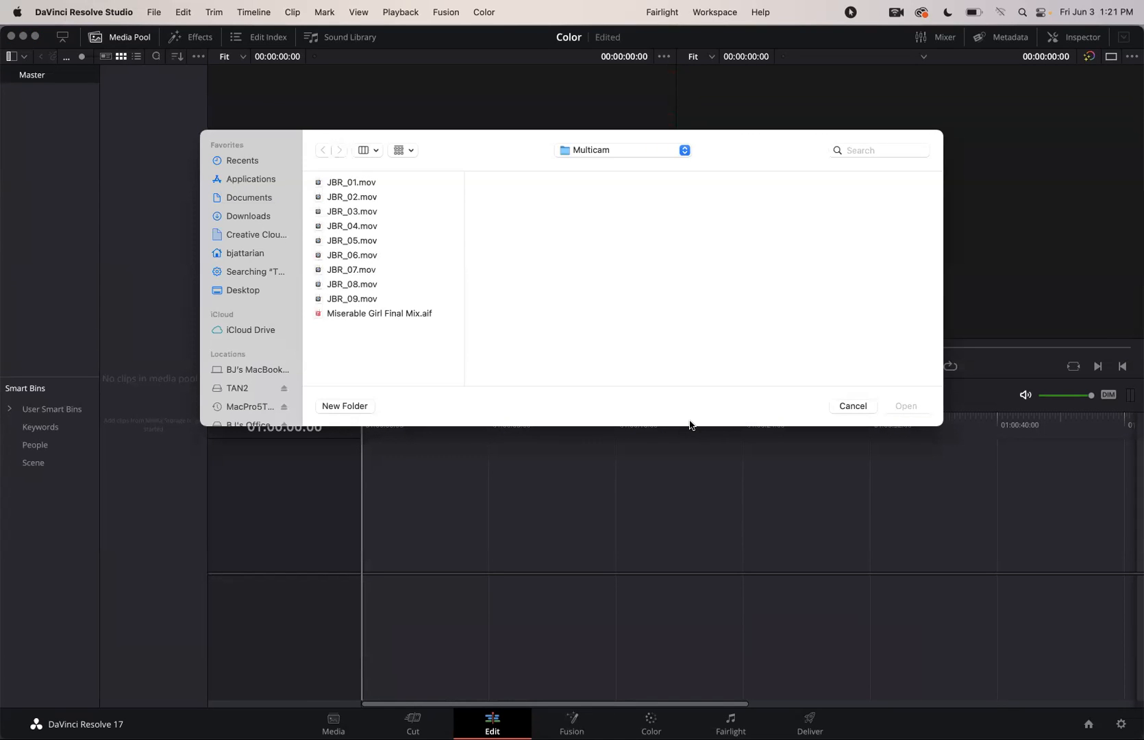
click(683, 150)
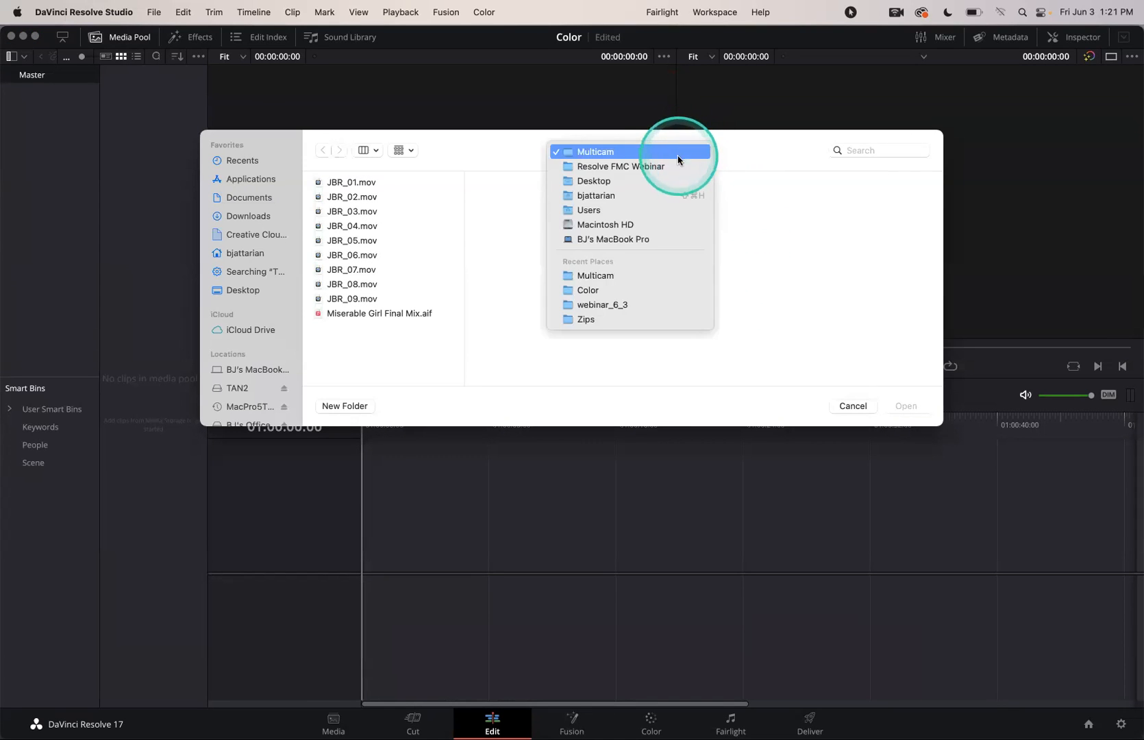
click(671, 165)
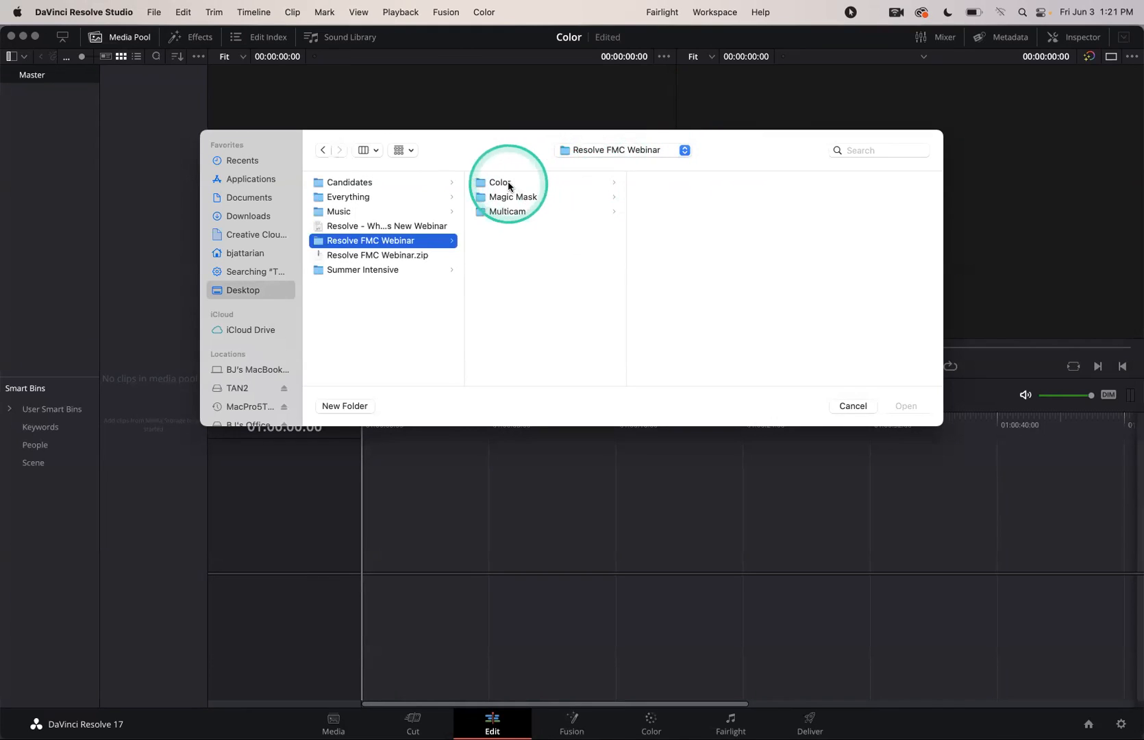
click(508, 183)
click(685, 182)
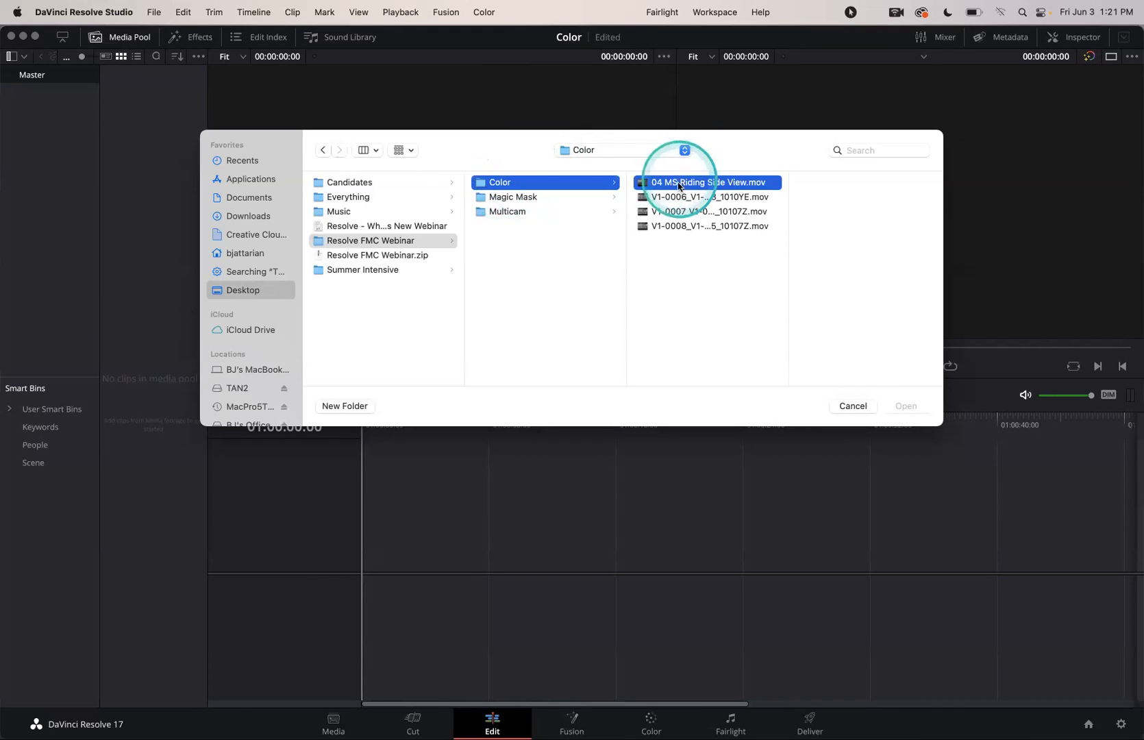
shift+click(682, 227)
click(899, 407)
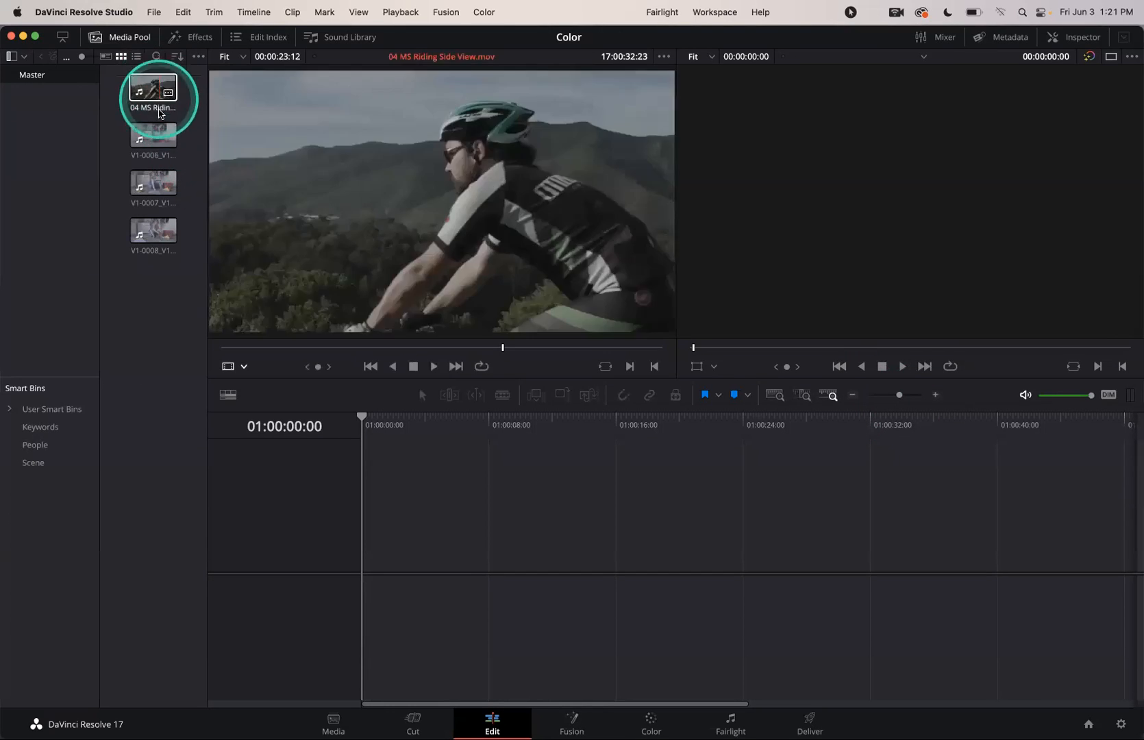
click(159, 244)
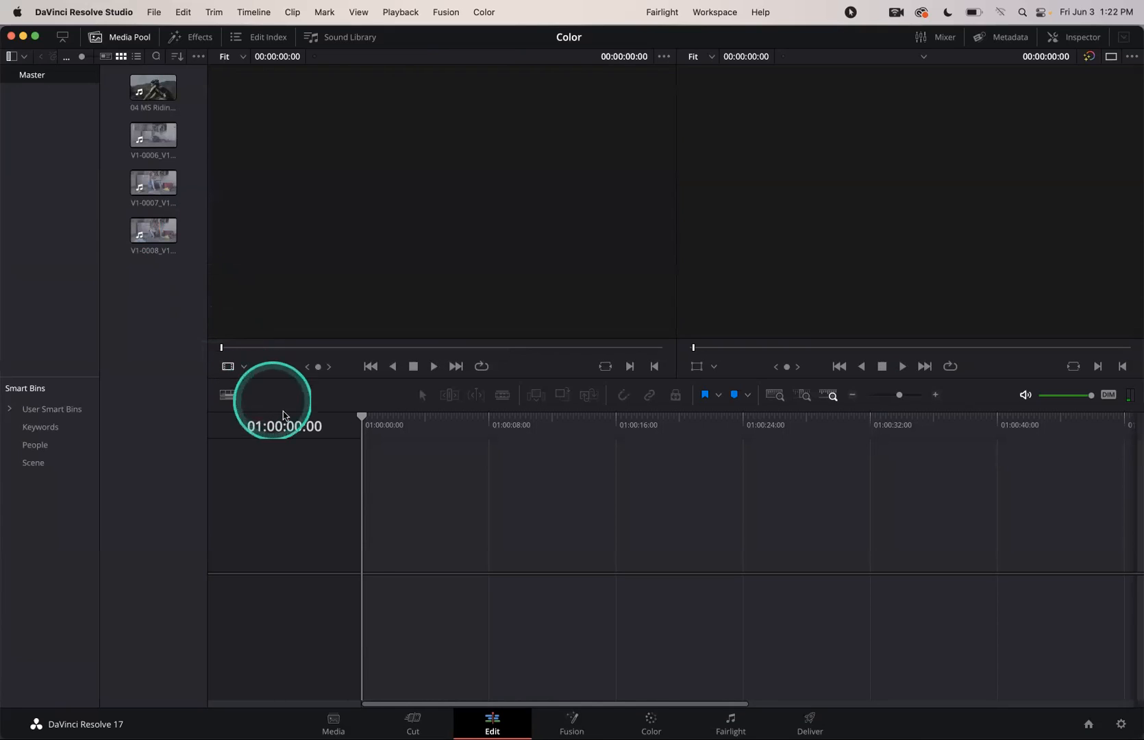
Select all four clips on the Media page and review their Tech Details and Audio metadata groups.
click(334, 722)
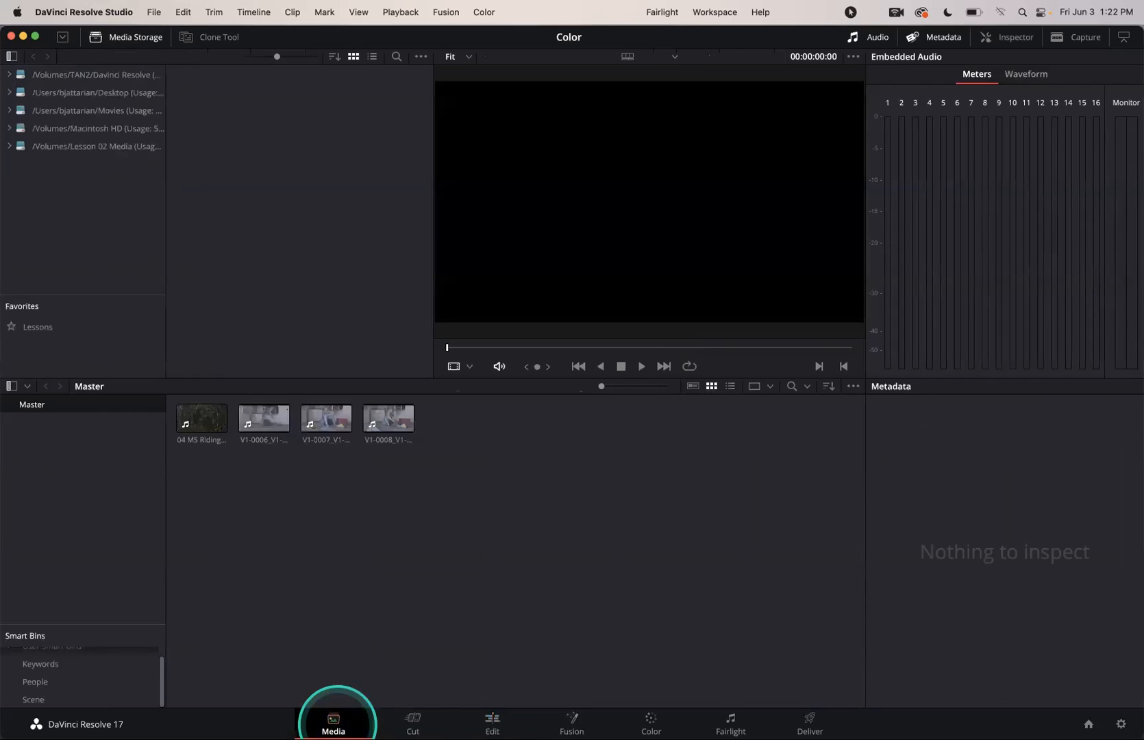
click(215, 445)
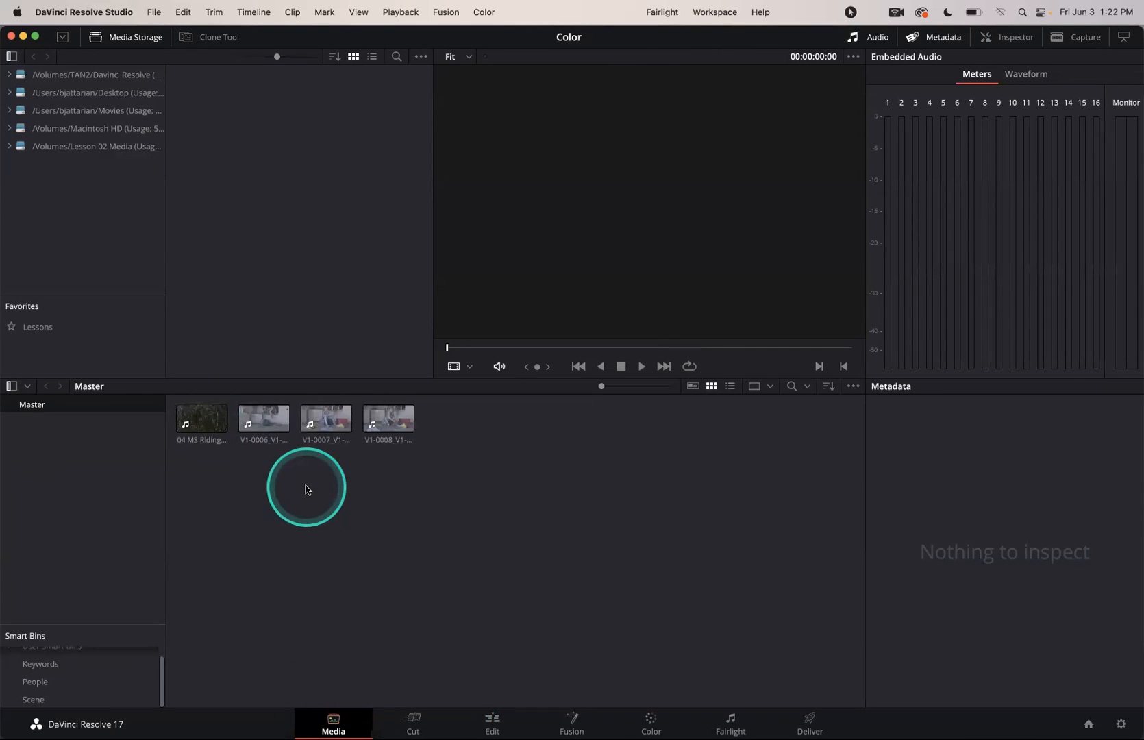
key(super+a)
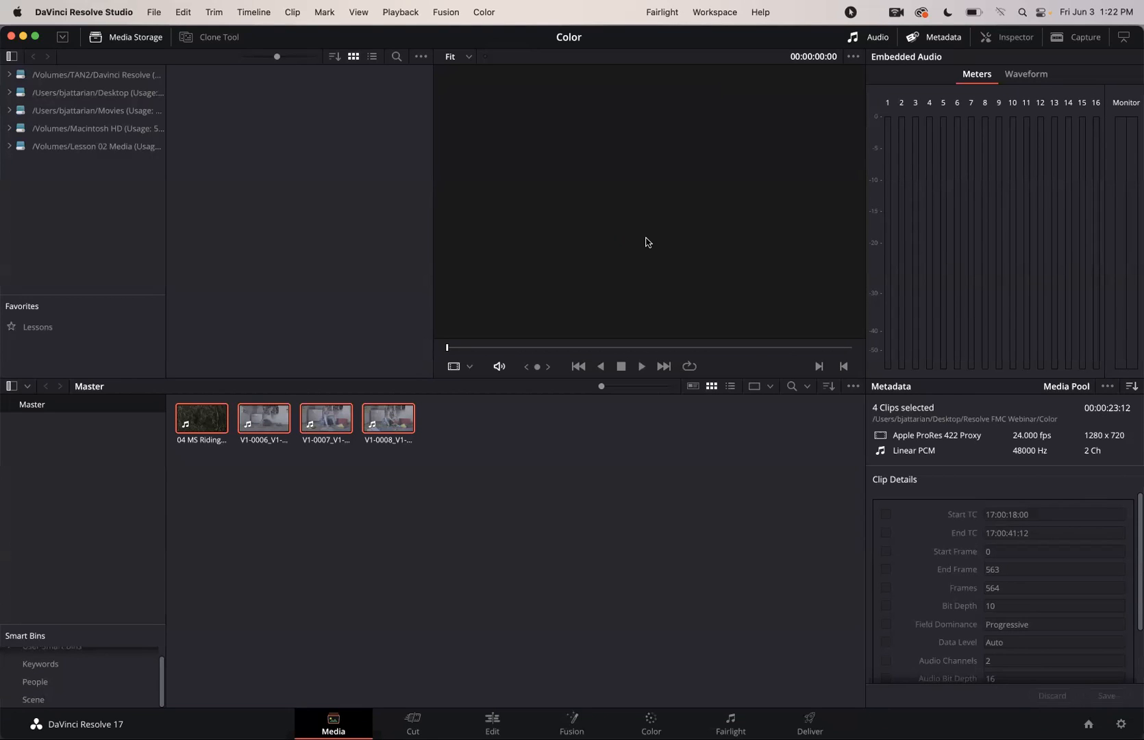
click(1131, 388)
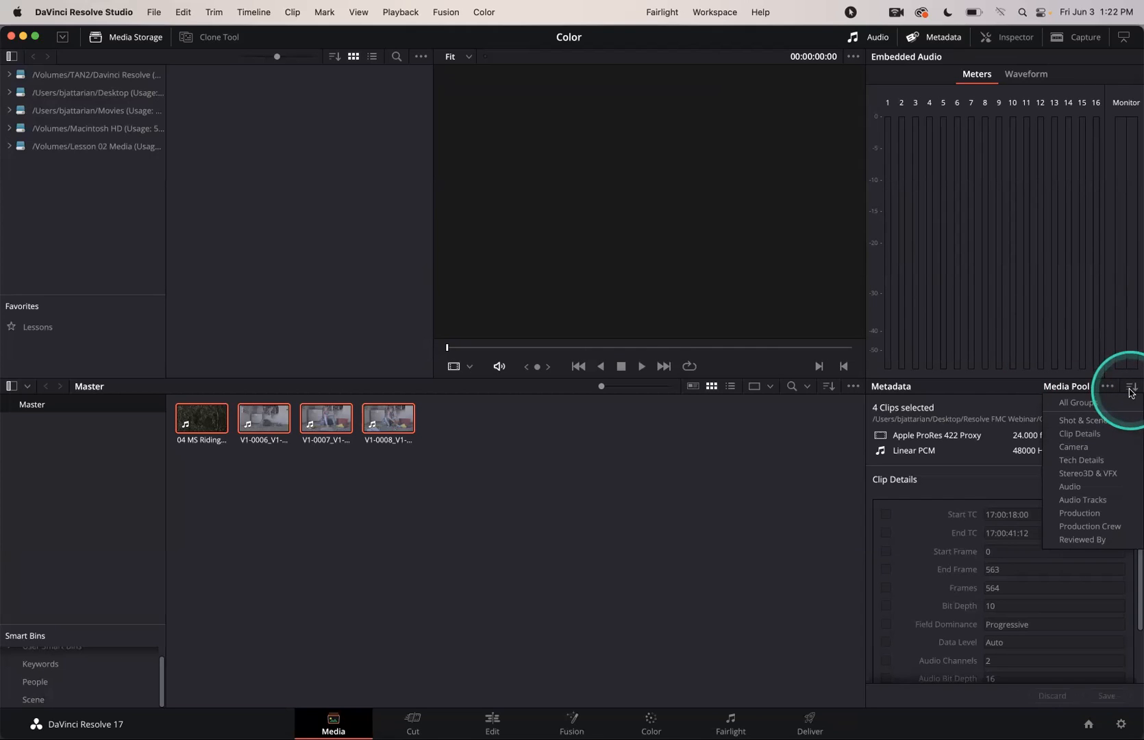
click(1073, 460)
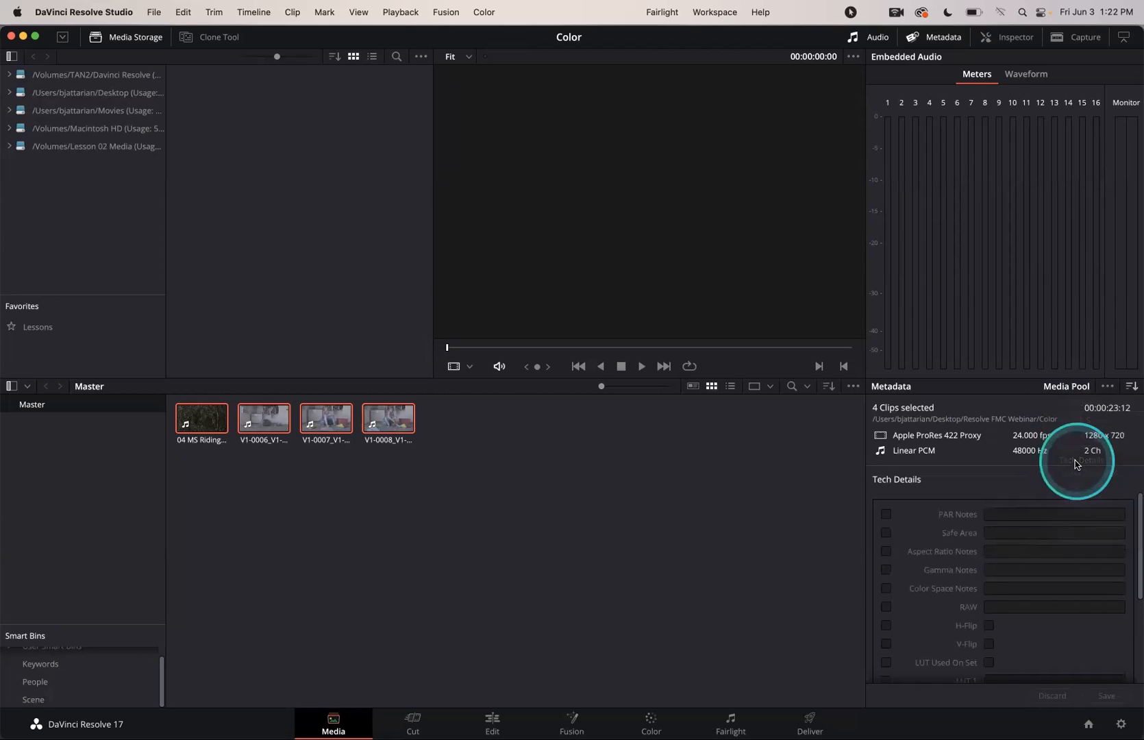
scroll(1006, 529, down, 3)
scroll(1007, 529, down, 4)
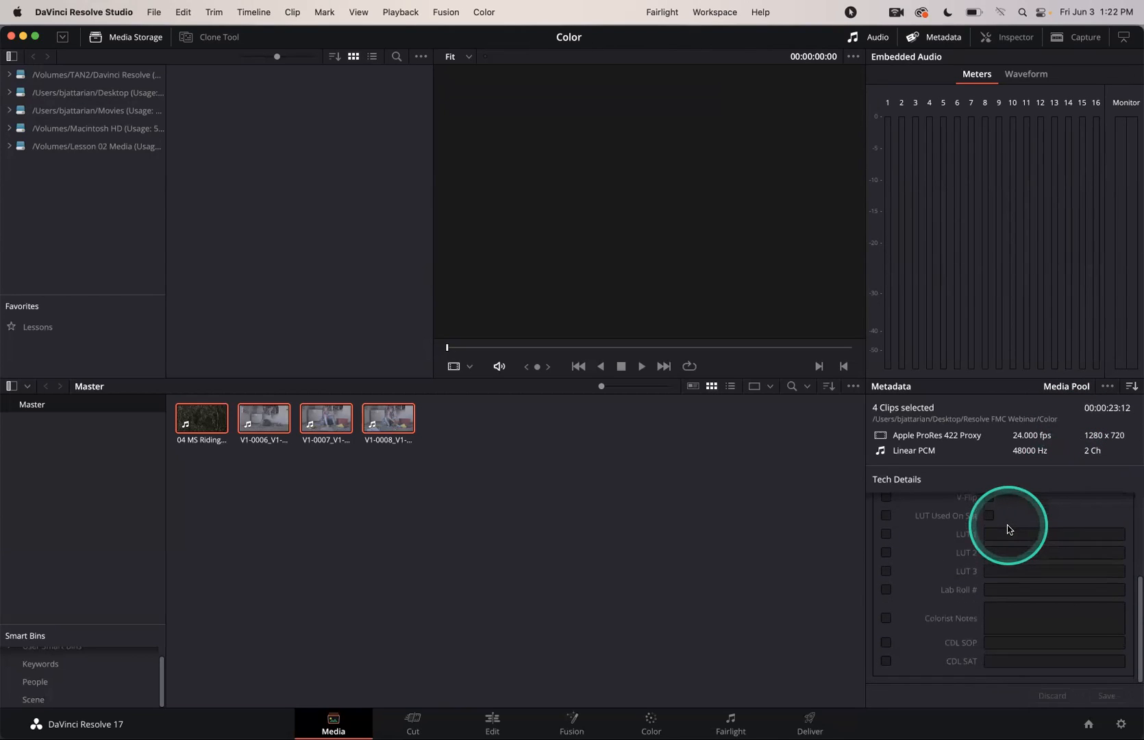
scroll(1007, 529, up, 6)
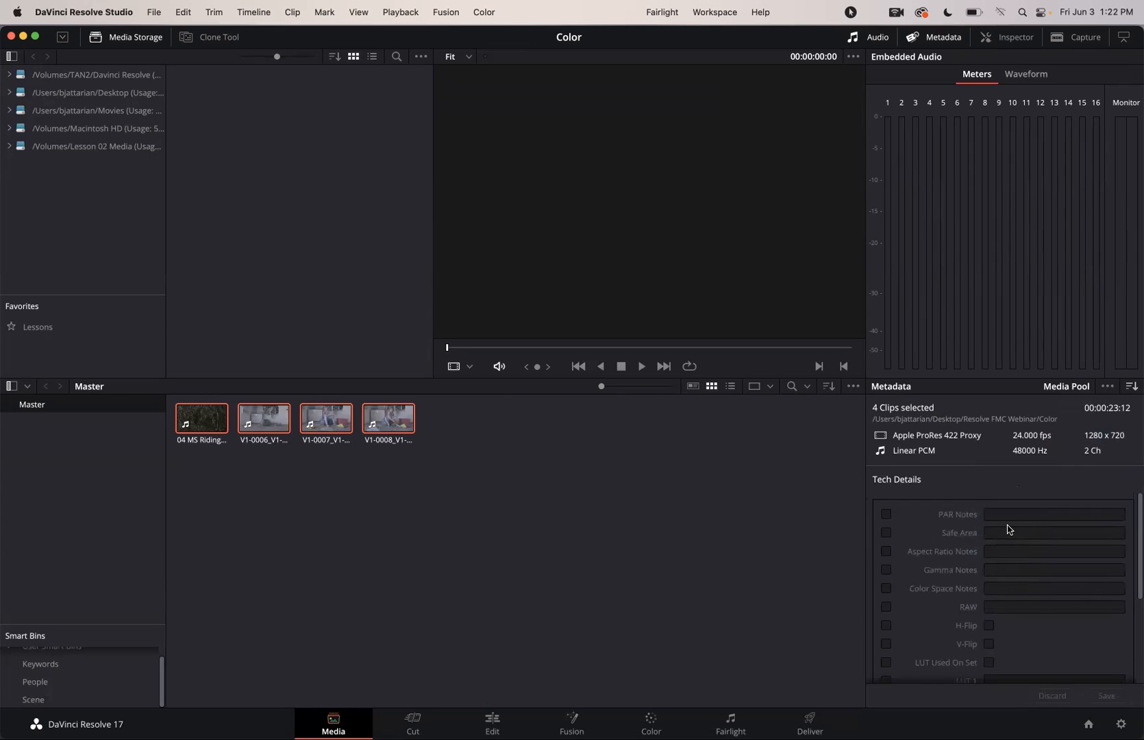
click(1131, 388)
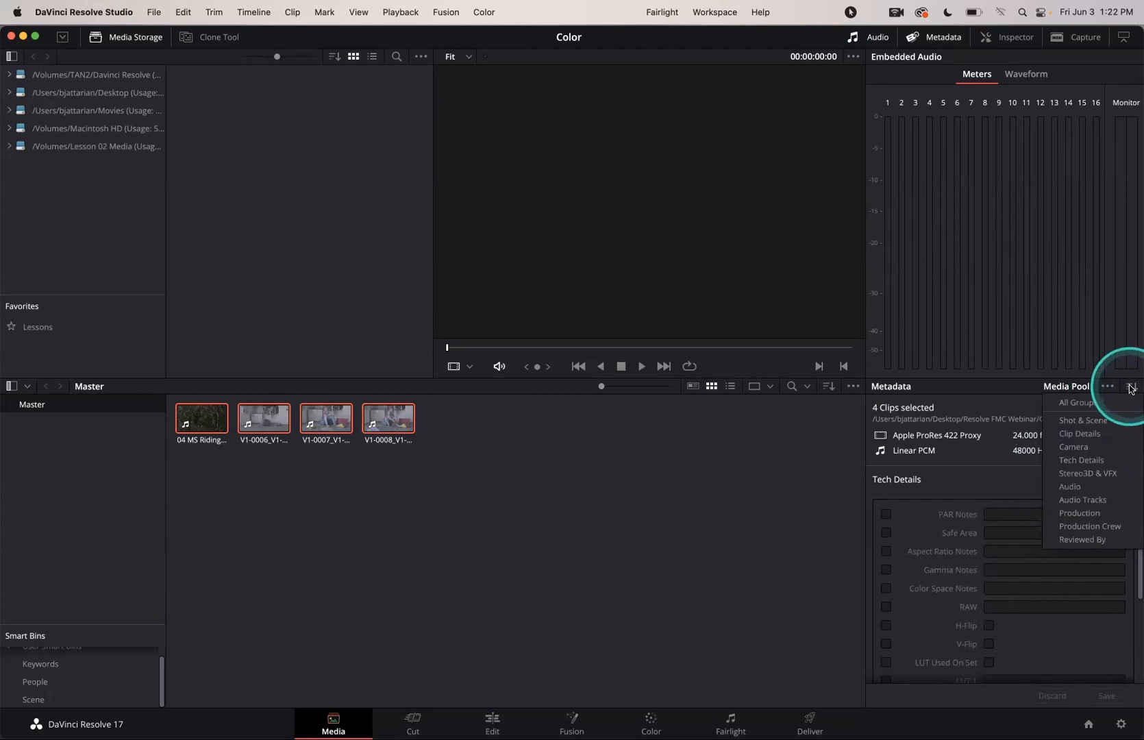
click(1084, 491)
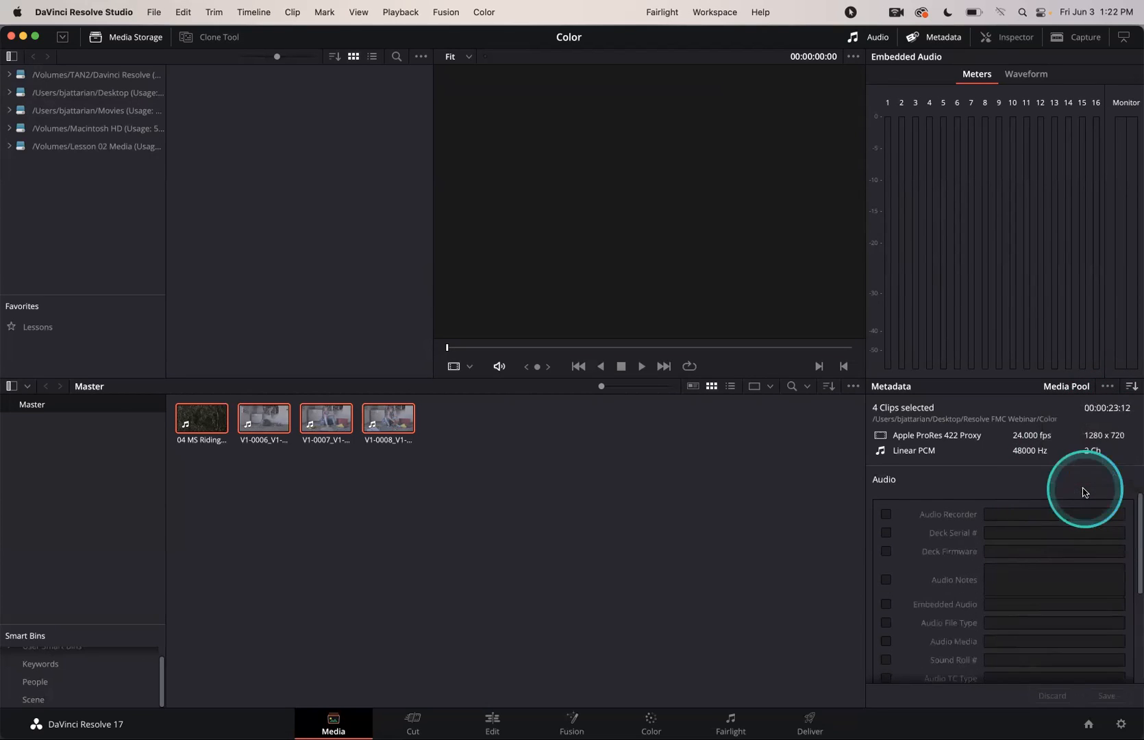
Add the keyword Color to the Shot & Scene metadata of the four selected clips and save it.
click(1130, 388)
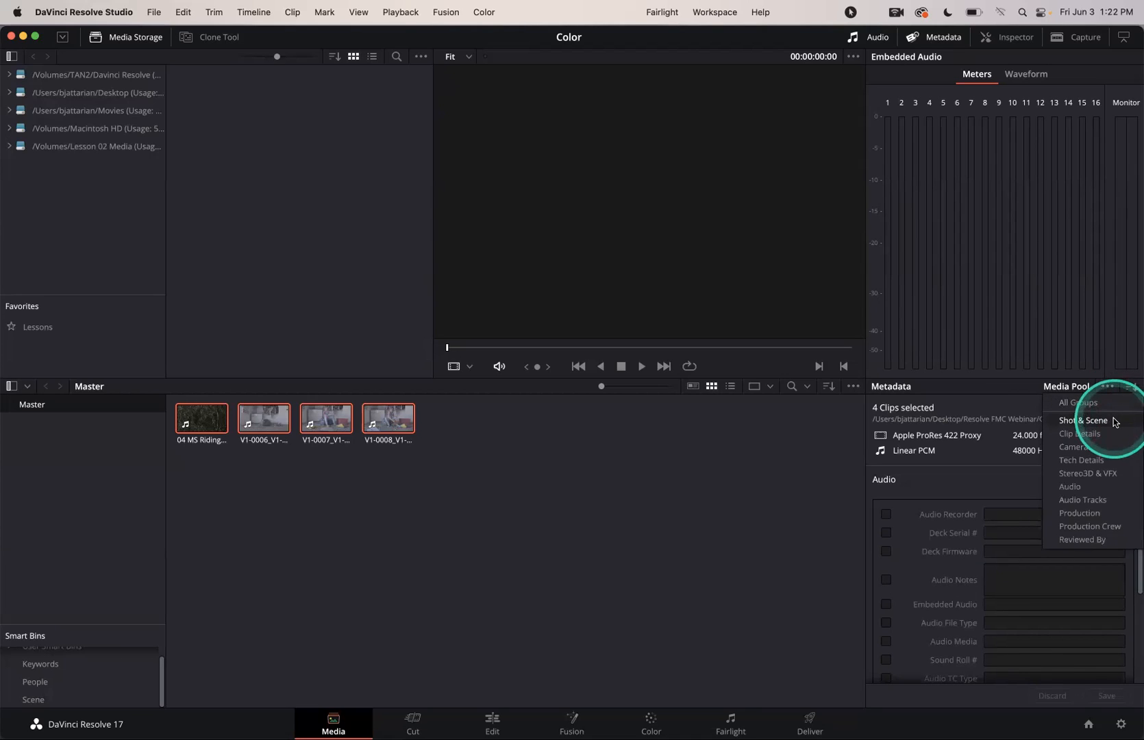
click(1083, 420)
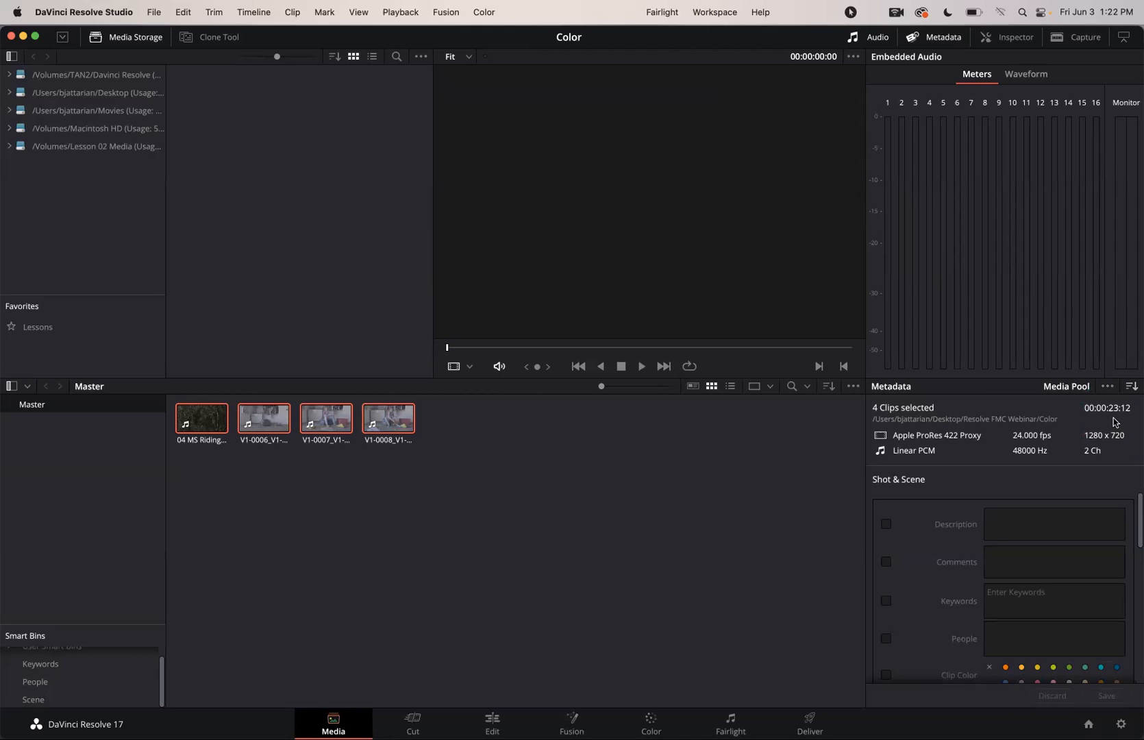
click(1006, 600)
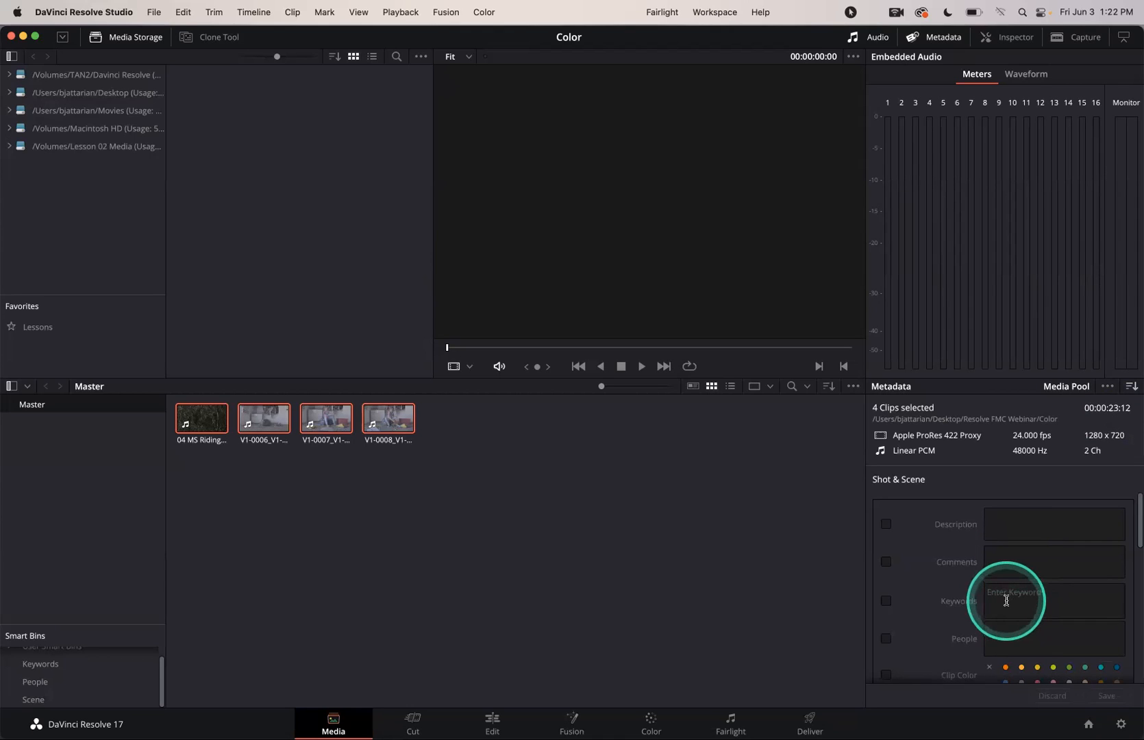
text(Color)
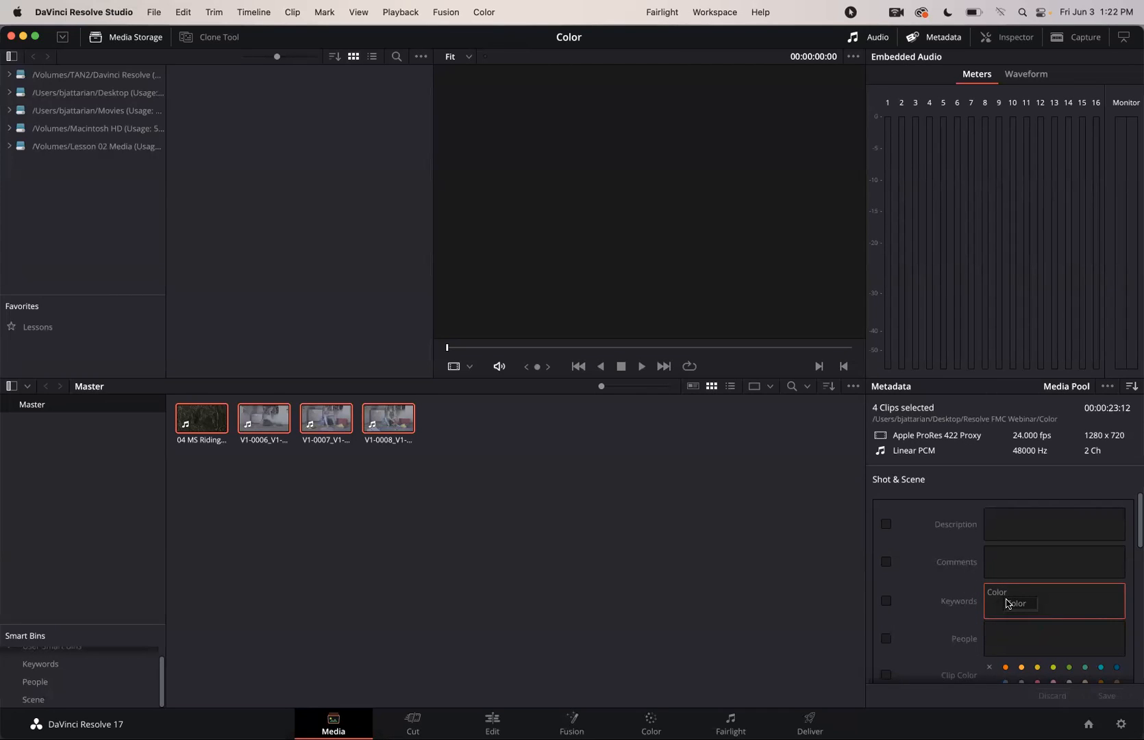
key(Return)
click(1006, 600)
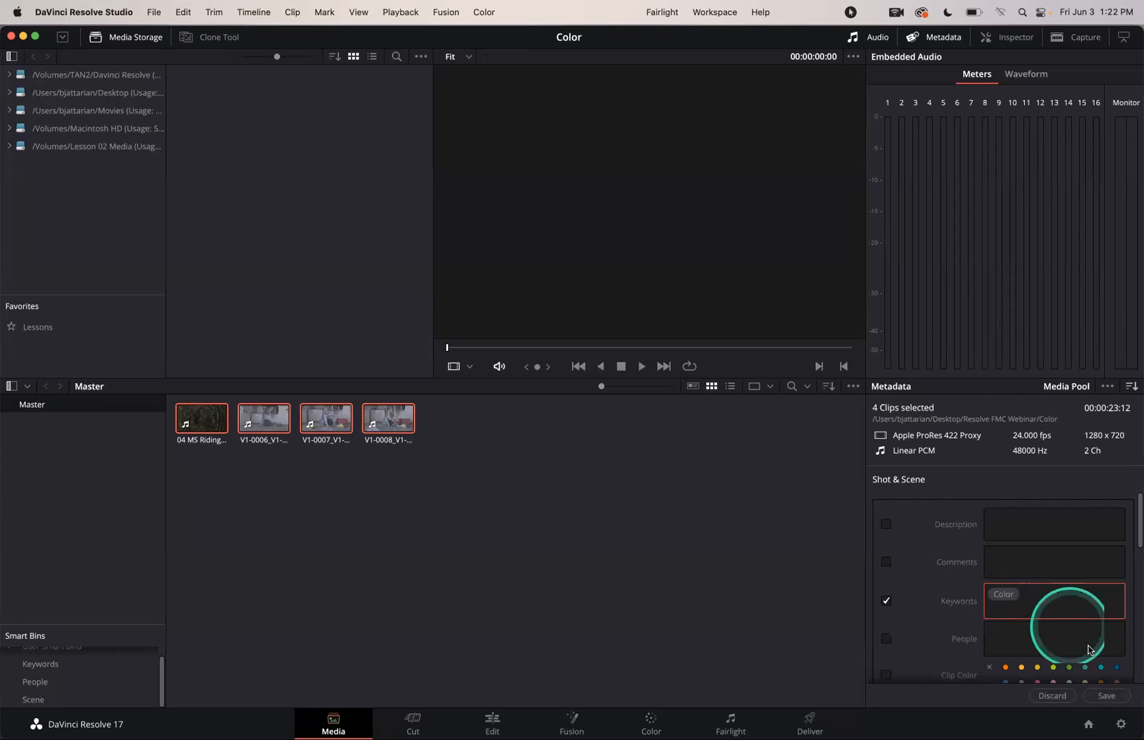
click(1104, 695)
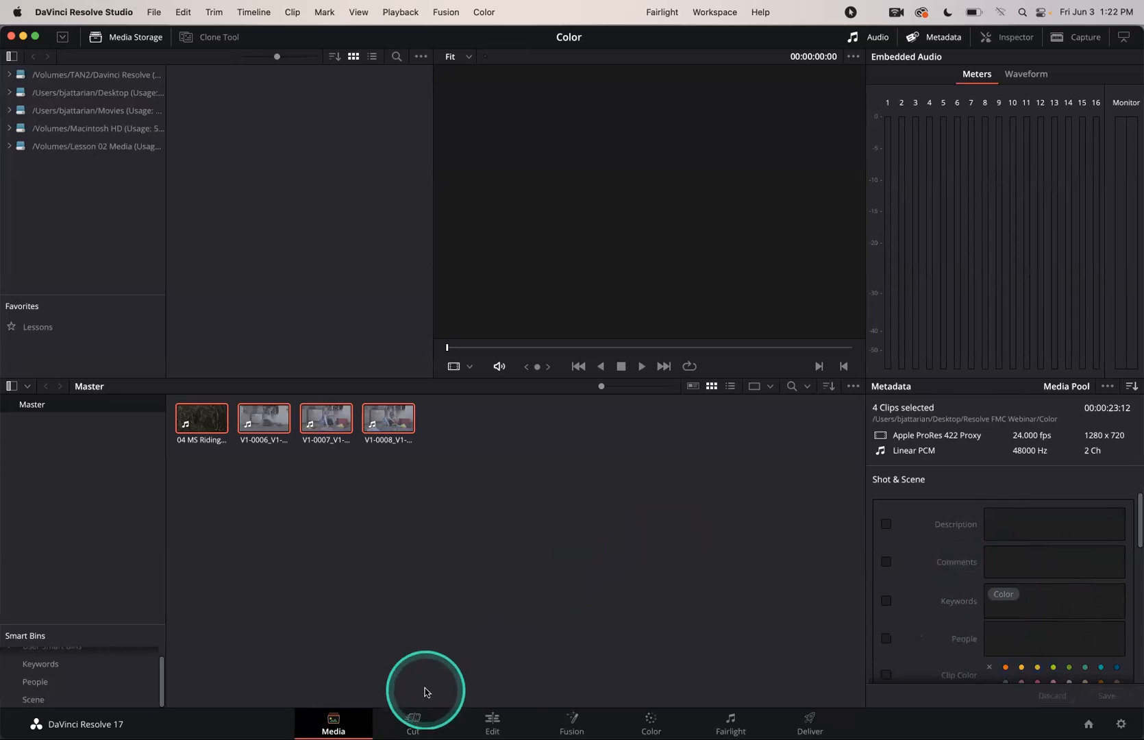
Return to the Edit page, open Clip Attributes for the four selected clips and review the video, audio and name settings.
click(491, 720)
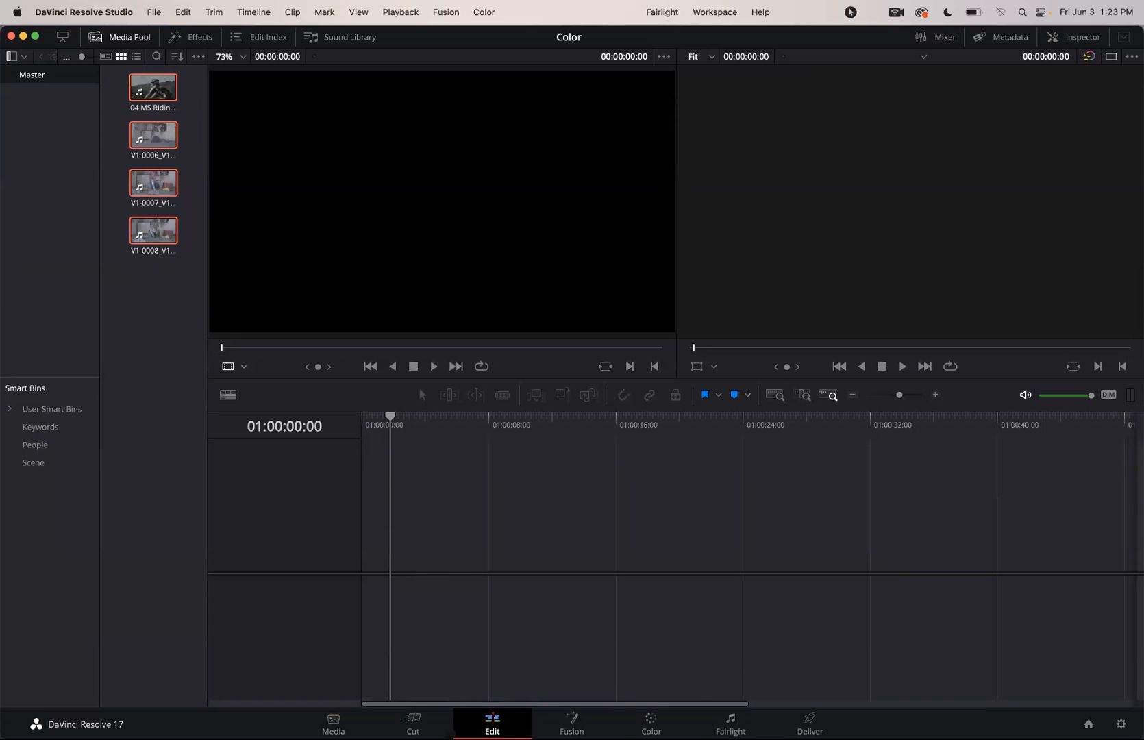
click(434, 682)
right_click(152, 93)
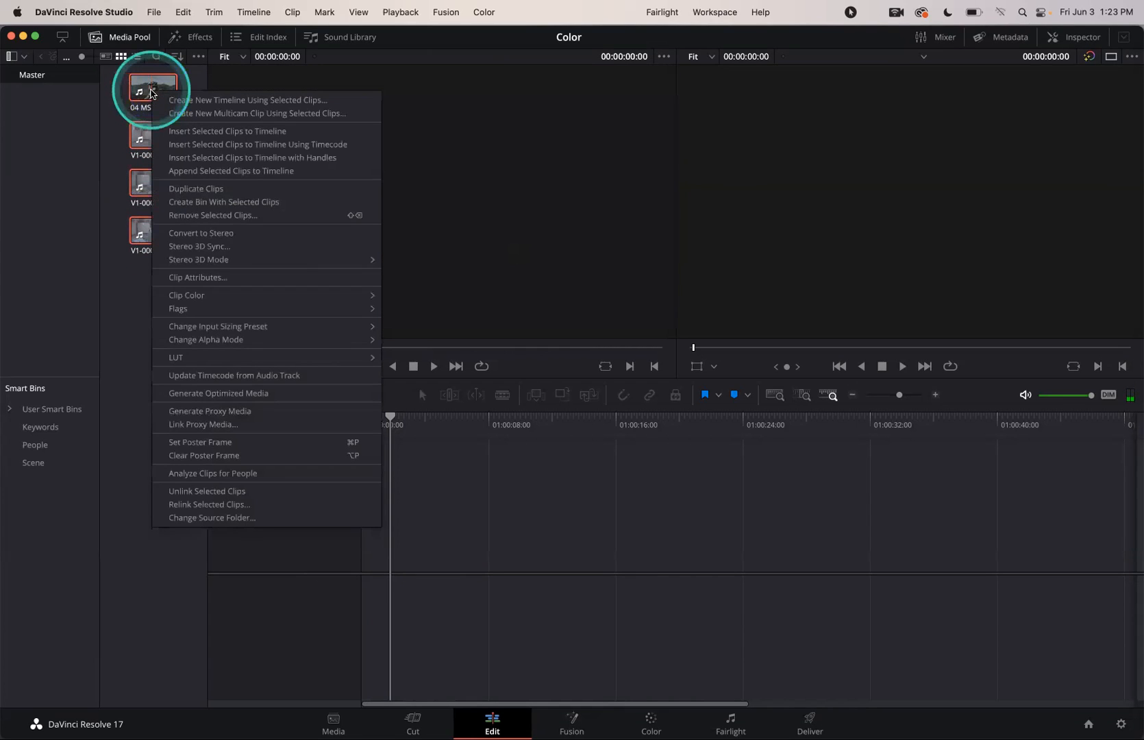
click(217, 278)
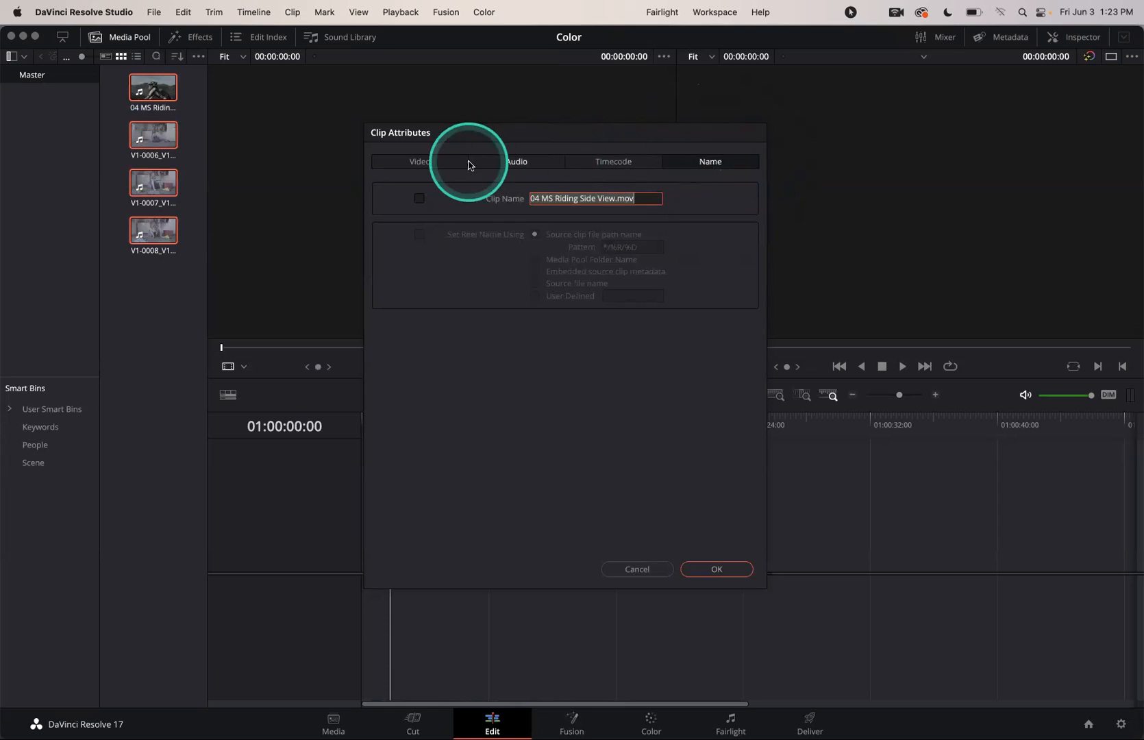
click(420, 164)
click(515, 164)
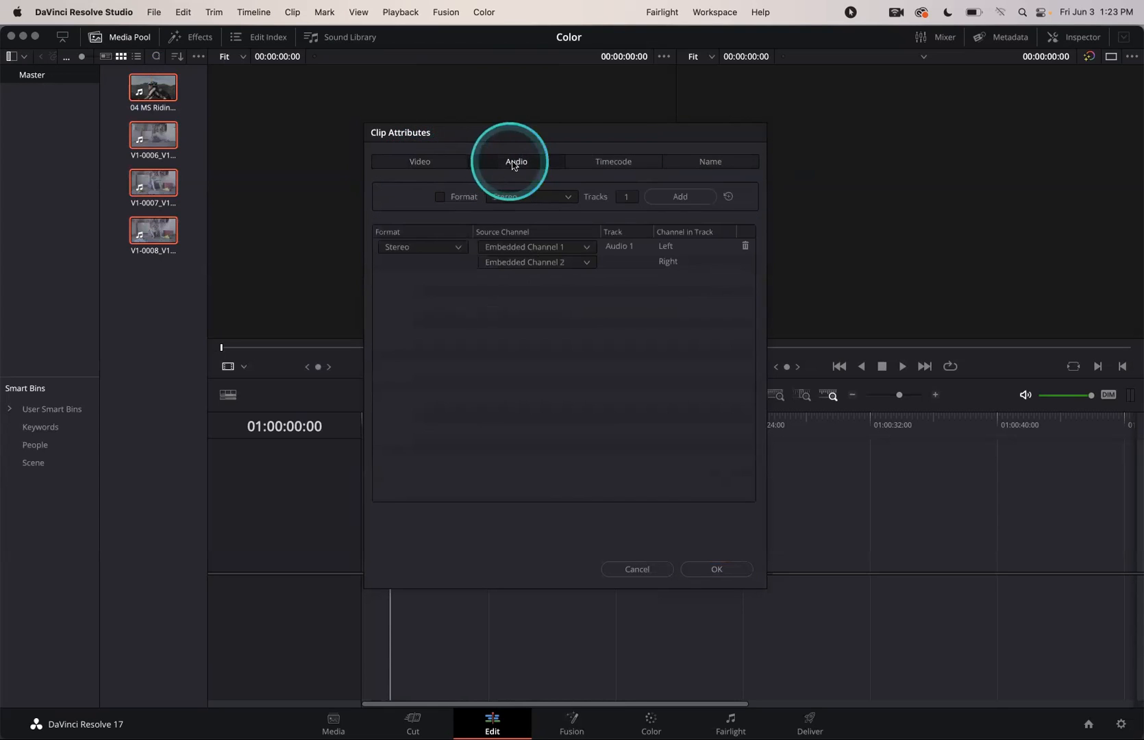
click(699, 164)
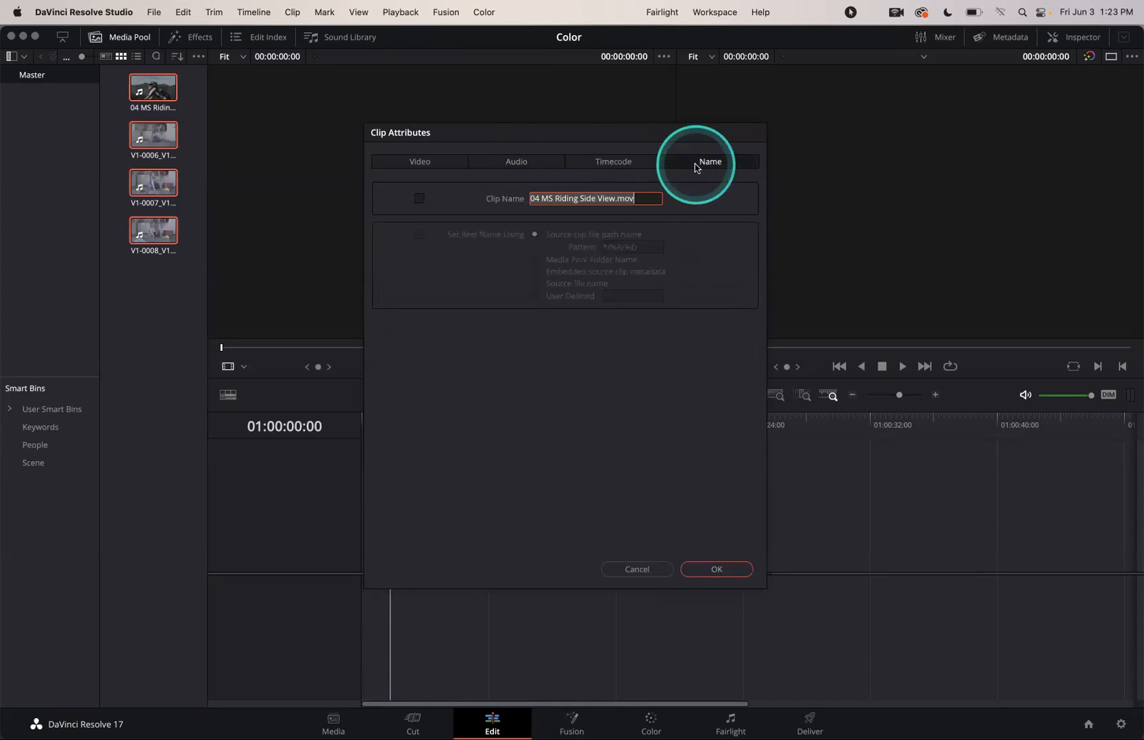
Replace the selected clips' Clip Name in Clip Attributes with the Keywords metadata variable.
click(642, 200)
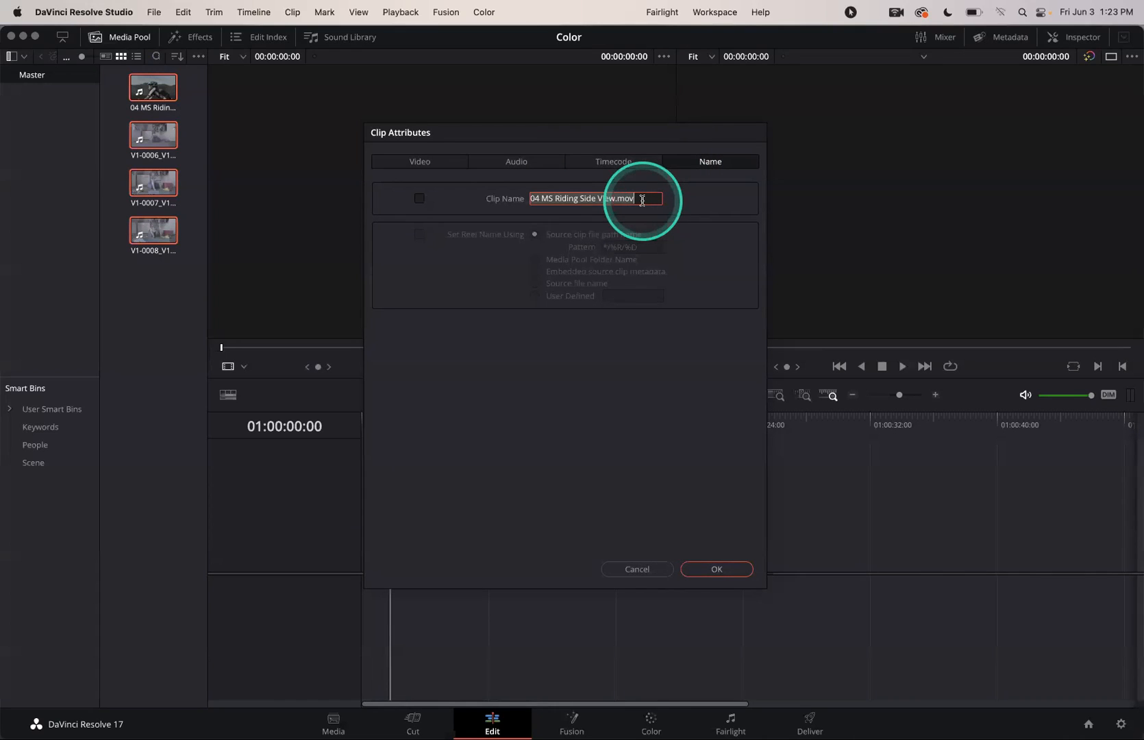
key(BackSpace)
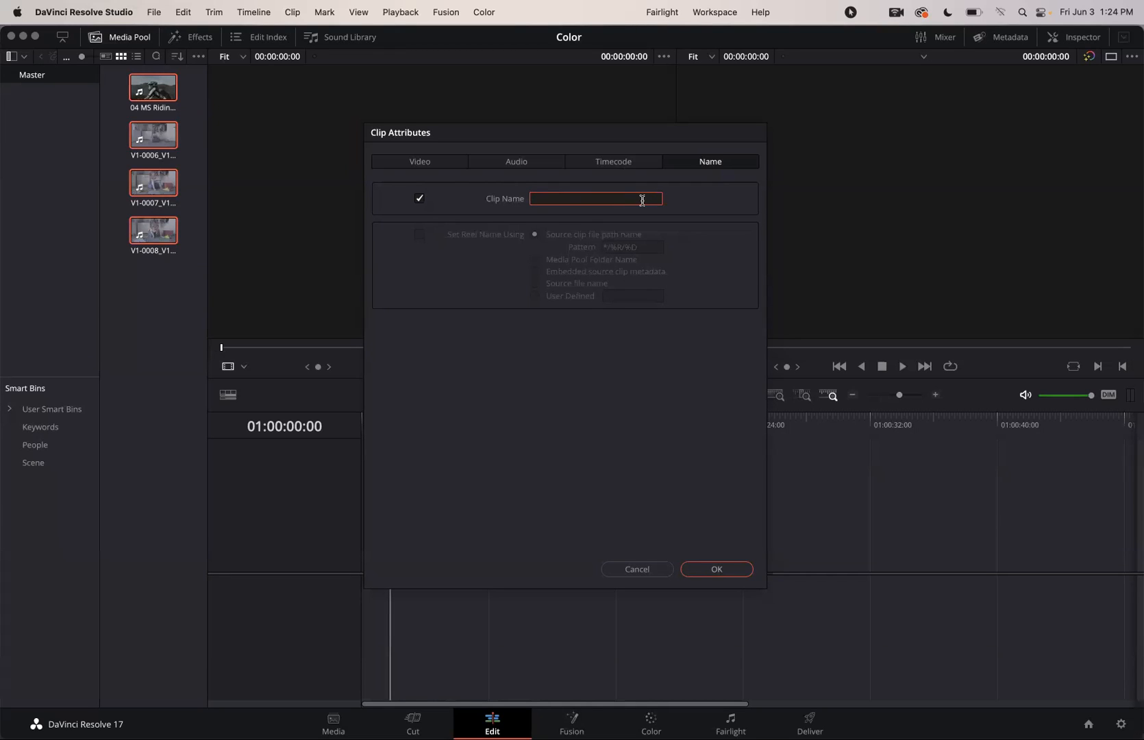
text(%)
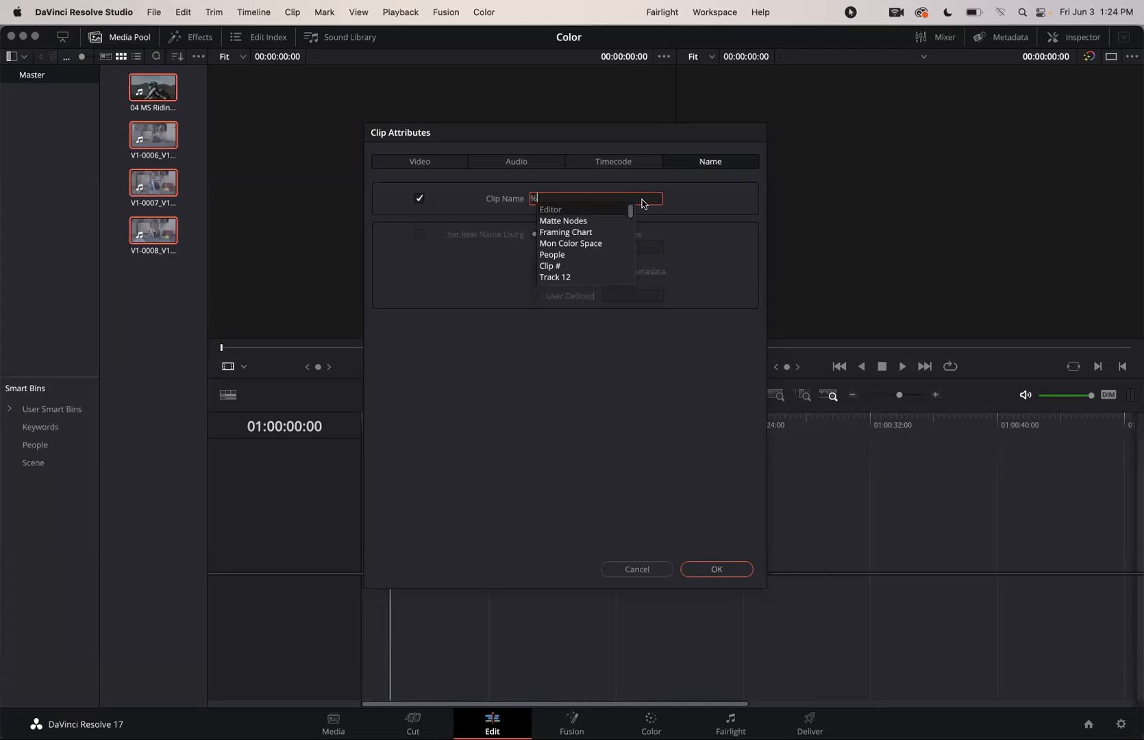
click(573, 233)
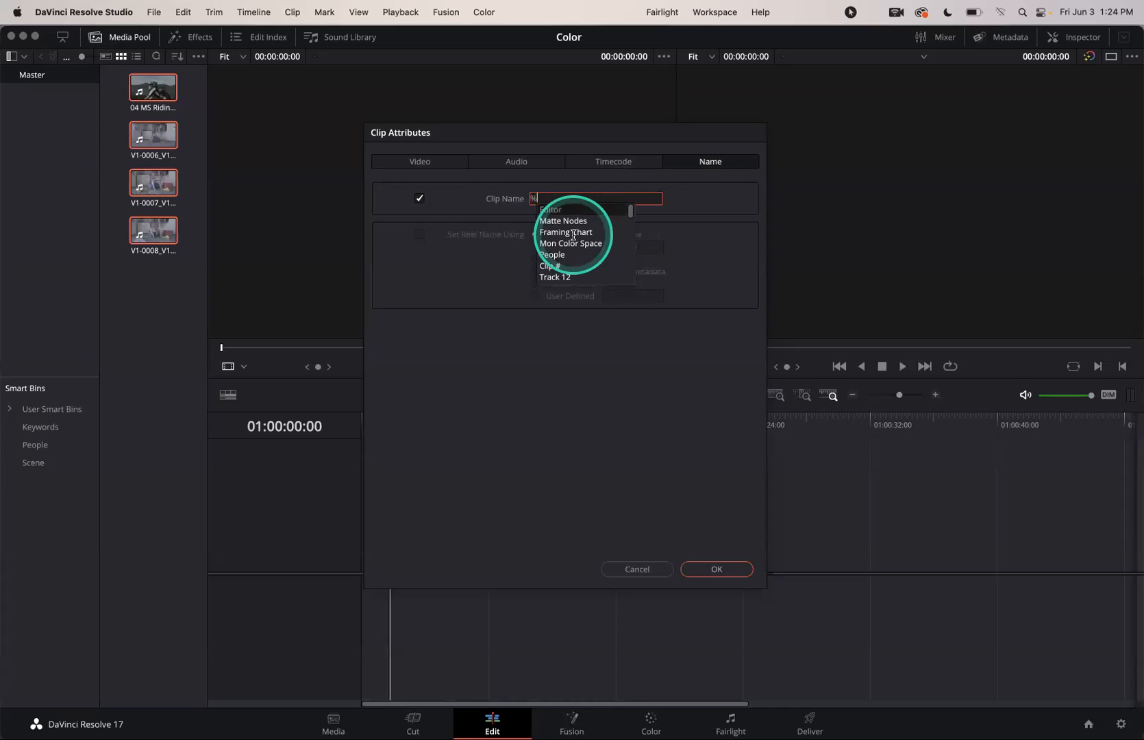
scroll(572, 234, down, 4)
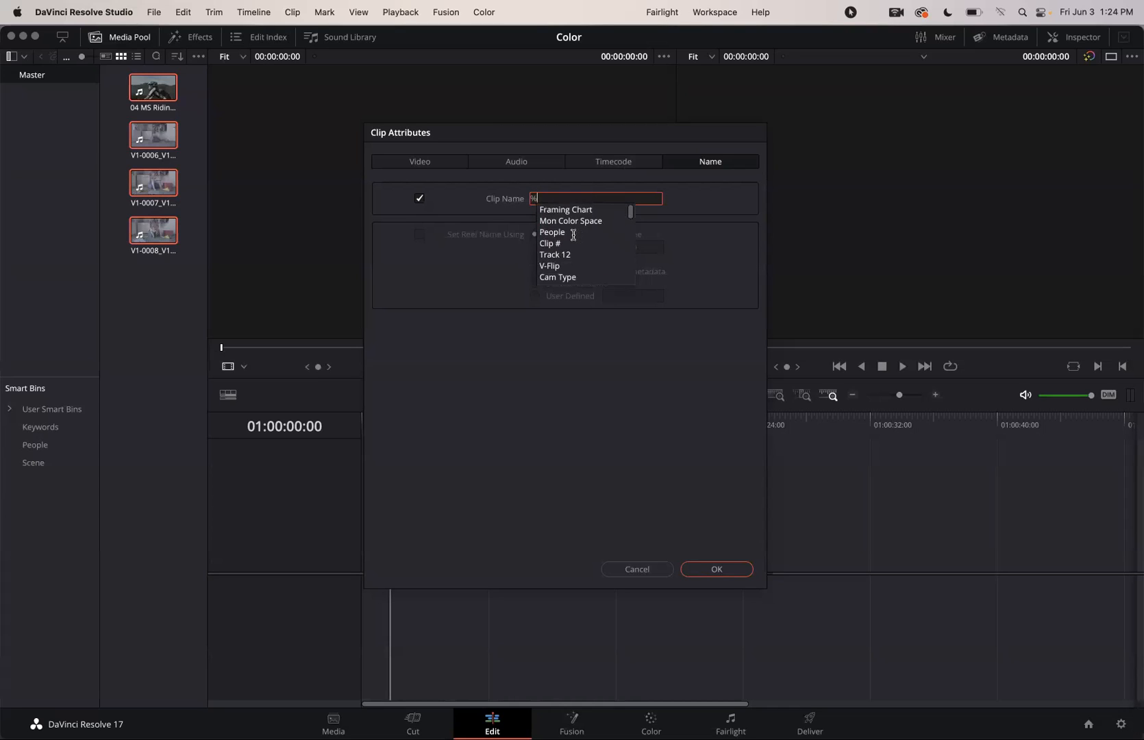
scroll(573, 235, down, 10)
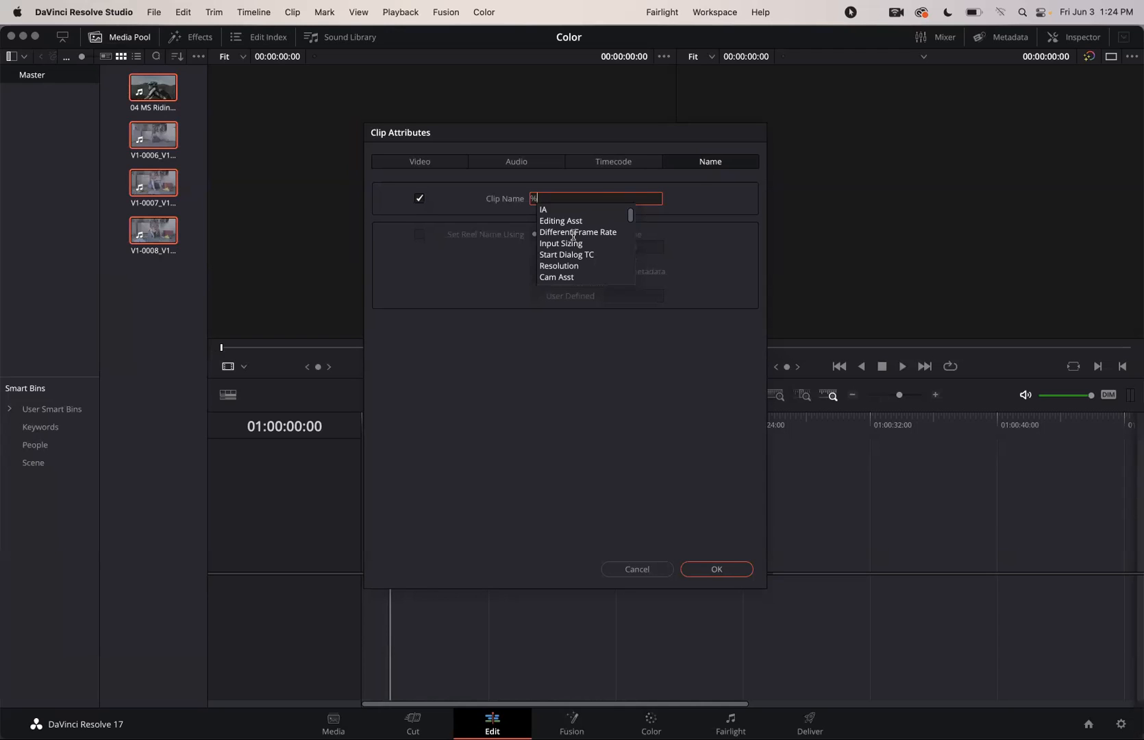
text(key)
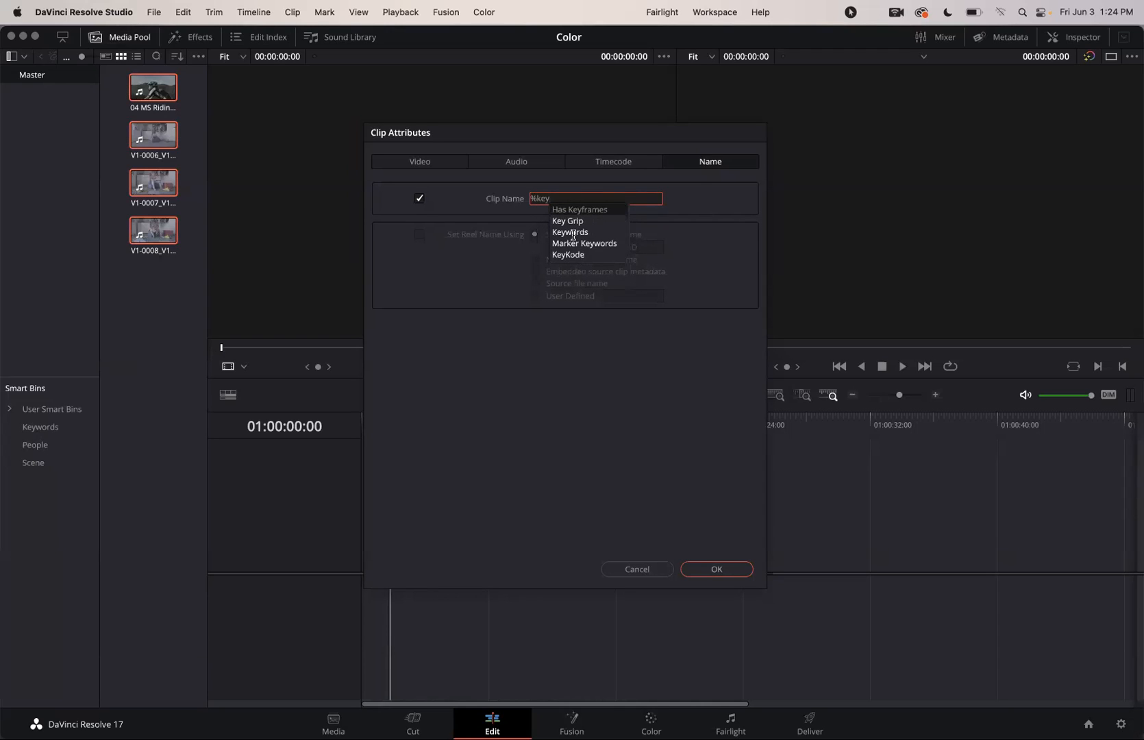
click(572, 234)
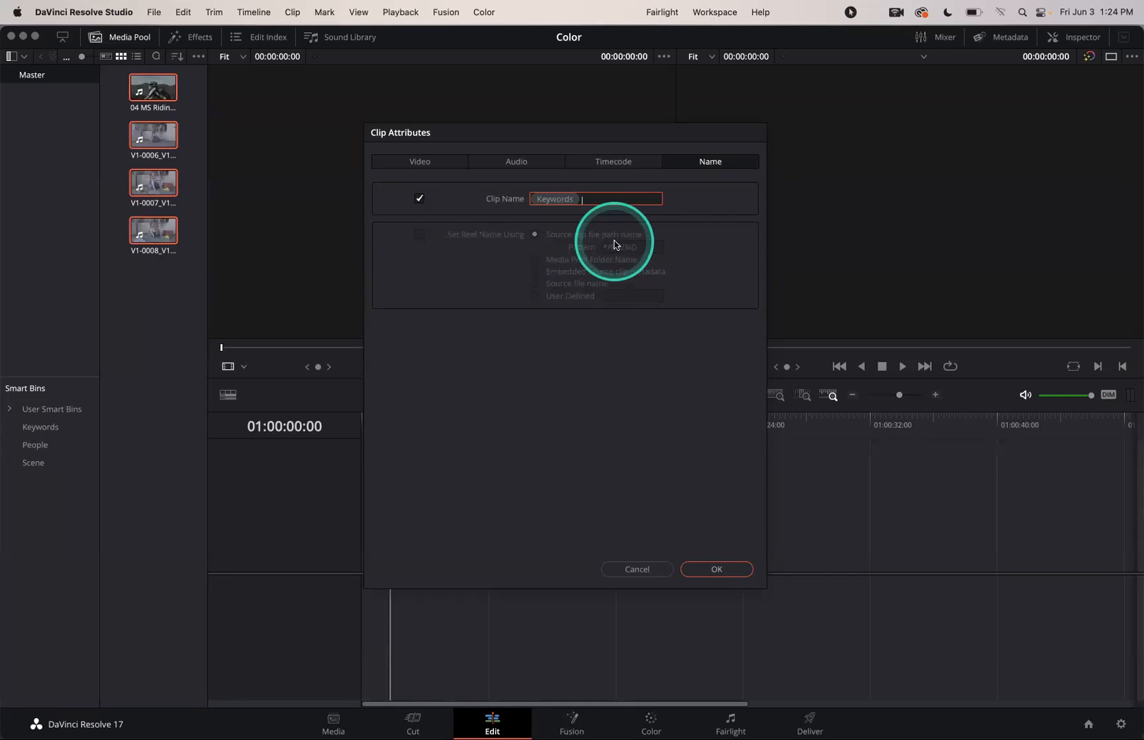
Append the File Name variable after Keywords in the Clip Name and apply the attributes to all four clips.
click(585, 200)
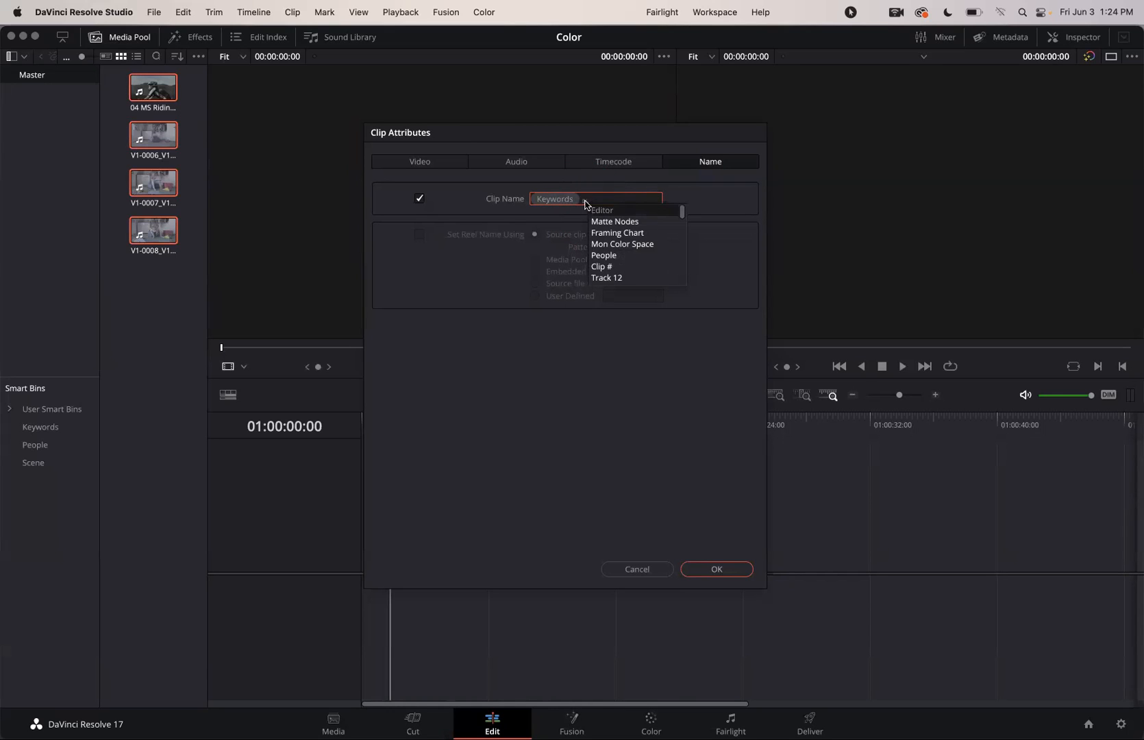
text(File)
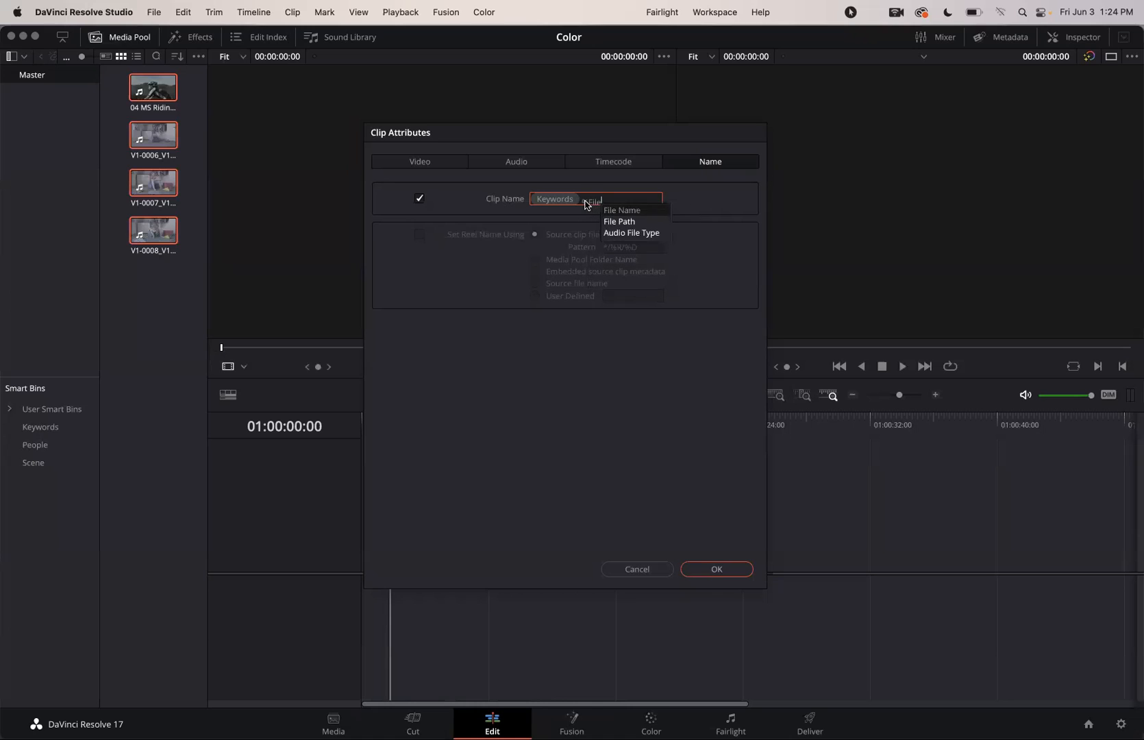
click(611, 210)
click(560, 210)
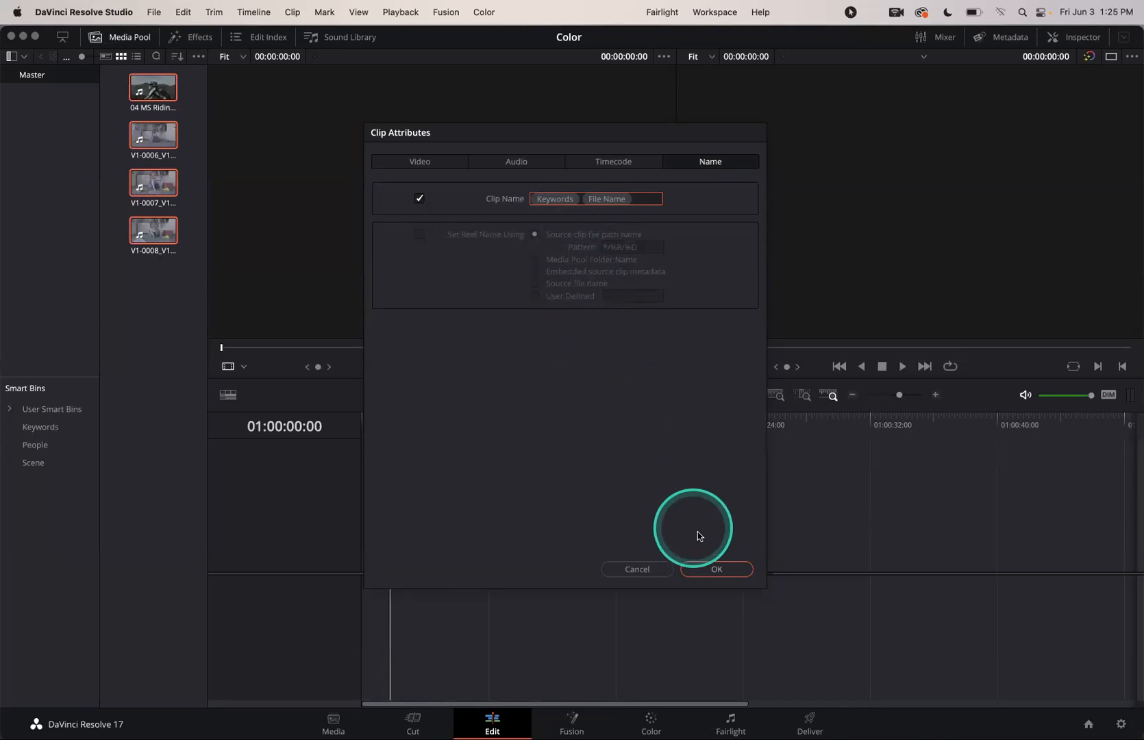
click(717, 569)
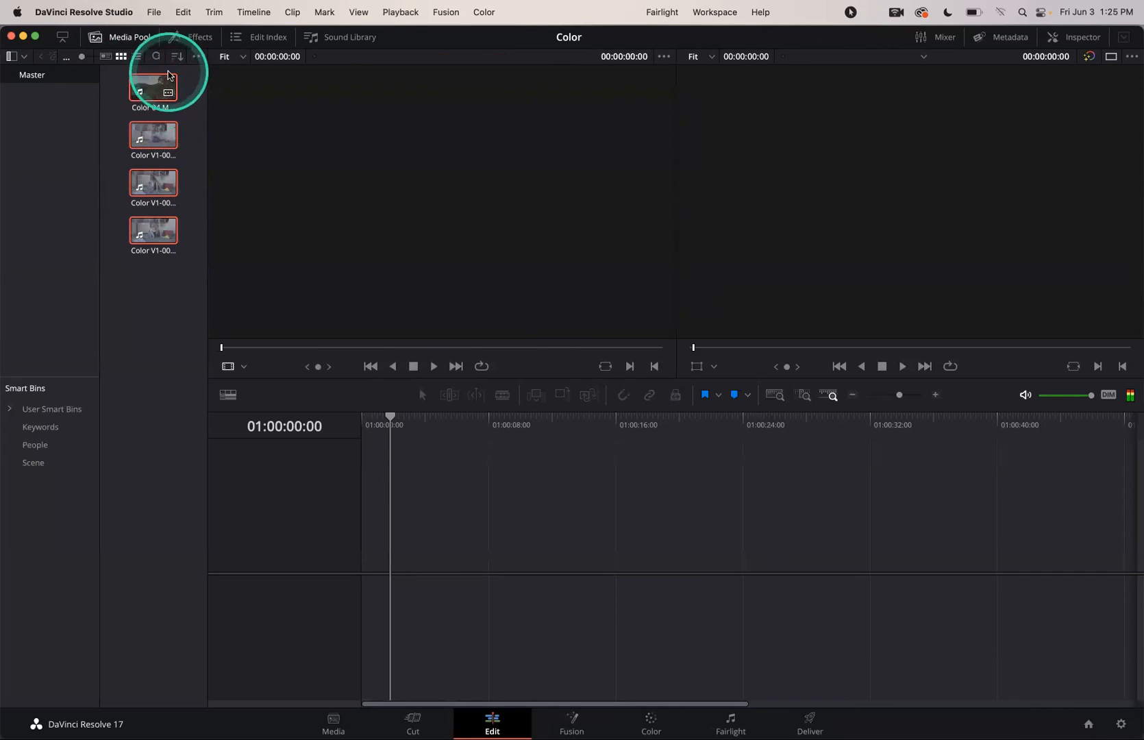
List the media pool clips with a widened name column to read the full clip names, and reset the UI layout.
click(137, 57)
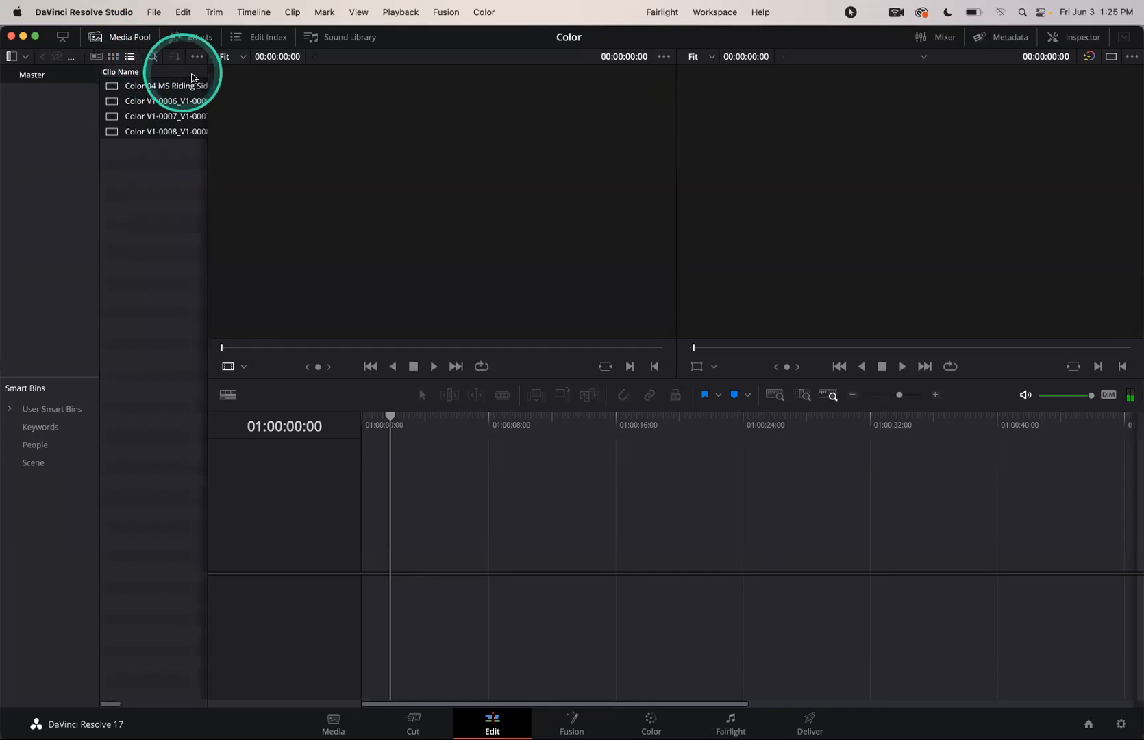
drag(210, 77, 478, 75)
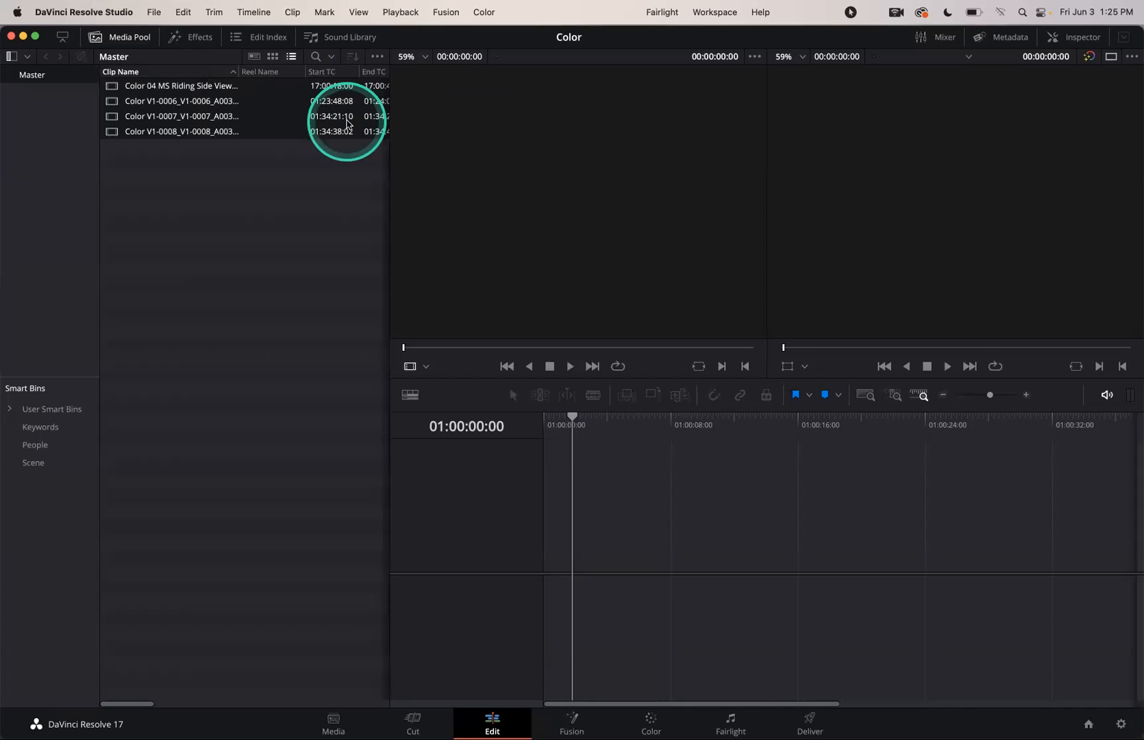
drag(234, 69, 306, 68)
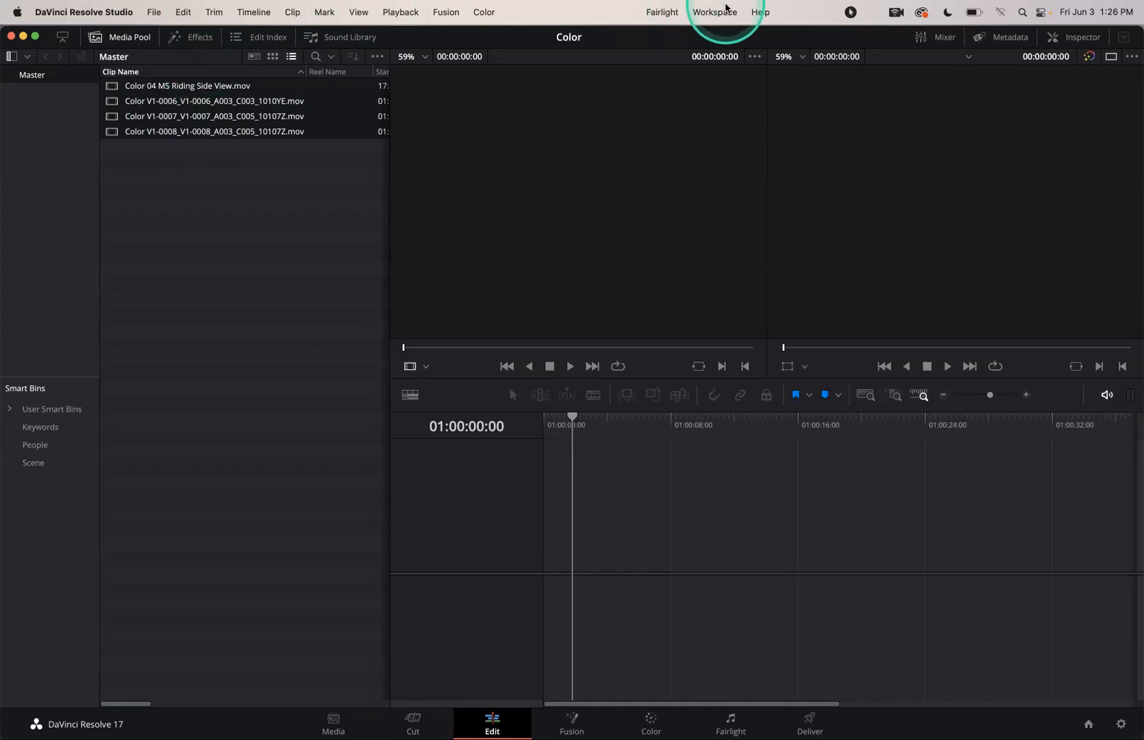
click(725, 10)
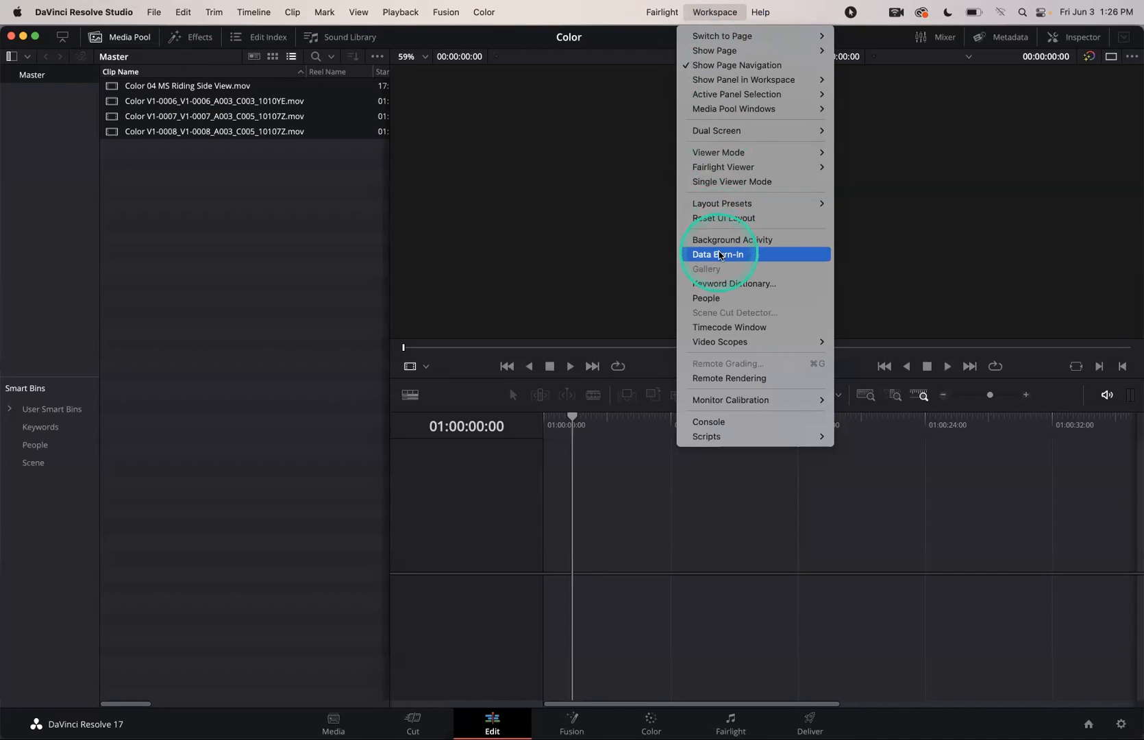
click(712, 218)
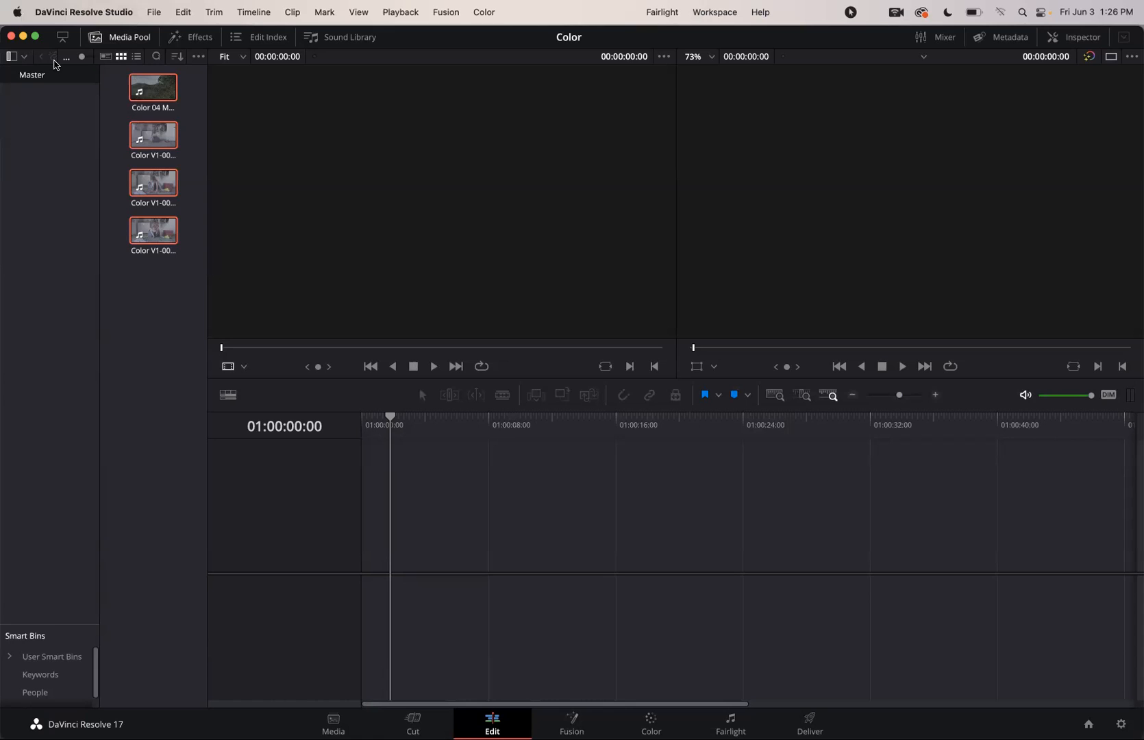
Load the Color 04 MS Riding Side View clip in the source viewer and play through it.
click(141, 89)
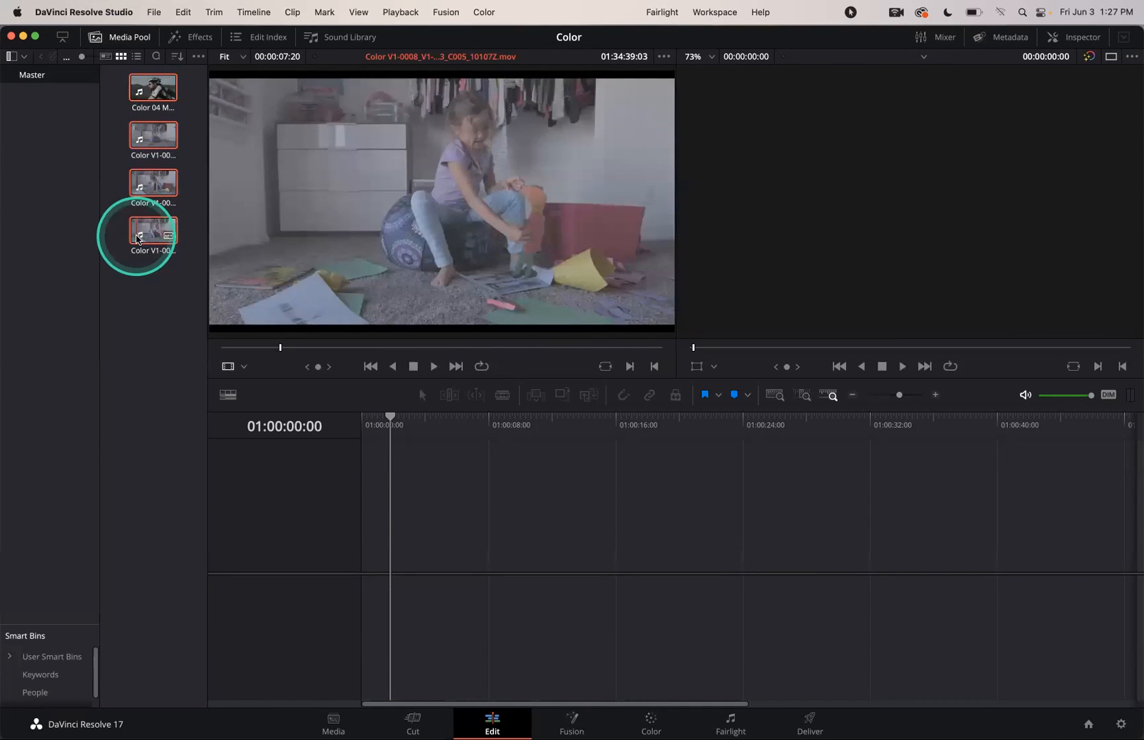
click(163, 281)
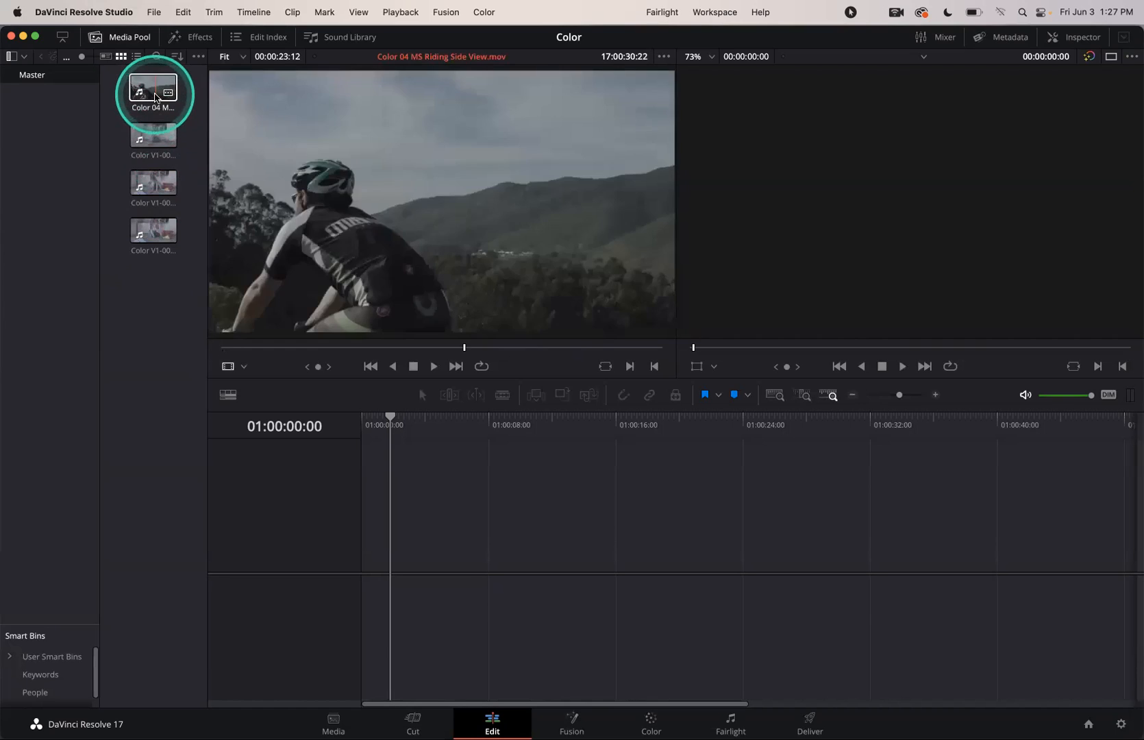
click(152, 92)
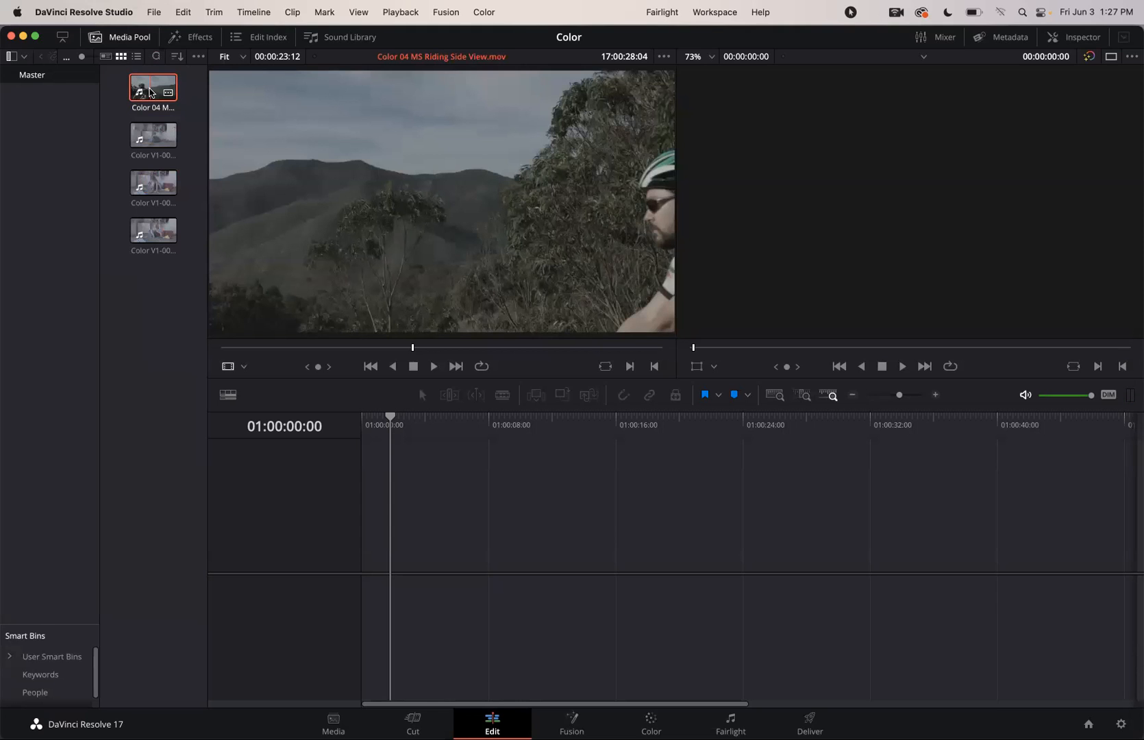
key(space)
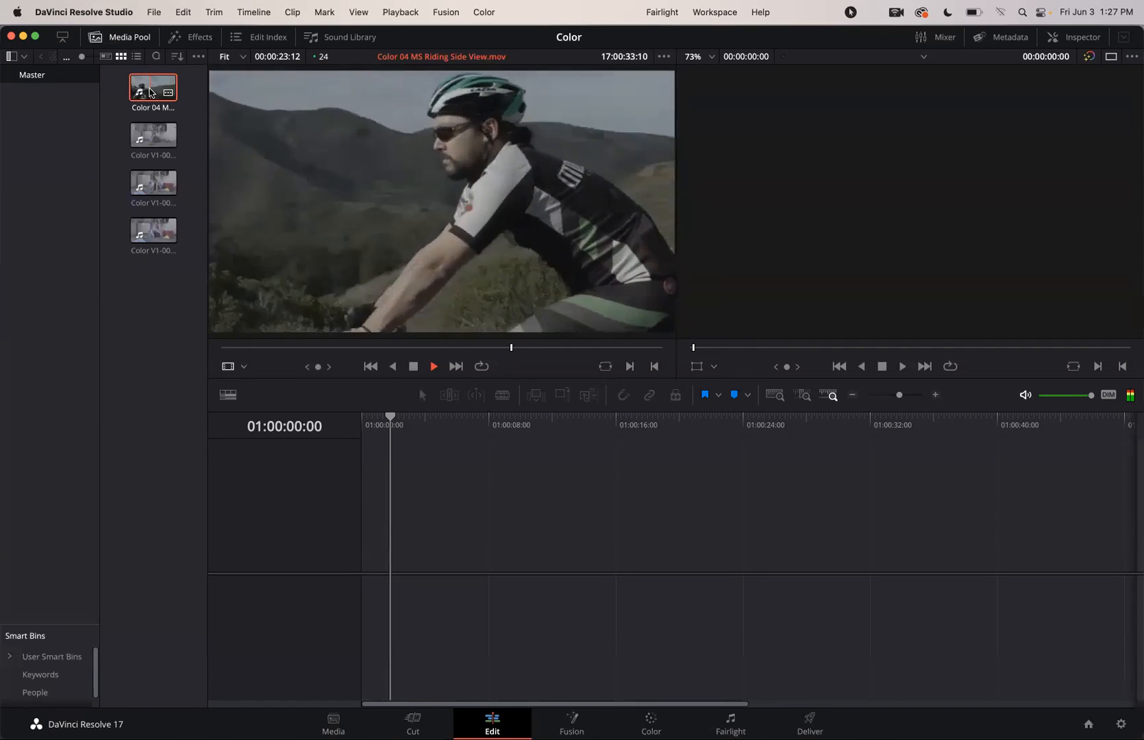
key(space)
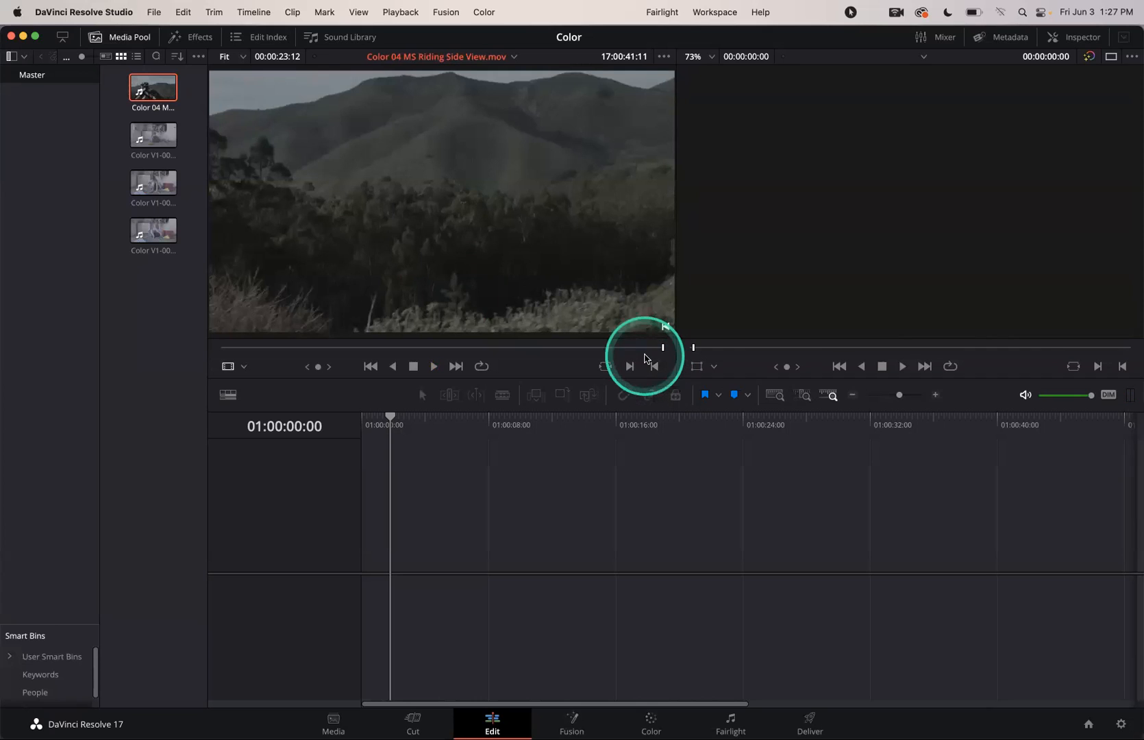
Mark an In point at 17:00:34:15 on the Color 04 MS Riding Side View clip in the source viewer.
click(326, 12)
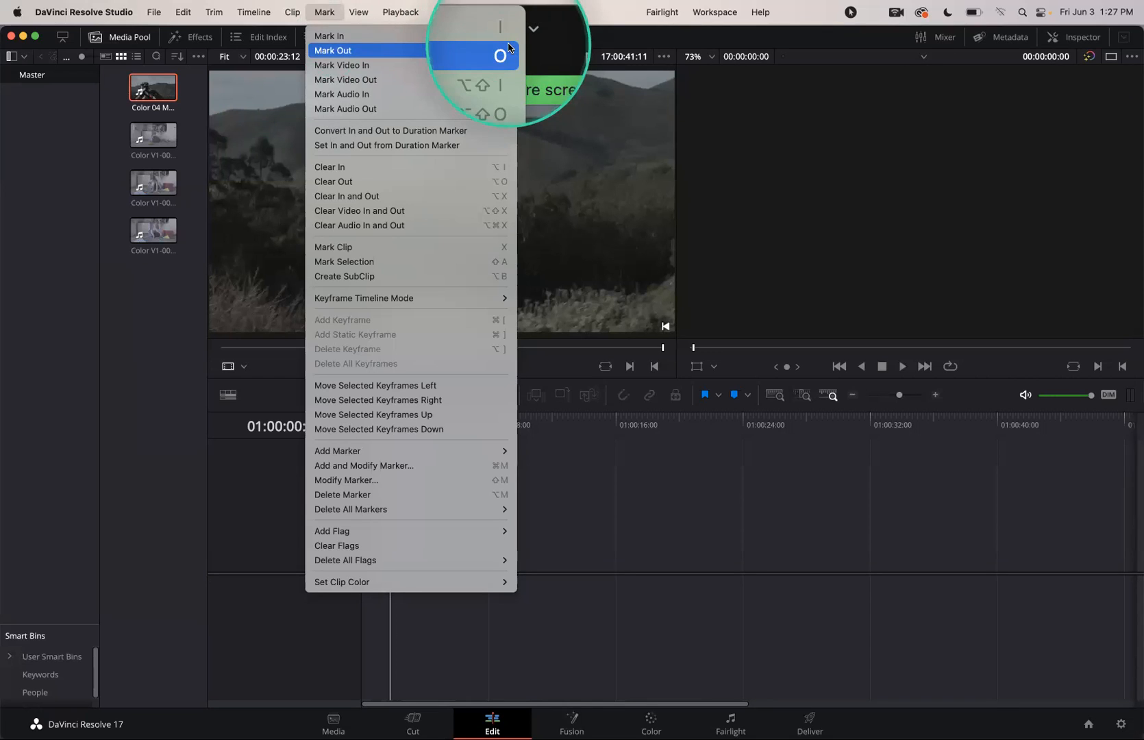
click(253, 513)
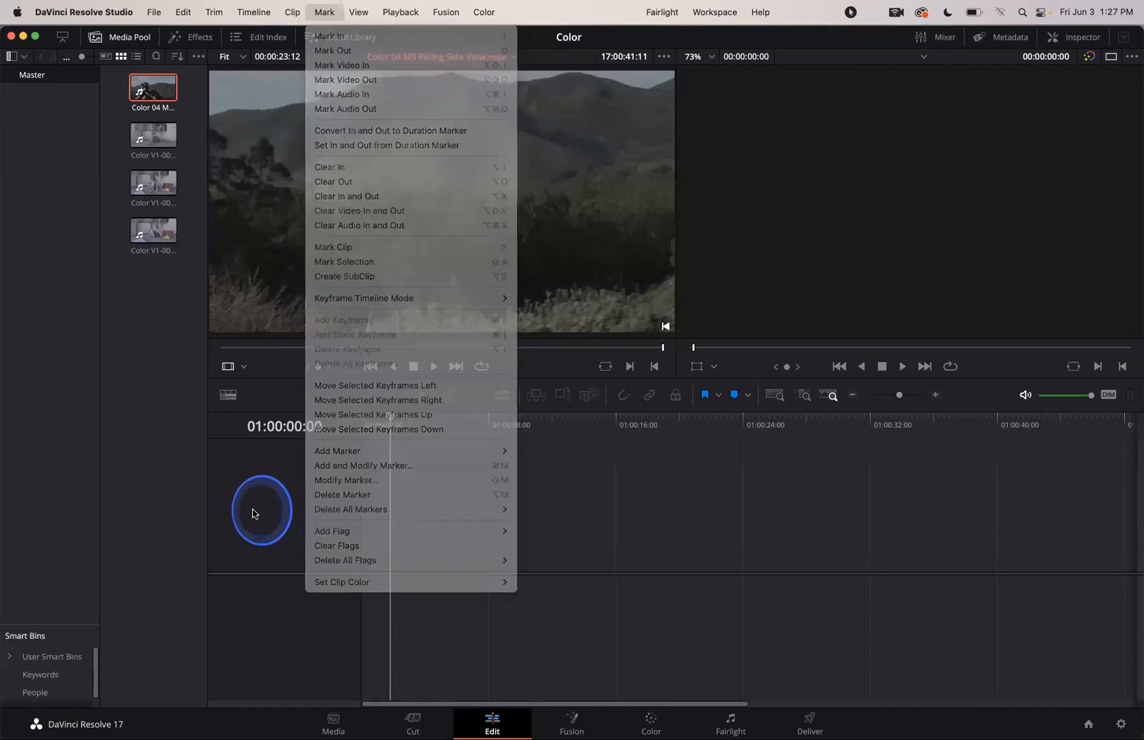
click(494, 347)
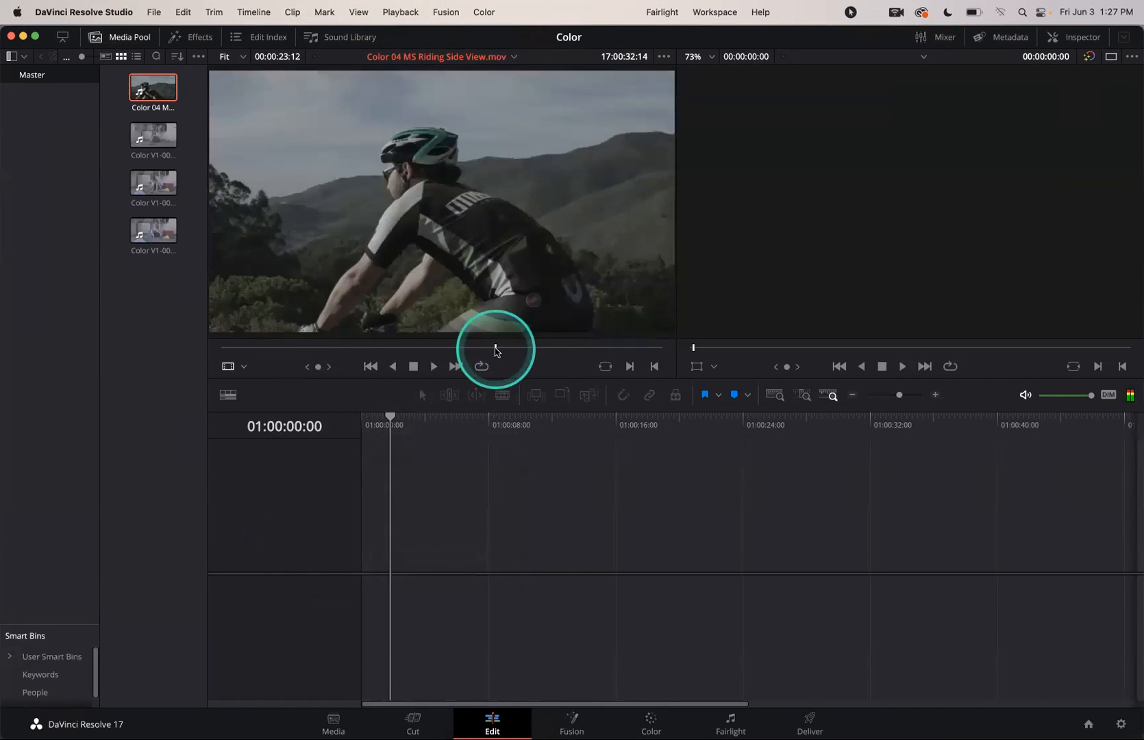
key(space)
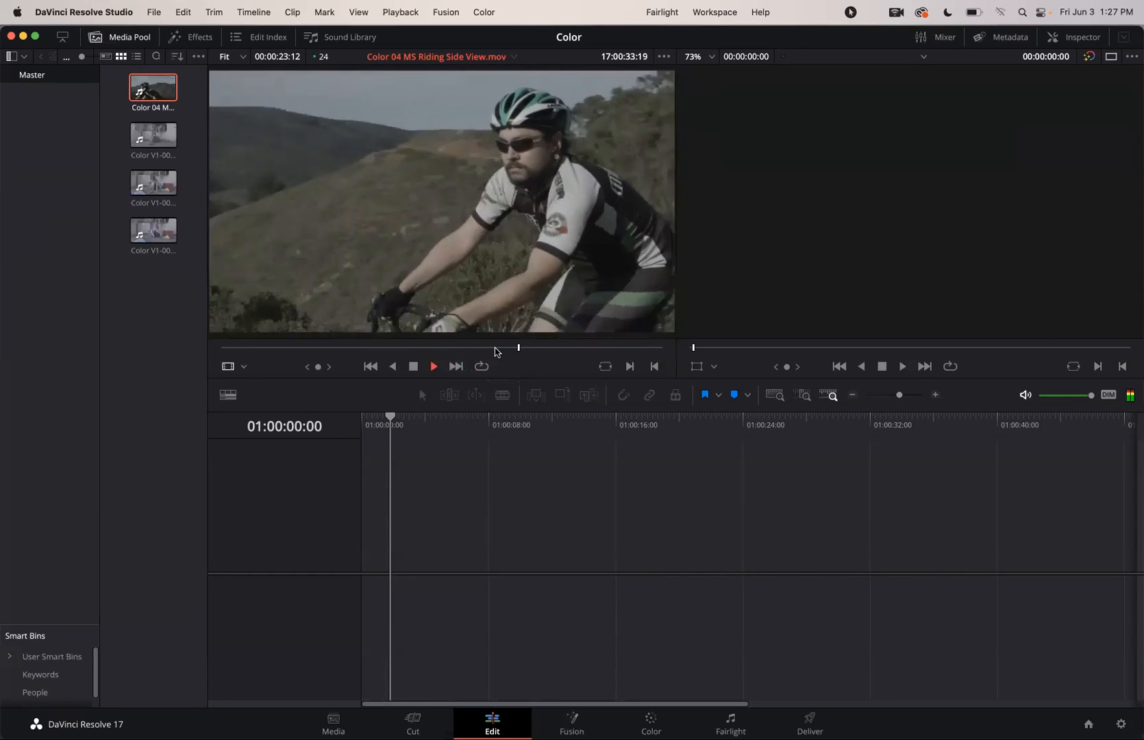
key(space)
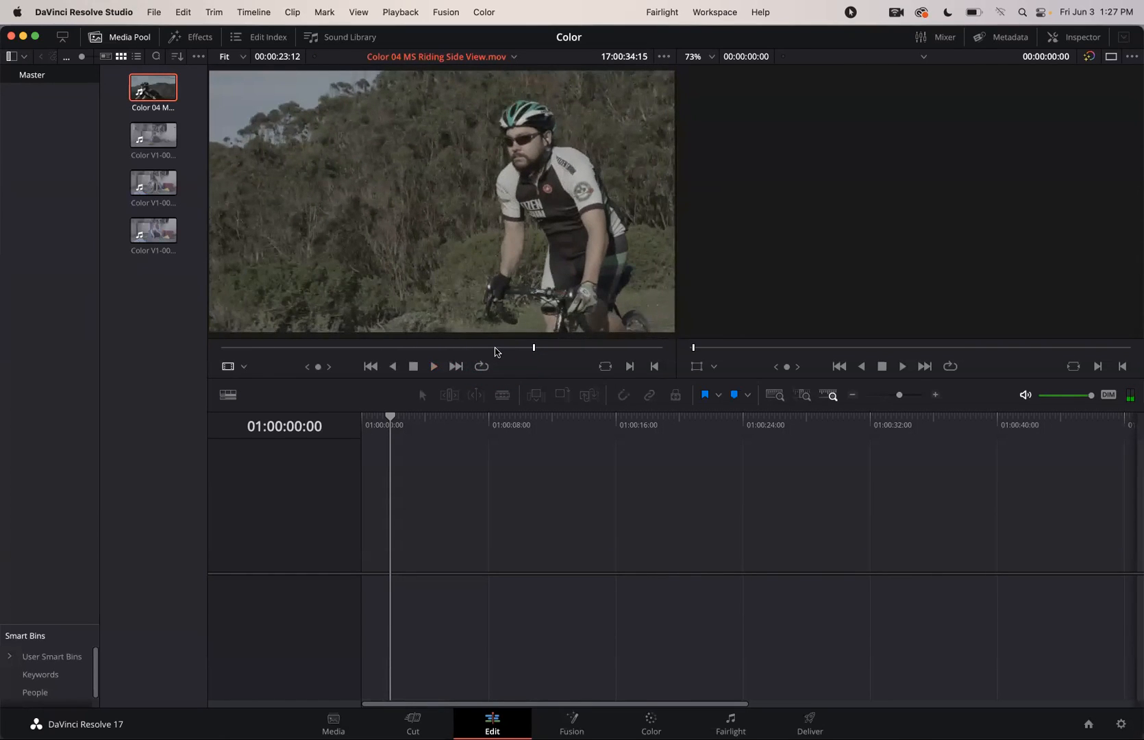
key(i)
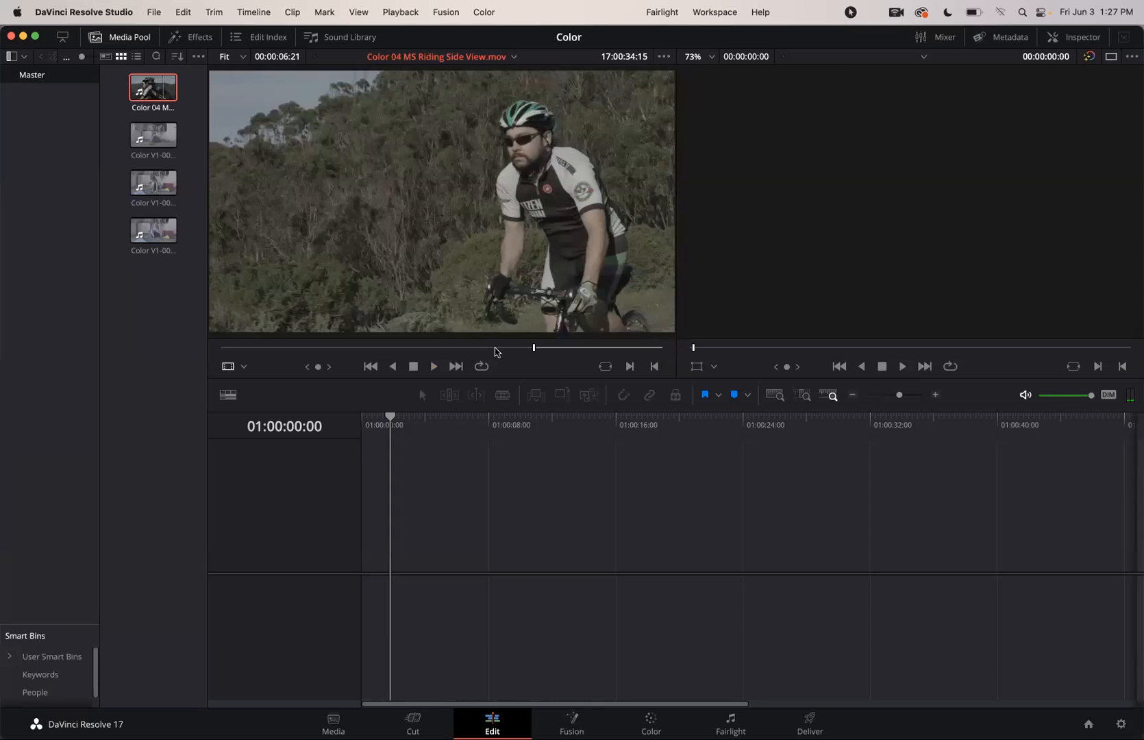
Create a timeline from the marked riding clip and add the Color V1-0006, V1-0007 and V1-0008 clips directly after it.
click(532, 354)
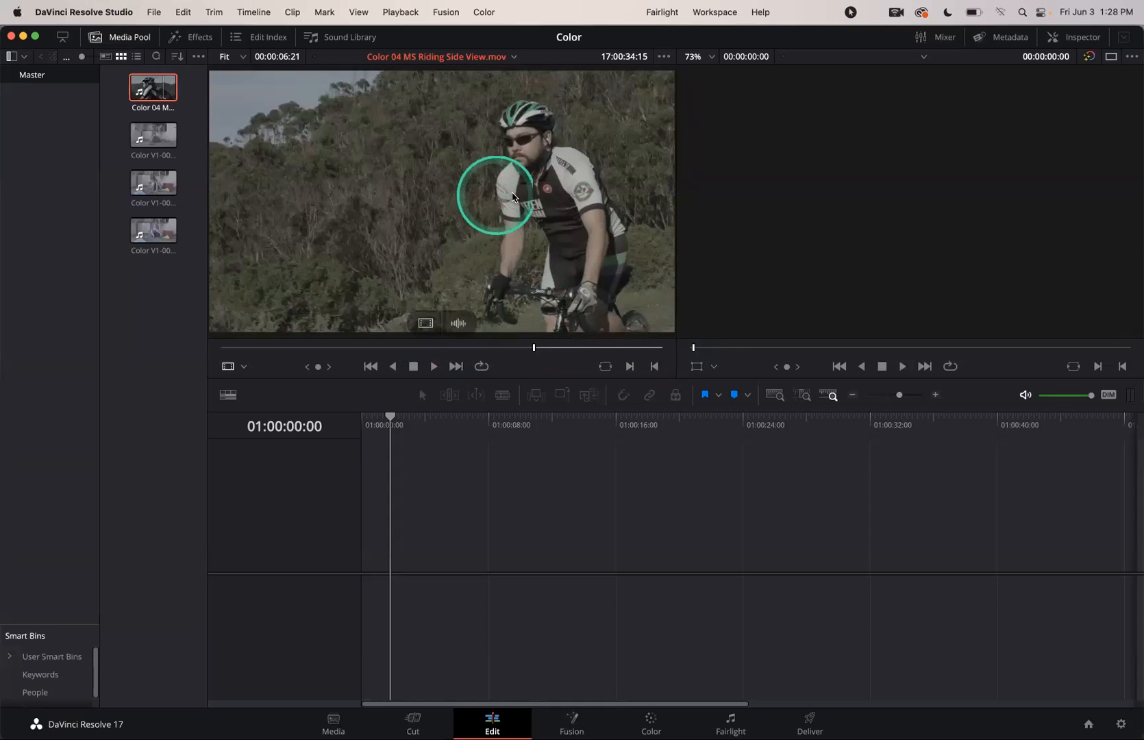
drag(526, 189, 363, 581)
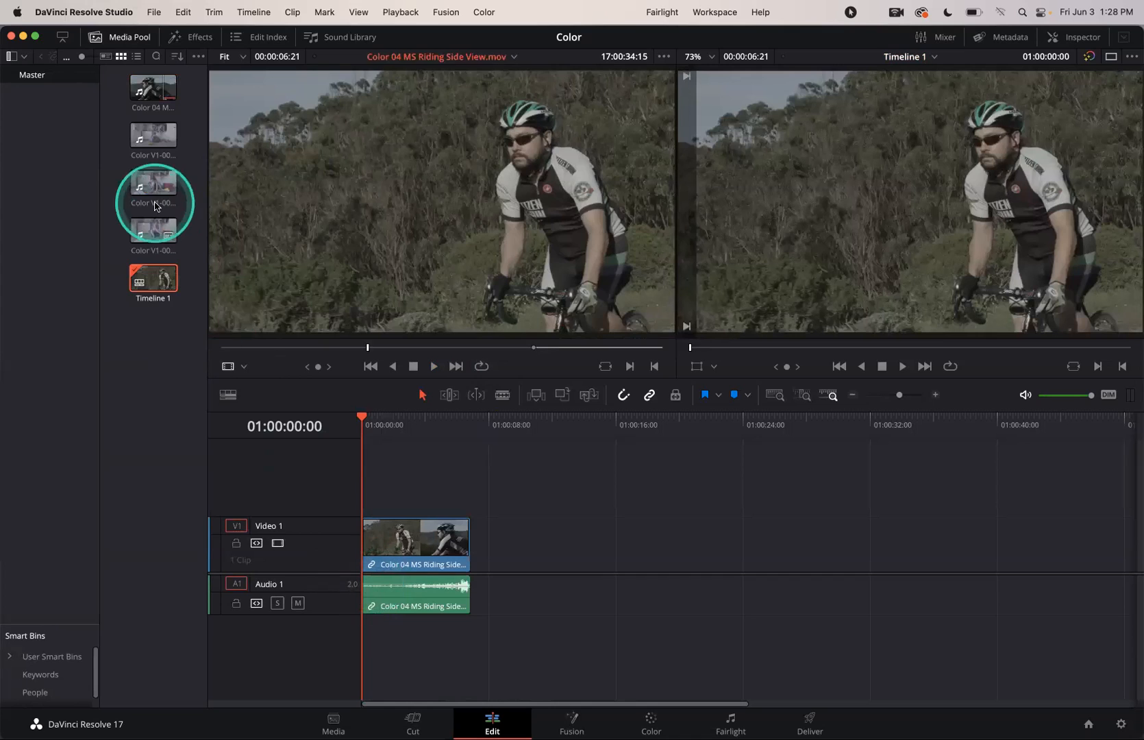
click(154, 138)
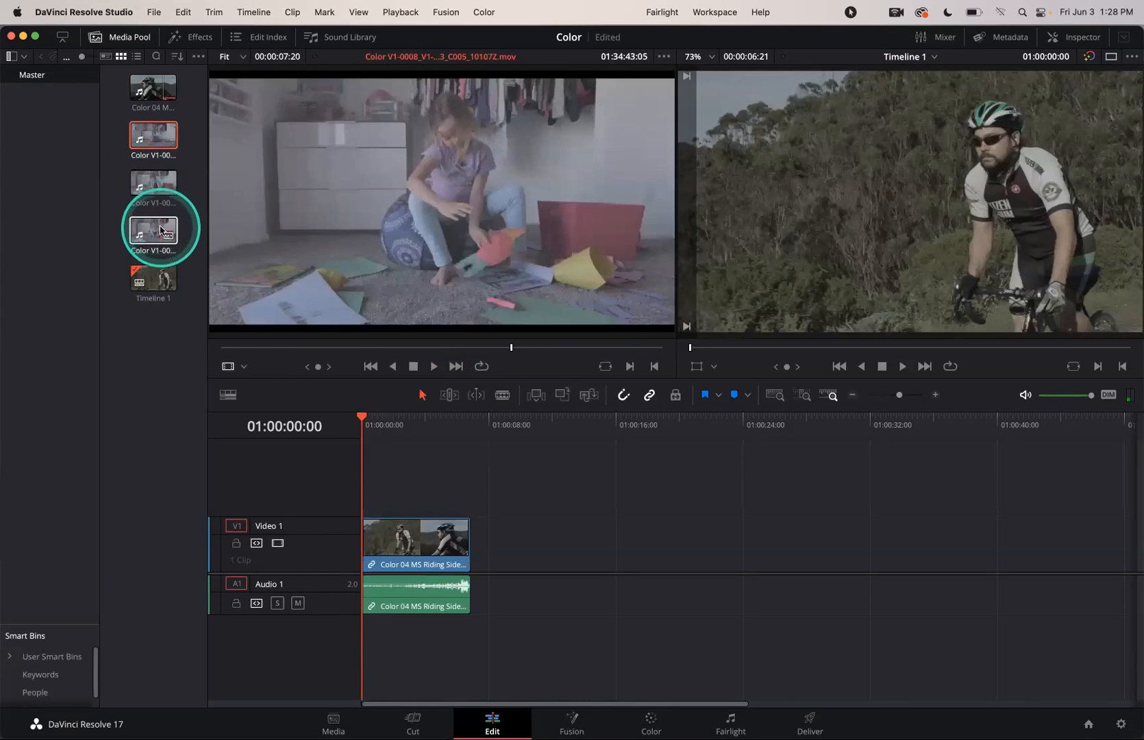
shift+click(160, 229)
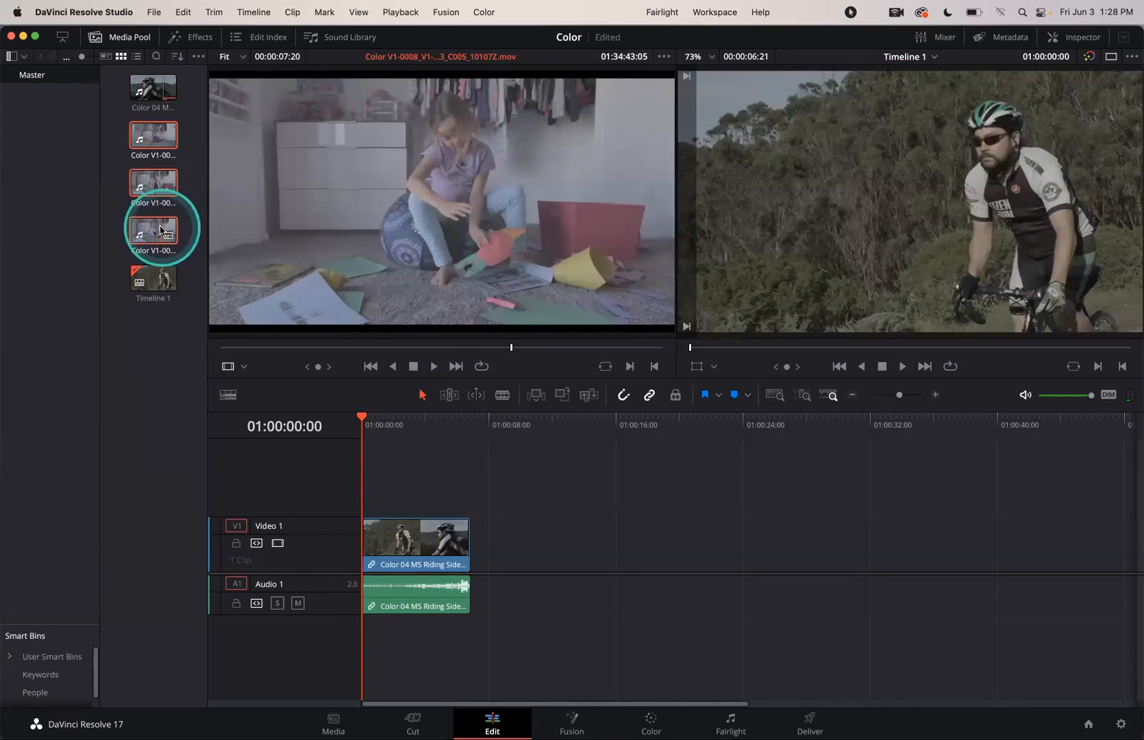
drag(147, 135, 485, 524)
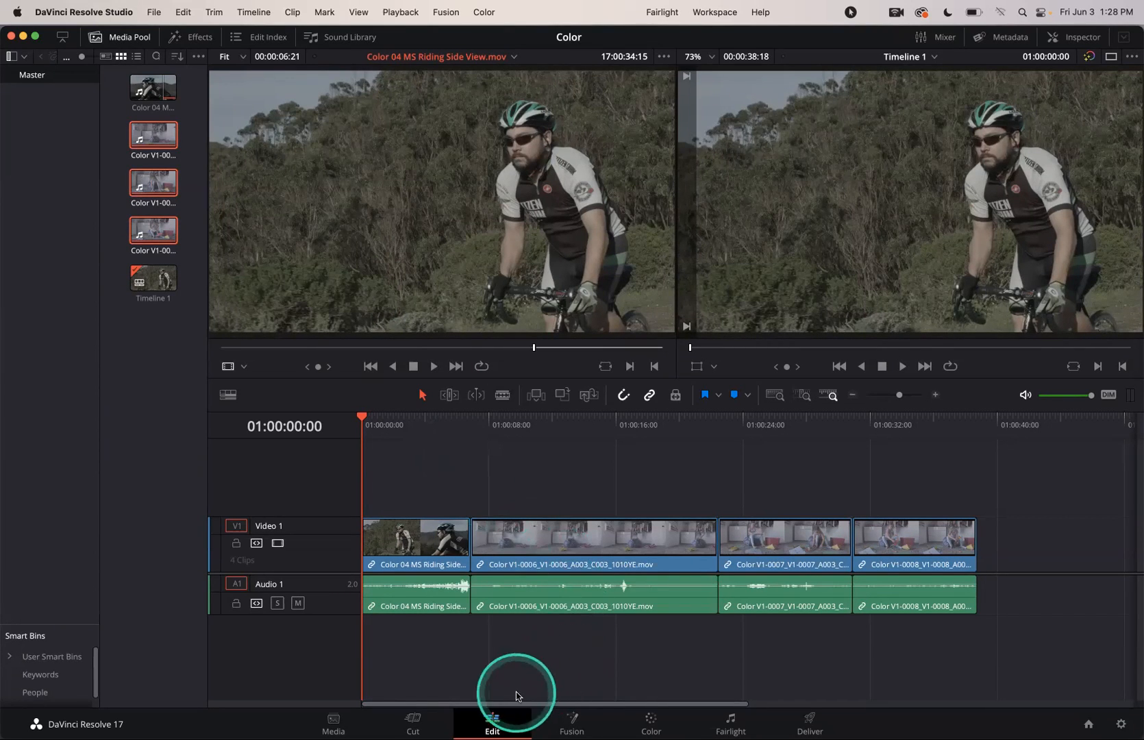
Switch to the Color page for Timeline 1 and reset its UI layout.
click(654, 720)
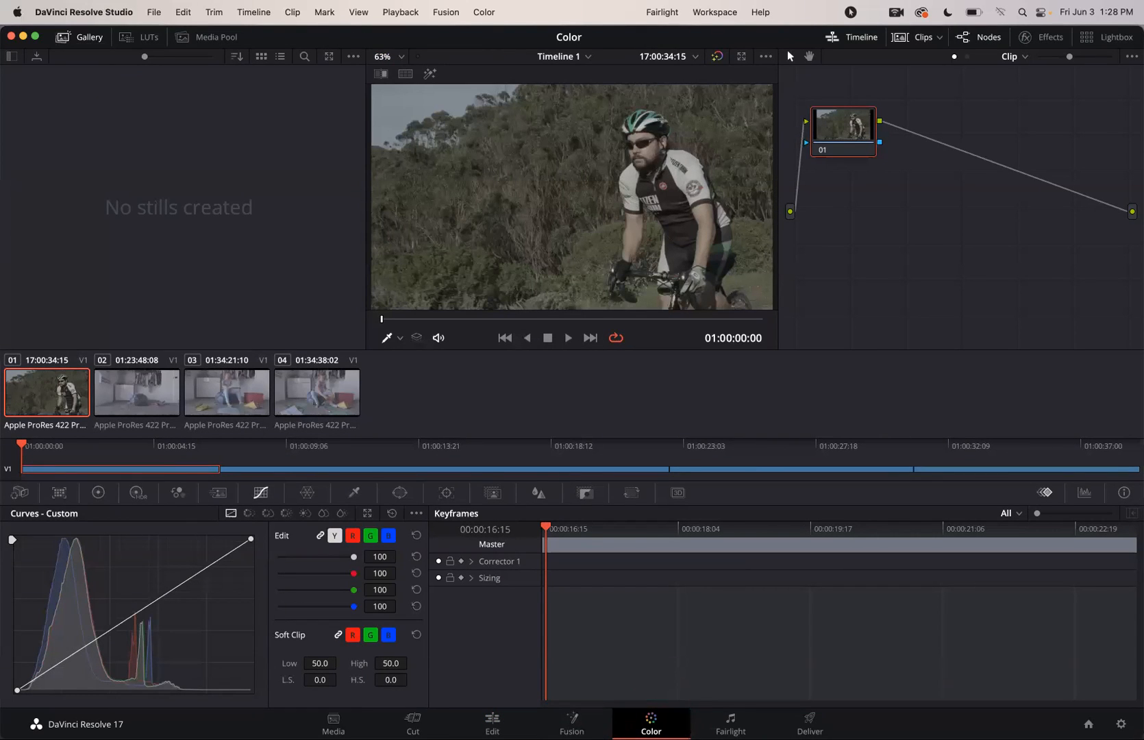
click(713, 13)
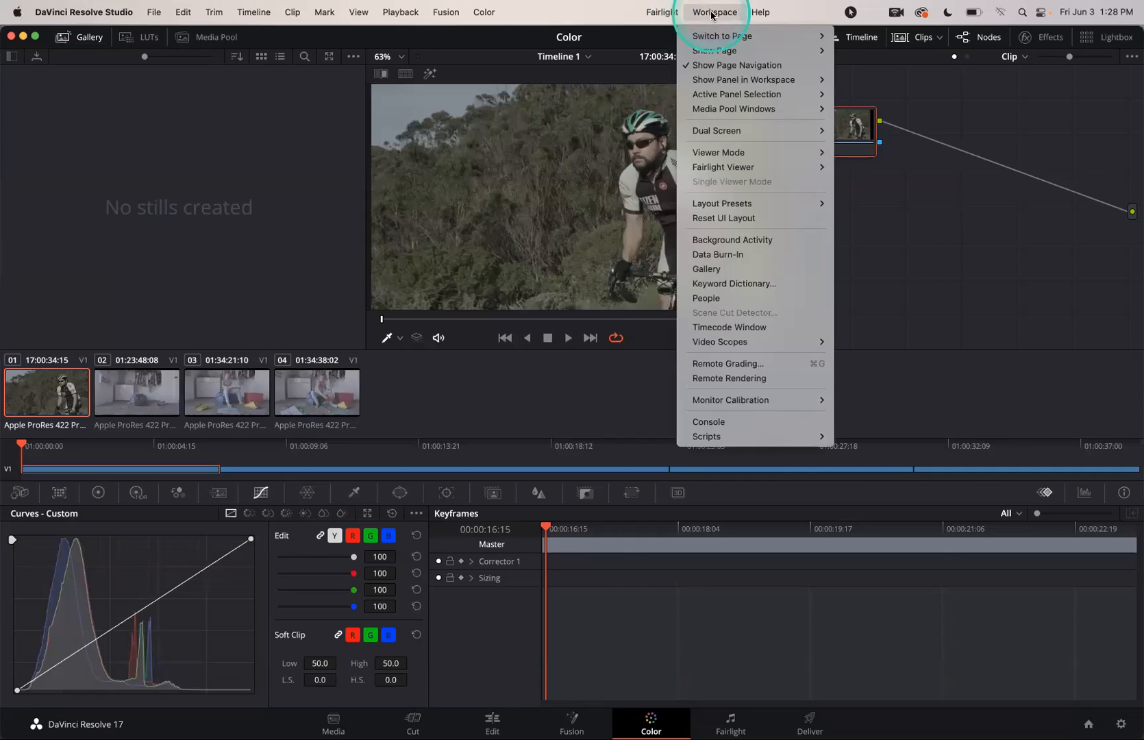
click(713, 218)
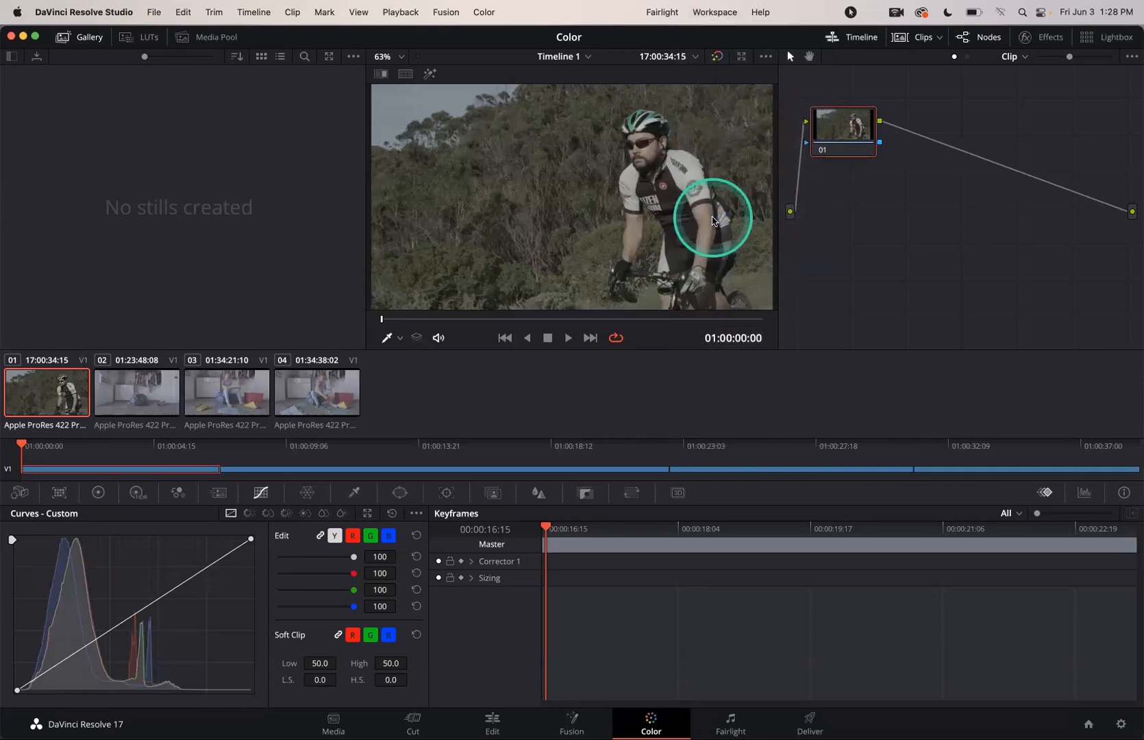
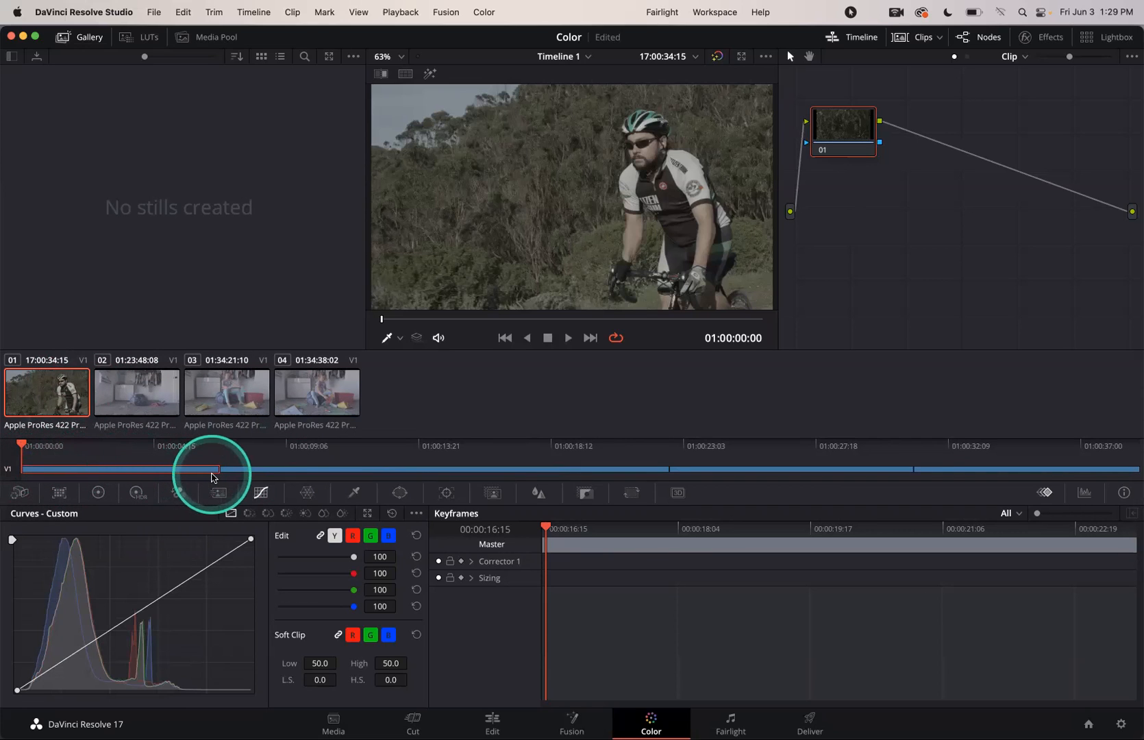
View the second, third and fourth timeline clips in turn, and return to the first riding clip.
click(128, 391)
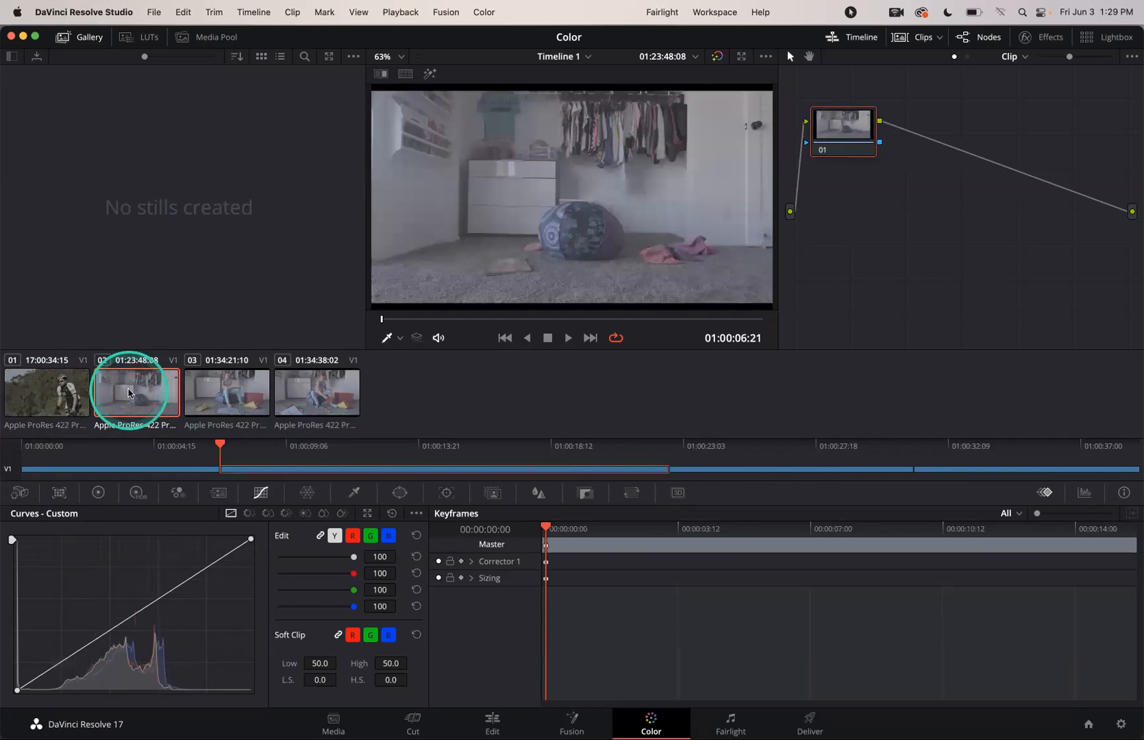
click(224, 394)
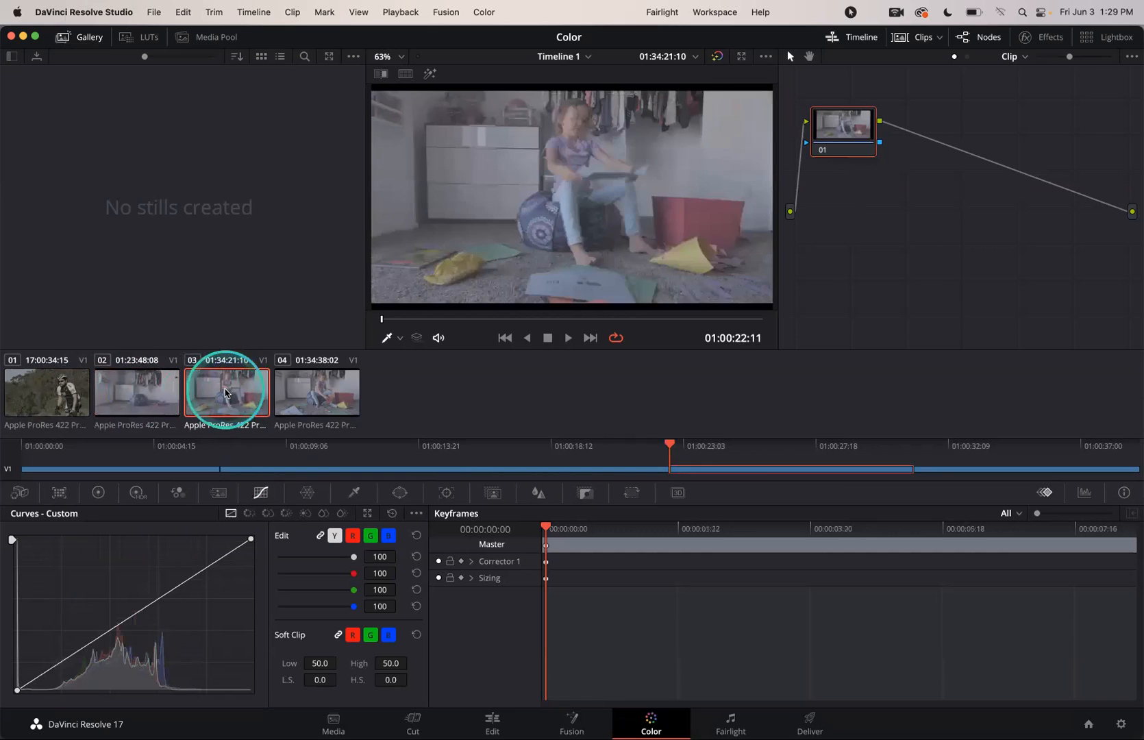
click(301, 388)
click(60, 390)
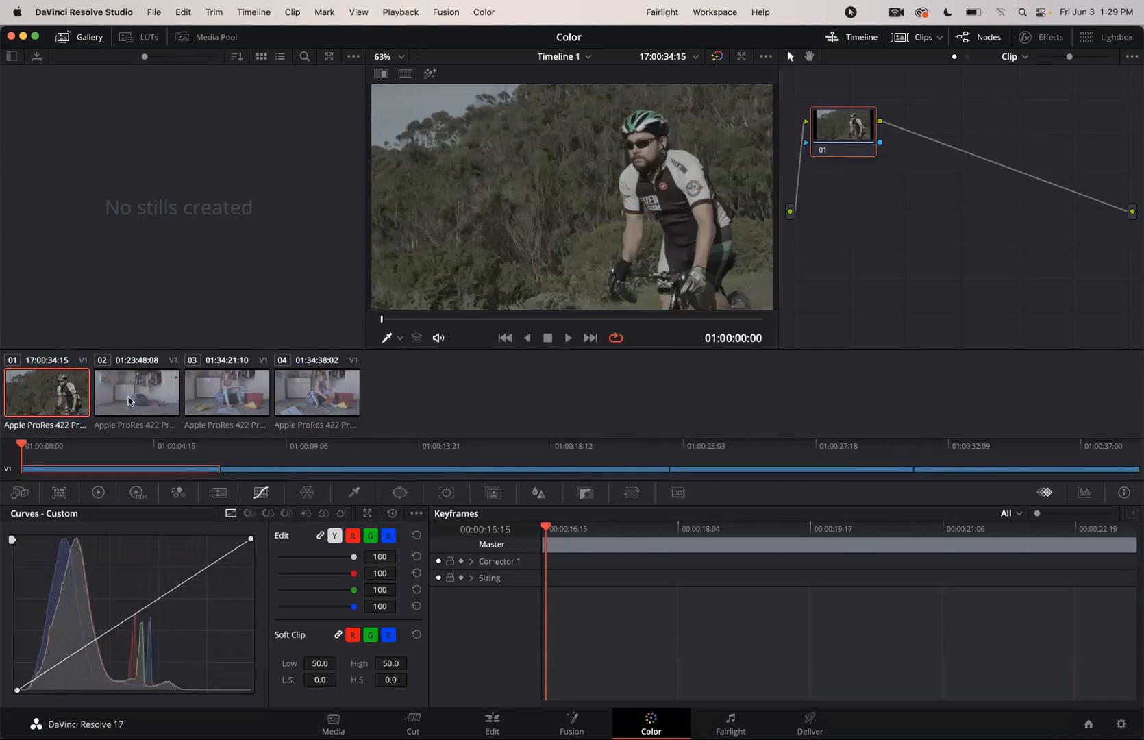
click(851, 608)
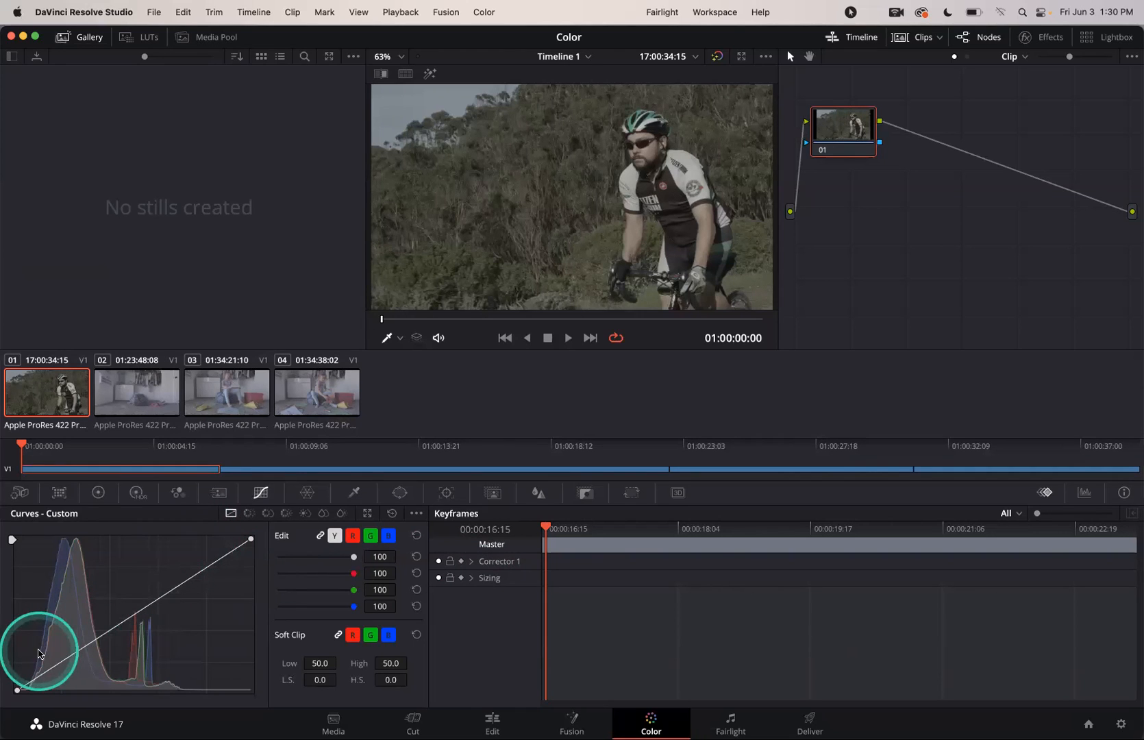
Look at the Primaries color wheels, return to the custom curves, and play the riding clip up to 01:00:01:22.
click(97, 493)
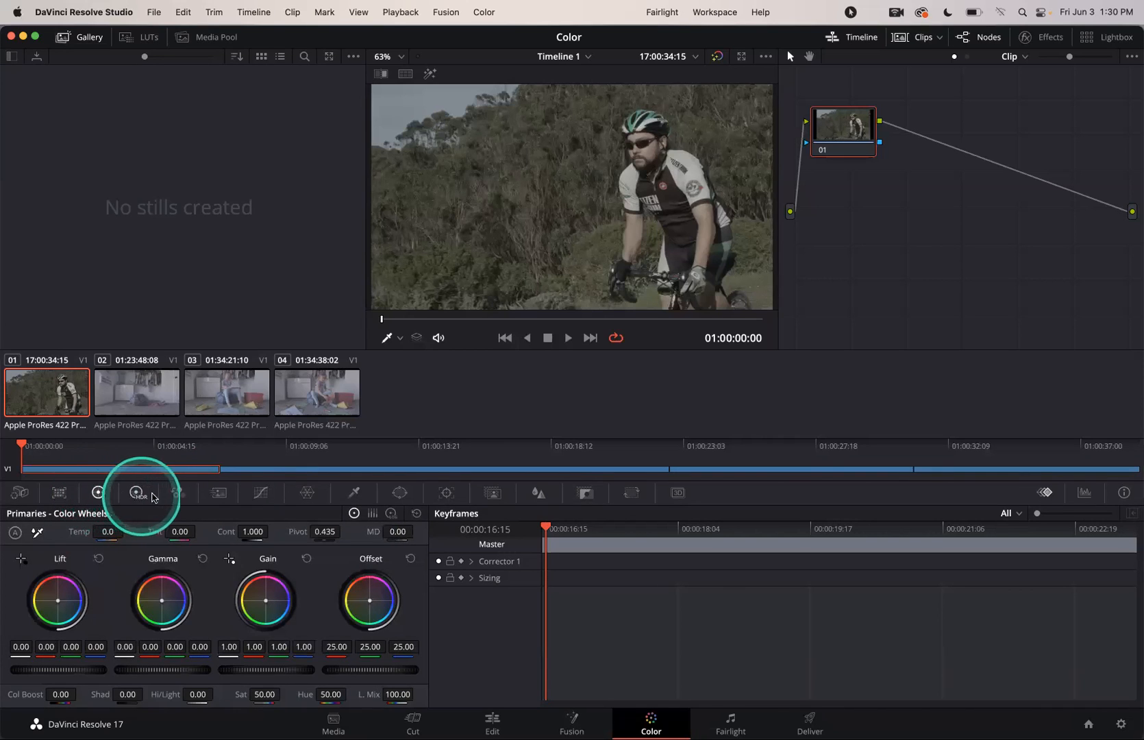
click(259, 492)
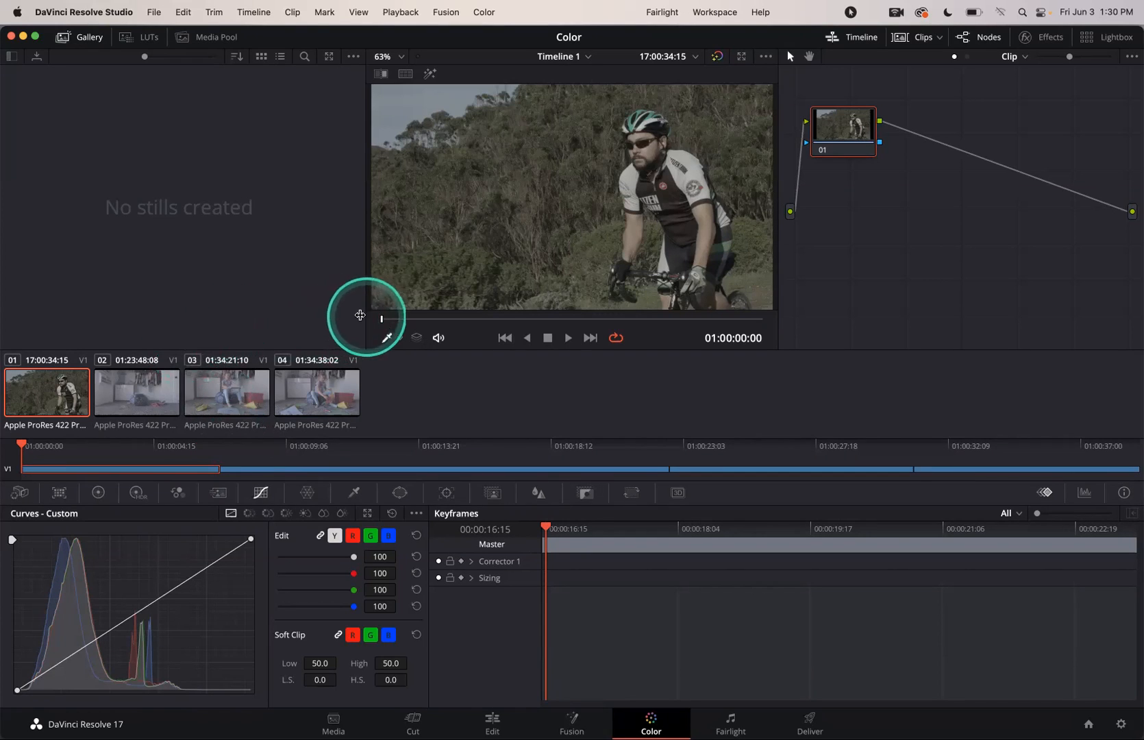
key(space)
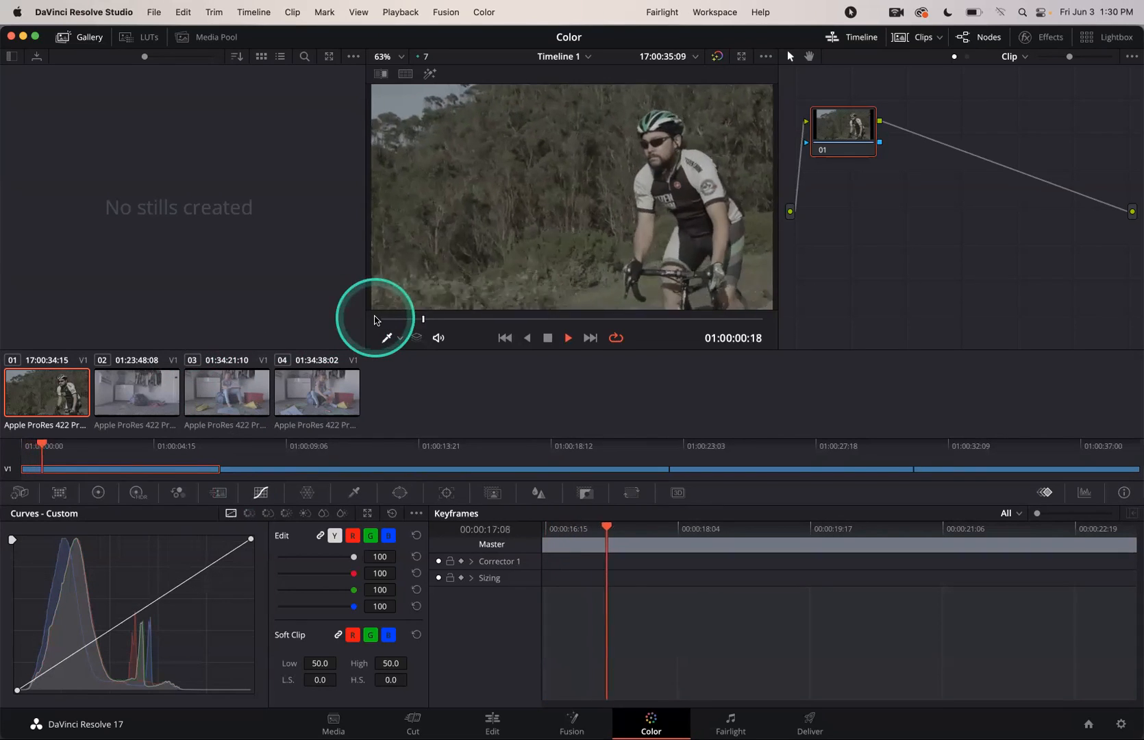
key(space)
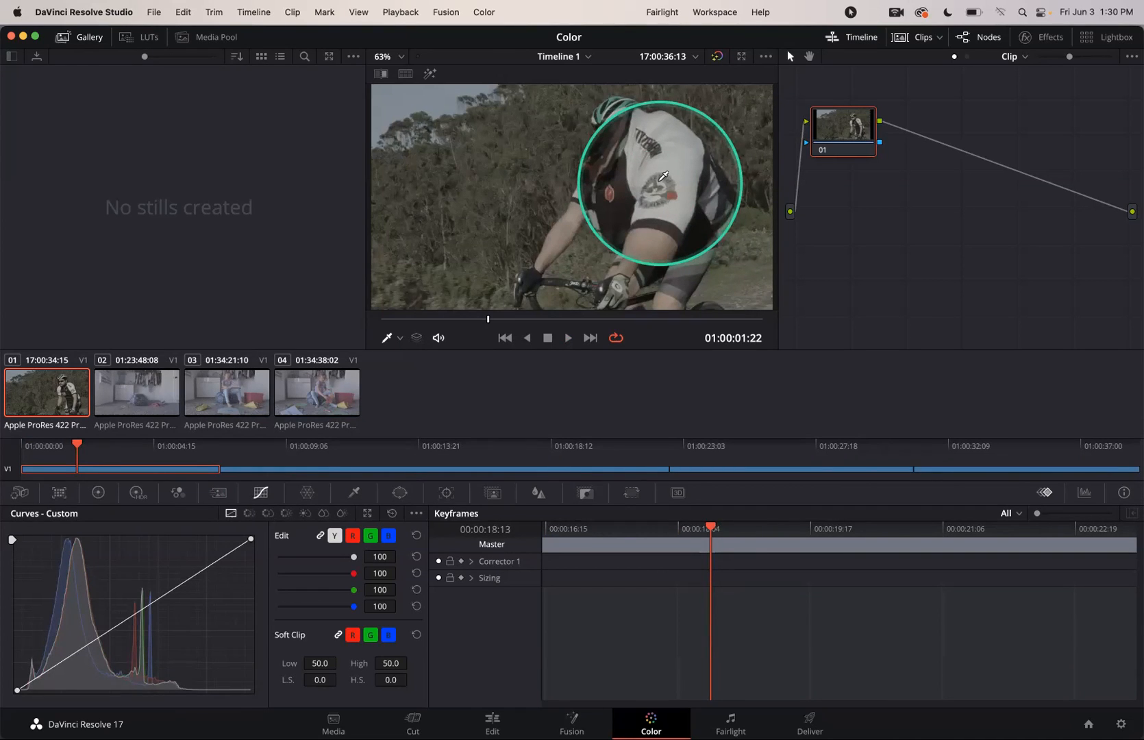
scroll(663, 176, down, 3)
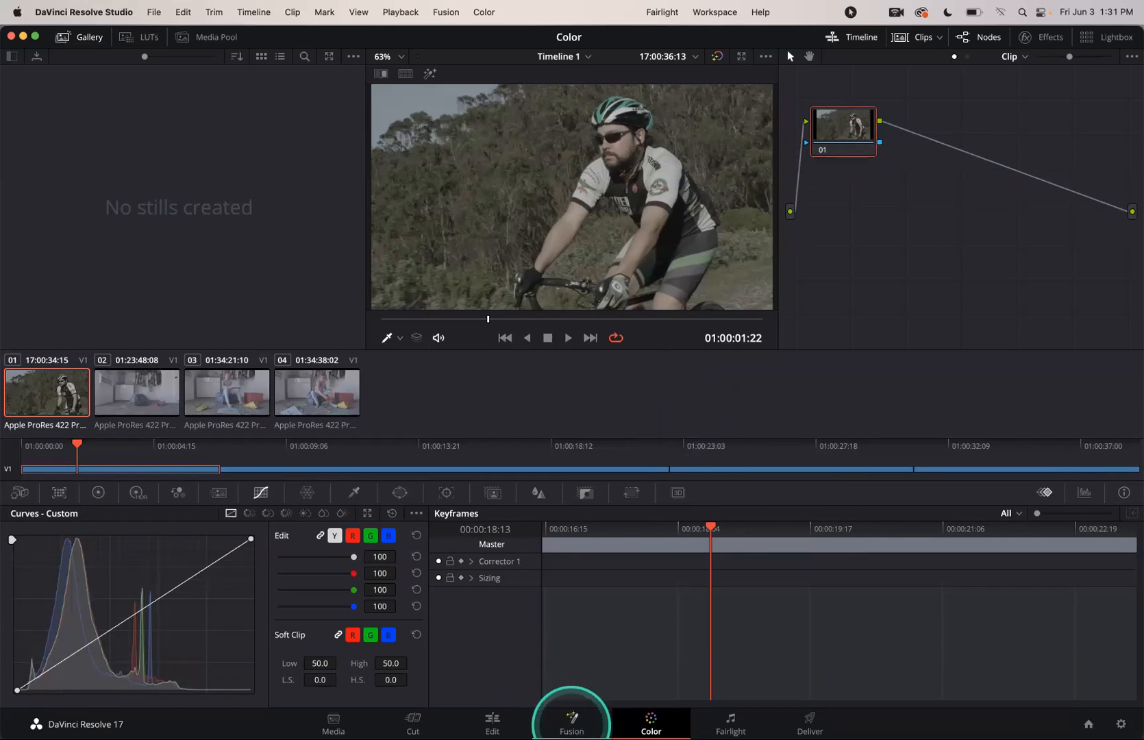
Look at the riding clip's node graph on the Fusion page and return to the Color page.
click(571, 720)
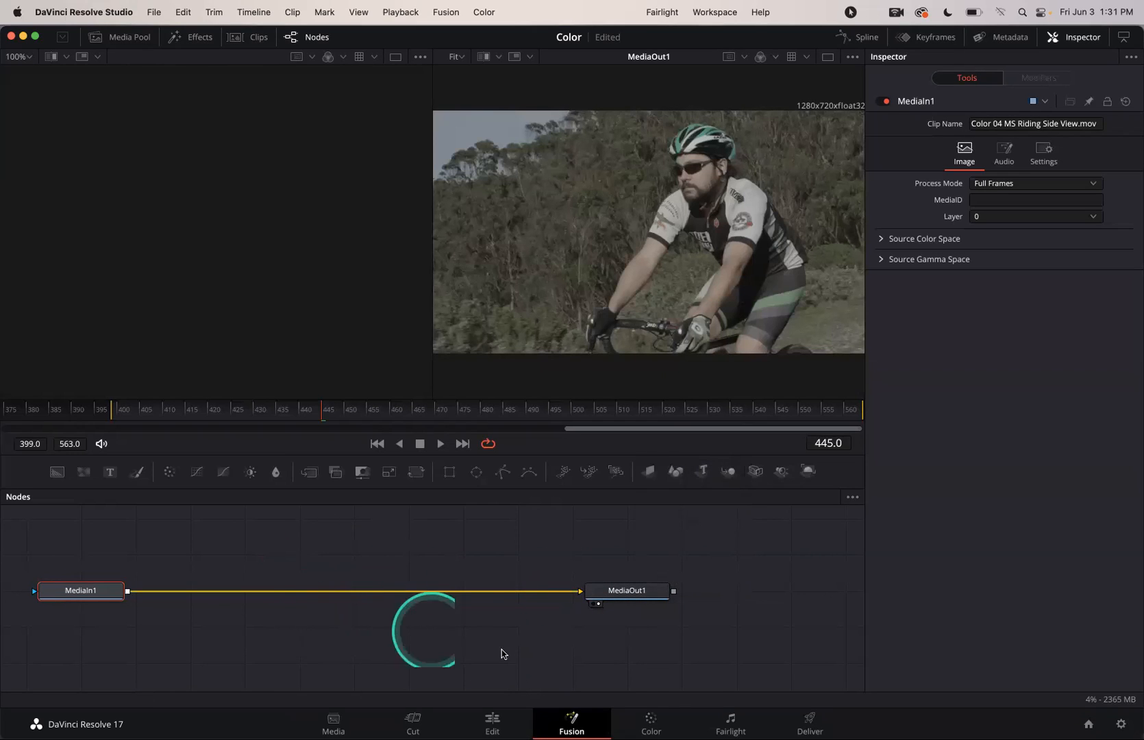
click(650, 720)
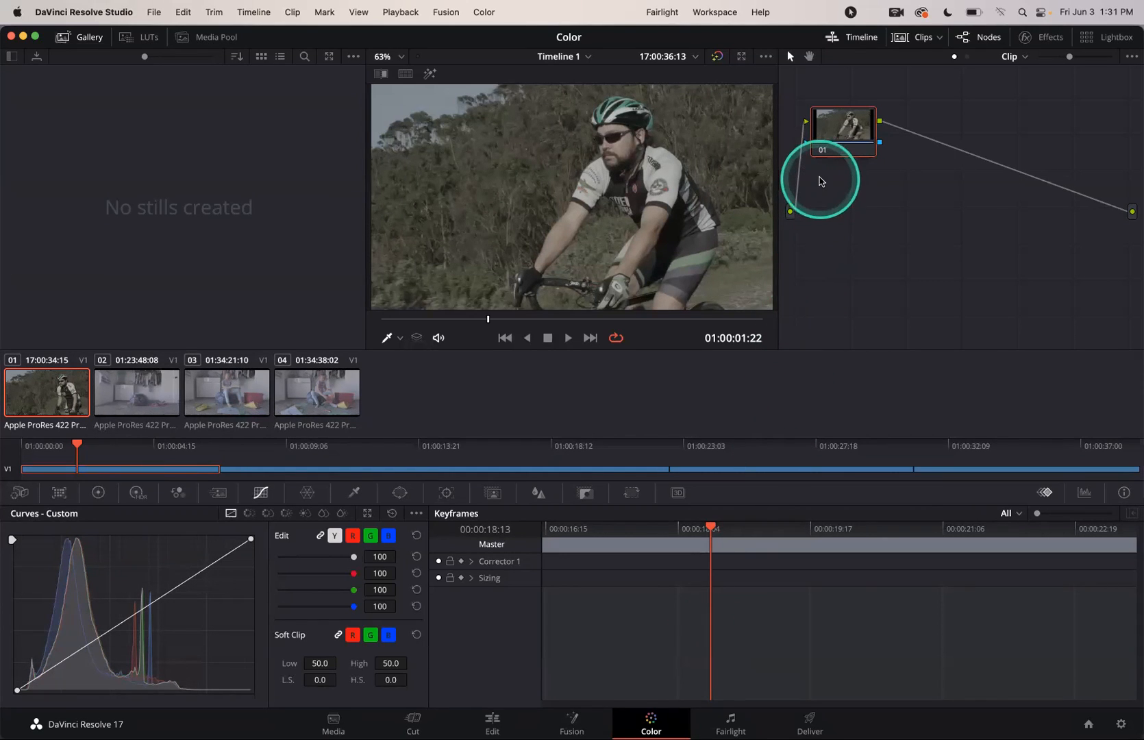
Label the riding clip's node 01 as "Color".
right_click(834, 133)
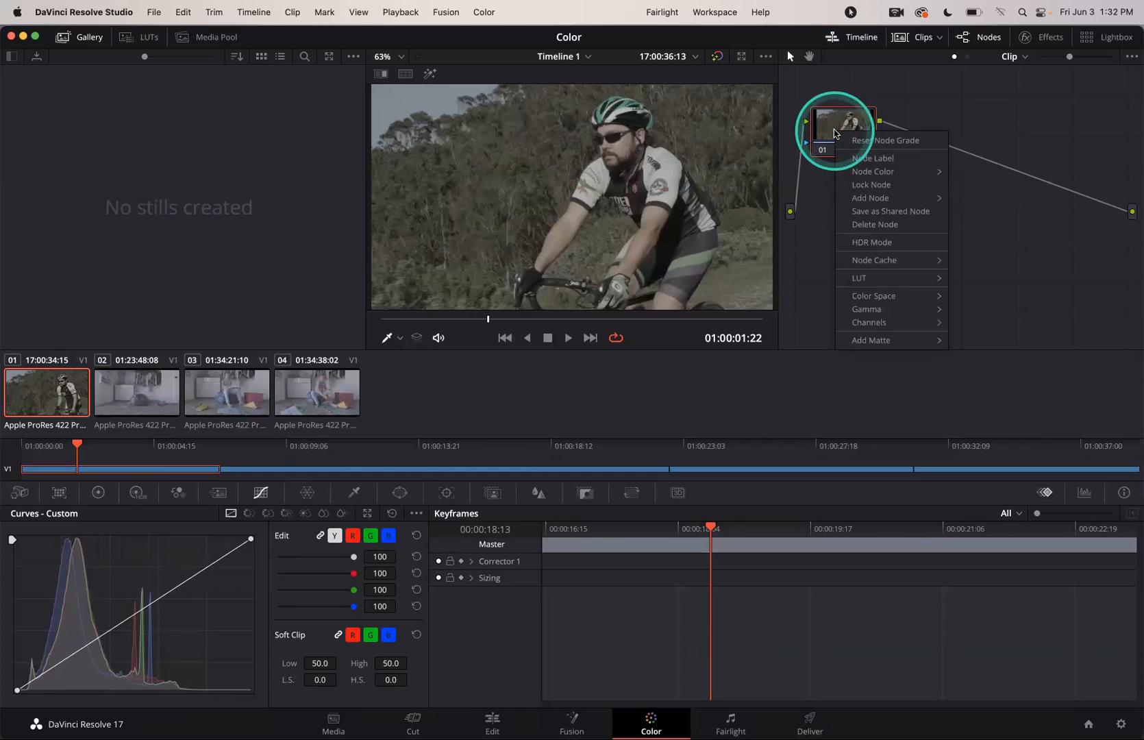
click(855, 158)
text(Color)
key(Return)
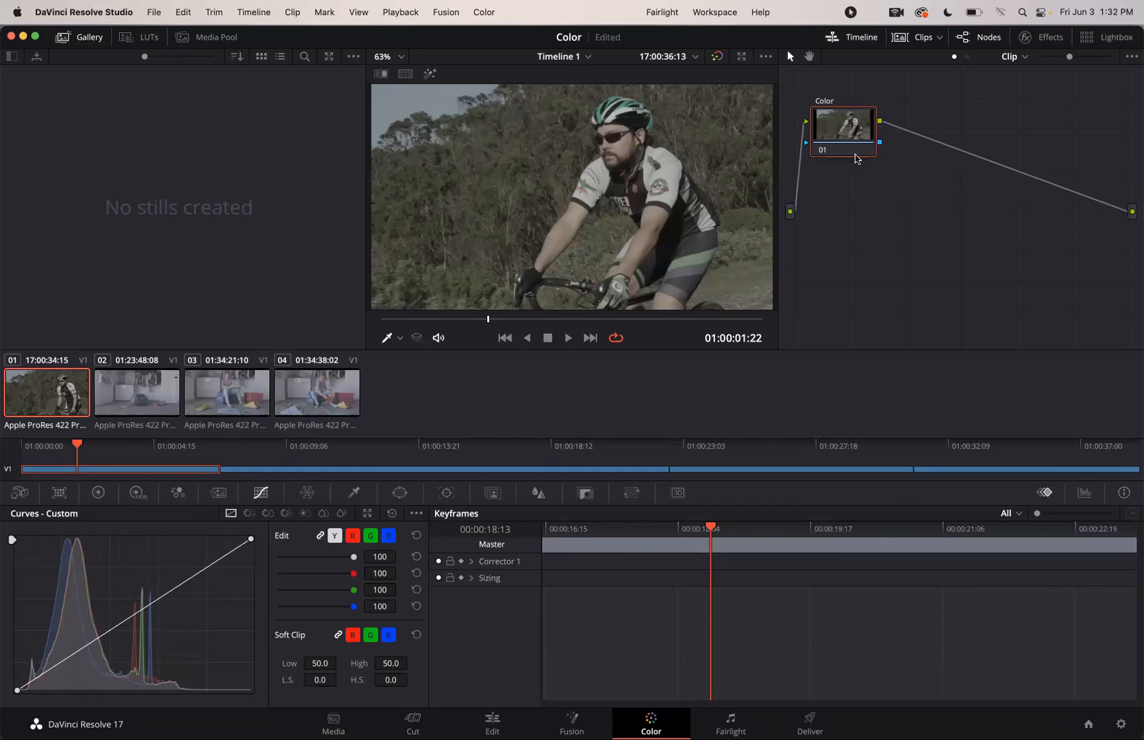
Add a serial node after the Color node, finding the Add Serial Node command with a help search for "serial".
key(alt+s)
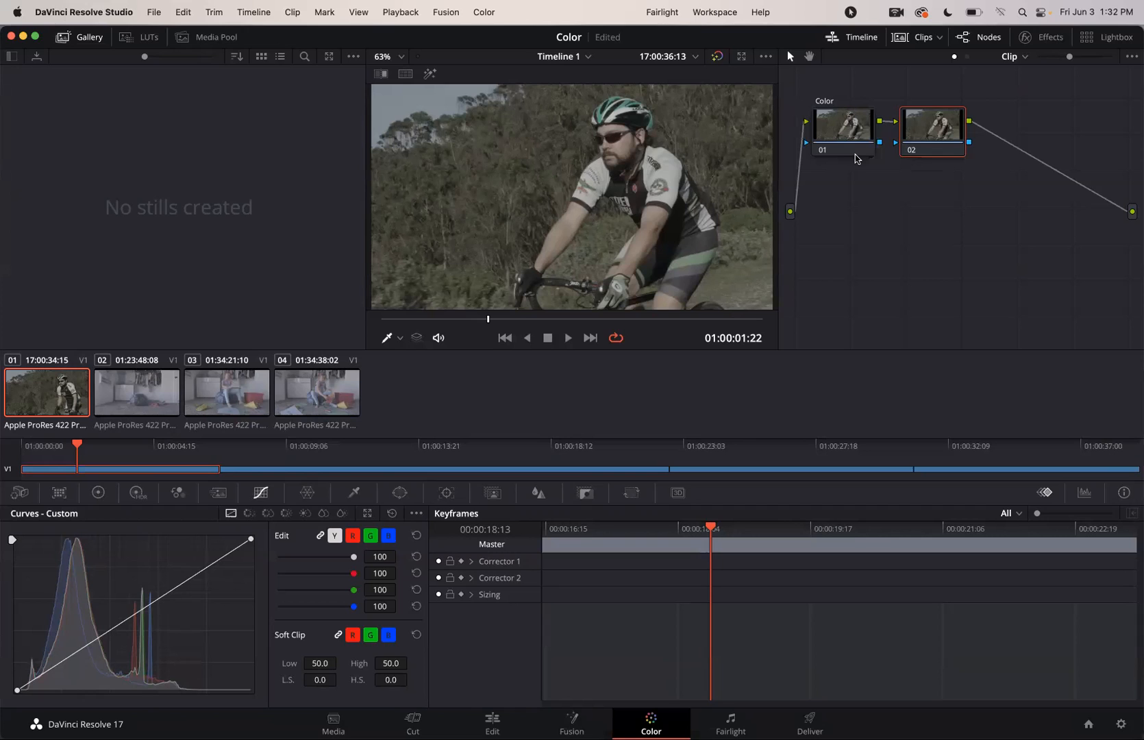
key(BackSpace)
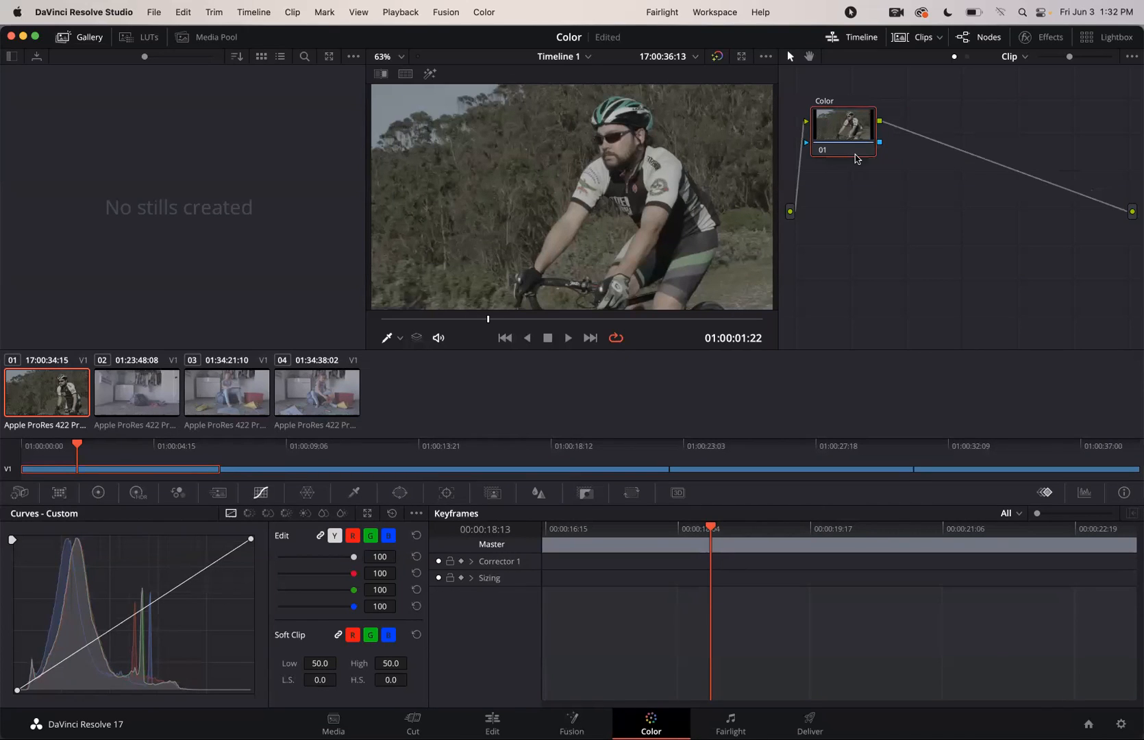
click(771, 11)
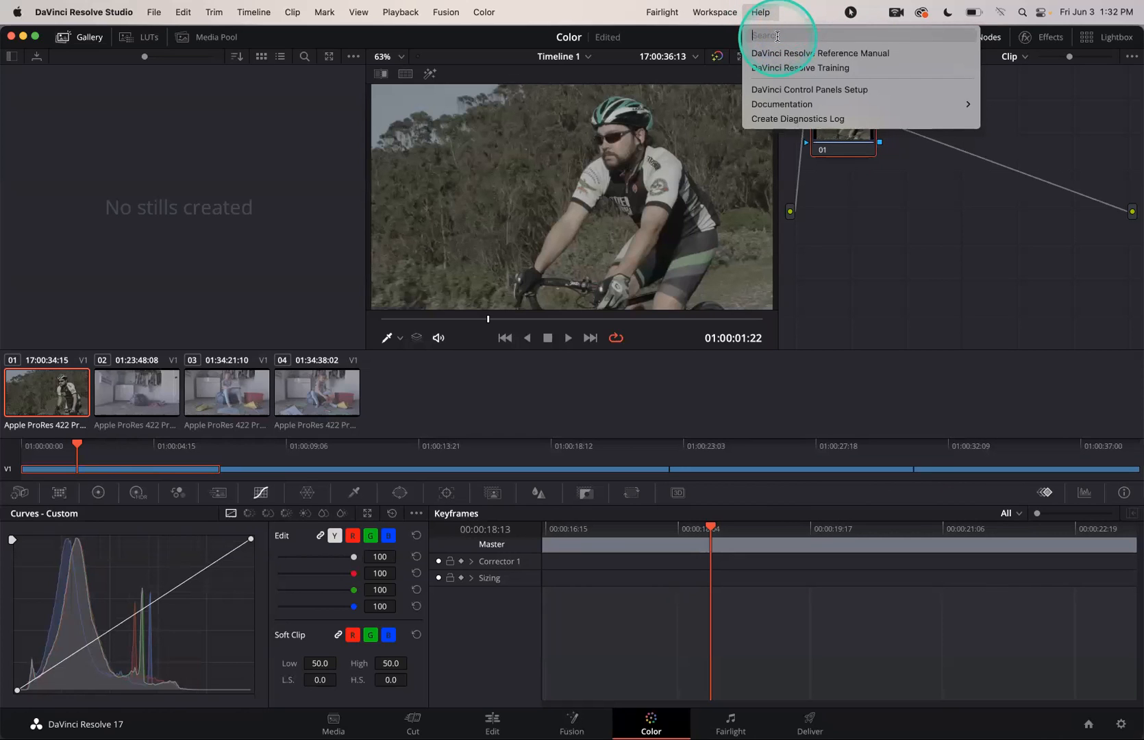
text(ser)
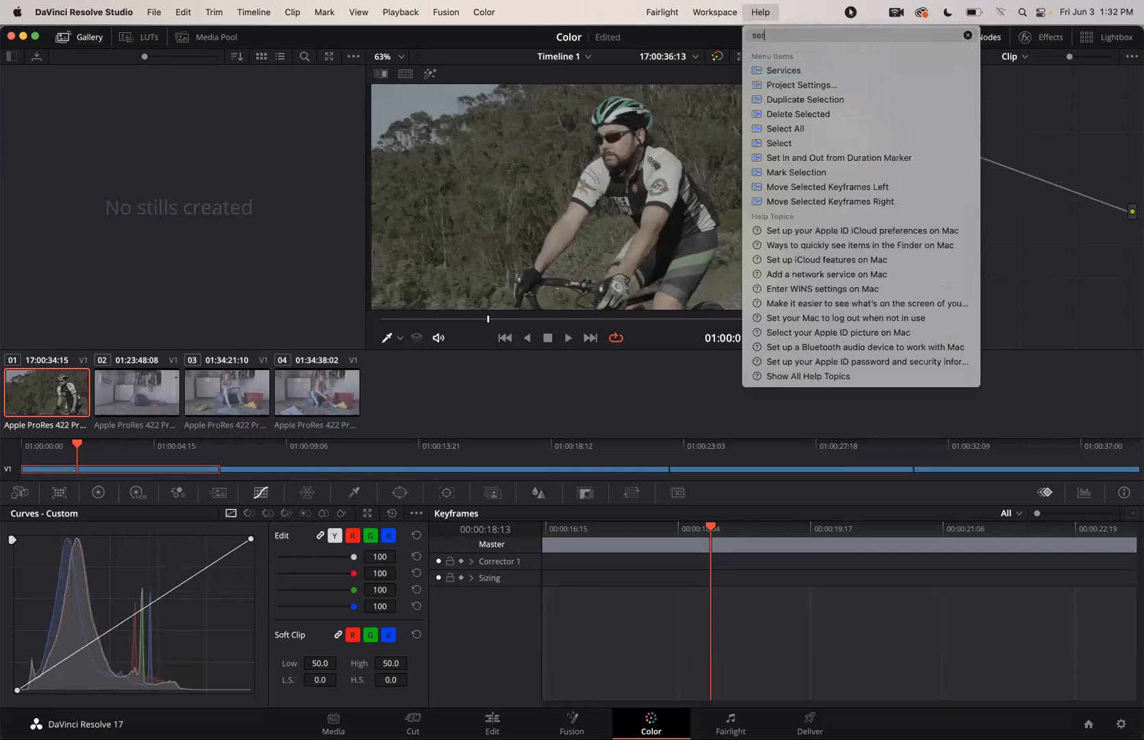
text(ial)
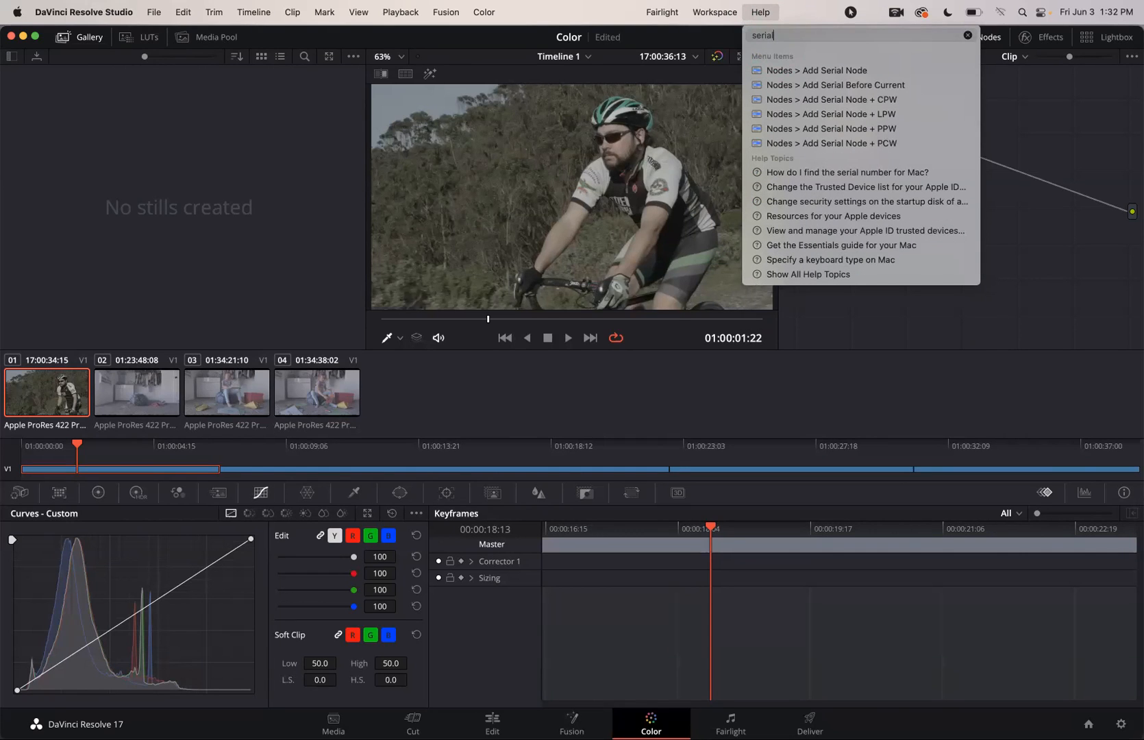
mouse_move(790, 71)
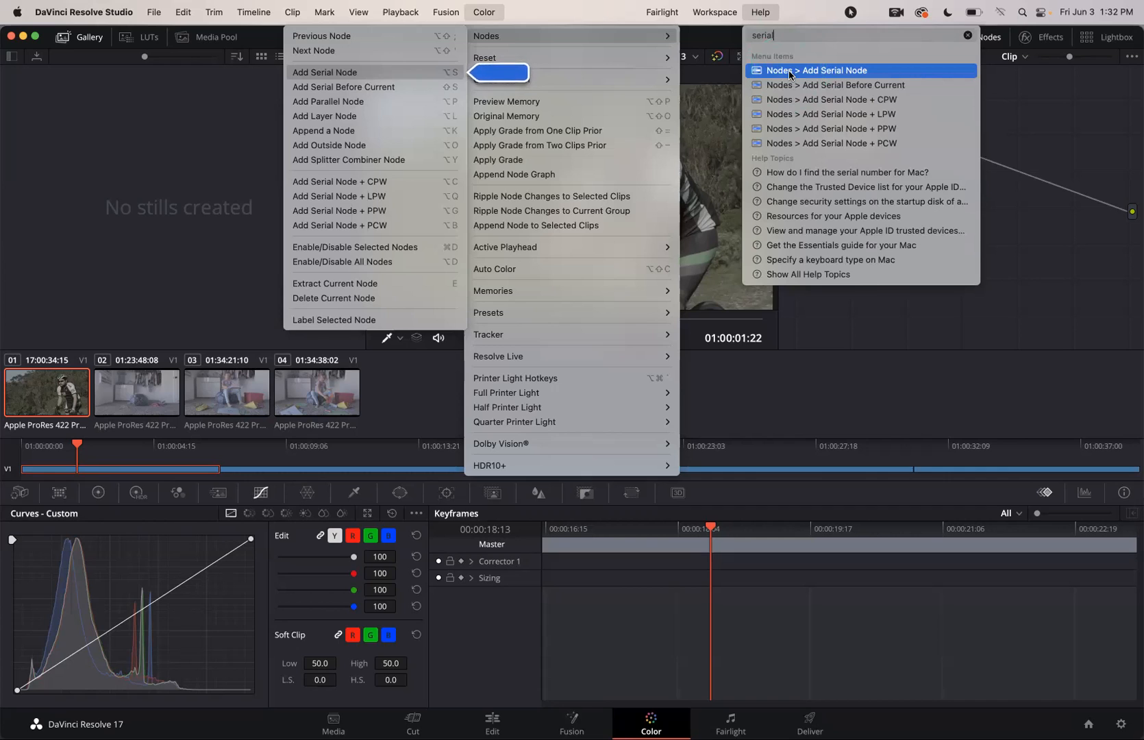
click(789, 71)
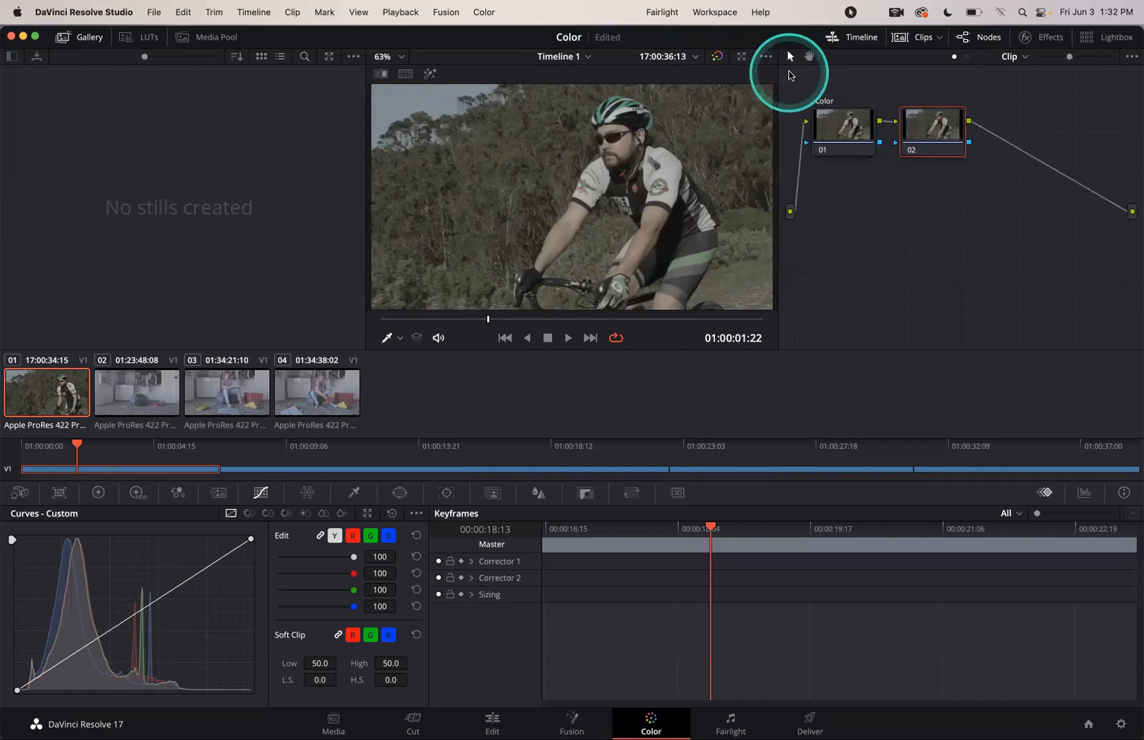
Label the new serial node 02 as "LOGO Blur".
right_click(930, 133)
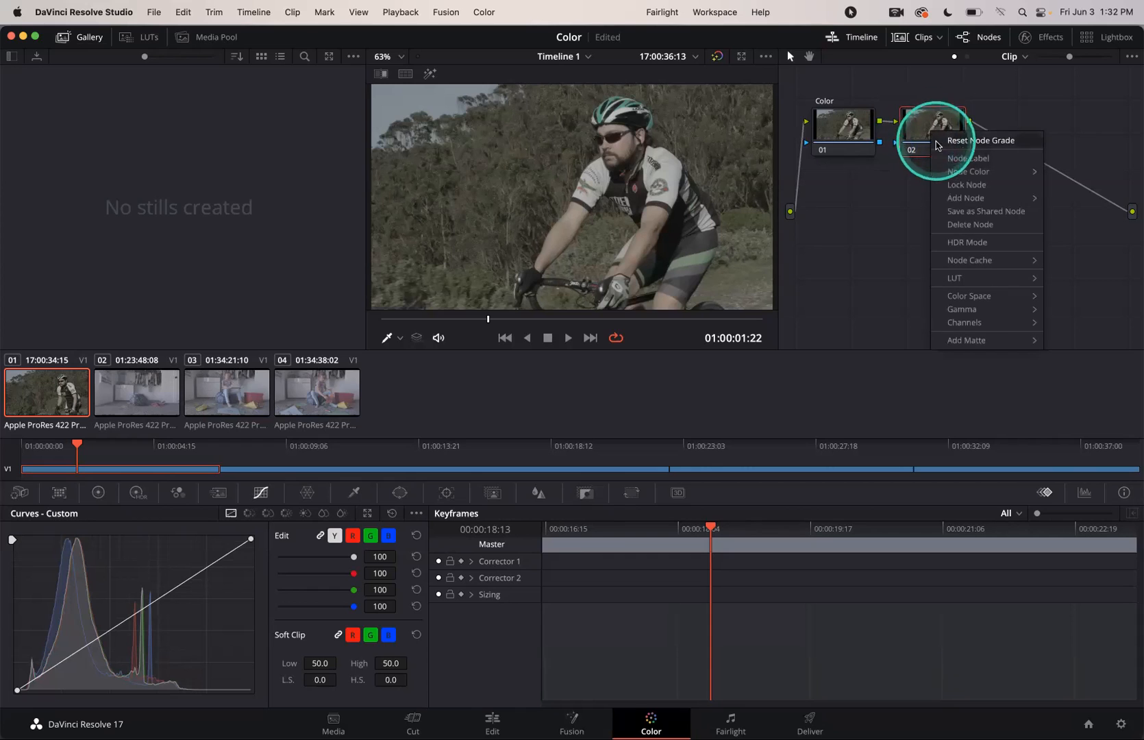
click(951, 160)
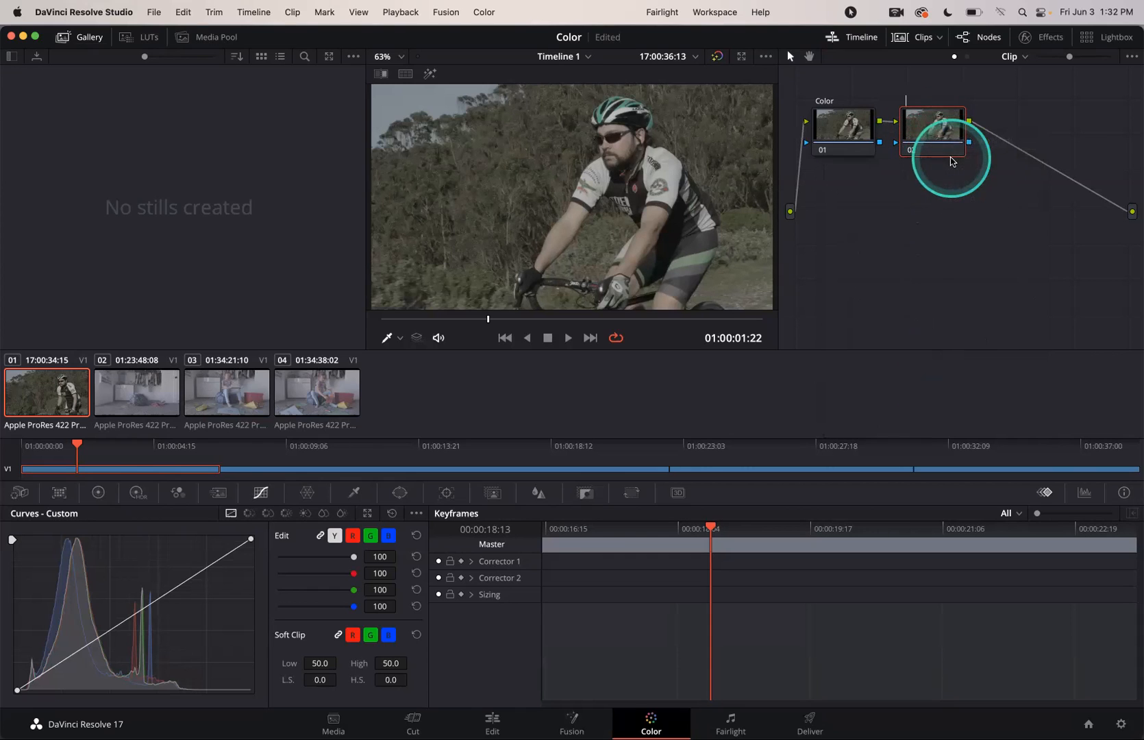
text(LO)
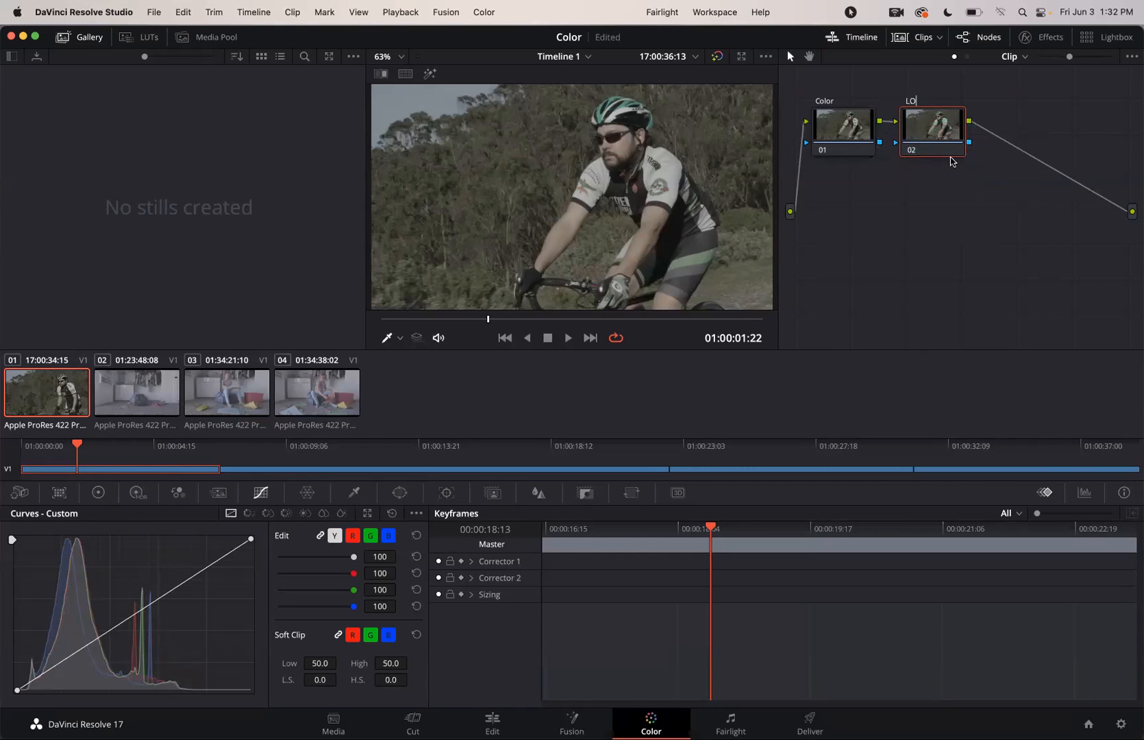
text(GO Blur)
key(Return)
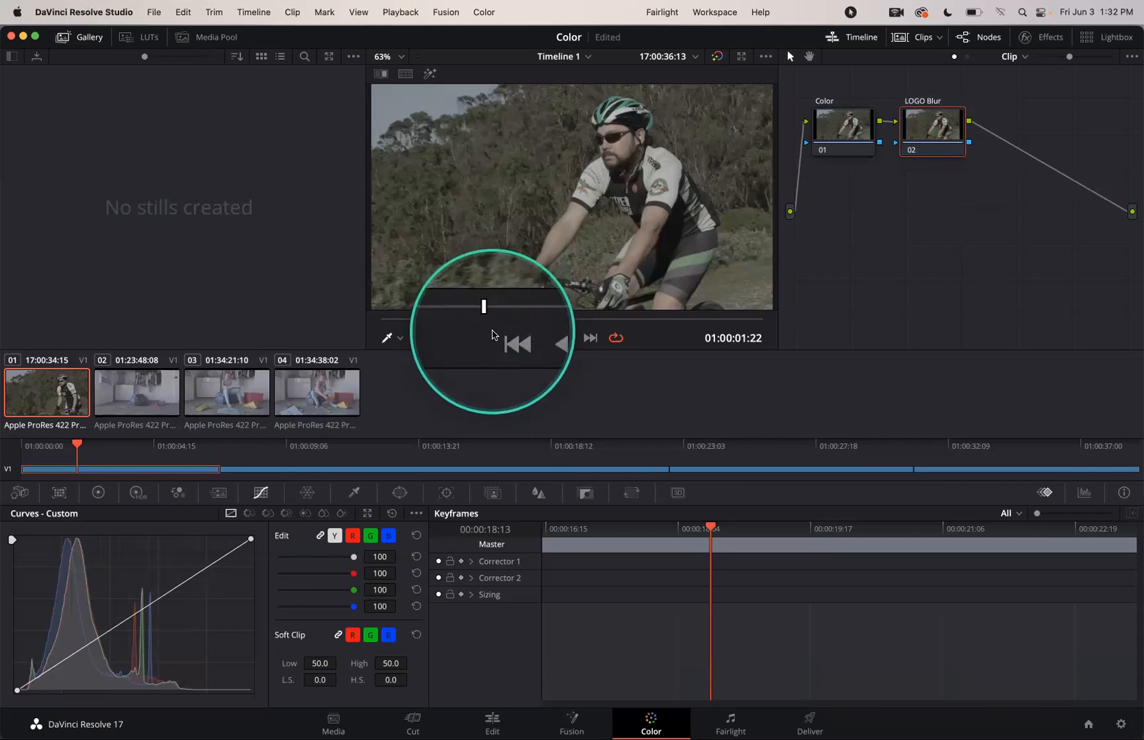
From the riding clip's first frame, add a small circular window over the sleeve logo, at about pan 57.11 and tilt 50.60.
click(75, 445)
drag(26, 446, 7, 443)
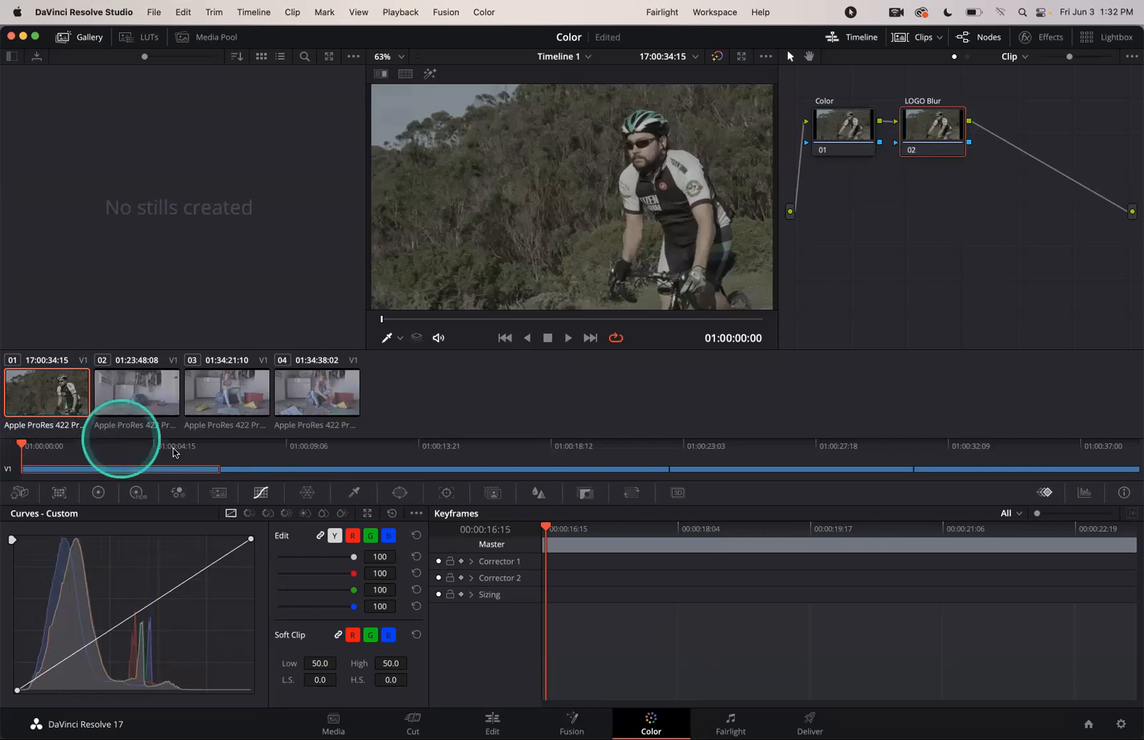
click(400, 493)
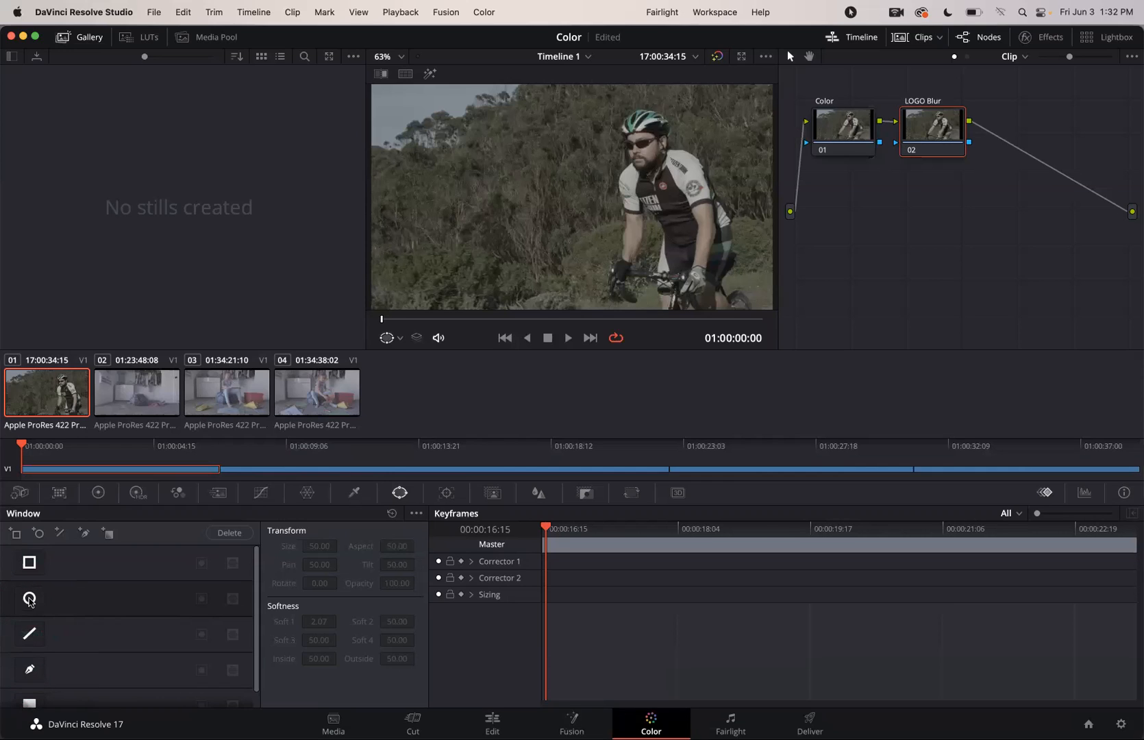
click(30, 599)
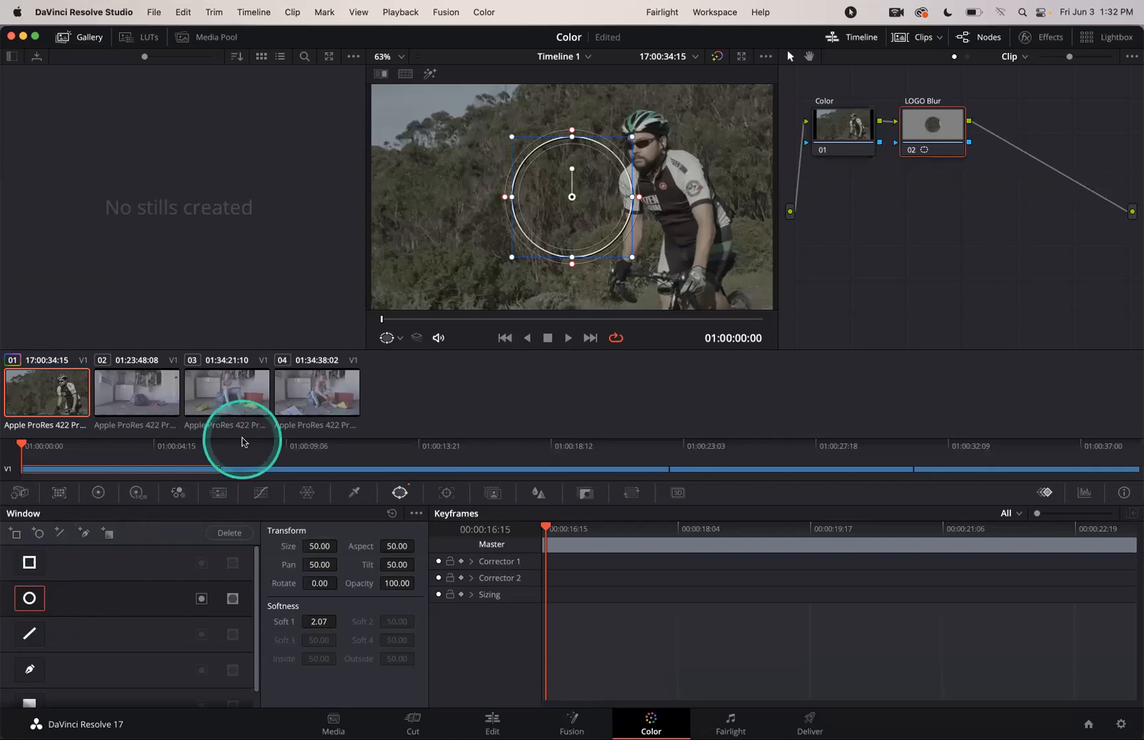
drag(632, 258, 709, 203)
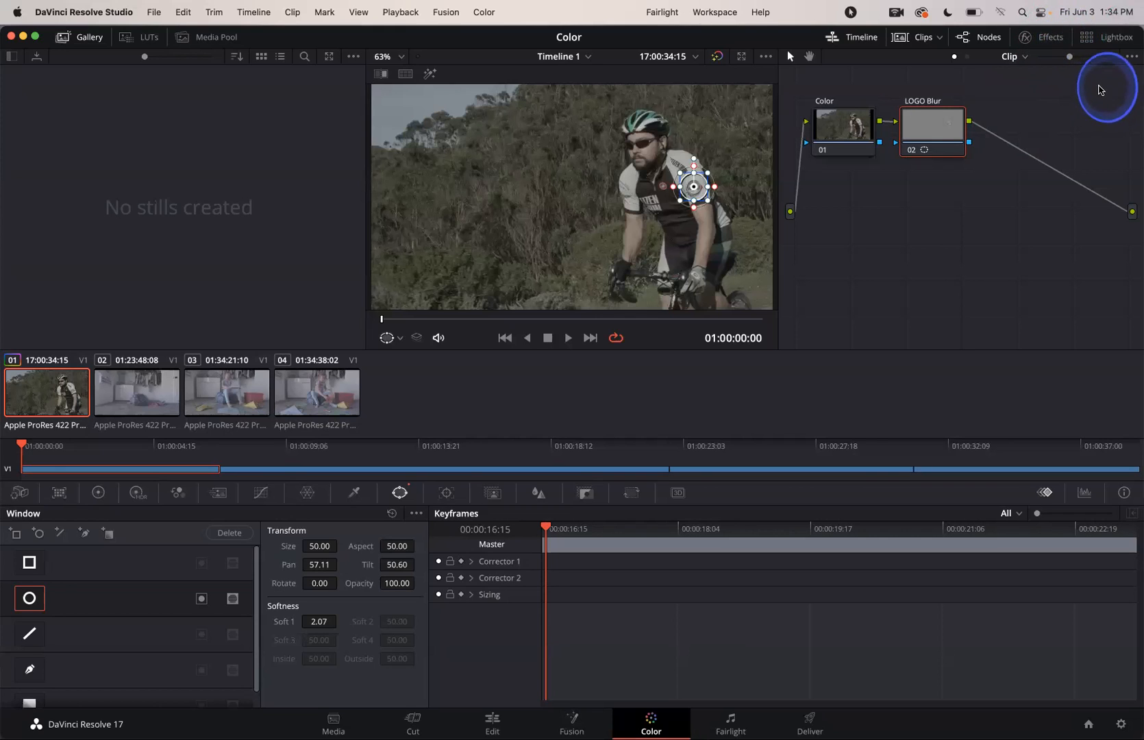
Apply the Mosaic Blur effect to the LOGO Blur node with a pixel frequency of 113.9 and a Square cell shape.
click(1058, 40)
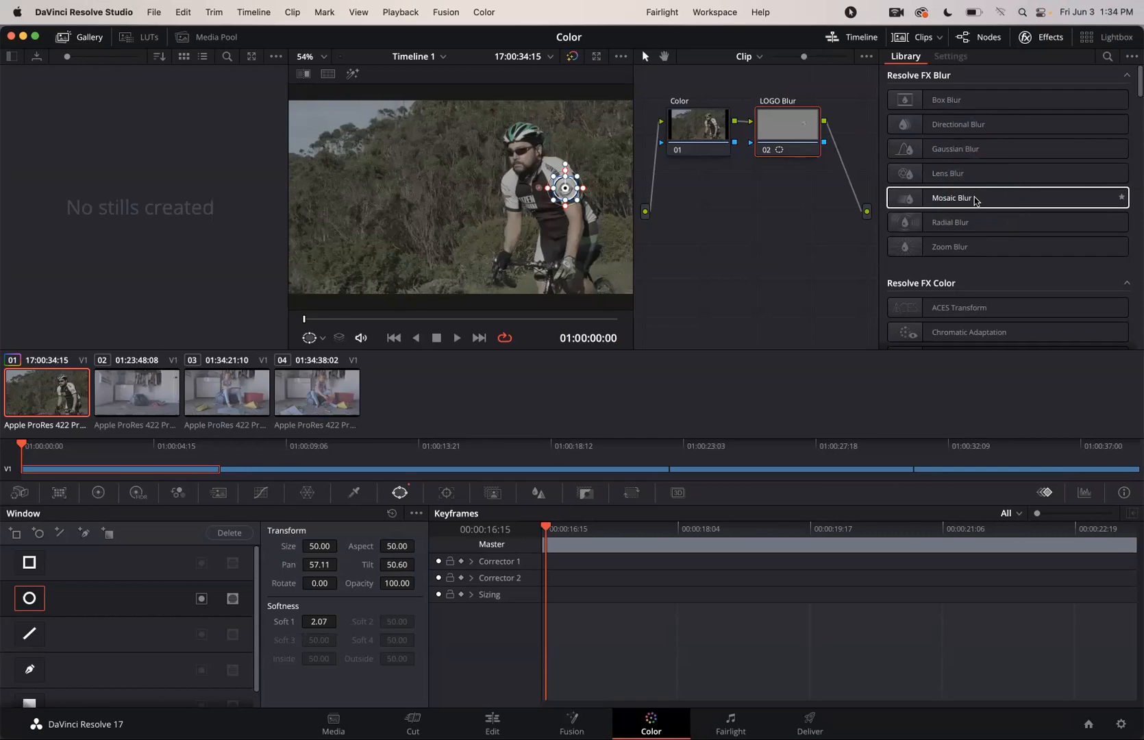
drag(975, 200, 787, 127)
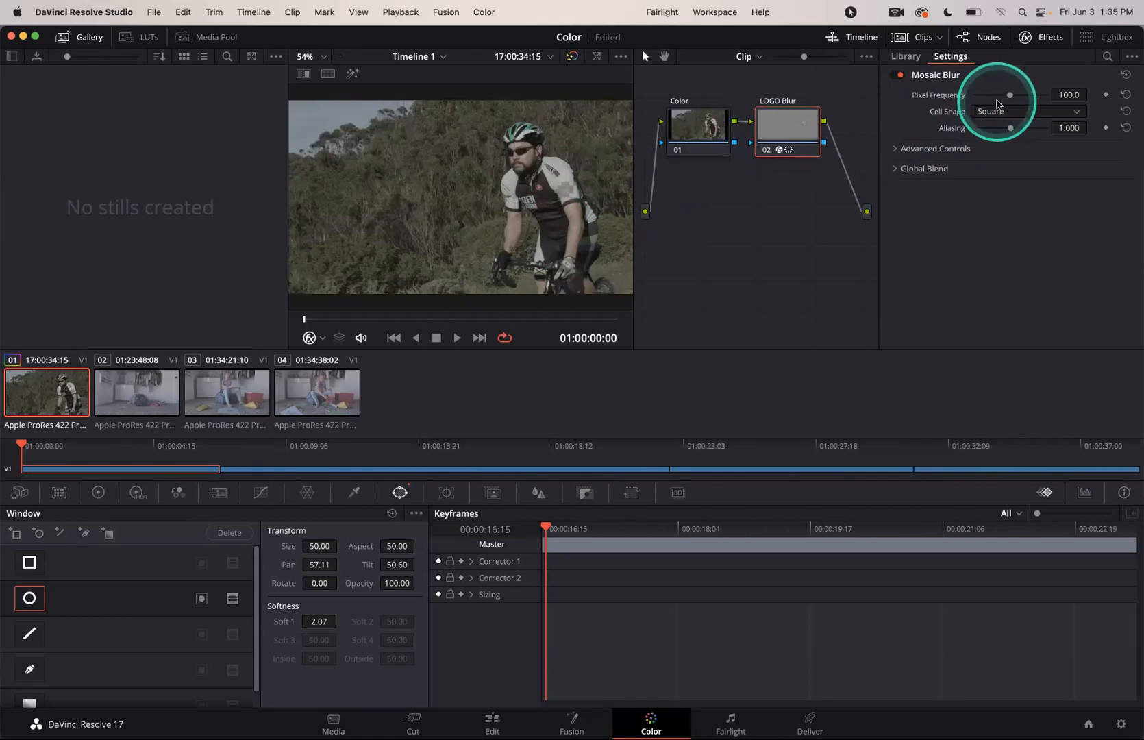
drag(1010, 100, 1016, 98)
click(1008, 120)
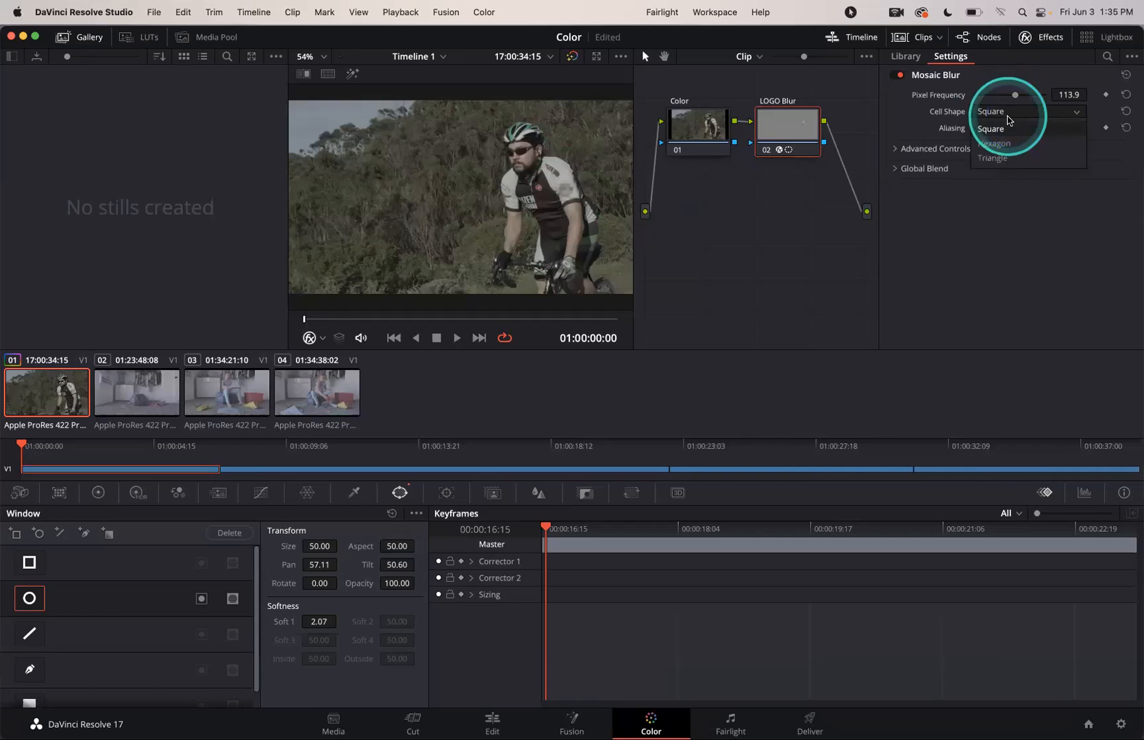
click(1008, 120)
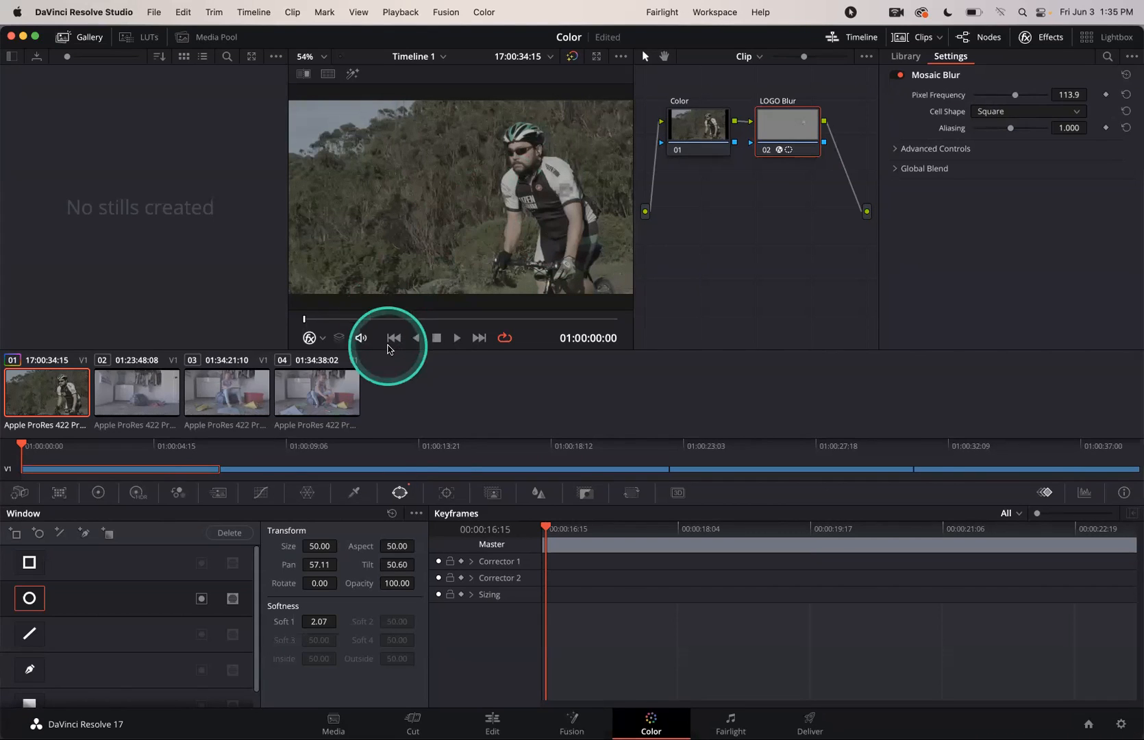
Track the logo window forward through the riding clip with Zoom and Rotate tracking disabled, then try tracking it in reverse.
click(444, 494)
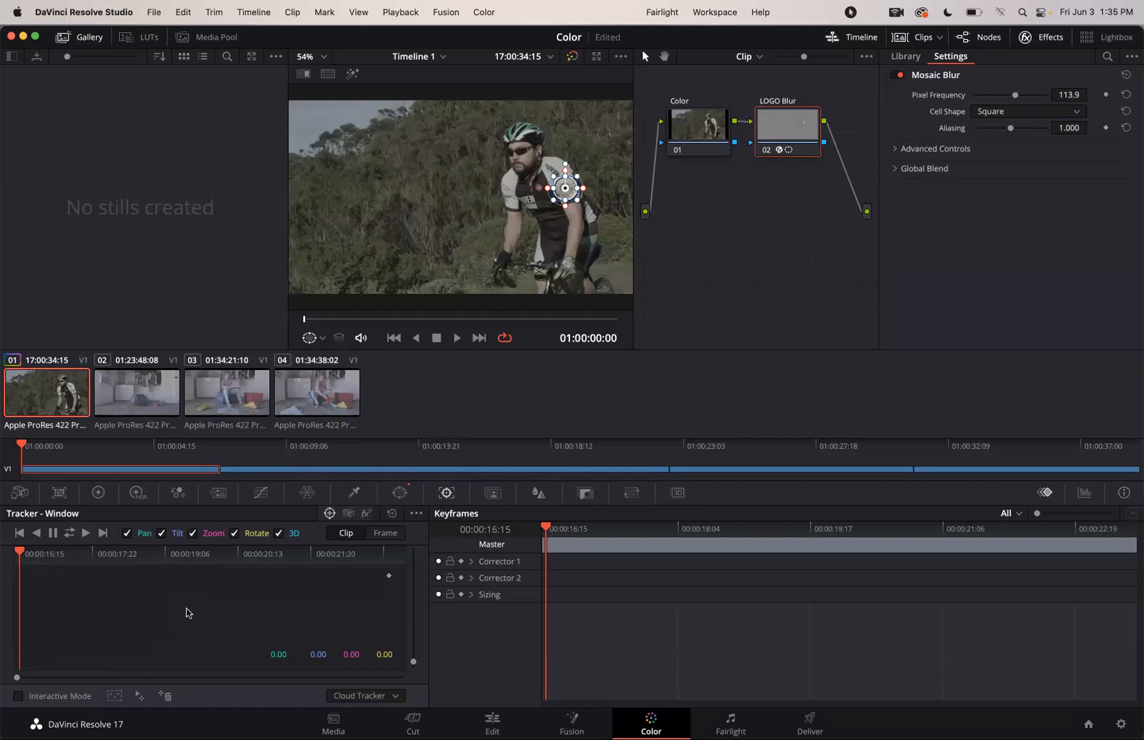
click(193, 534)
click(233, 533)
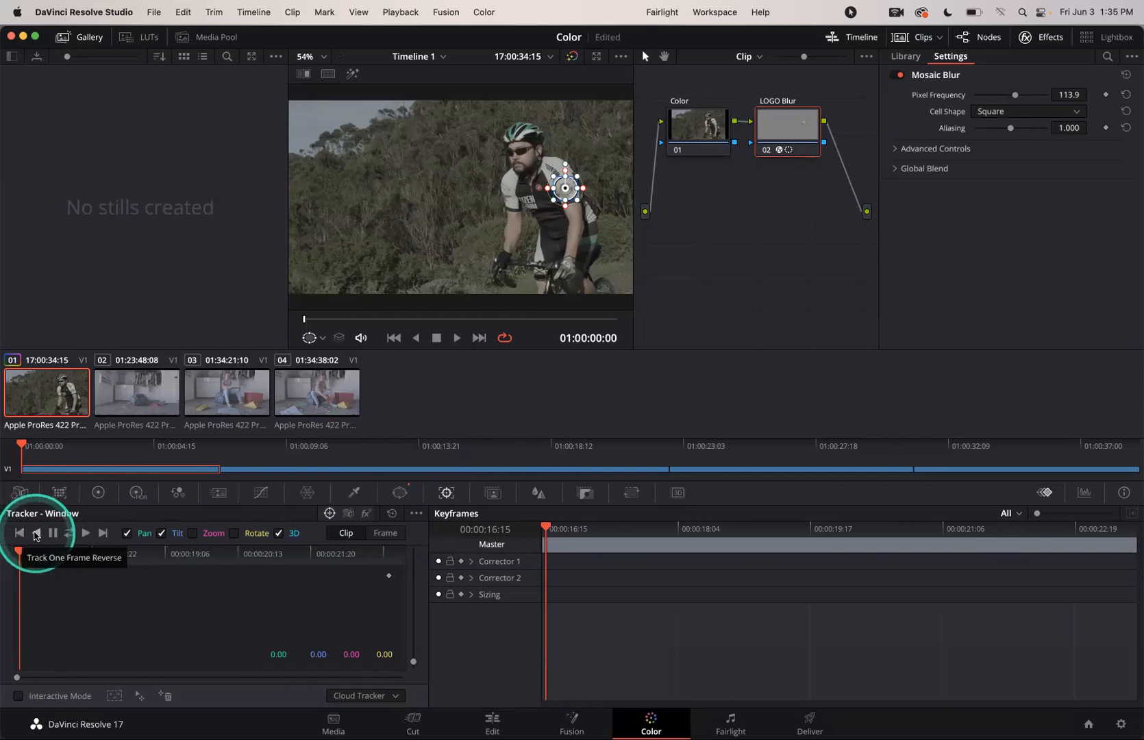
click(85, 534)
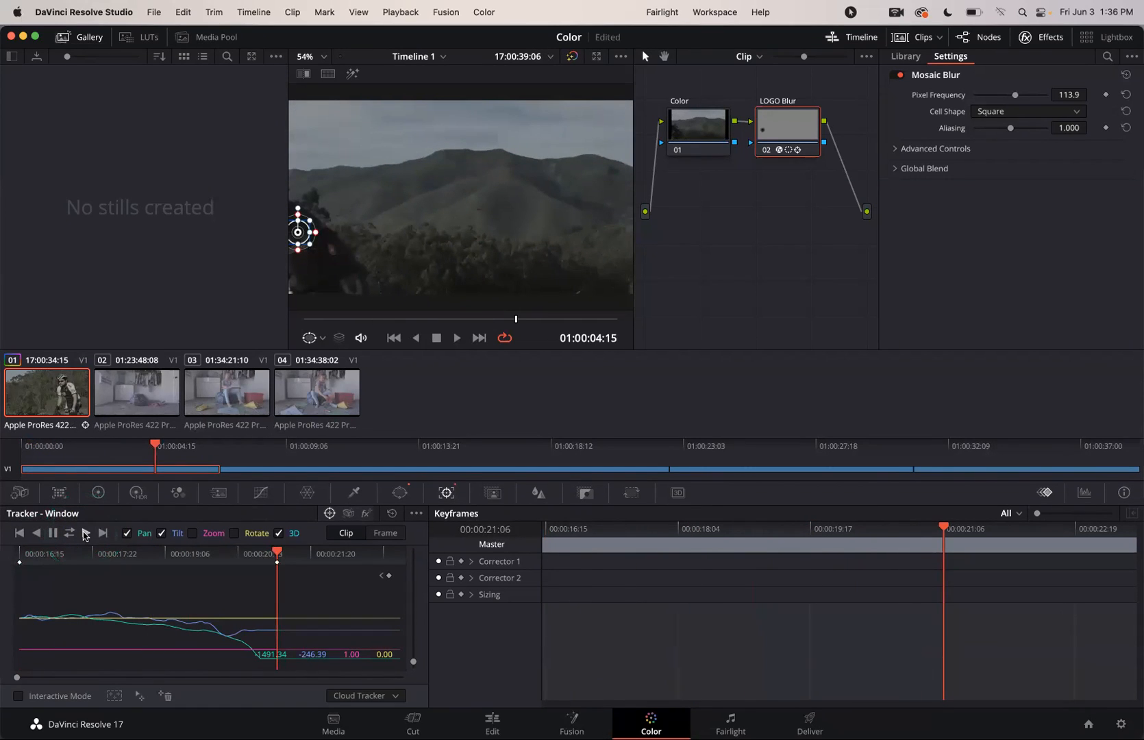
click(38, 534)
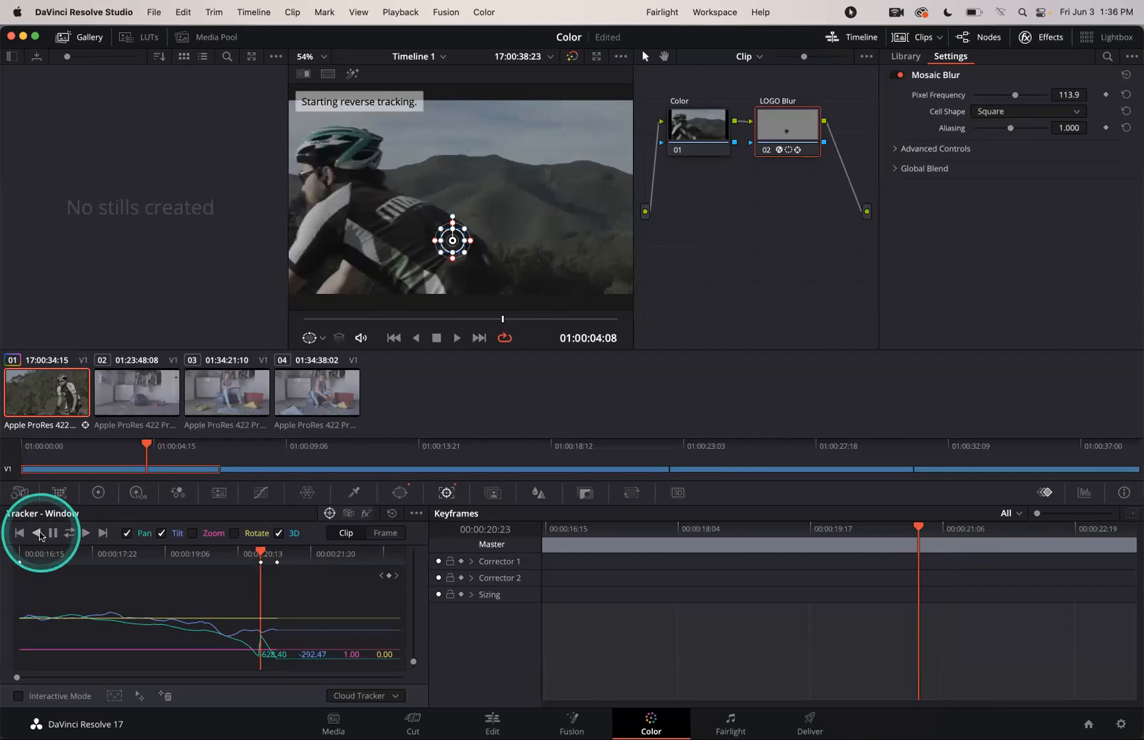
Turn off the Power Window overlay and play the riding clip from its first frame to check the tracked logo blur.
drag(145, 440, 21, 439)
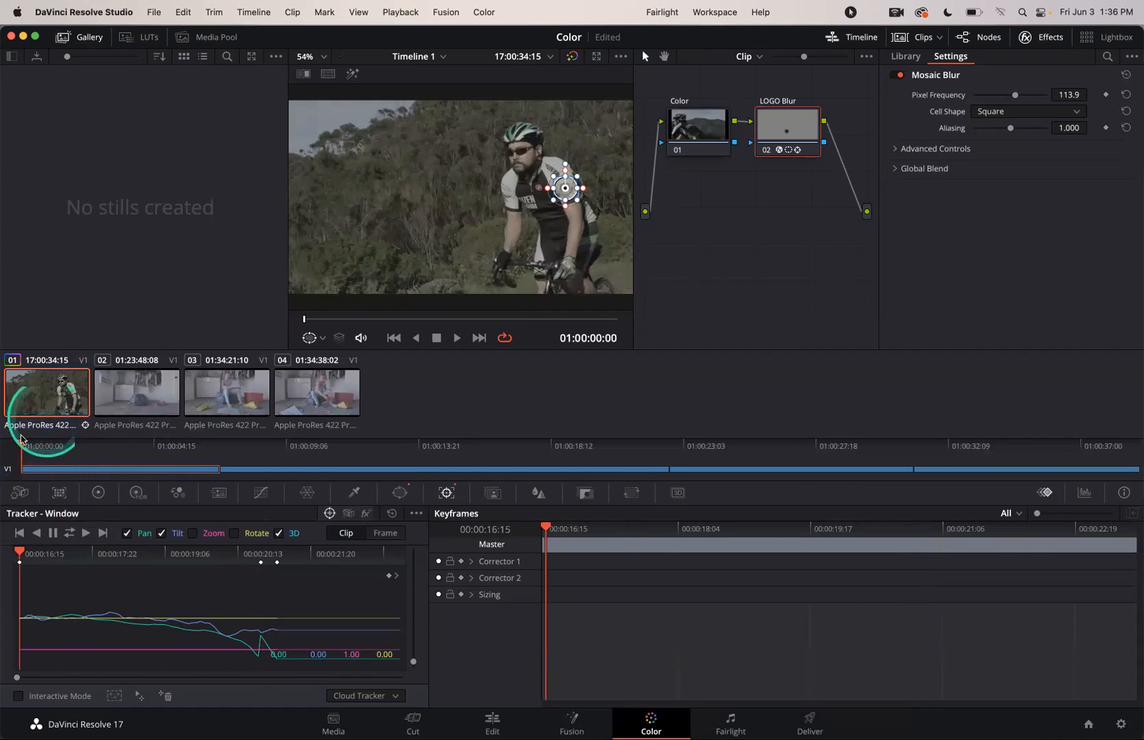
click(312, 337)
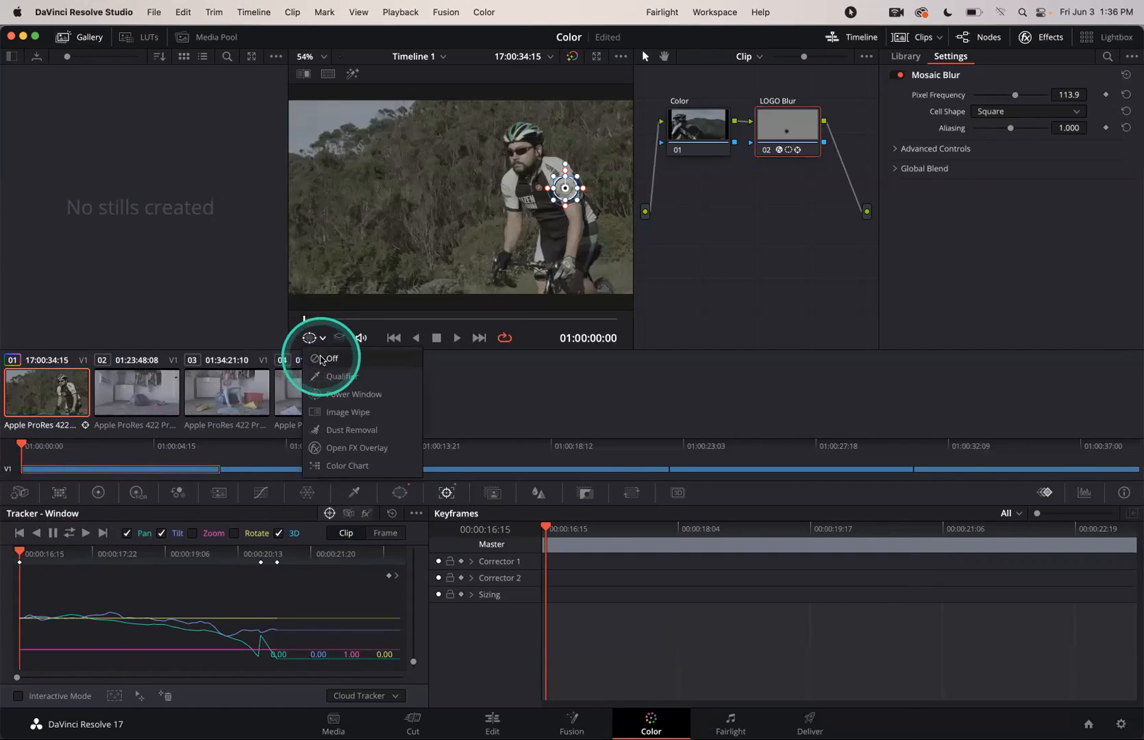
click(320, 359)
key(space)
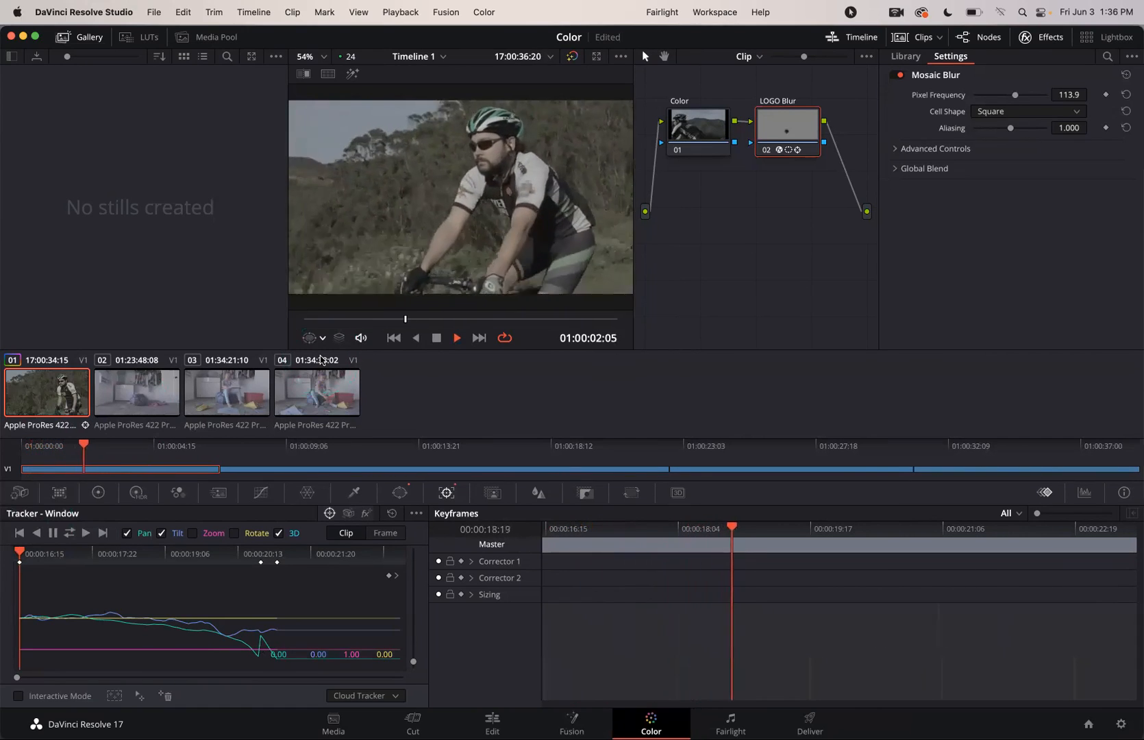
key(space)
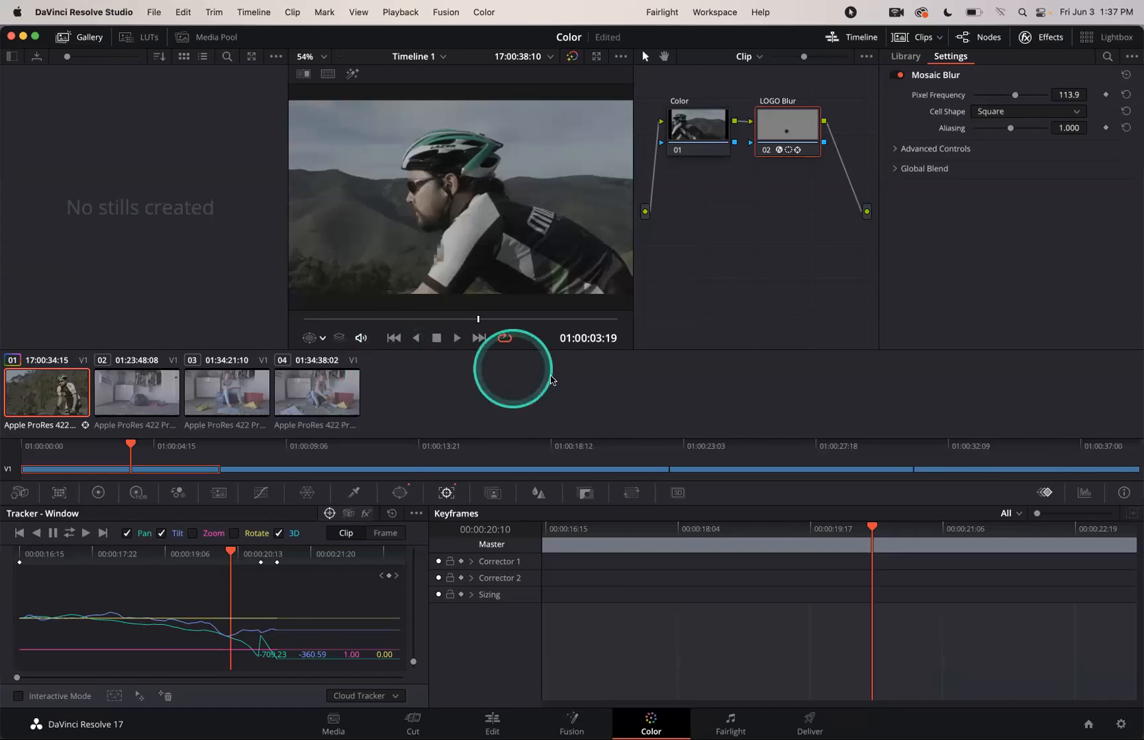
Show the video scopes and examine the parade, waveform, vectorscope and histogram in the expanded scopes window before closing it.
click(1082, 491)
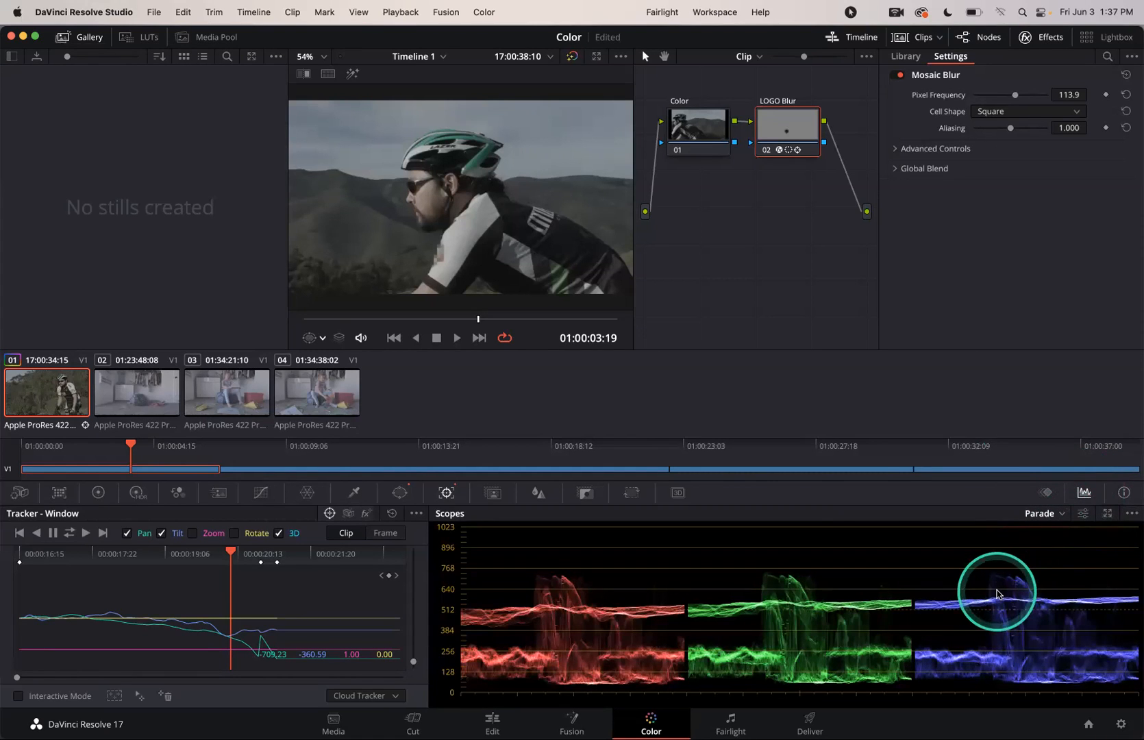
click(1106, 513)
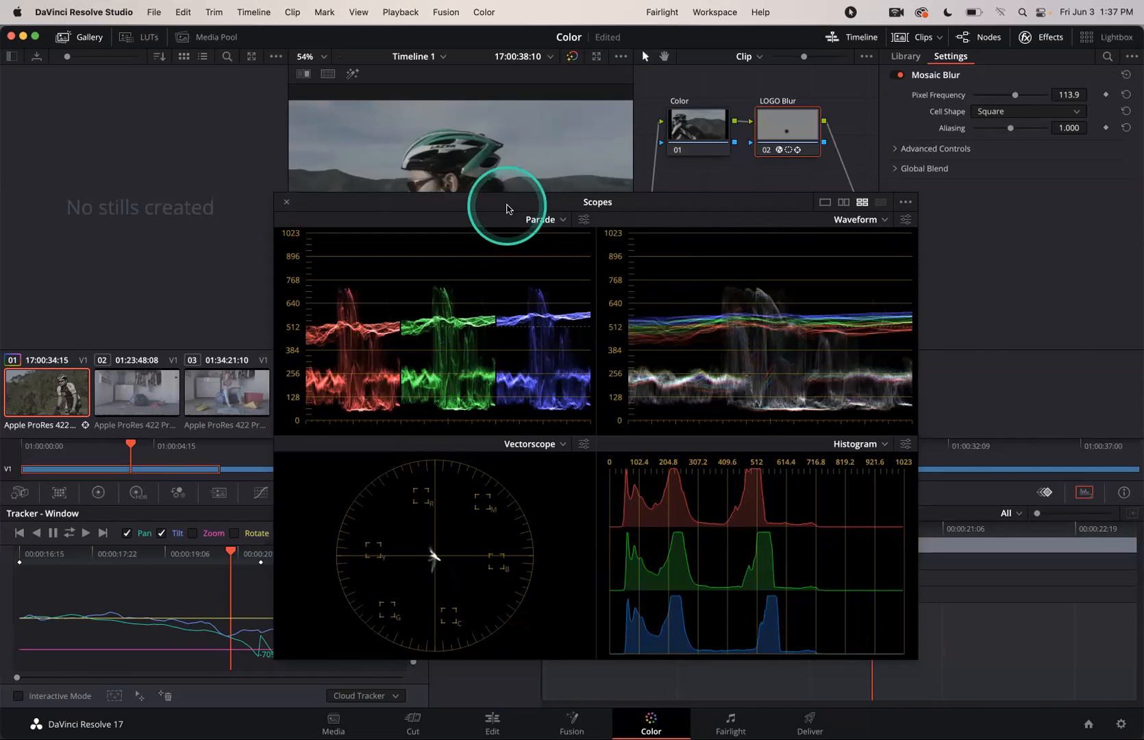
click(872, 220)
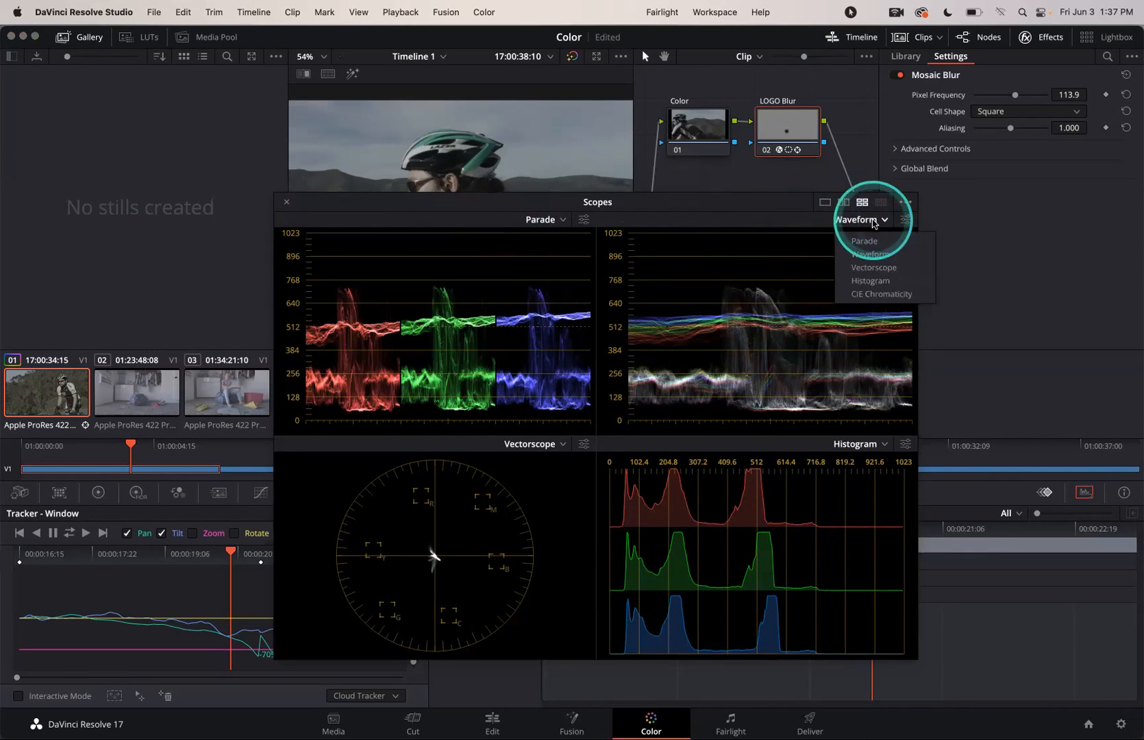
click(776, 223)
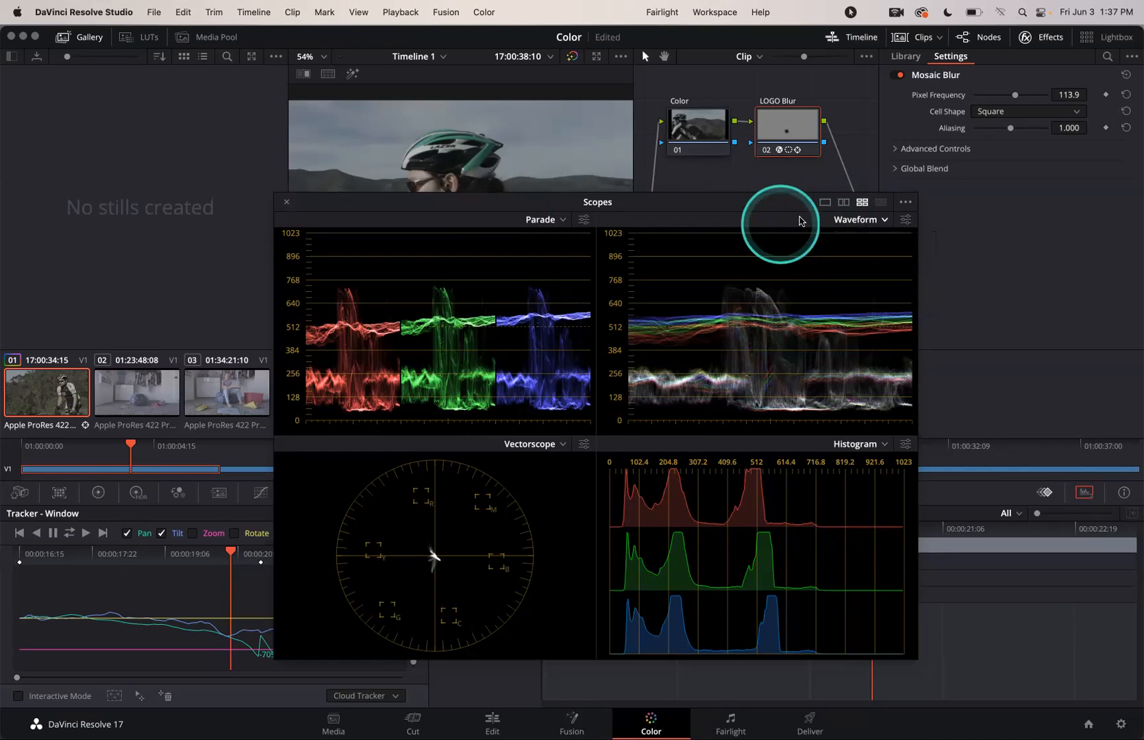
click(283, 203)
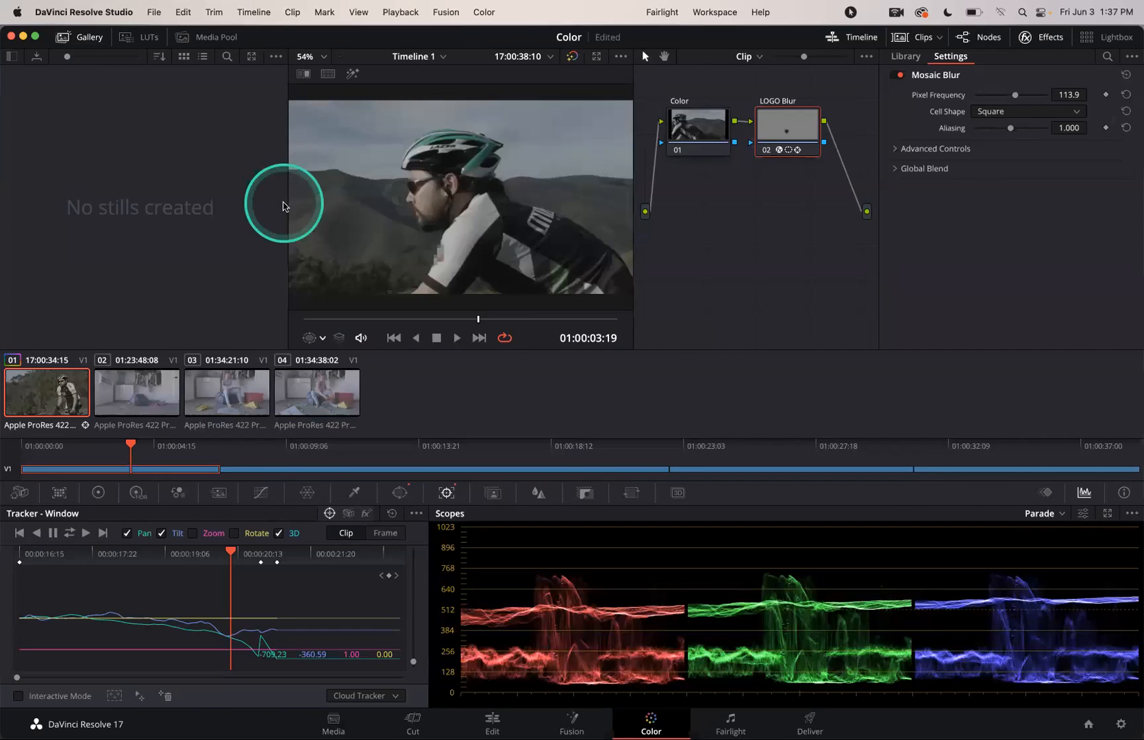
click(1108, 515)
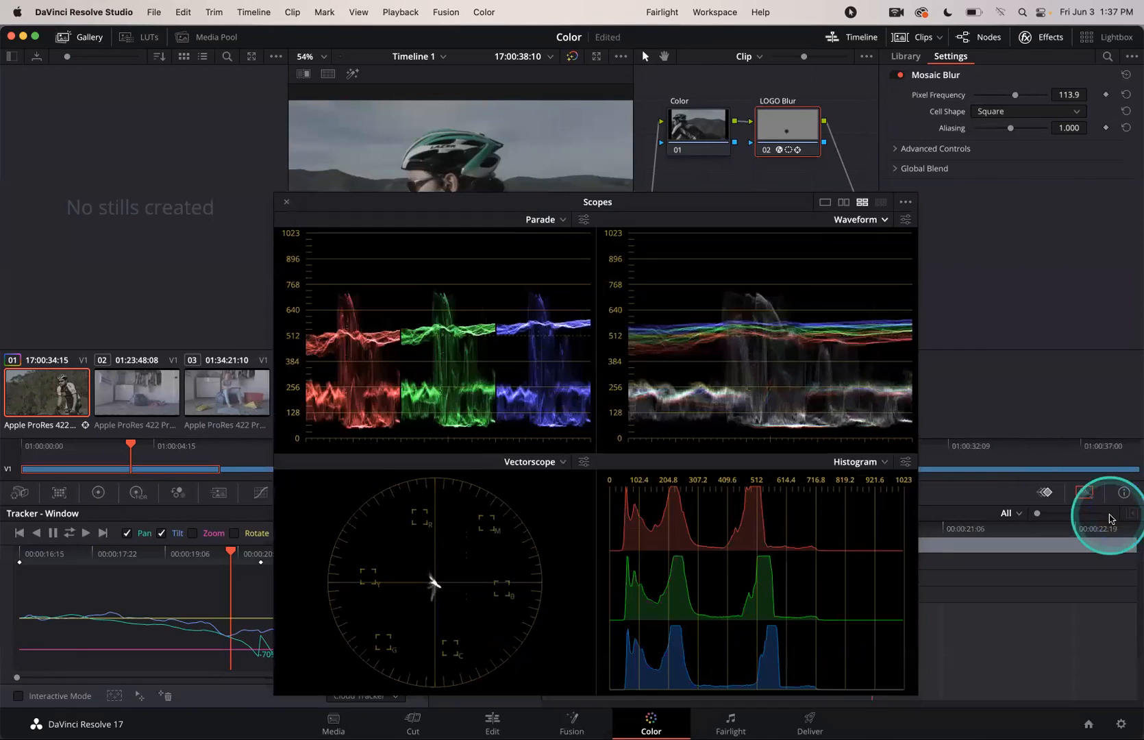
click(287, 202)
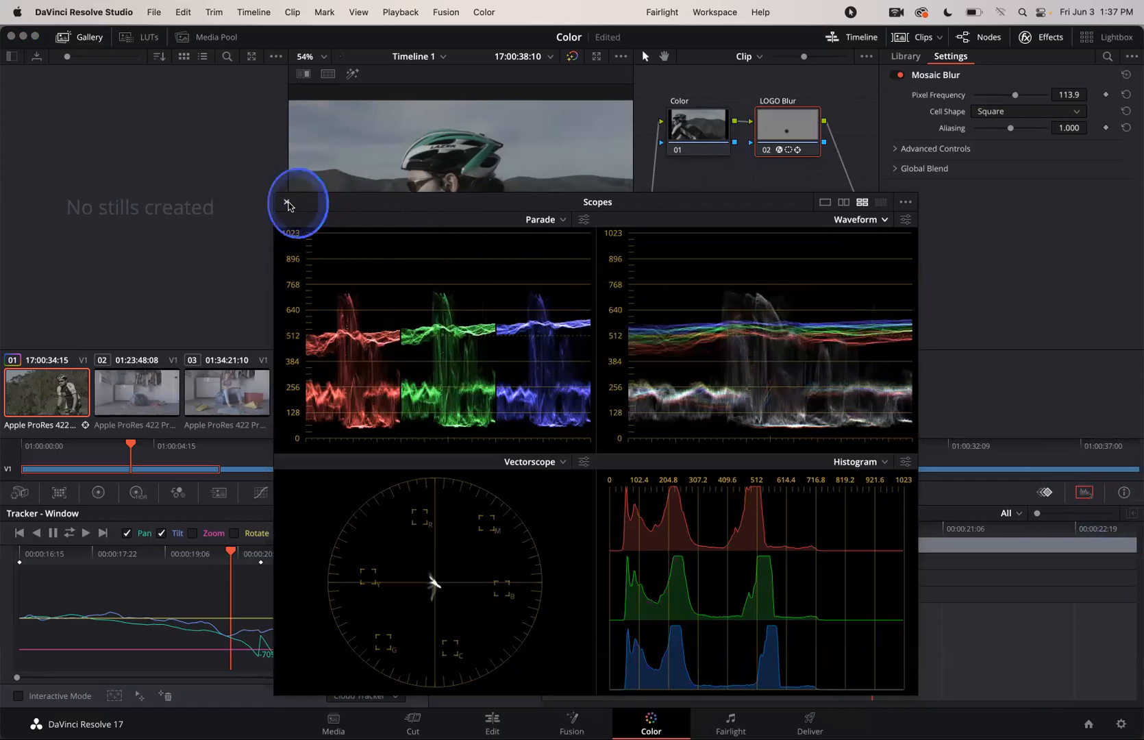
click(287, 203)
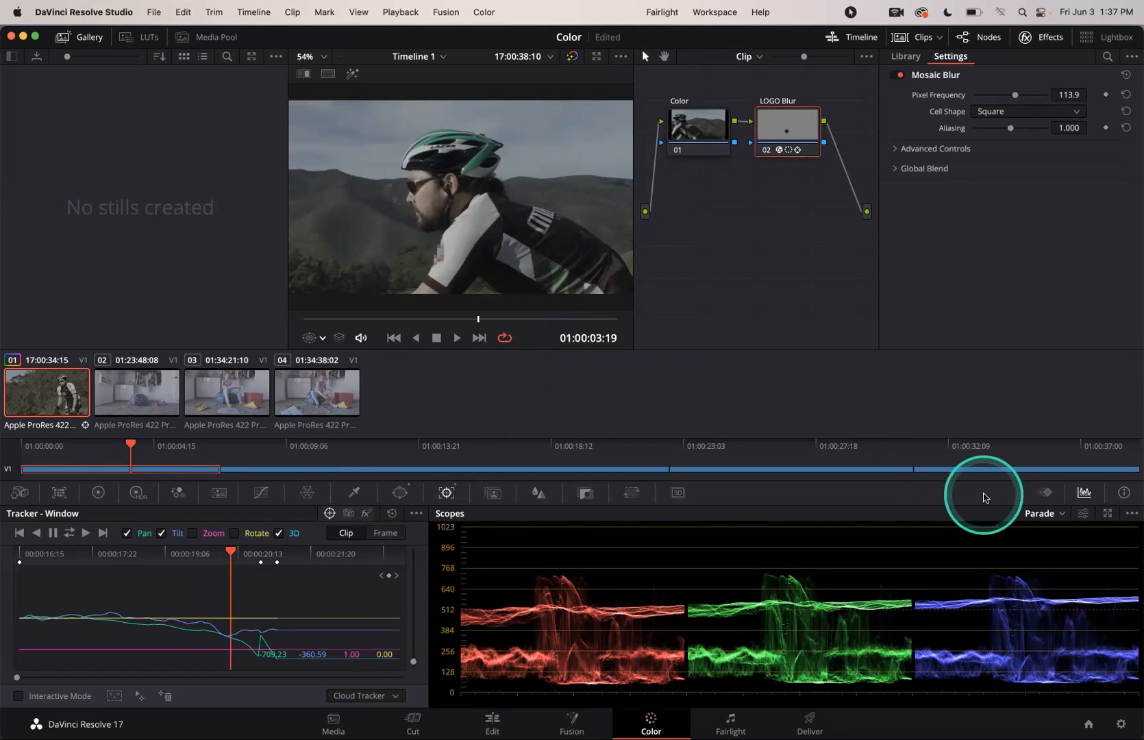
Switch the docked scope from Parade to Waveform.
click(1041, 515)
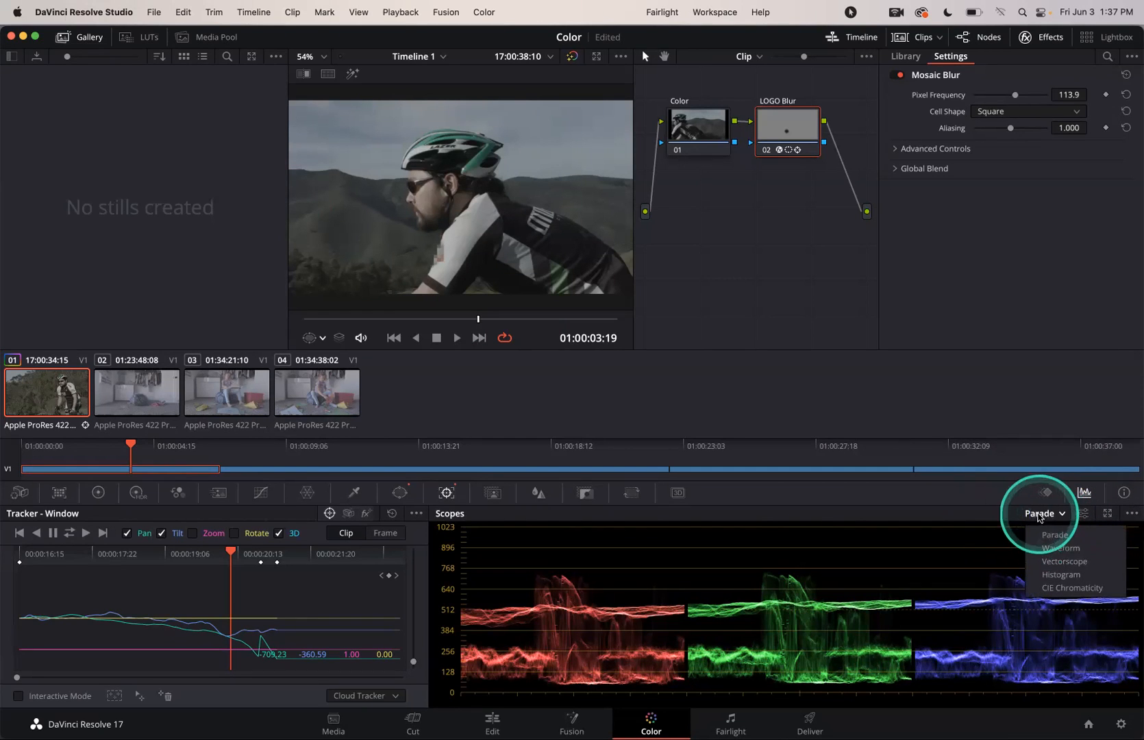
click(995, 512)
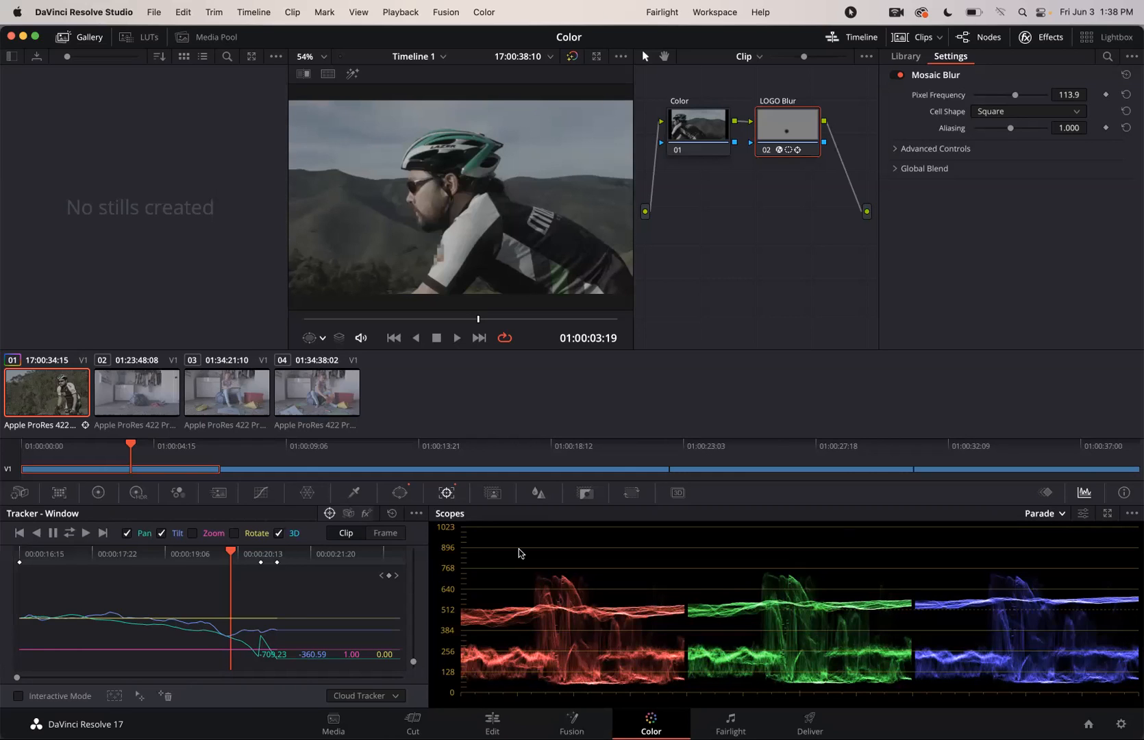
click(1054, 513)
click(1058, 548)
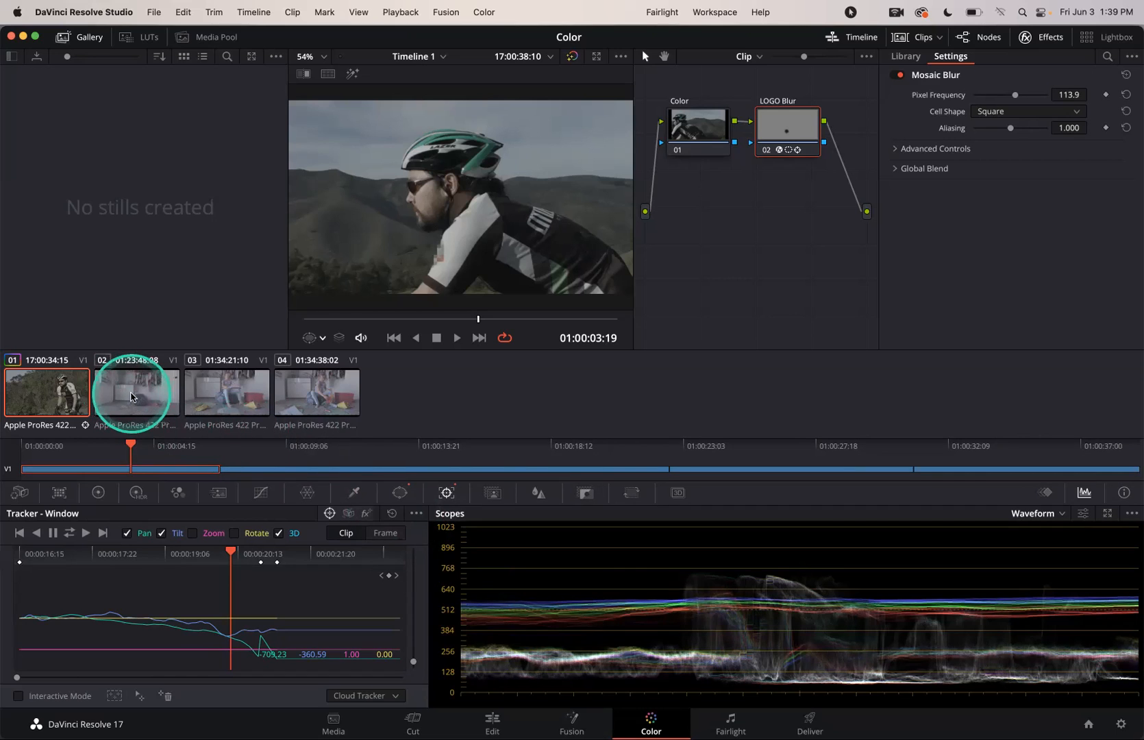
Open clip 04 of the girl playing and reset the interface layout to its default.
click(306, 395)
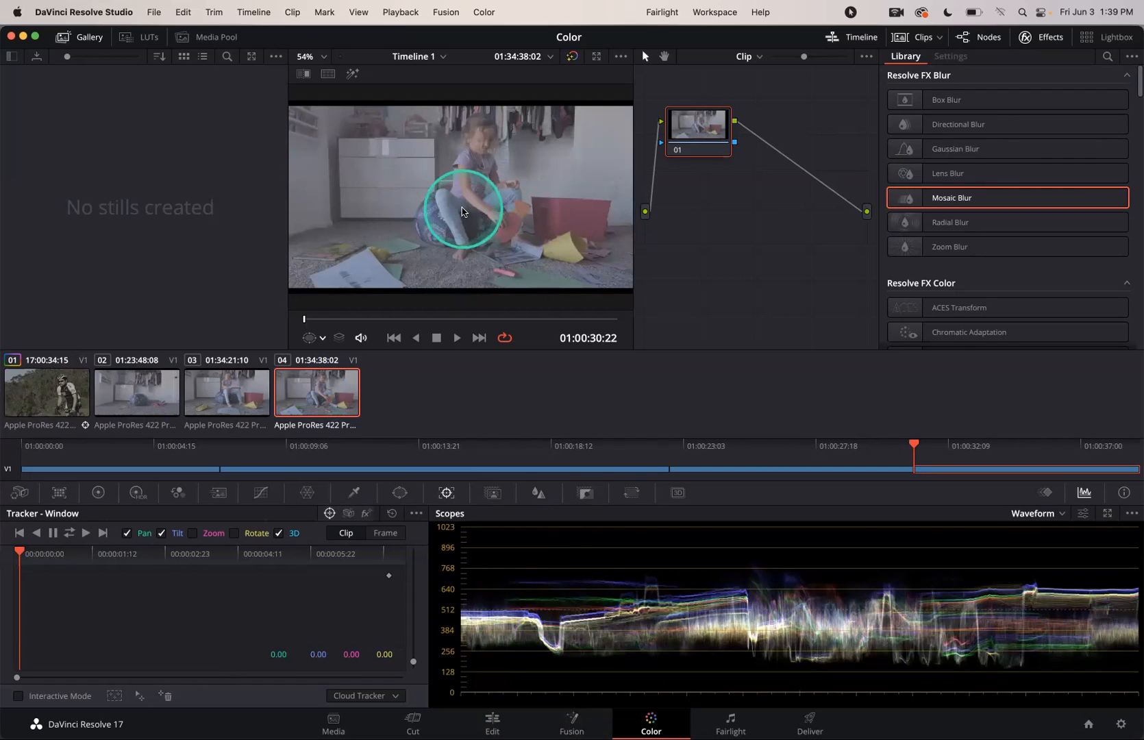
click(711, 12)
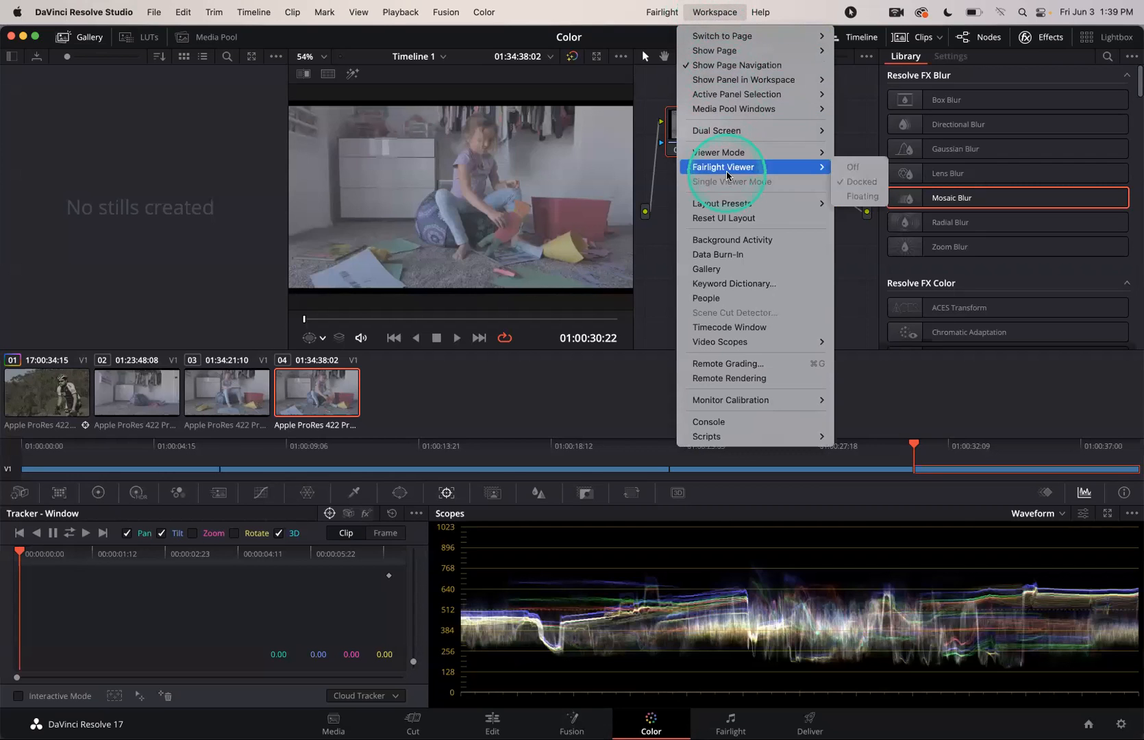
click(735, 218)
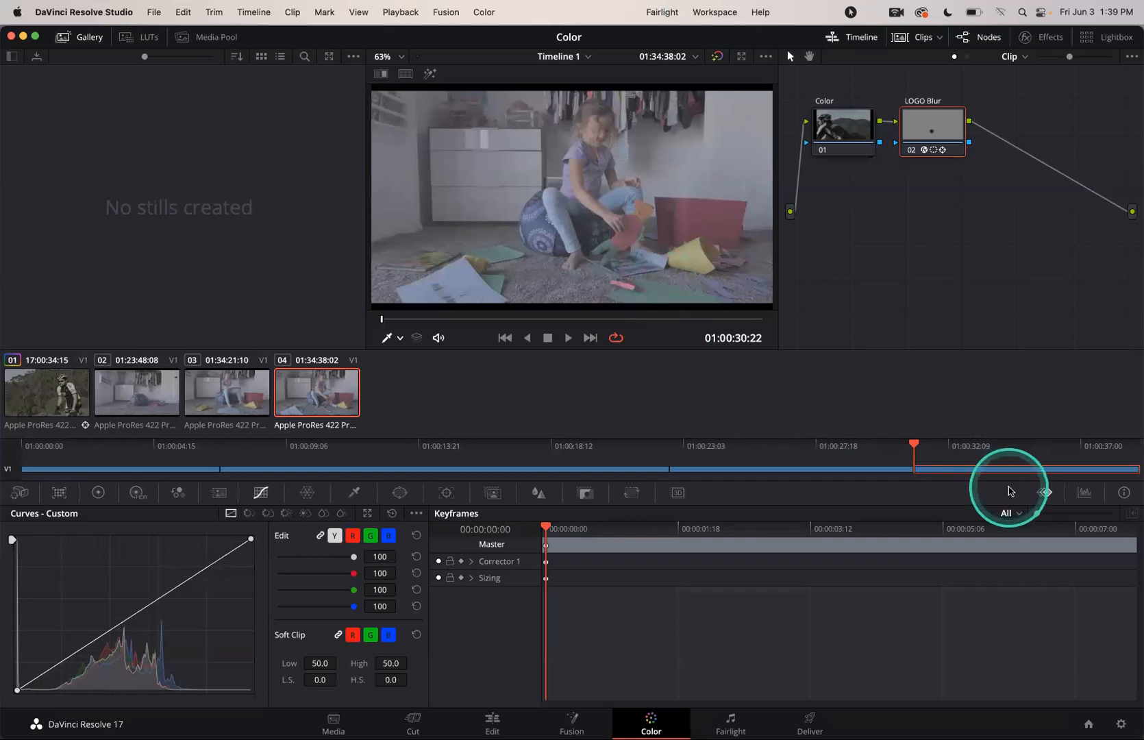
Replace the keyframes display with the video scopes for clip 04, set to Waveform.
click(1080, 493)
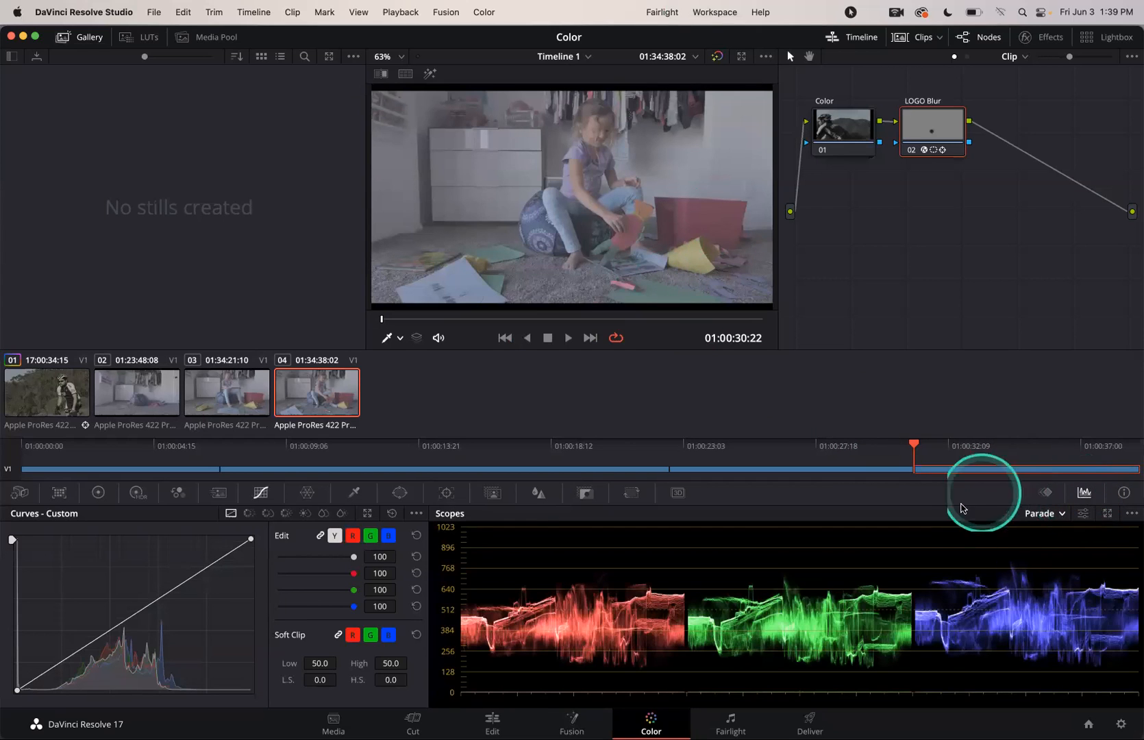
click(1056, 516)
click(1059, 548)
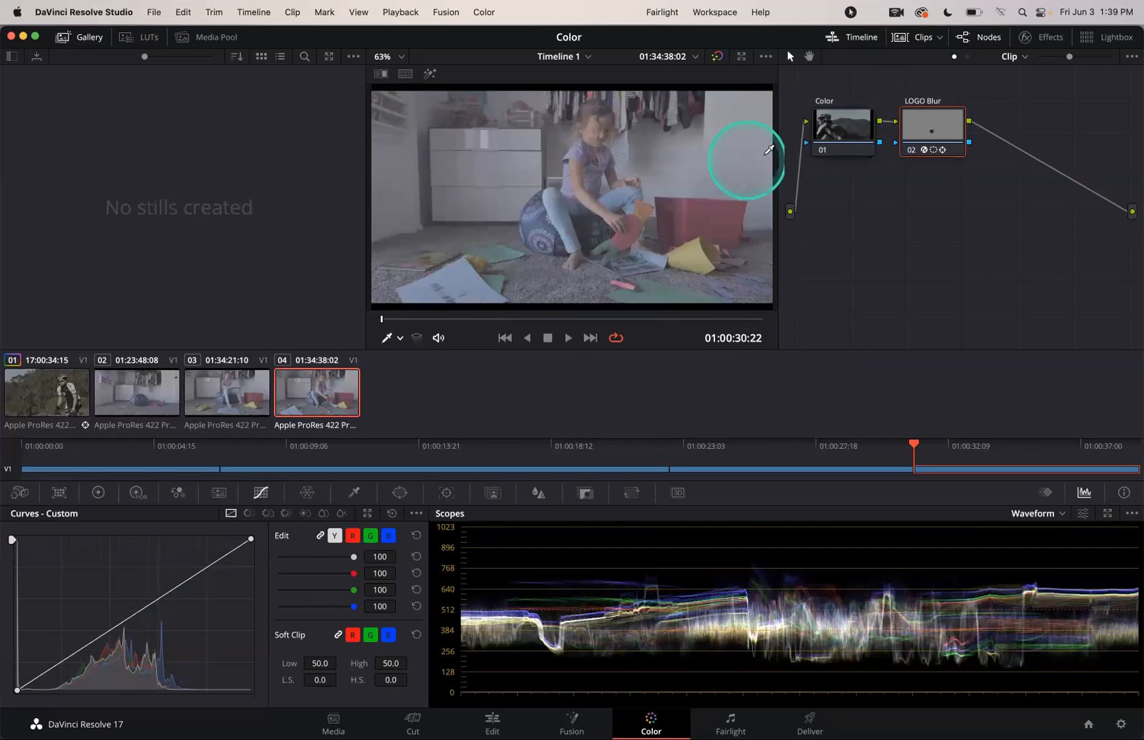
Reselect clip 04 to load its node graph and add a serial node after node 01.
click(148, 394)
click(305, 399)
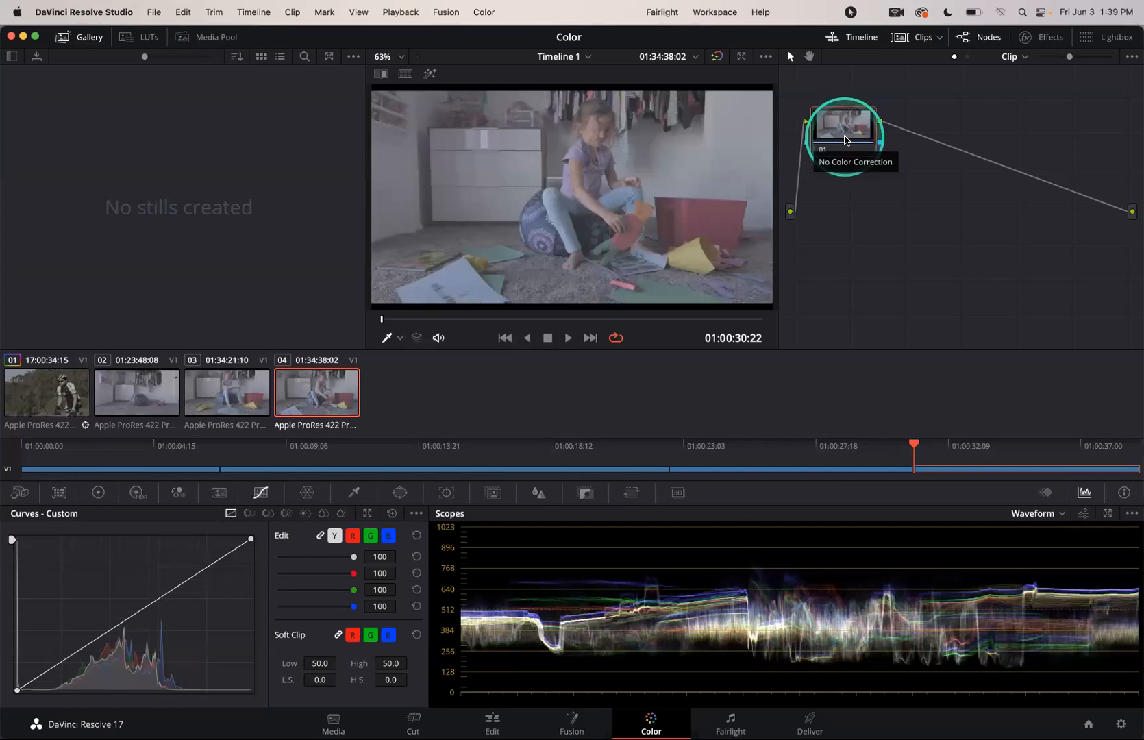
key(alt+s)
click(930, 121)
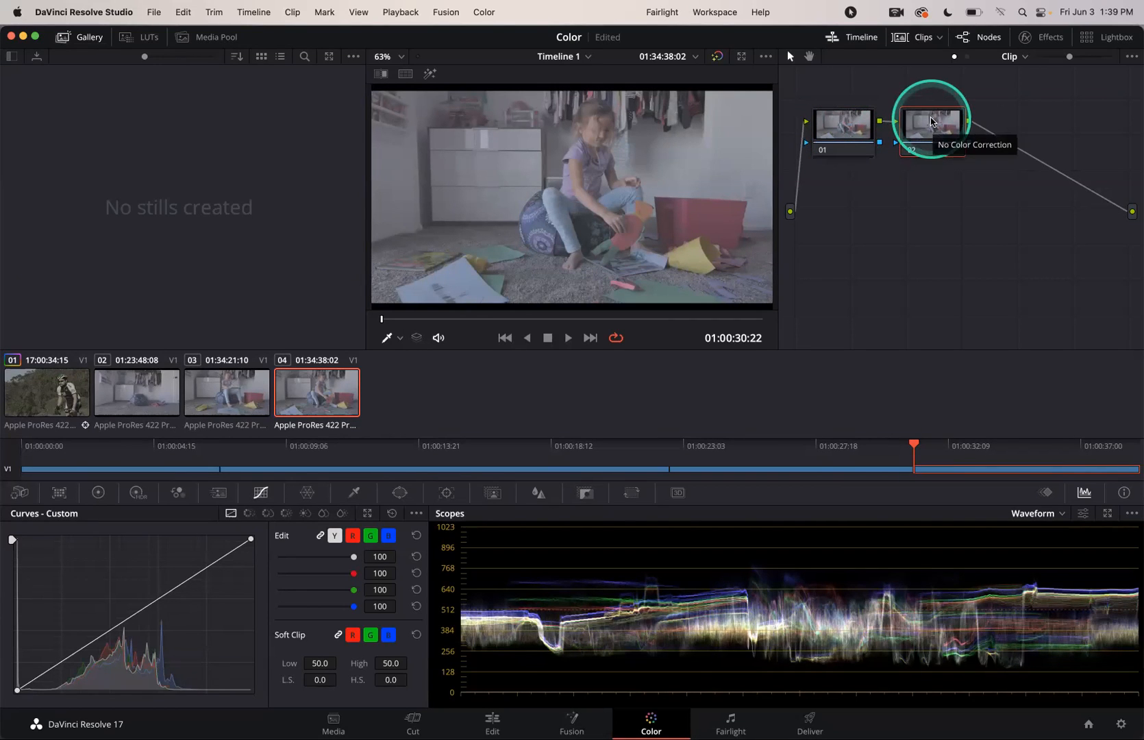
Label clip 04's new serial node 02 as "correction".
right_click(931, 121)
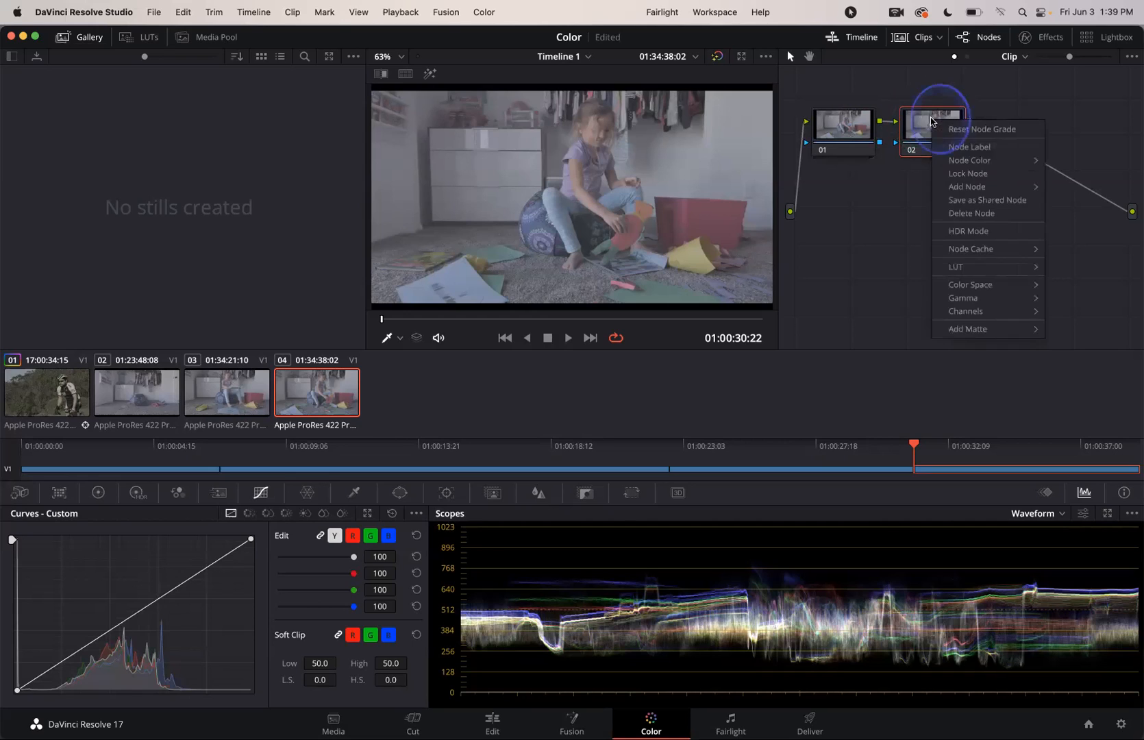
click(942, 146)
text(Corr)
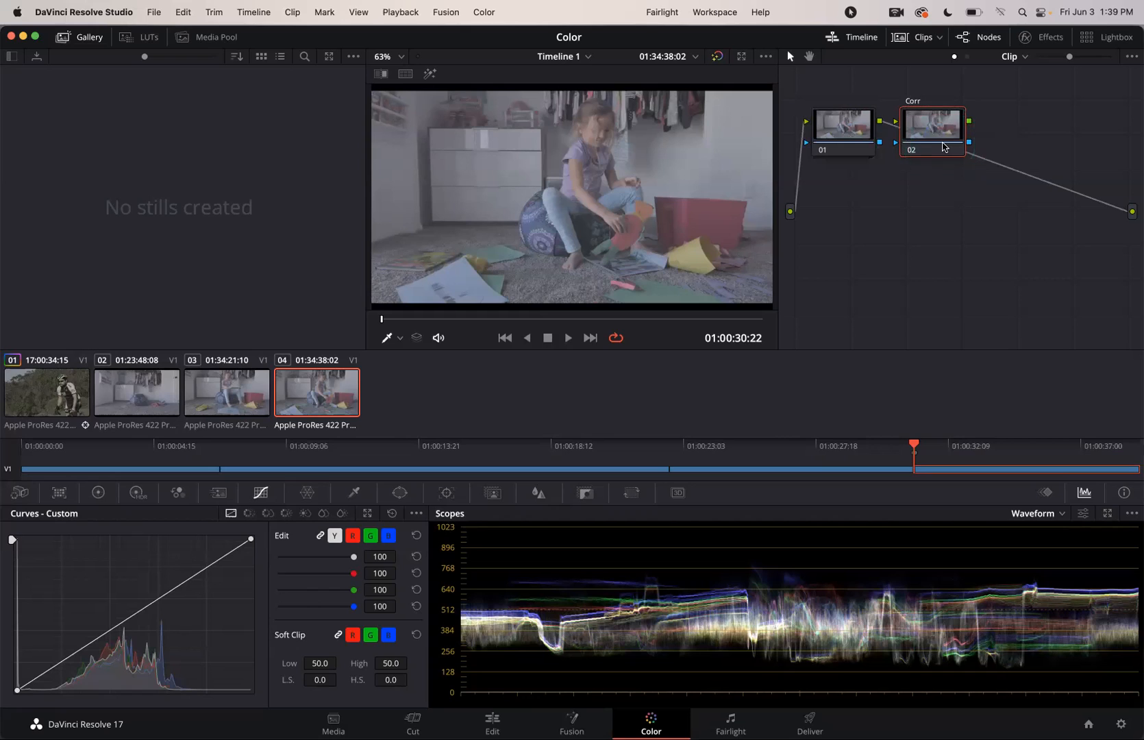
click(913, 102)
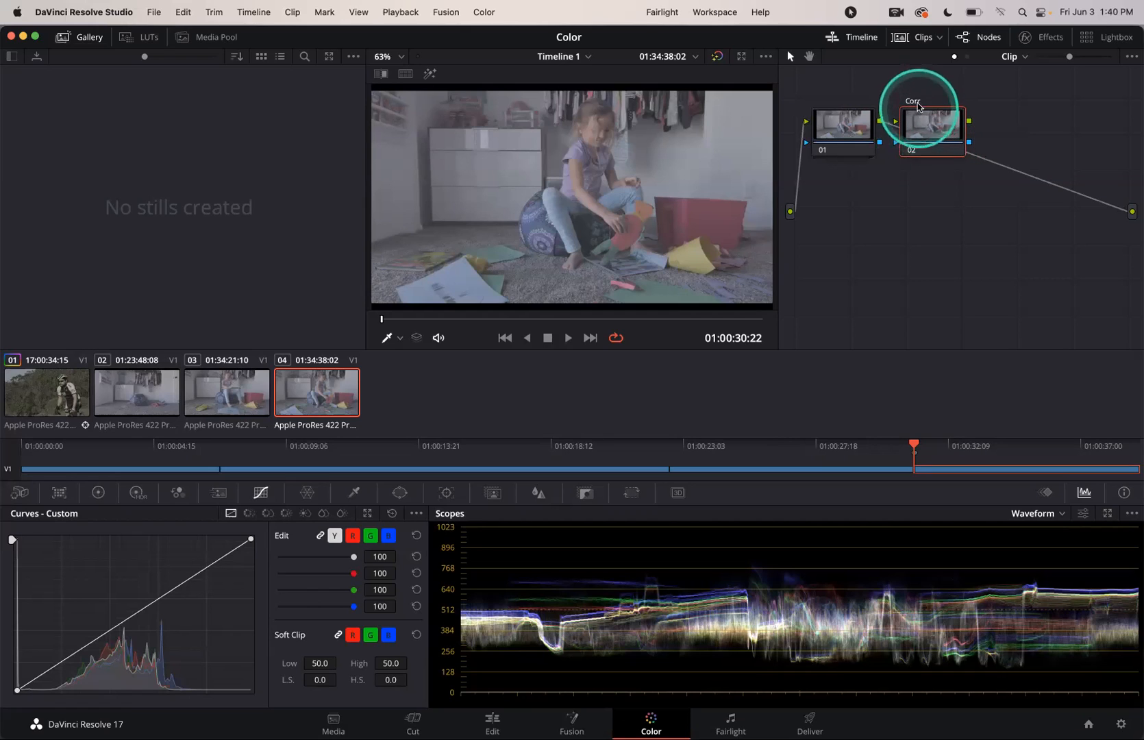
double_click(914, 101)
text(correction)
click(794, 209)
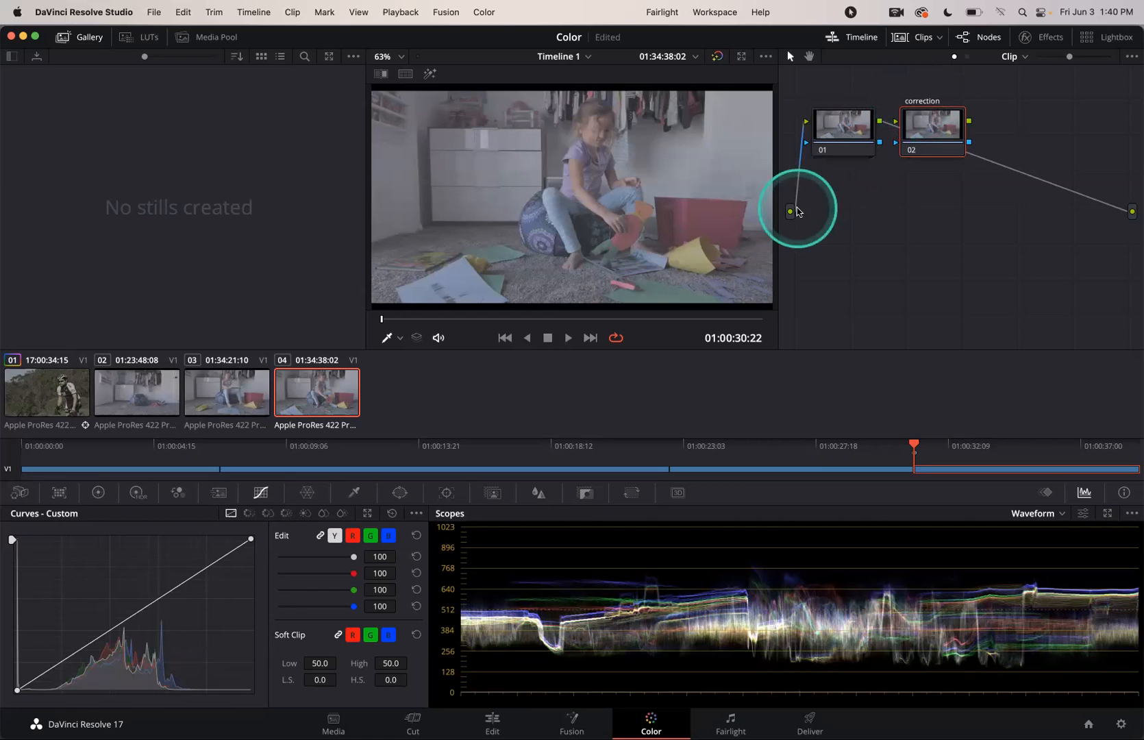
click(536, 281)
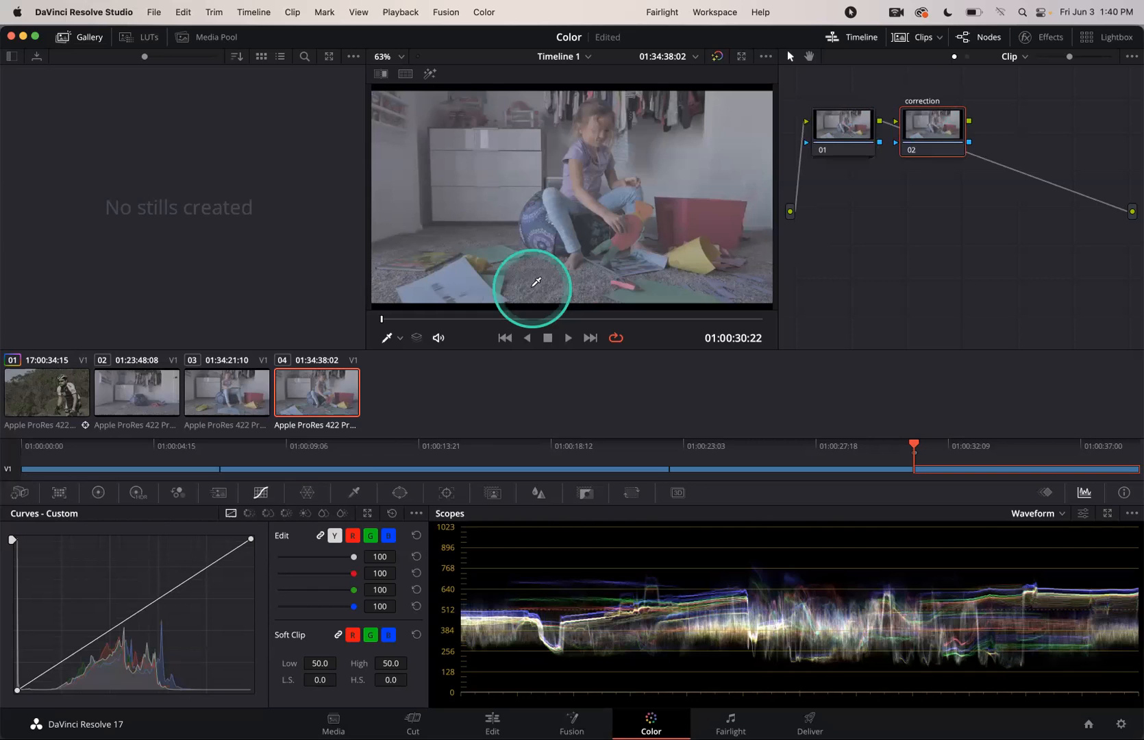
On clip 04's correction node, try raising the primaries gain to about 1.28 and tint it slightly toward green.
click(100, 497)
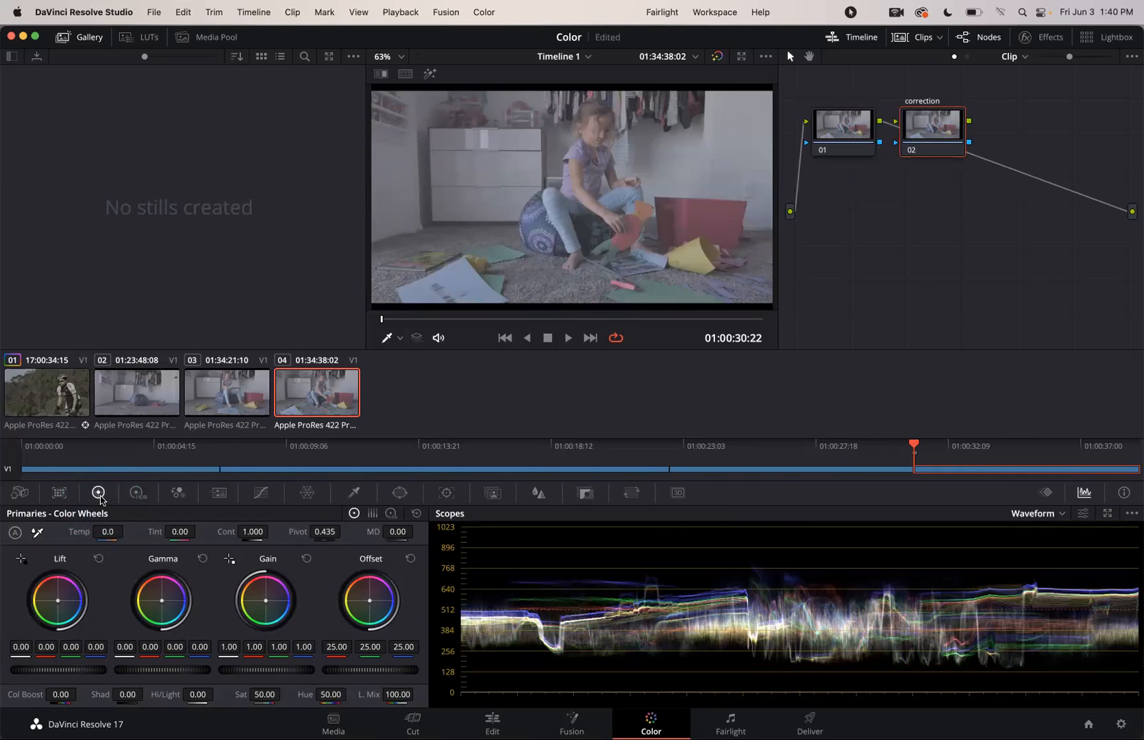
click(77, 621)
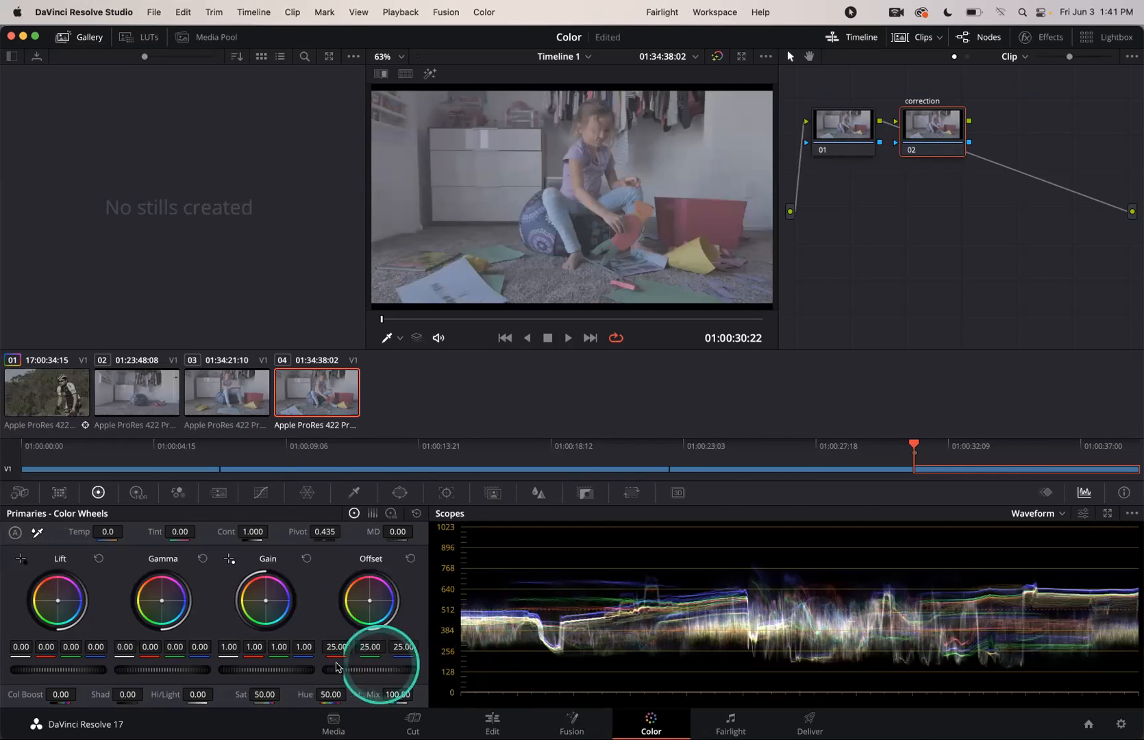
mouse_move(261, 671)
mouse_down()
mouse_move(332, 682)
mouse_move(243, 673)
mouse_up()
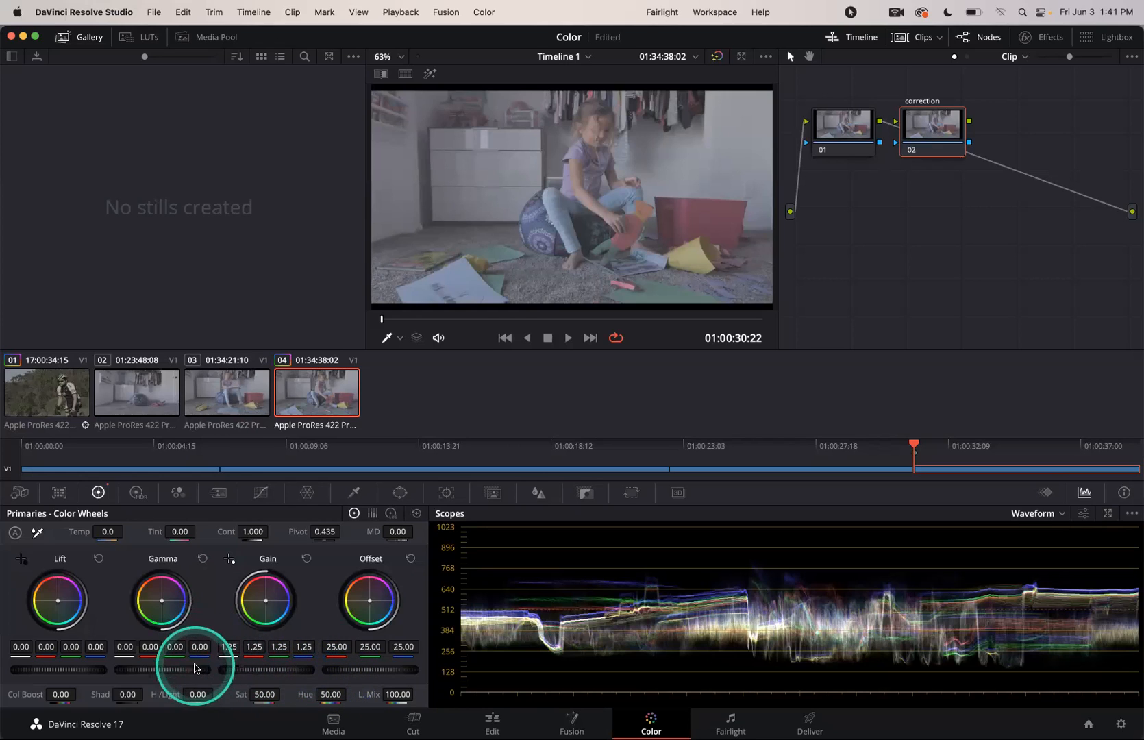
mouse_move(266, 675)
mouse_down()
mouse_move(234, 663)
mouse_move(256, 671)
mouse_up()
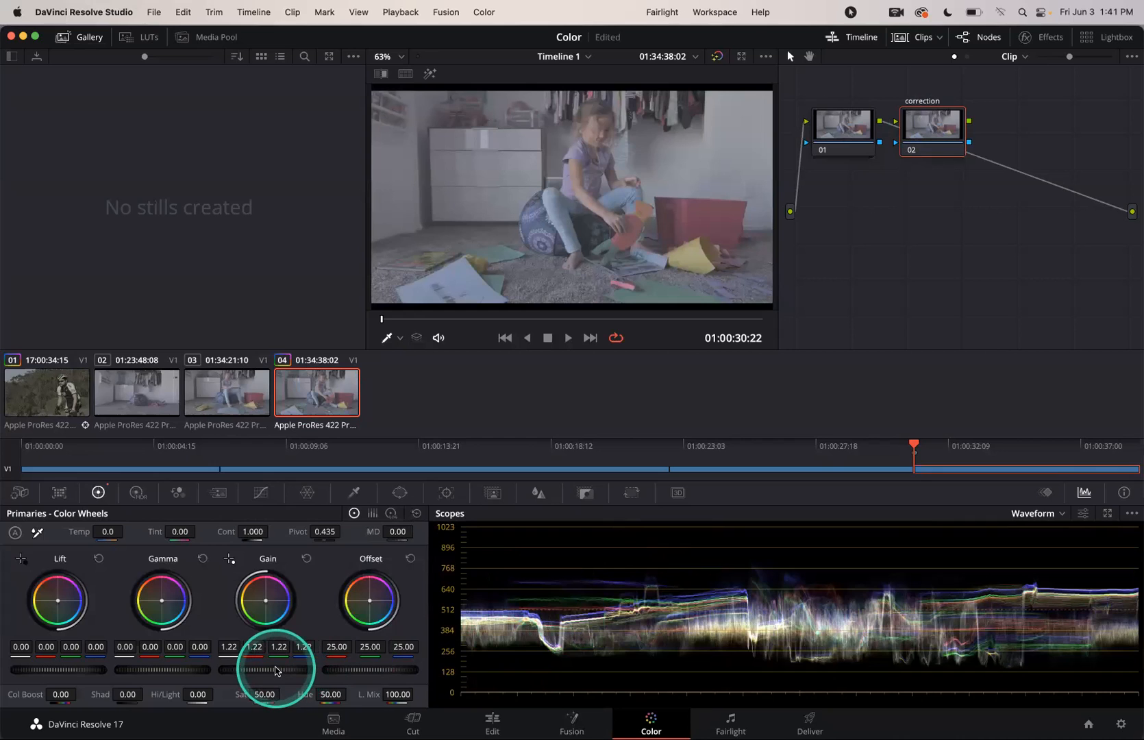
drag(271, 670, 319, 667)
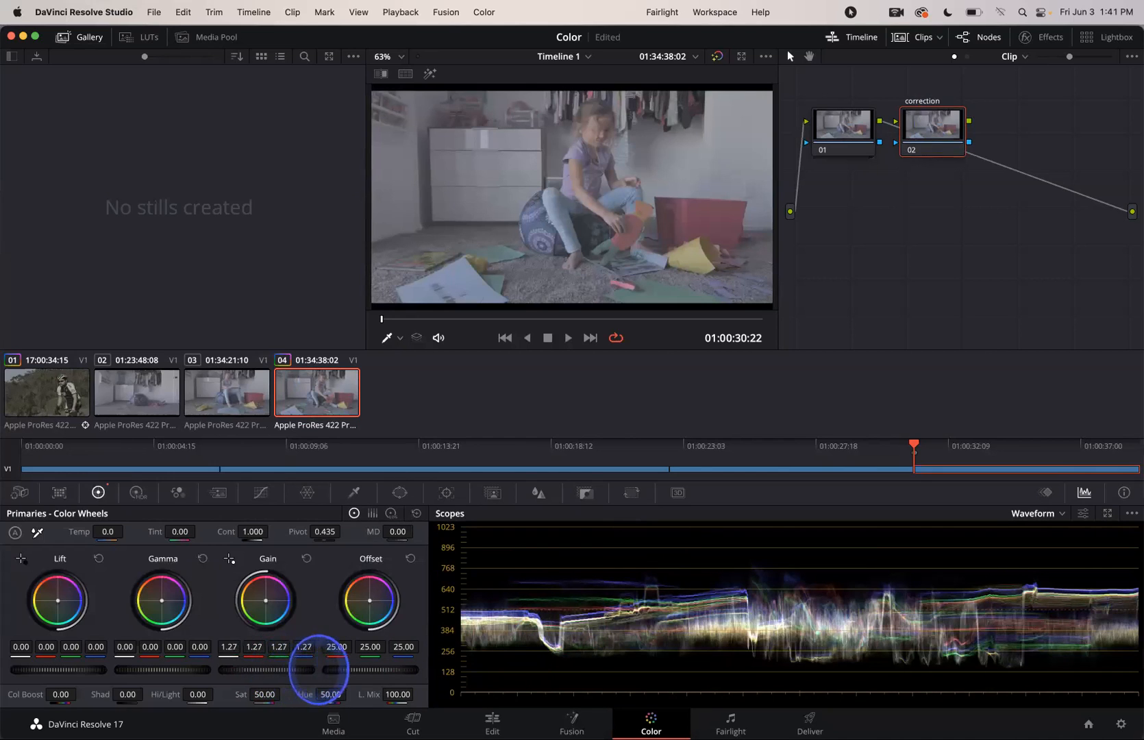
mouse_move(267, 606)
mouse_down()
mouse_move(302, 571)
mouse_move(259, 616)
mouse_move(262, 604)
mouse_up()
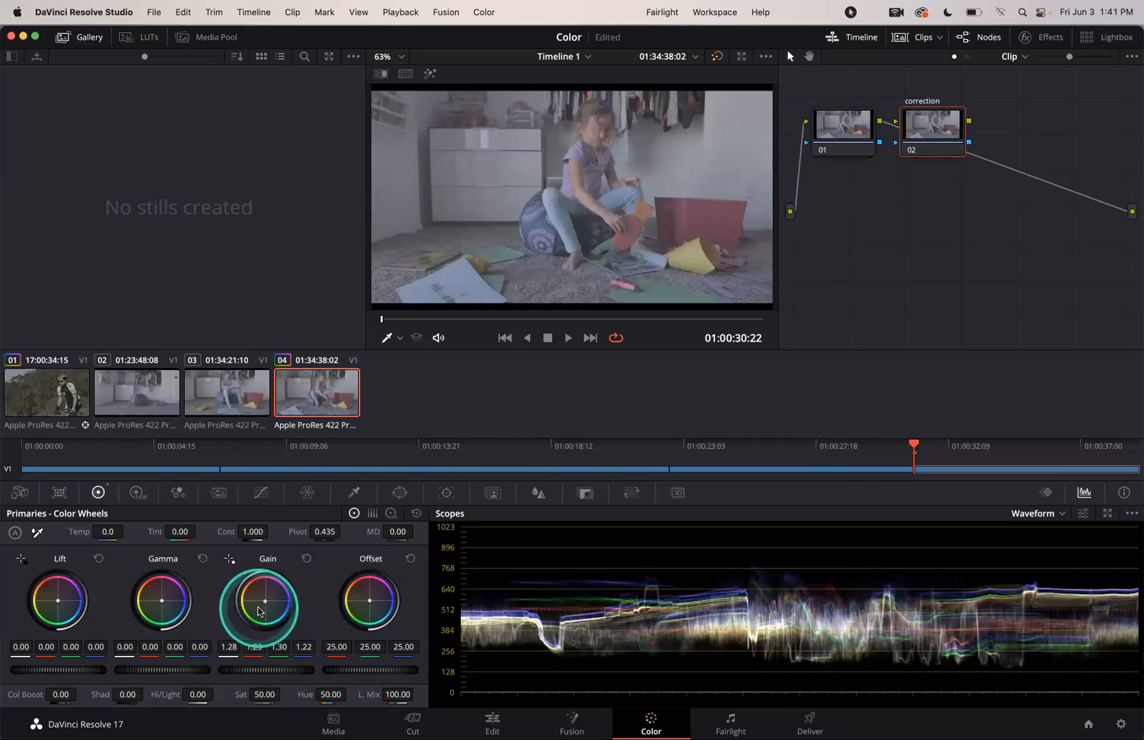
Nudge clip 03's gain to 1.01 and lower the luminance gain on clip 04's correction node to 1.25.
click(230, 405)
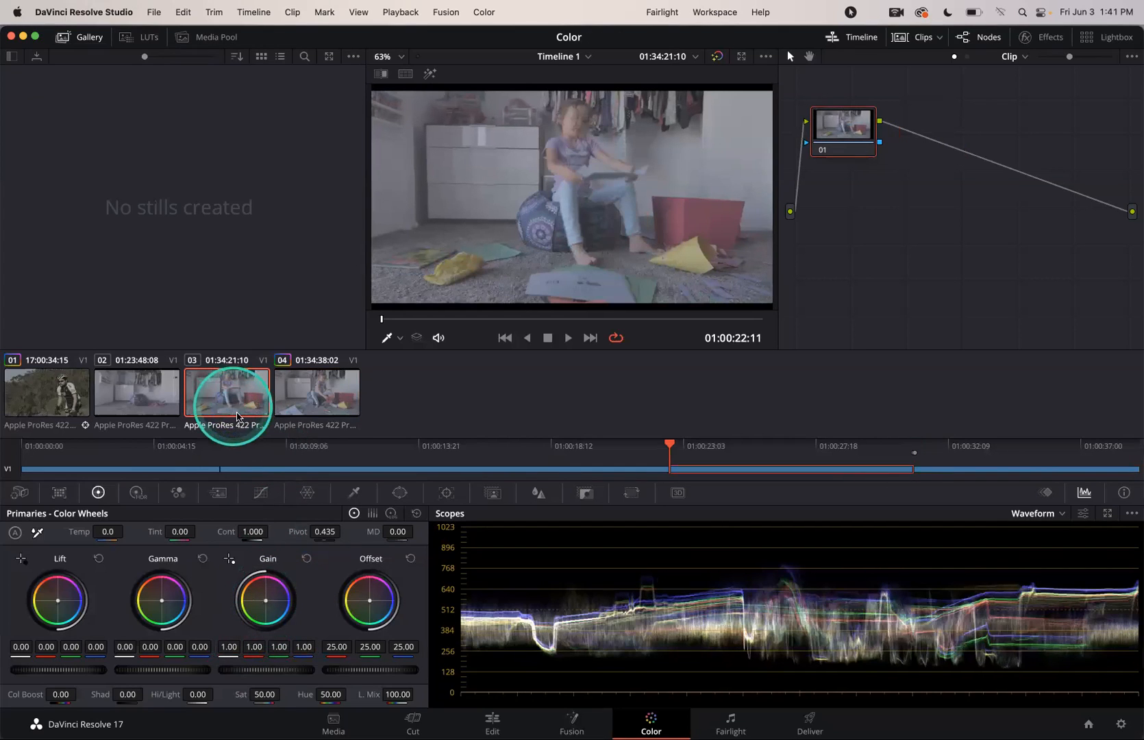
mouse_move(259, 677)
mouse_down()
mouse_move(306, 676)
mouse_move(266, 677)
mouse_up()
click(300, 411)
click(286, 603)
click(278, 670)
drag(278, 671, 247, 671)
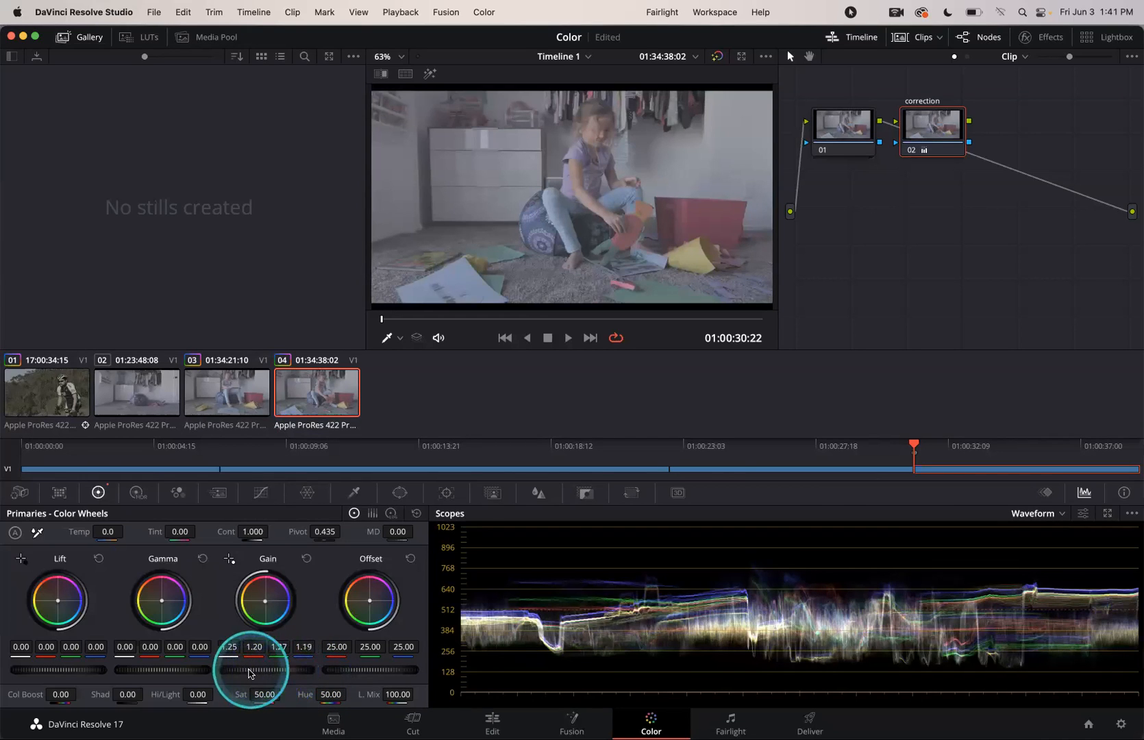
Set clip 03's primaries to gain 1.31, lift -0.10 and gamma 0.04.
click(218, 391)
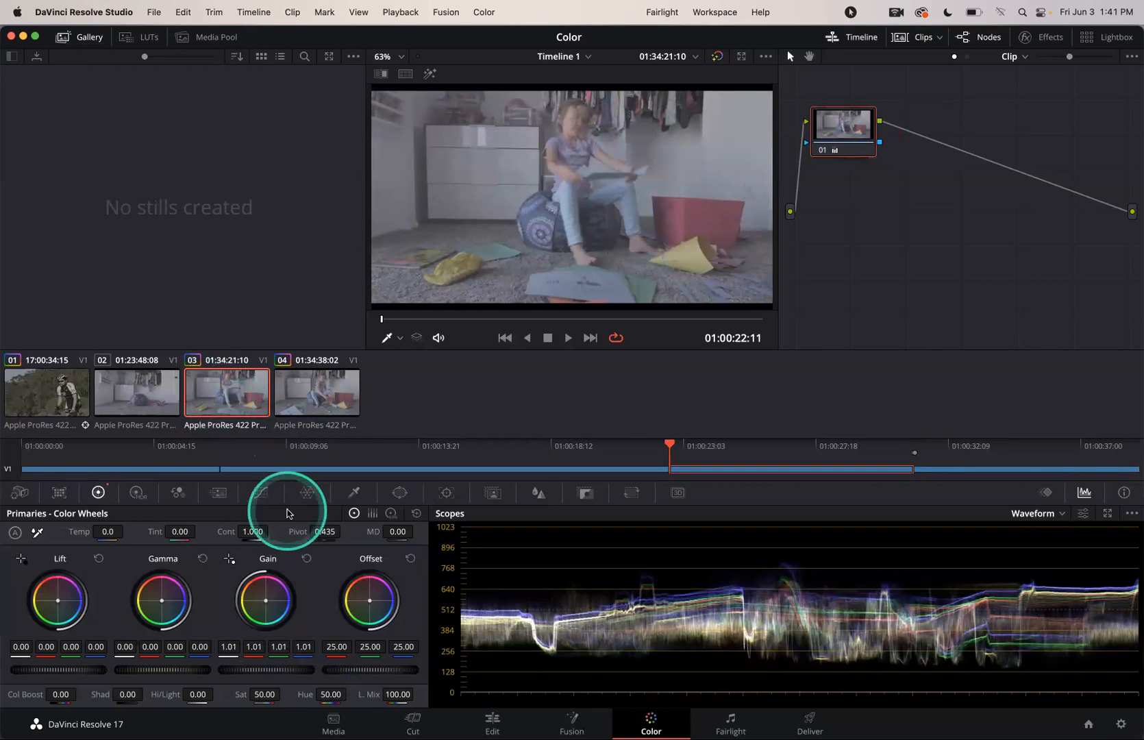
drag(263, 678, 429, 690)
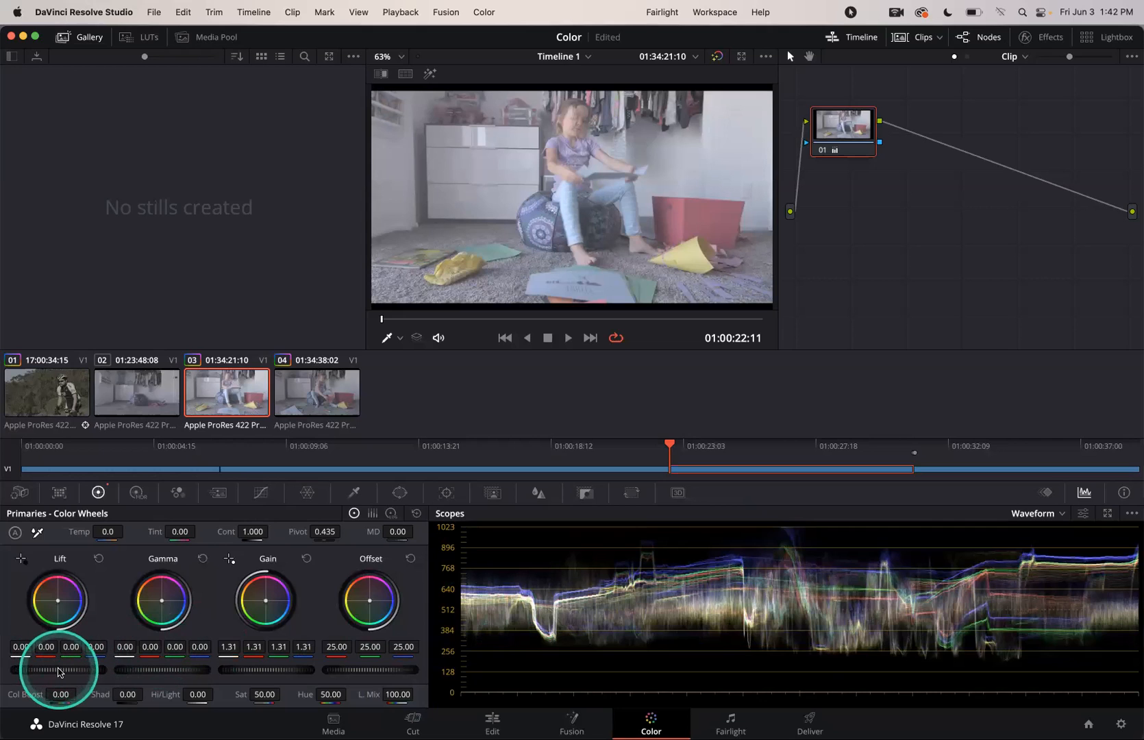
drag(59, 669, 498, 382)
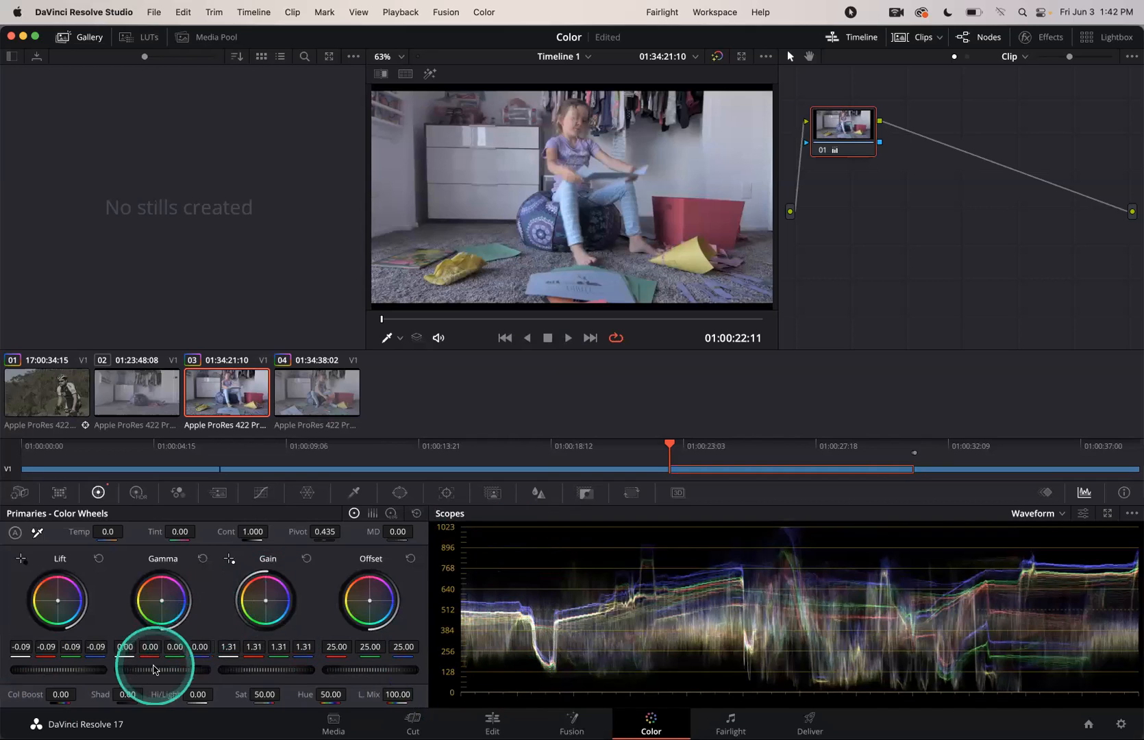
drag(154, 669, 262, 680)
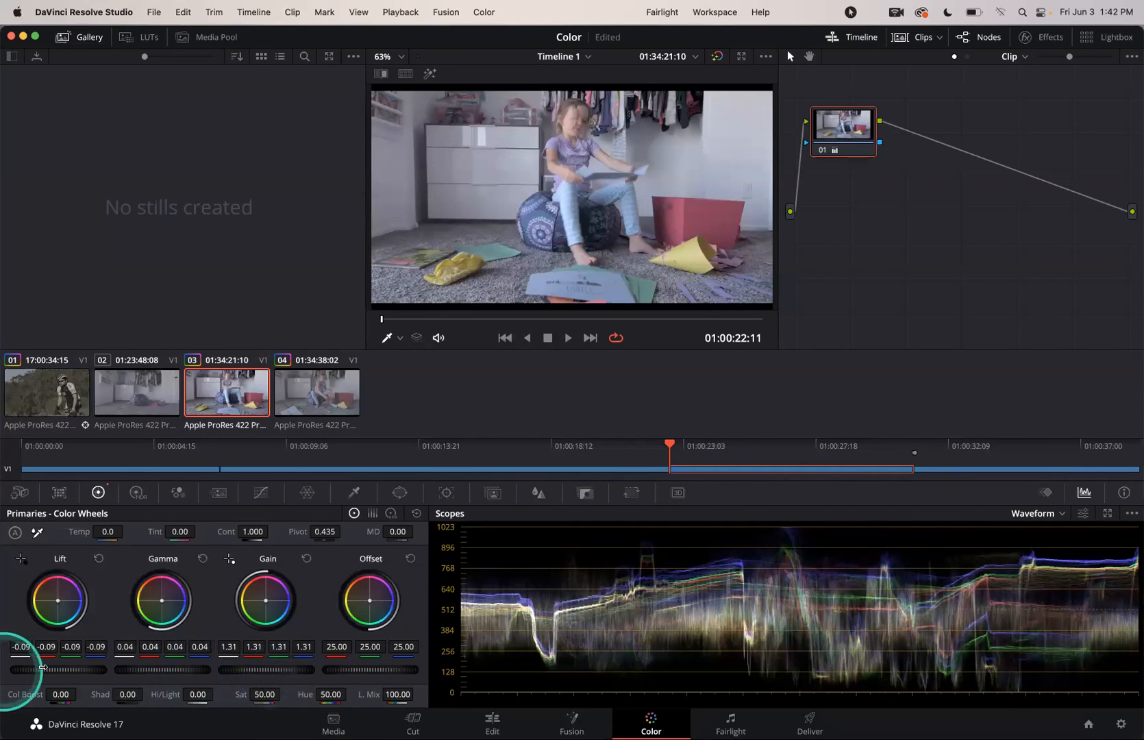
mouse_move(66, 671)
mouse_down()
mouse_move(31, 679)
mouse_move(44, 674)
mouse_up()
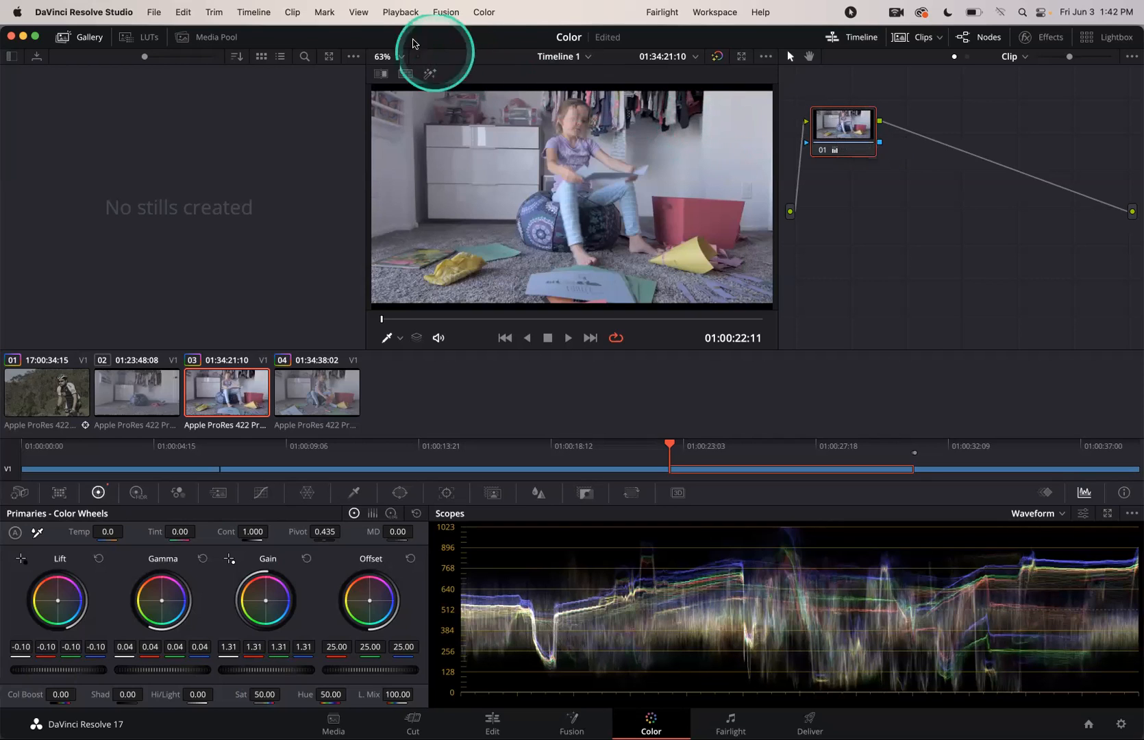
Toggle Bypass All Grades repeatedly to compare clip 03 before and after correction, ending with grades enabled.
click(351, 10)
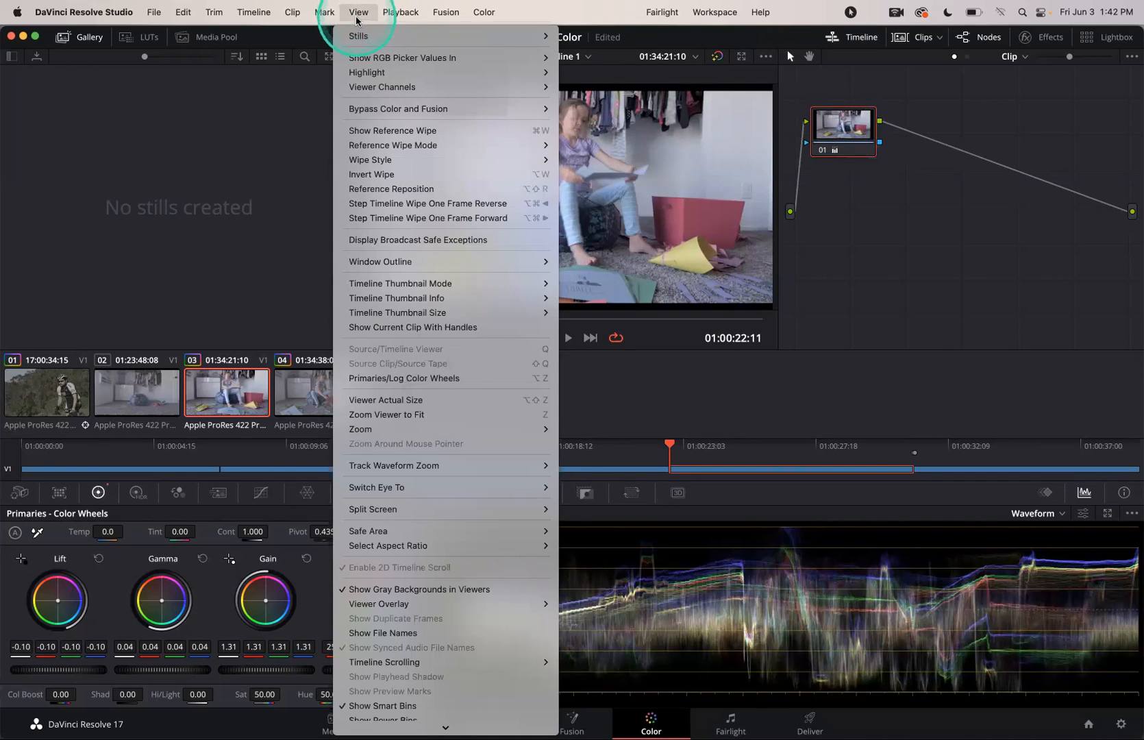
mouse_move(393, 111)
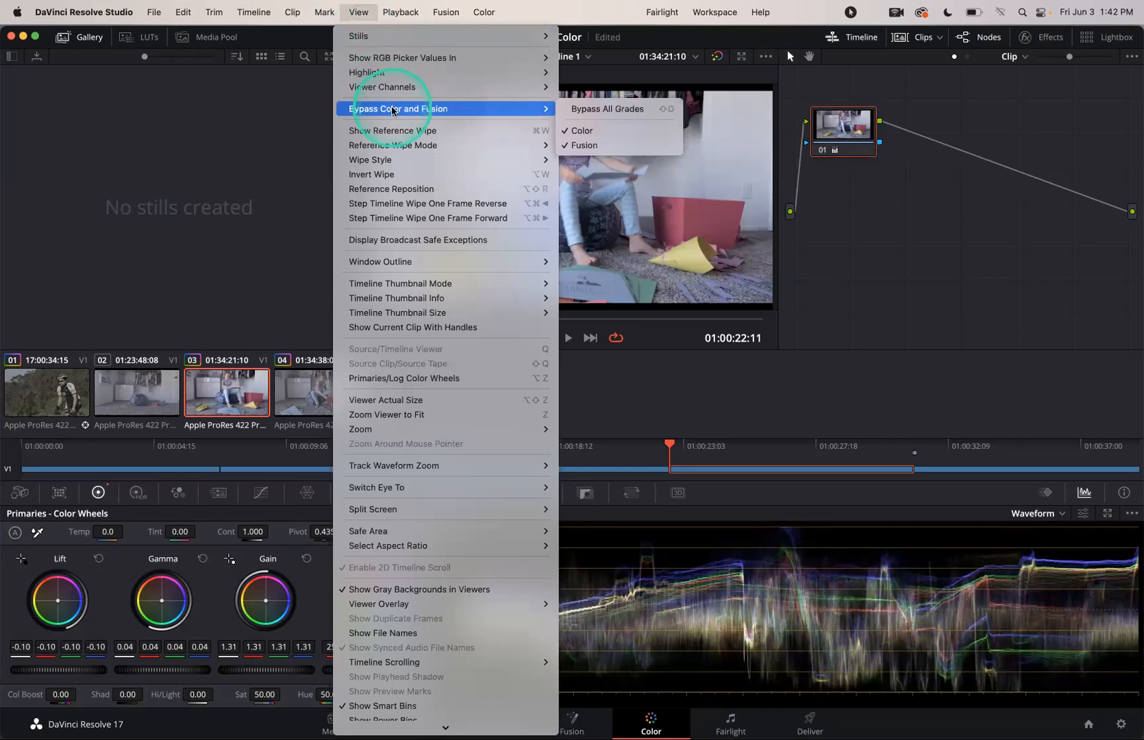
click(623, 108)
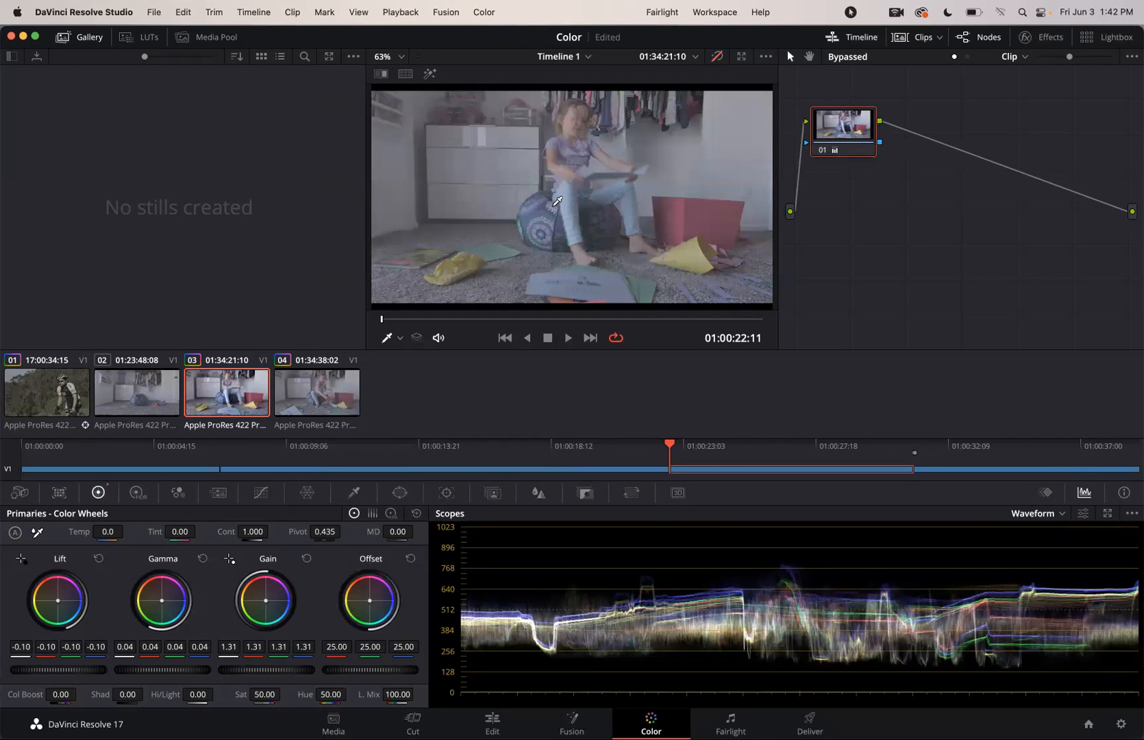
key(shift+d)
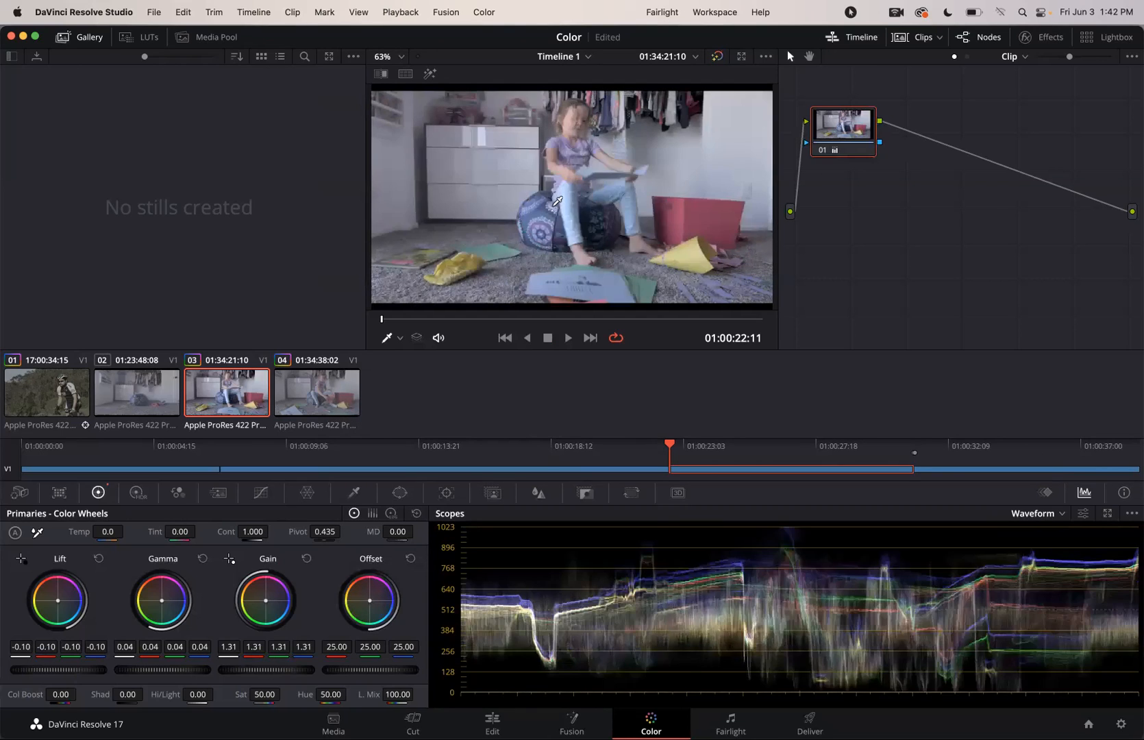
key(shift+d)
key(shift+d)
key(shift+d)
key(shift+d)
key(shift+d)
key(shift+d)
key(shift+d)
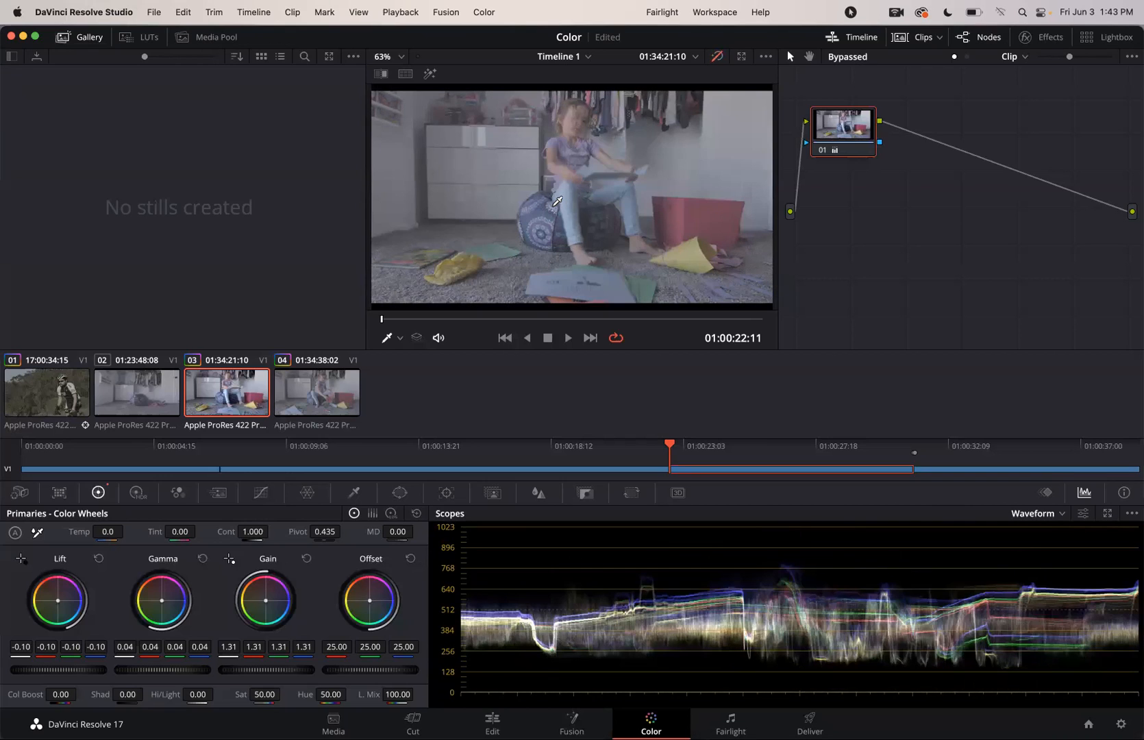
key(shift+d)
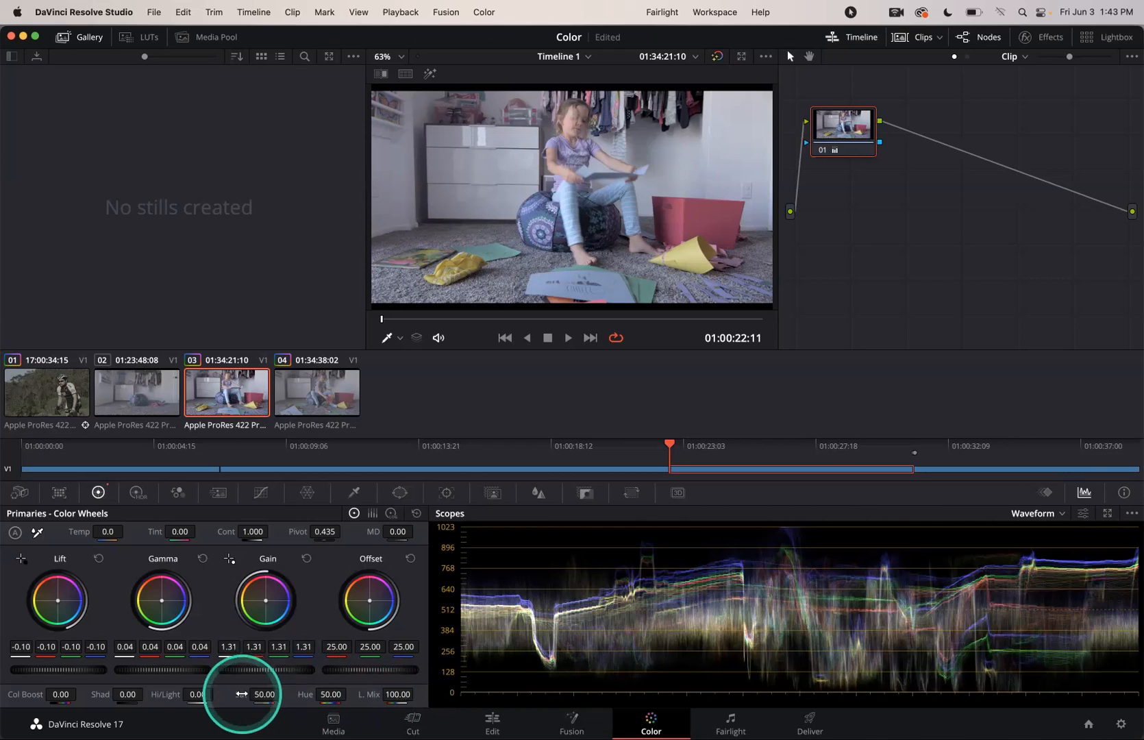
Try overexposing clip 03 with a gain of 2.08, and undo it.
drag(248, 674, 662, 697)
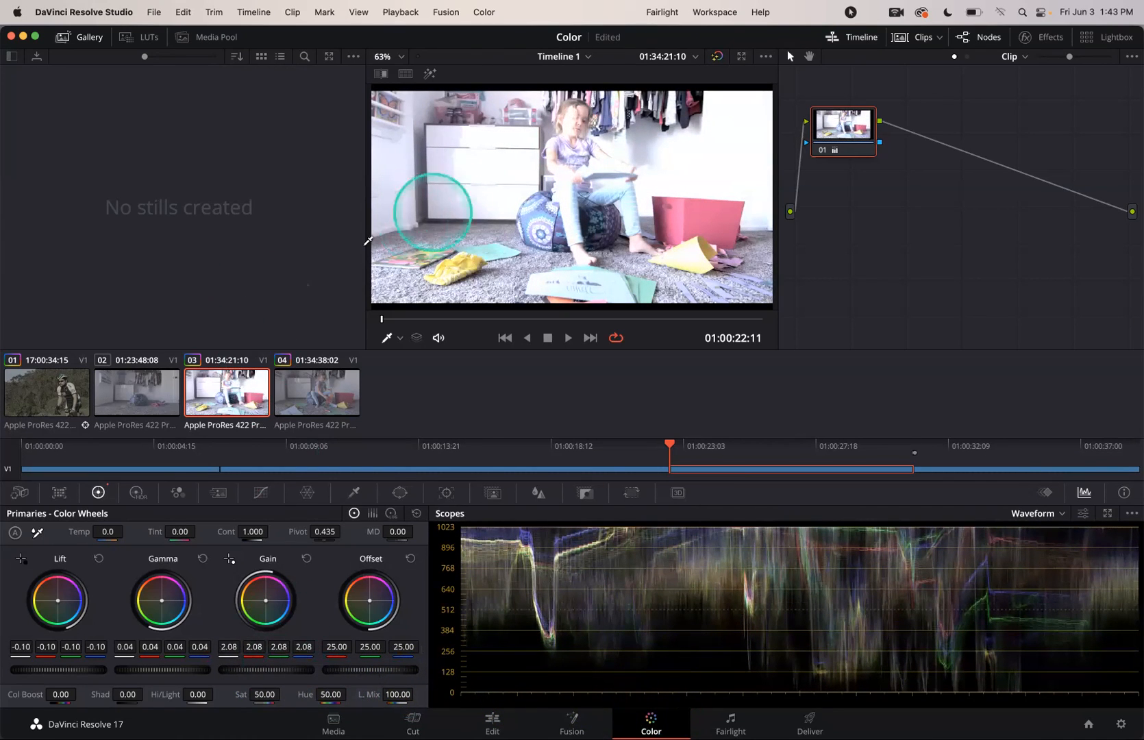
click(491, 147)
mouse_move(491, 147)
mouse_down()
mouse_move(492, 185)
mouse_move(475, 145)
mouse_move(485, 140)
mouse_move(468, 160)
mouse_move(500, 155)
mouse_move(467, 141)
mouse_move(503, 275)
mouse_move(621, 156)
mouse_up()
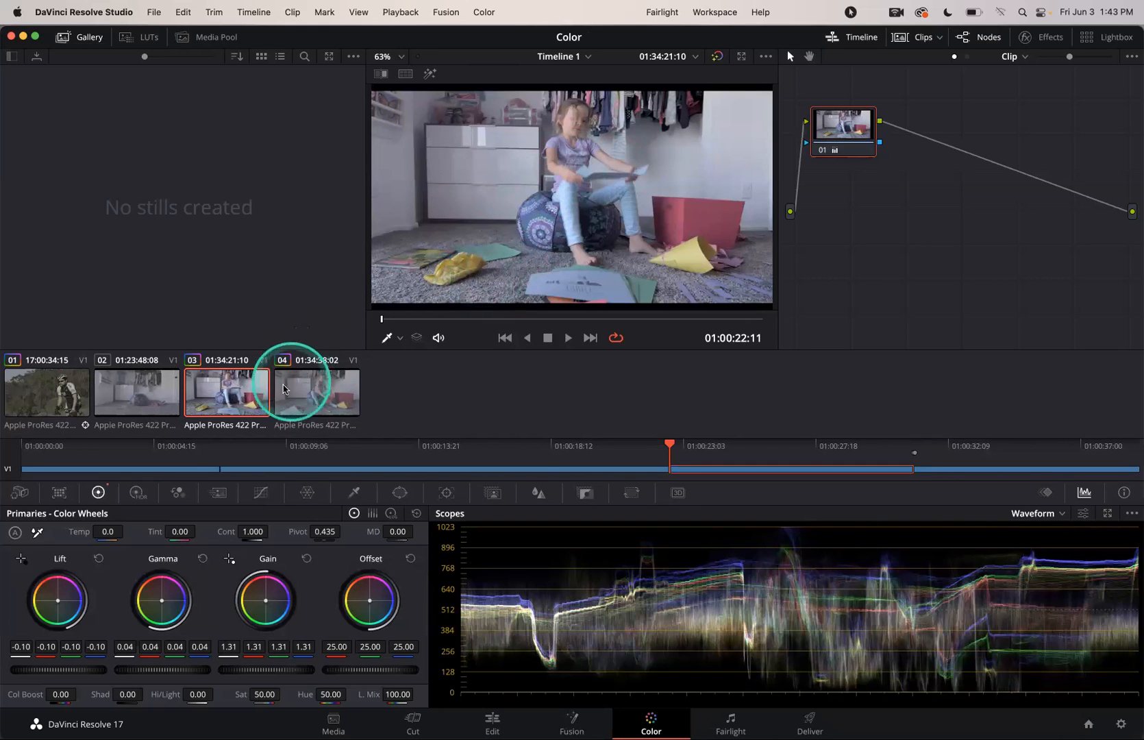
Show the custom curves for clip 04's correction node and try moving the curve's white point.
click(304, 387)
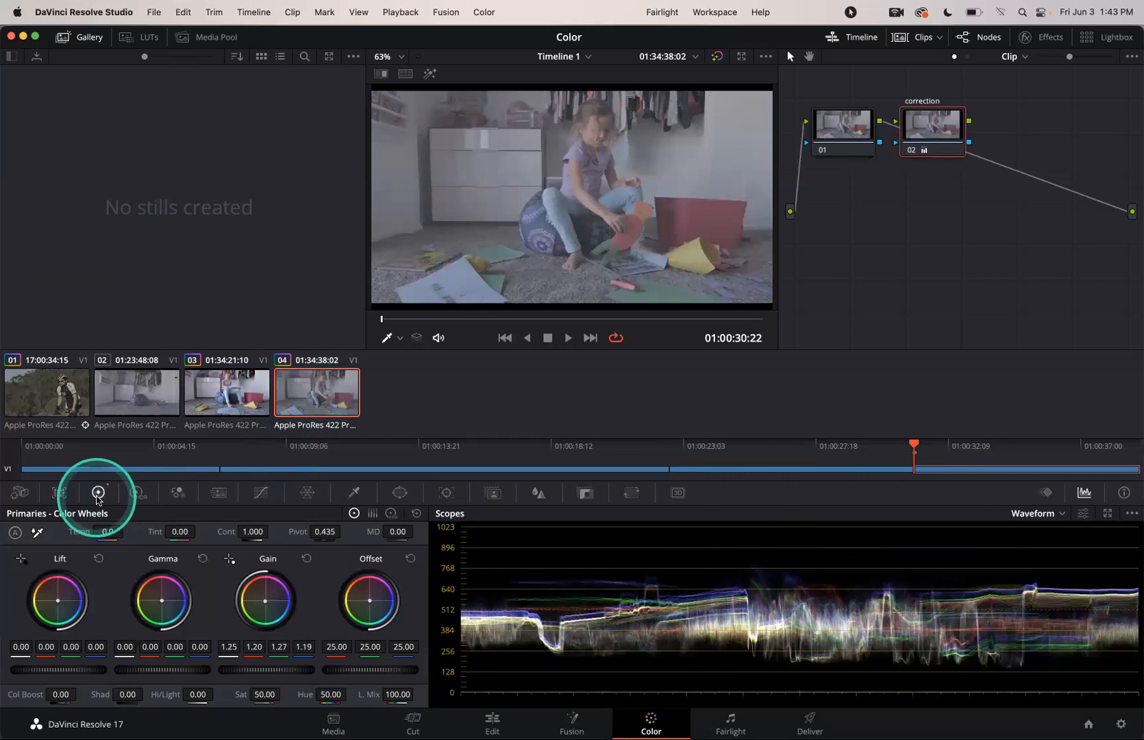
click(253, 497)
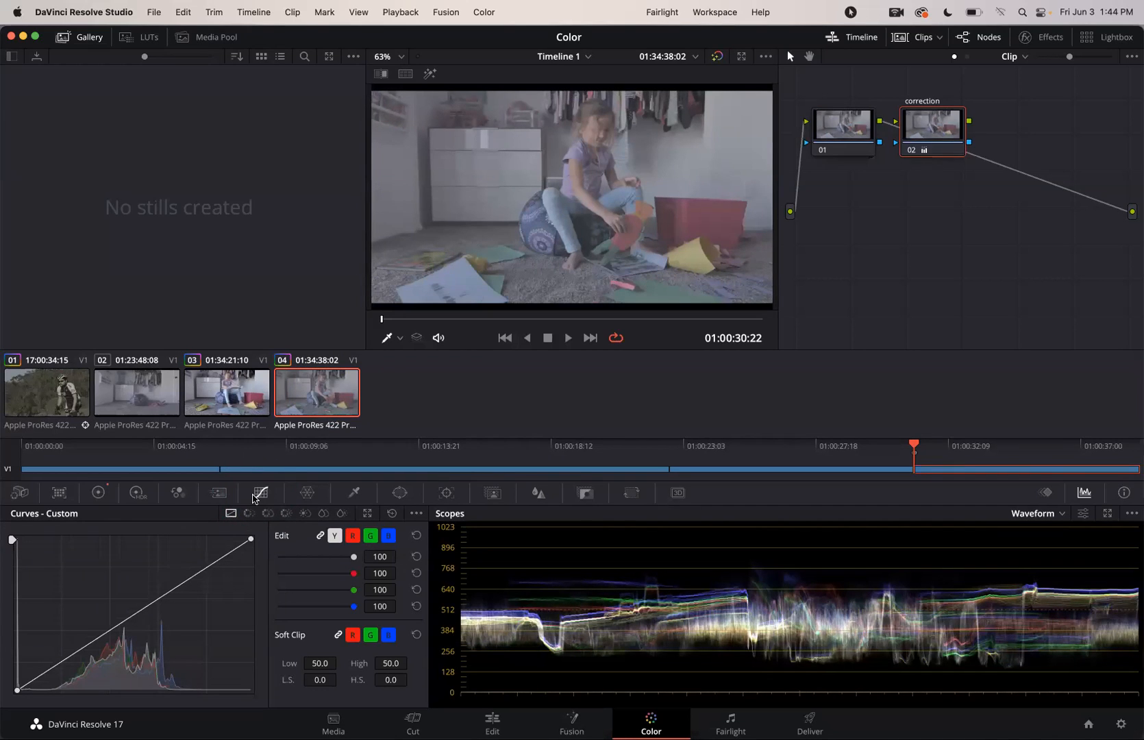
click(251, 539)
drag(251, 543, 281, 540)
On clip 02, pull the custom curve's white and black points inward toward the histogram to expand contrast.
click(139, 391)
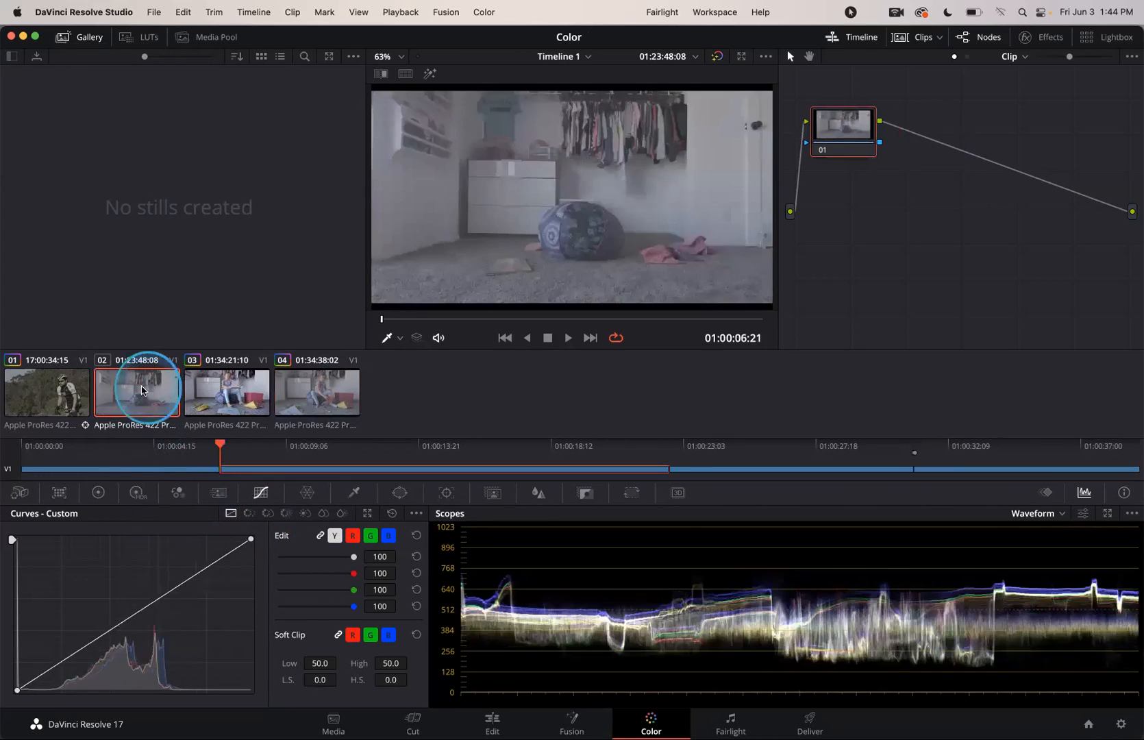
drag(250, 542, 193, 520)
drag(11, 694, 57, 706)
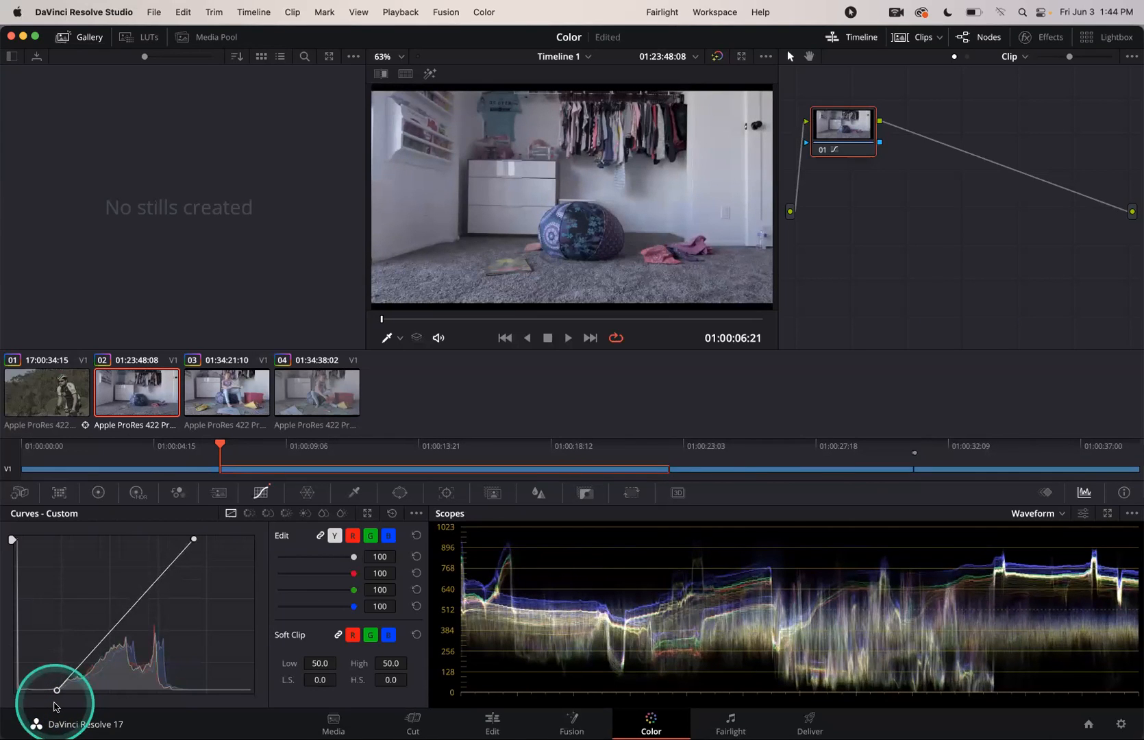
Add a highlight and a shadow control point to clip 02's curve, raising the highlights and shifting the shadow point slightly.
click(133, 612)
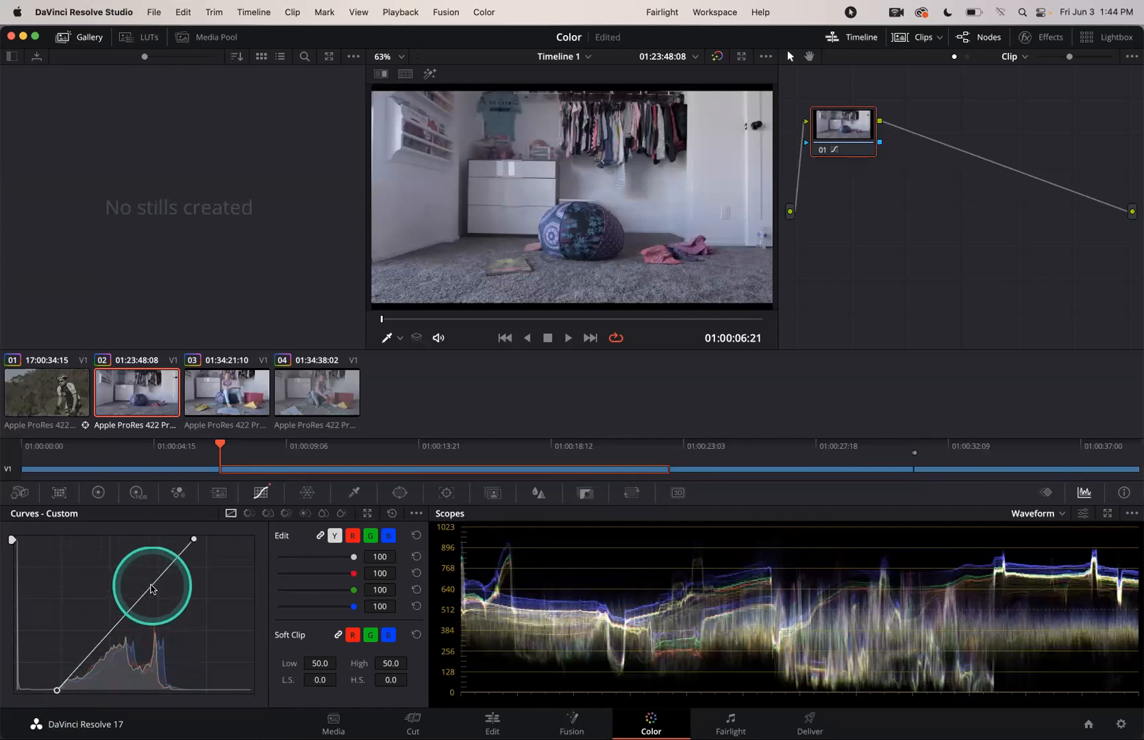
click(153, 583)
click(107, 631)
drag(152, 584, 144, 574)
mouse_move(107, 630)
mouse_down()
mouse_move(116, 639)
mouse_move(112, 628)
mouse_up()
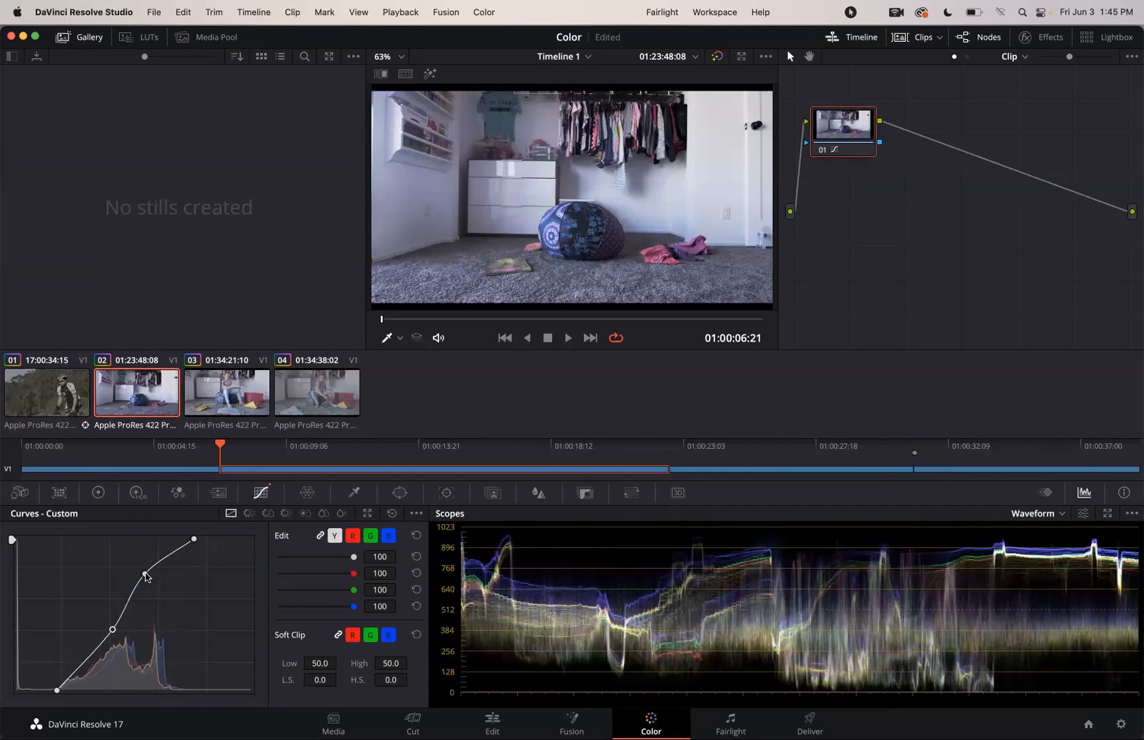
Undo the upper control point on clip 02's curve and re-add it slightly higher to brighten the highlights.
click(146, 575)
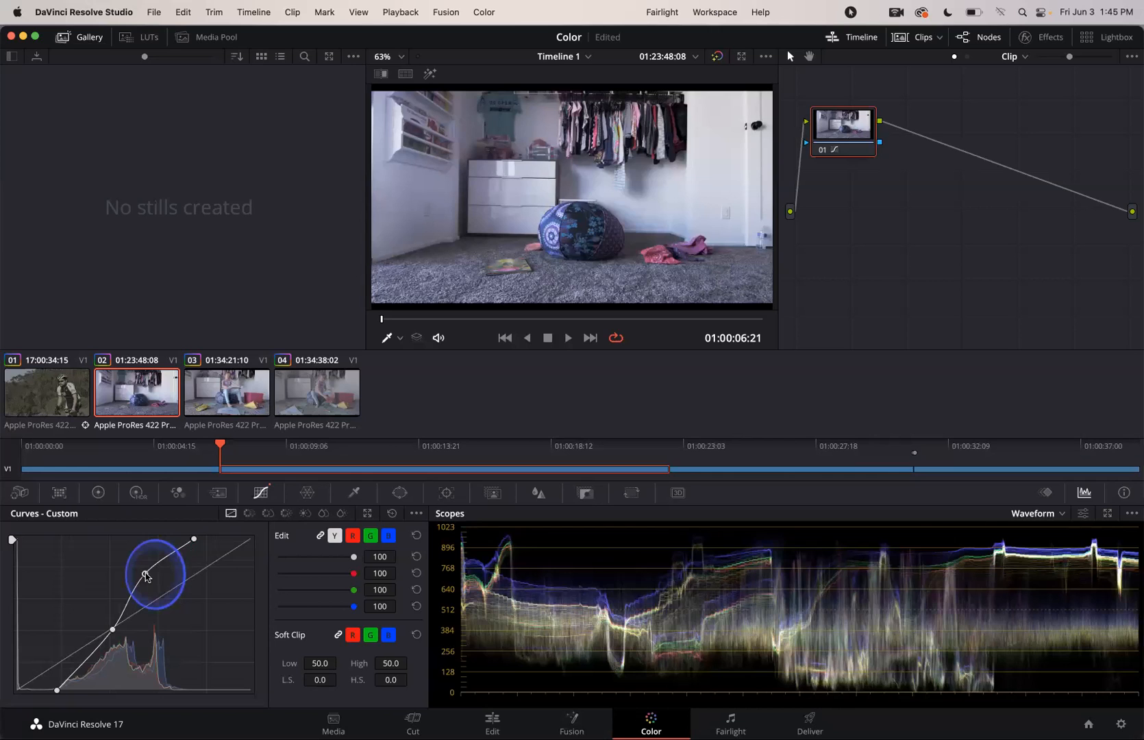
drag(147, 578, 177, 589)
key(super+z)
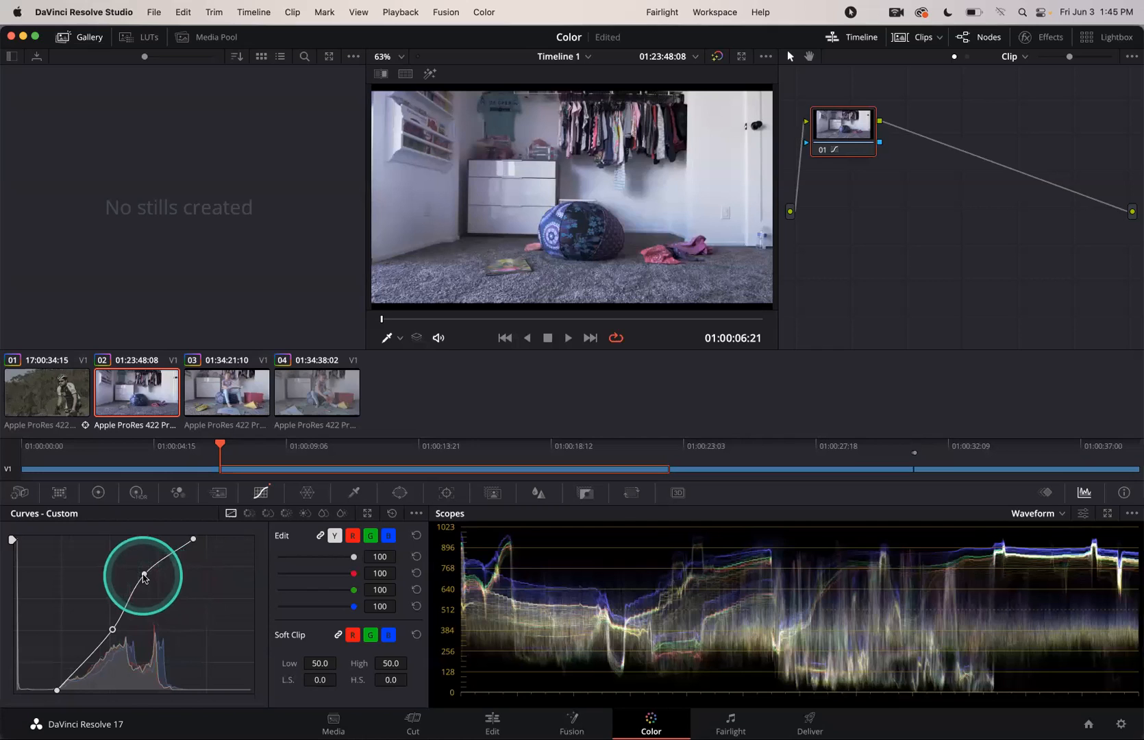
key(super+z)
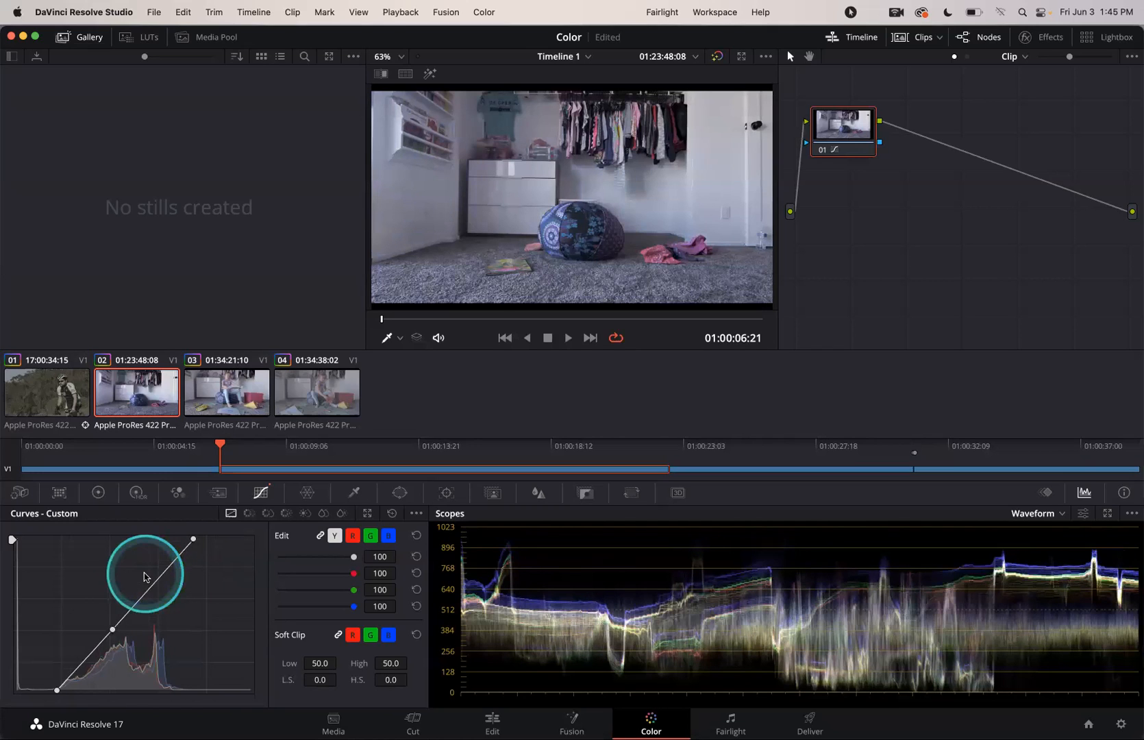
mouse_move(158, 580)
mouse_down()
mouse_move(152, 560)
mouse_move(147, 569)
mouse_up()
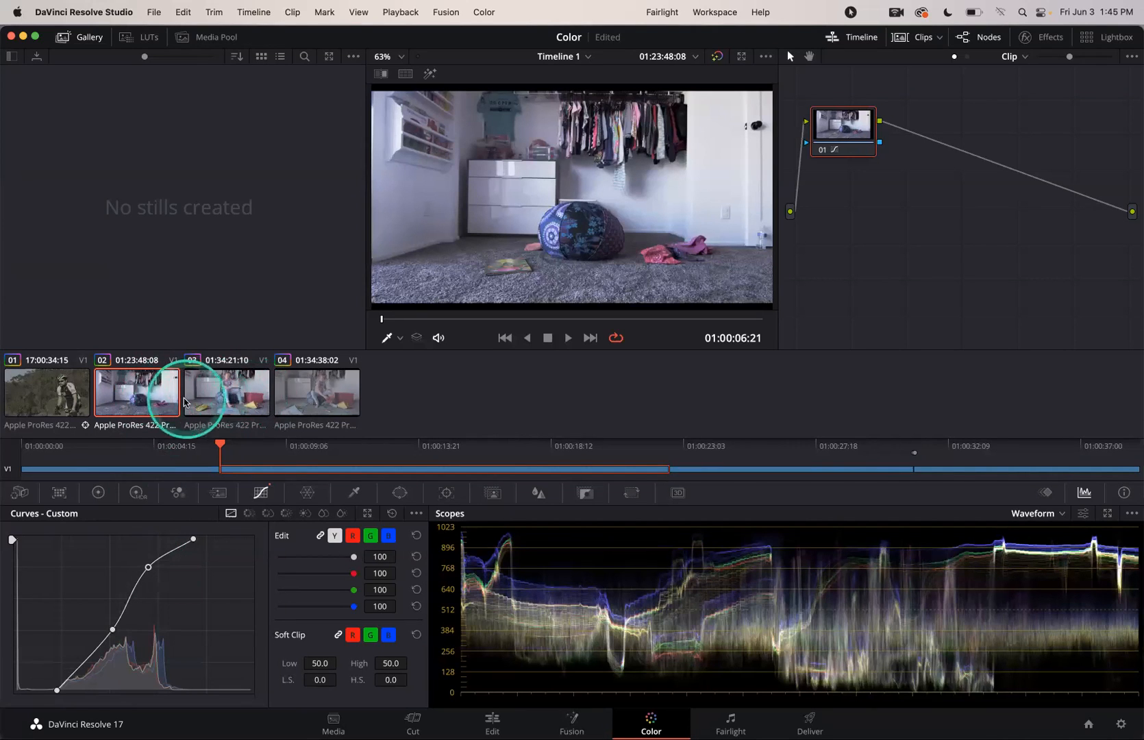
Select clip 04 and apply the grade from two clips prior.
click(309, 392)
click(316, 391)
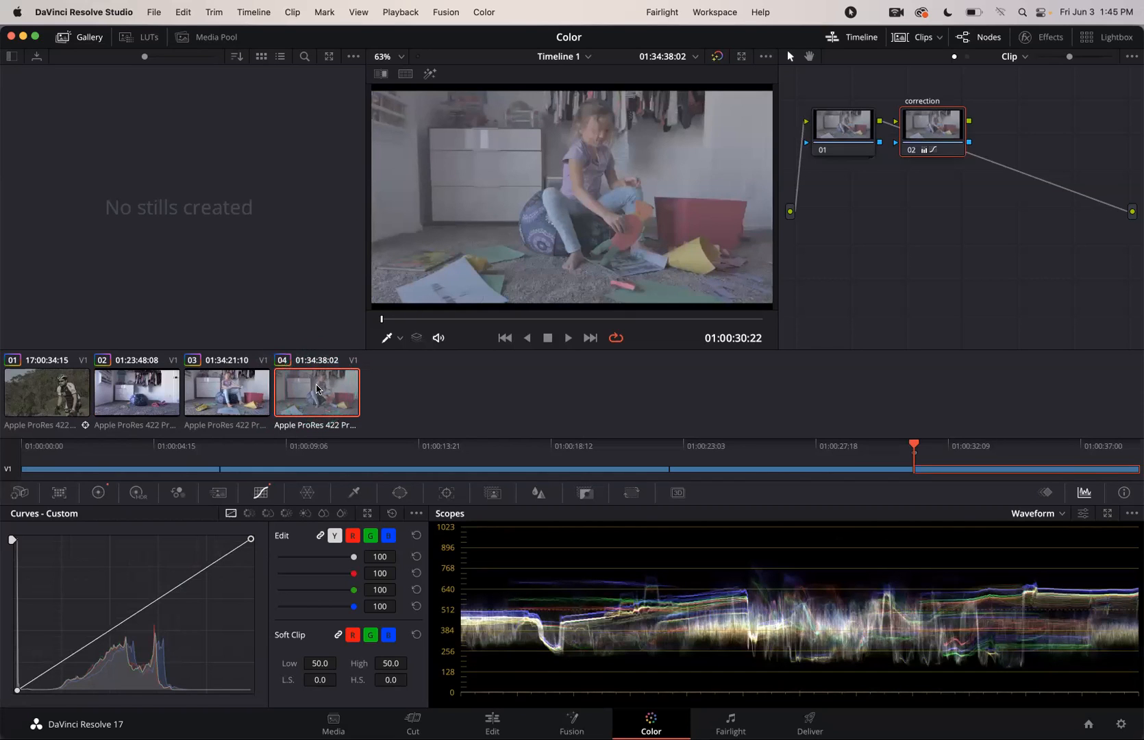
click(483, 12)
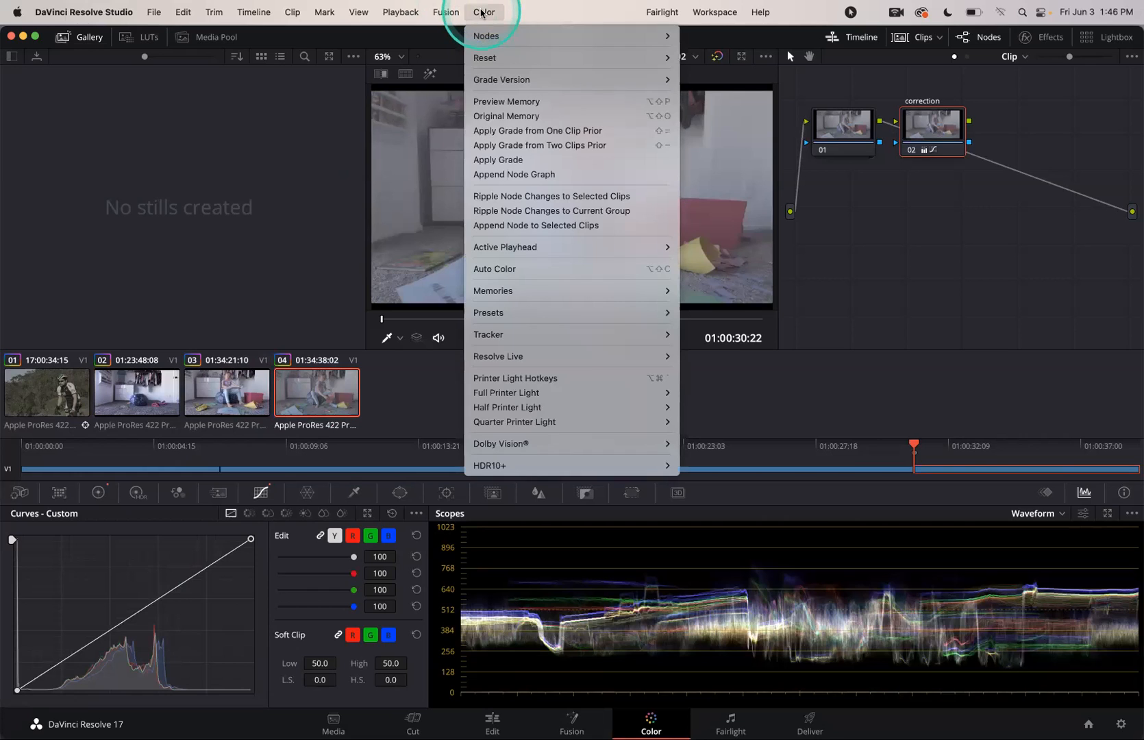
click(492, 145)
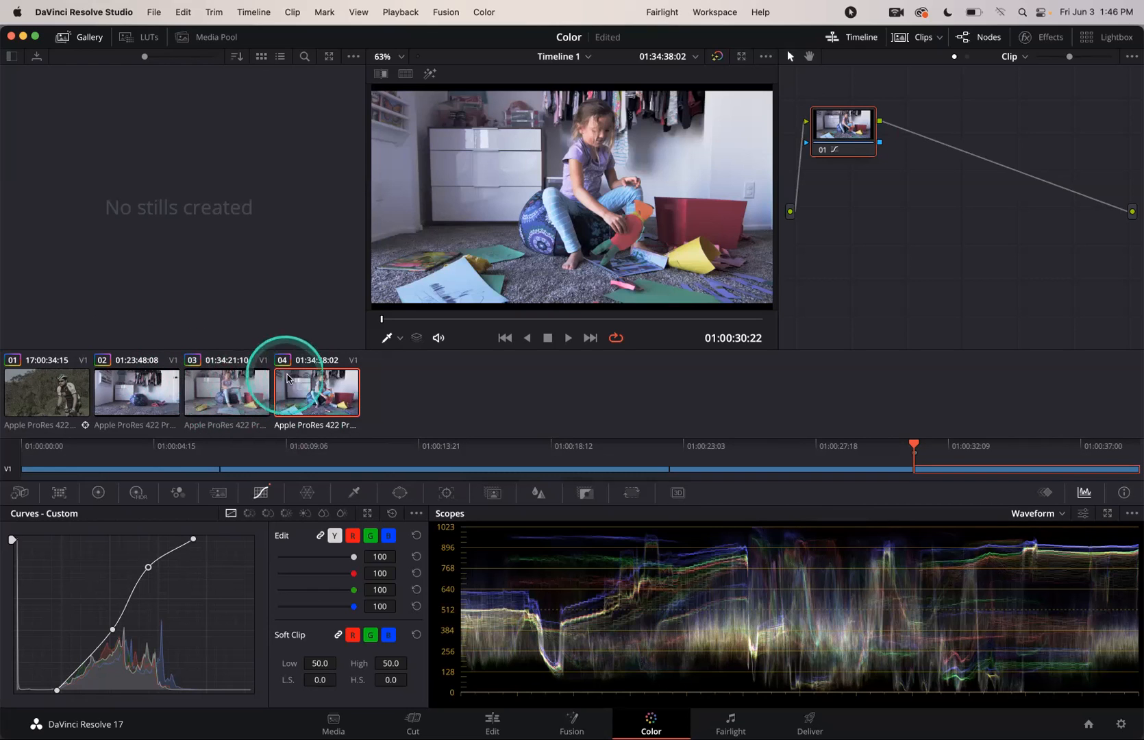
Apply the grade from one clip prior to clip 04.
click(292, 14)
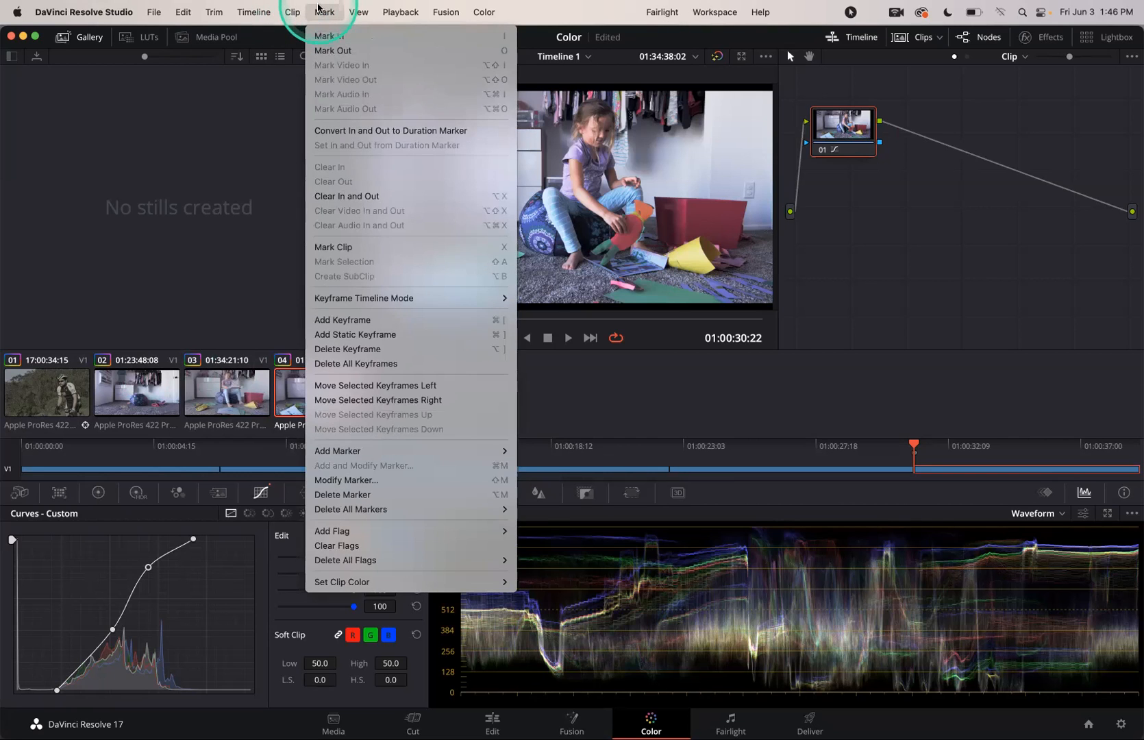
mouse_move(493, 8)
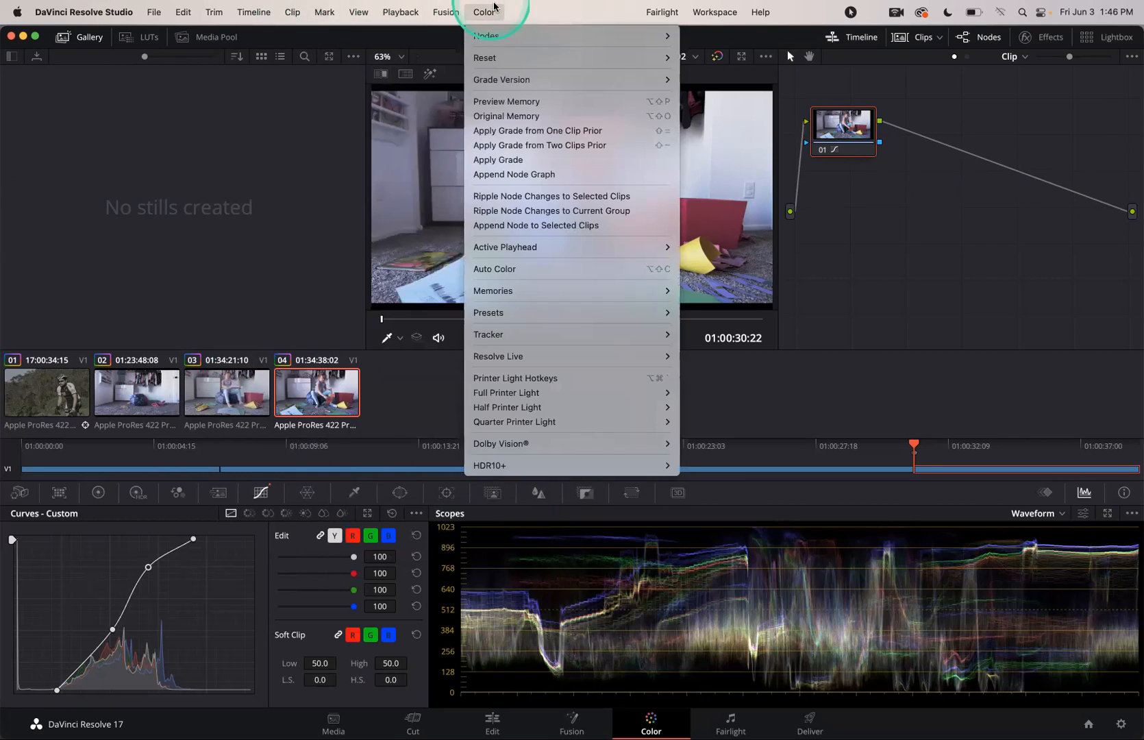
click(504, 131)
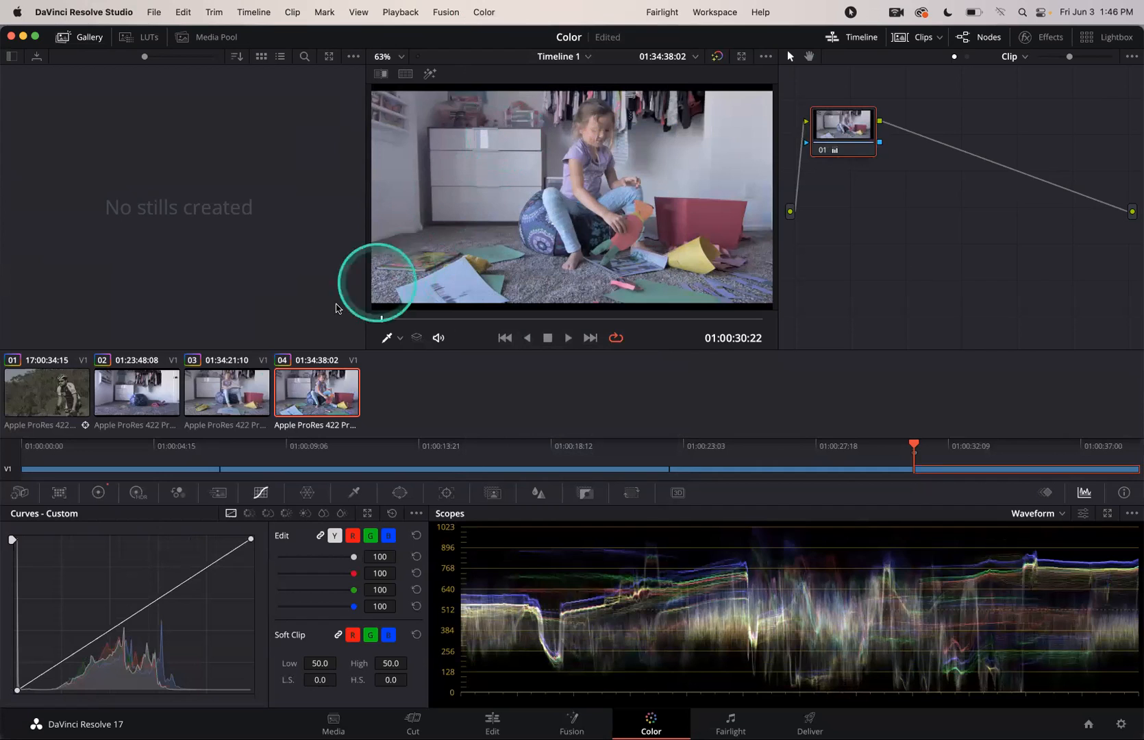
Select clip 03 and grab a still of its grade into the gallery.
click(225, 390)
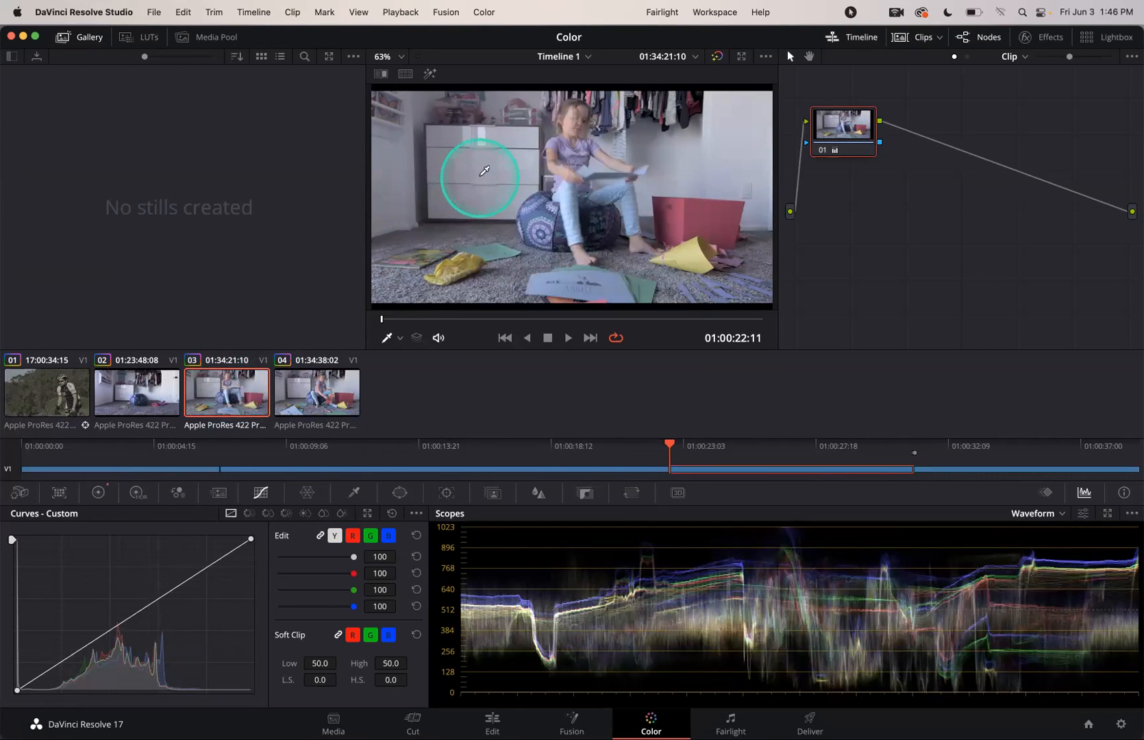
right_click(481, 177)
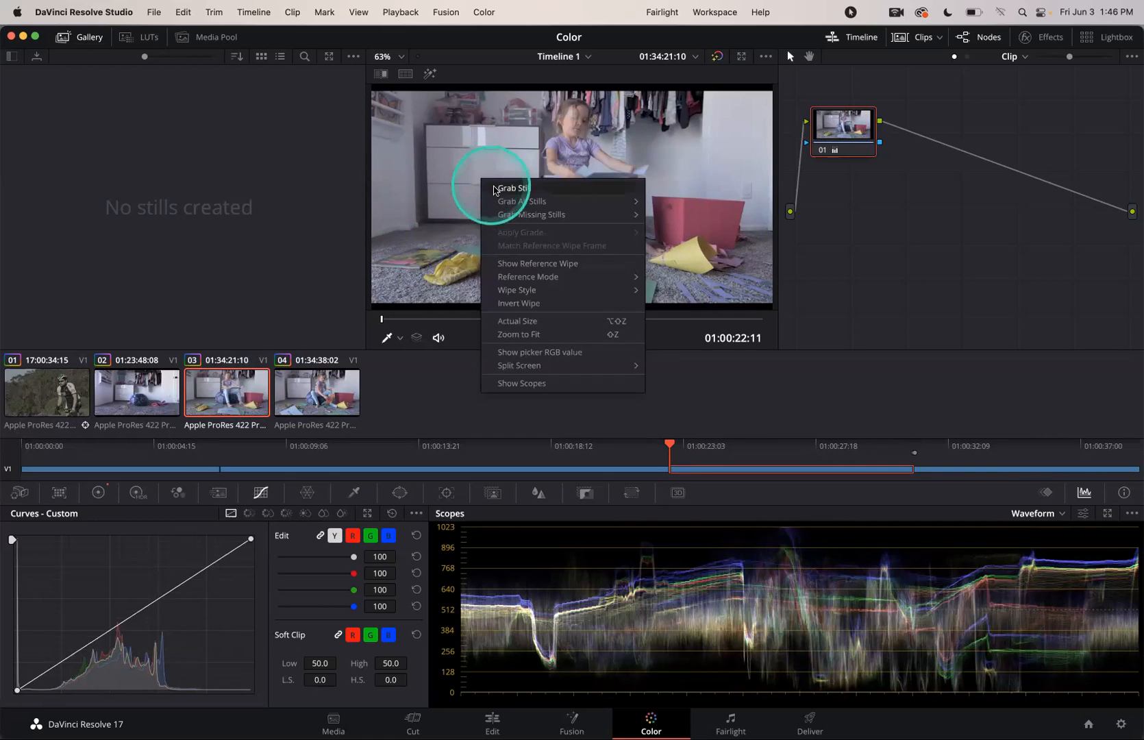
click(496, 189)
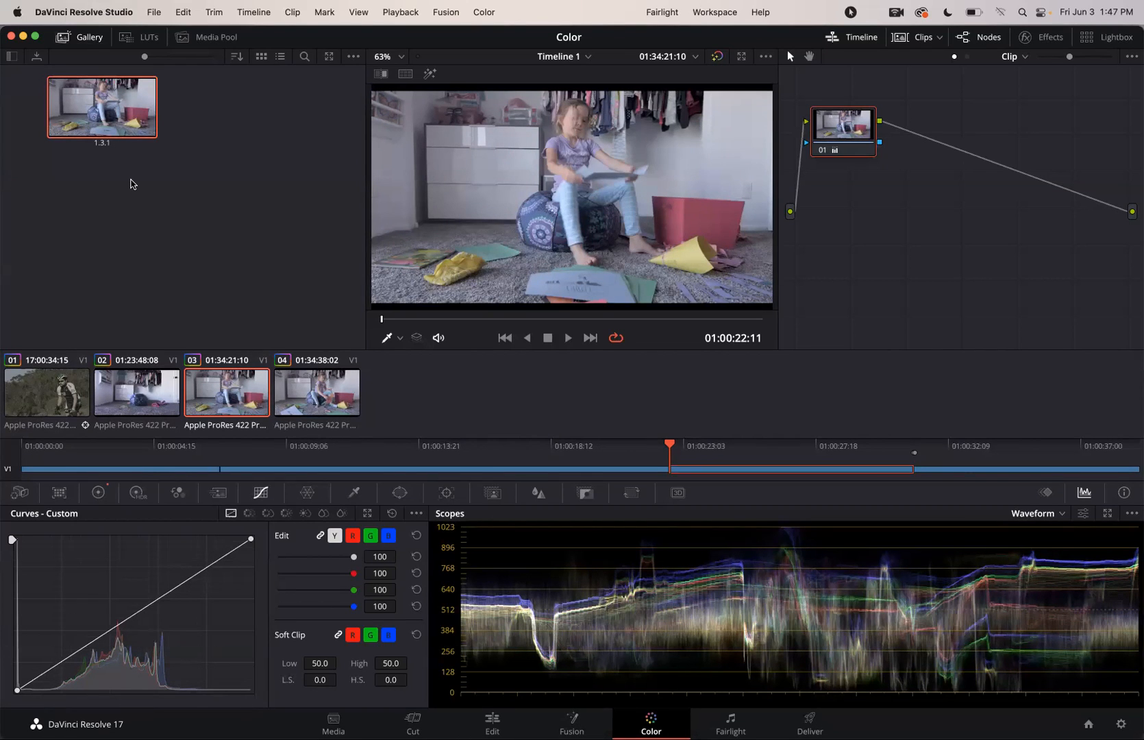
Label the grabbed gallery still "Contrast".
double_click(94, 111)
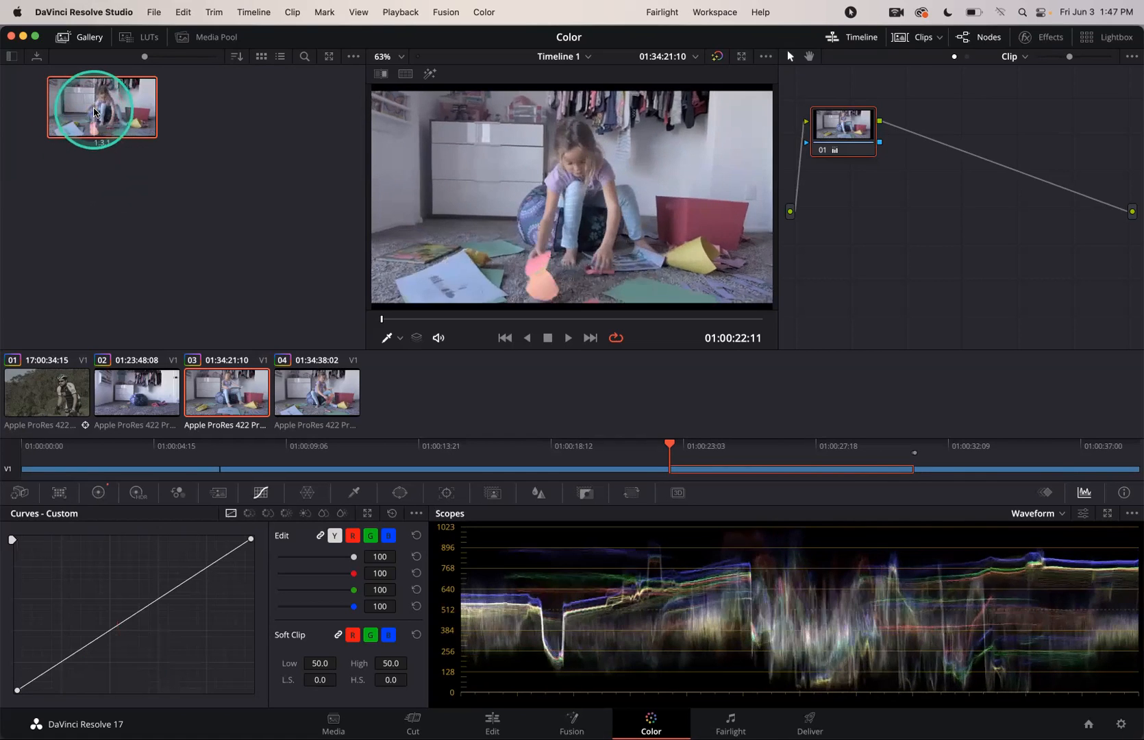
right_click(93, 111)
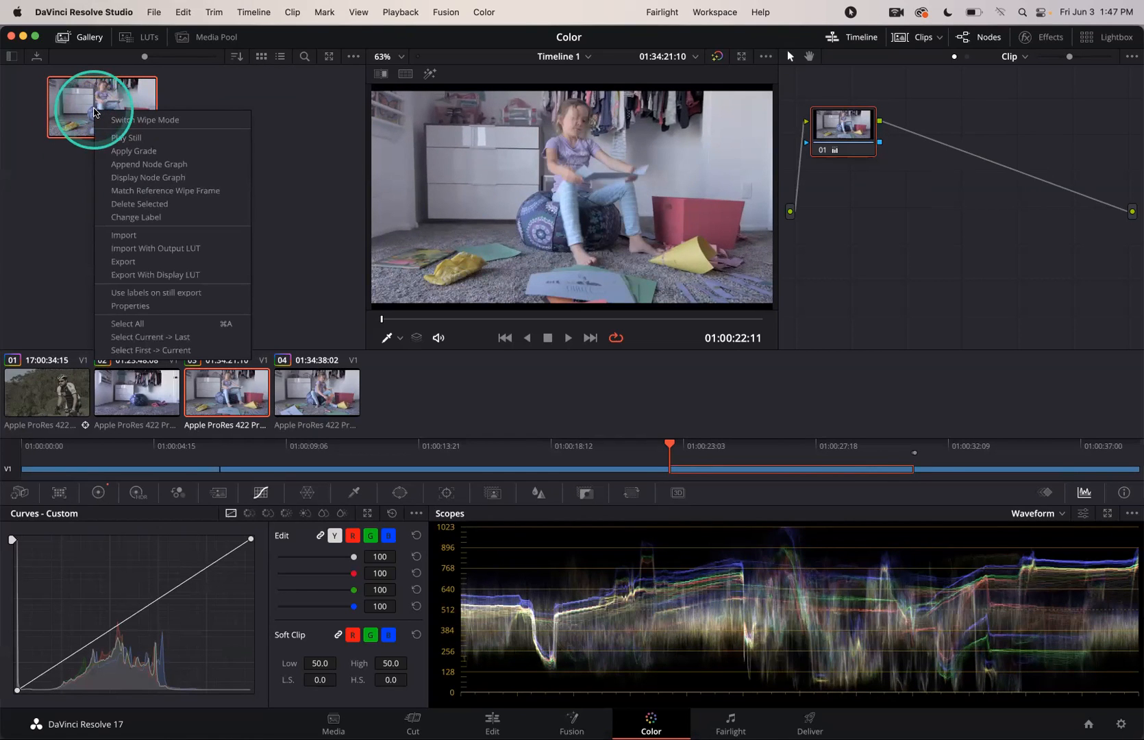
click(125, 217)
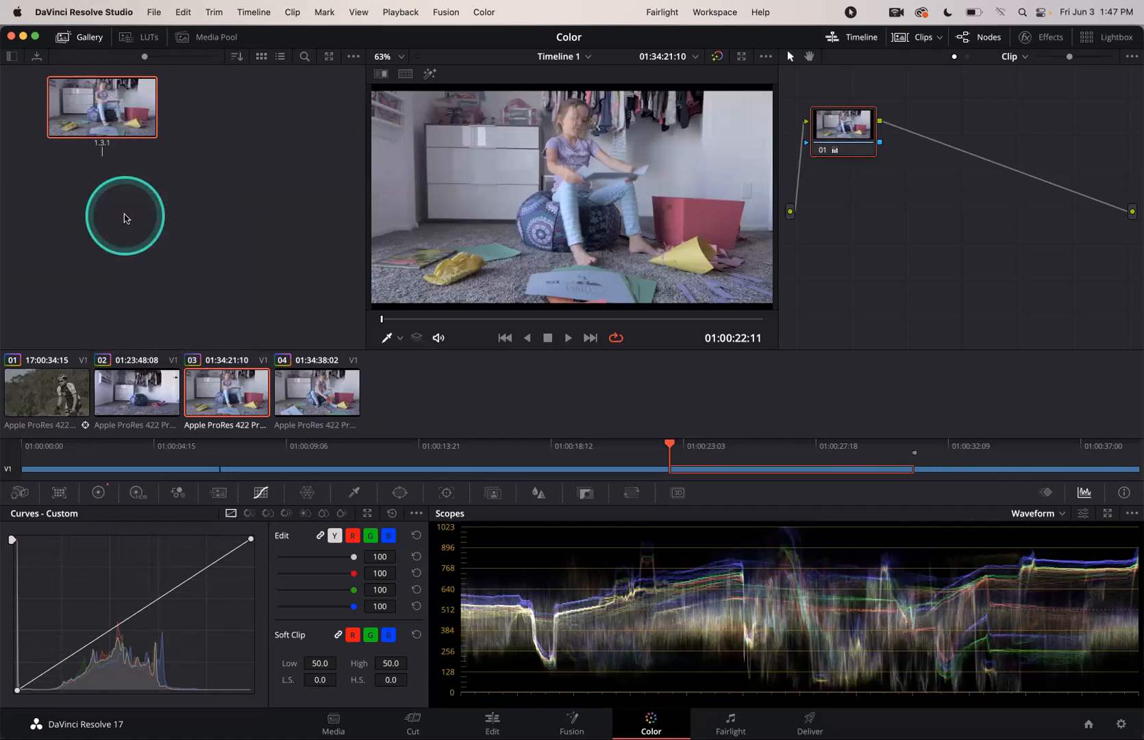
click(103, 149)
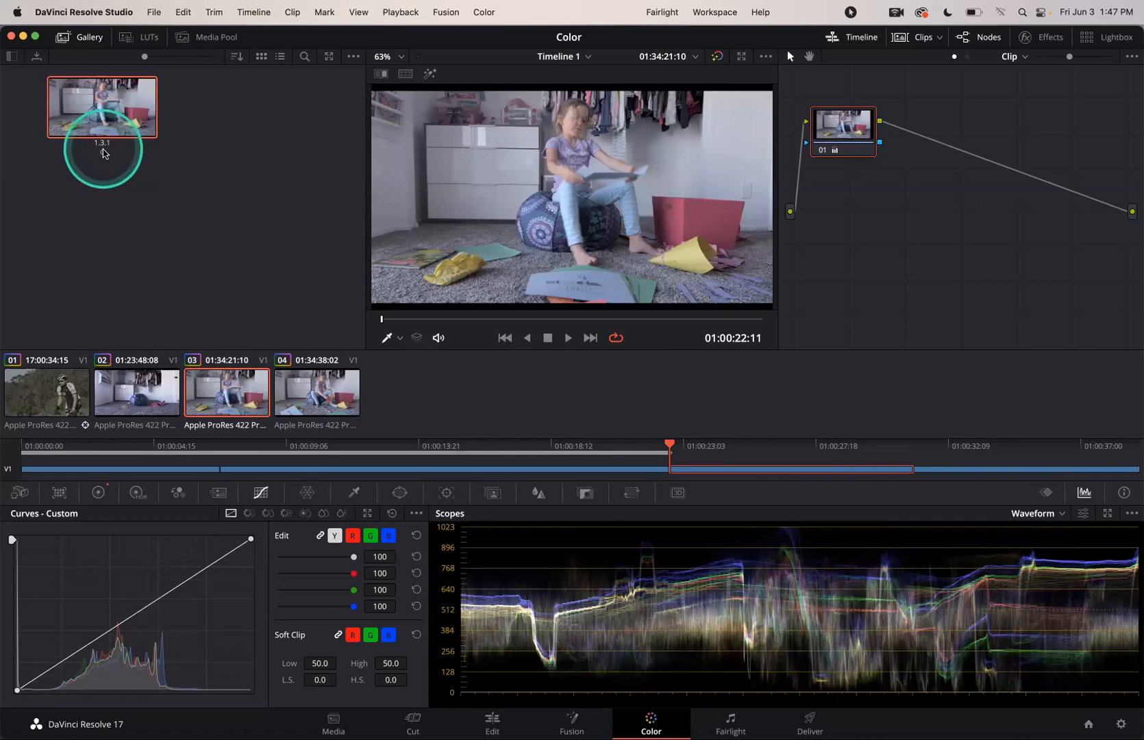
text(onral)
text(st)
key(super+a)
text(contrast)
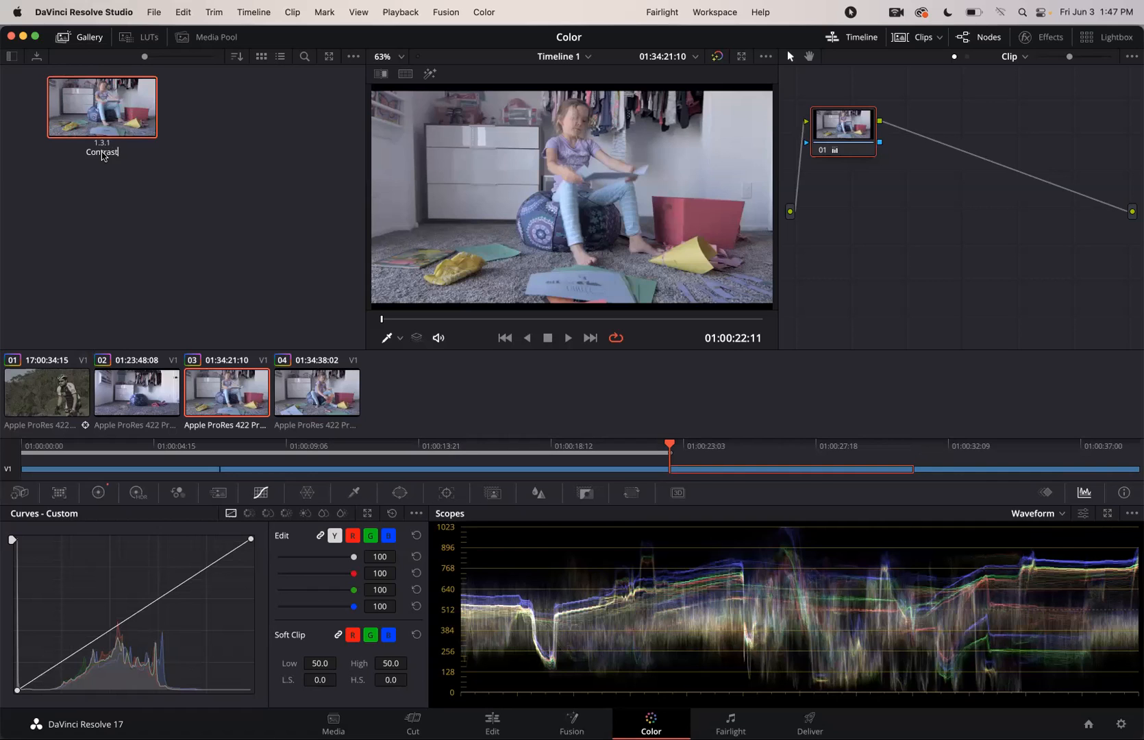
double_click(94, 111)
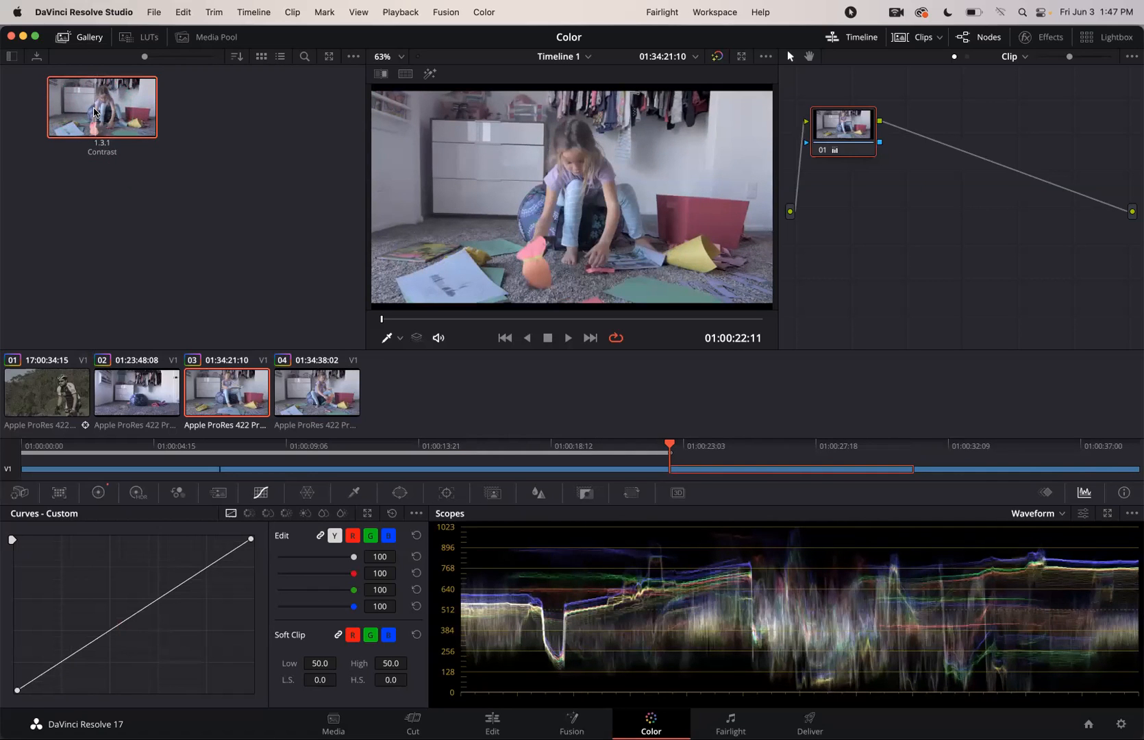
click(224, 276)
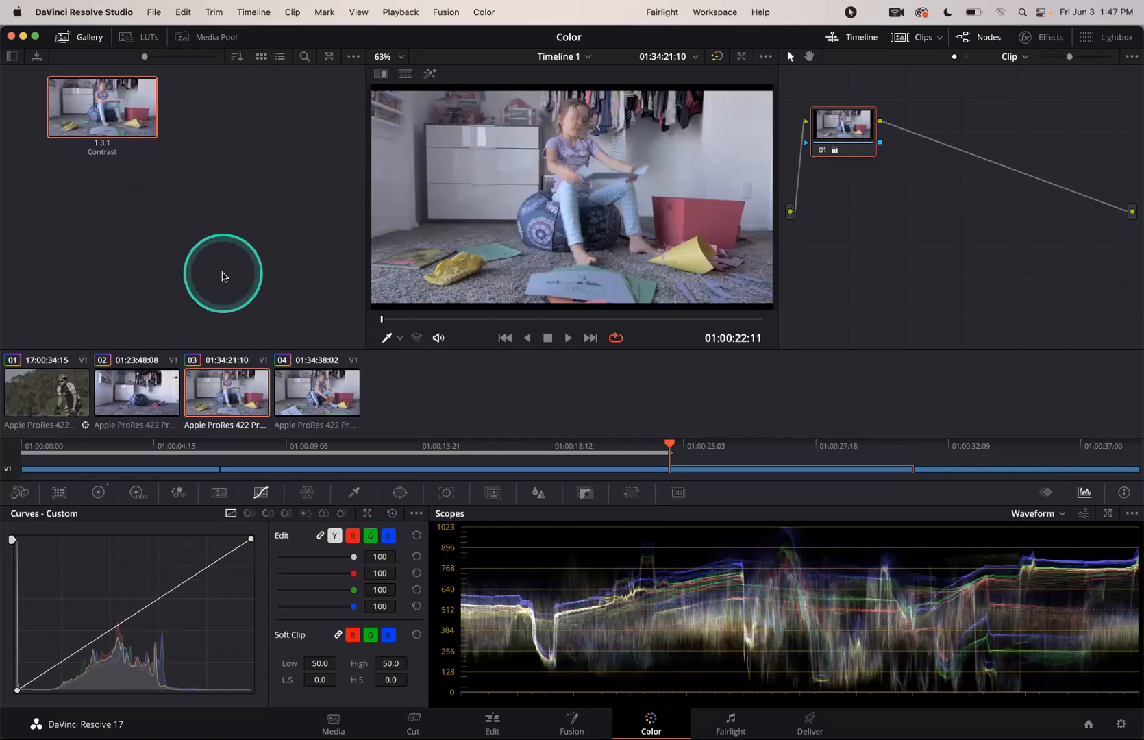
Select clip 02 and apply the grade of the Contrast still to it.
click(140, 389)
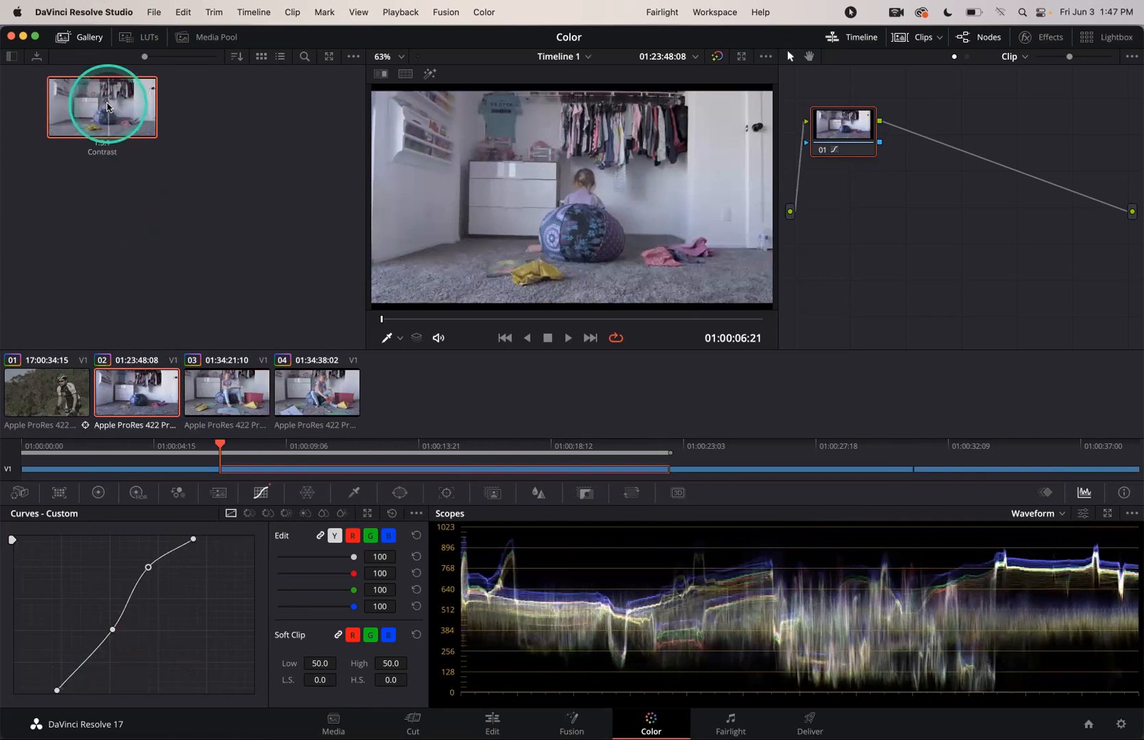
right_click(107, 106)
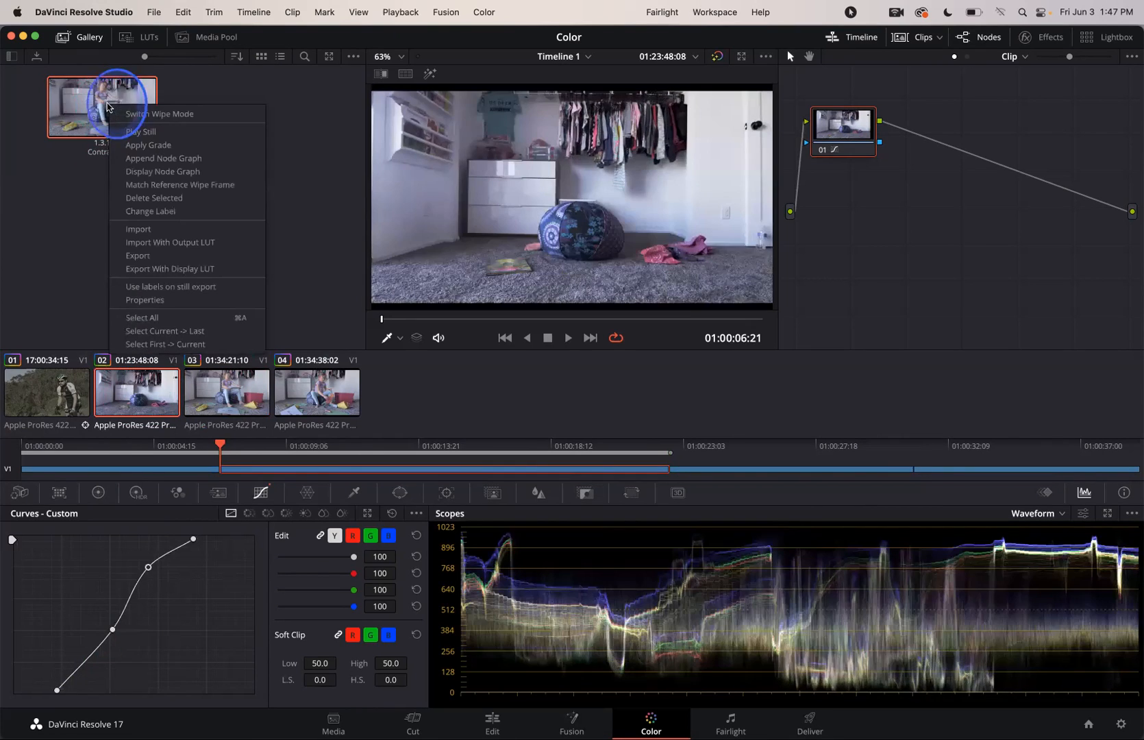
click(133, 145)
click(146, 392)
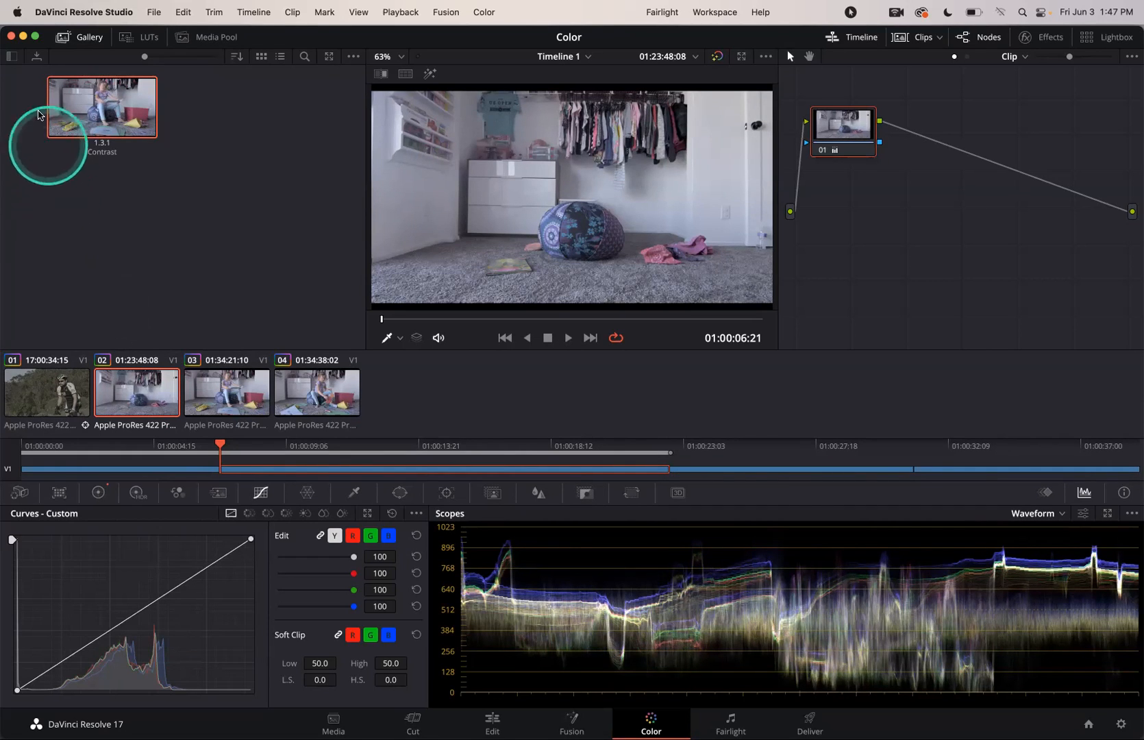
mouse_move(115, 117)
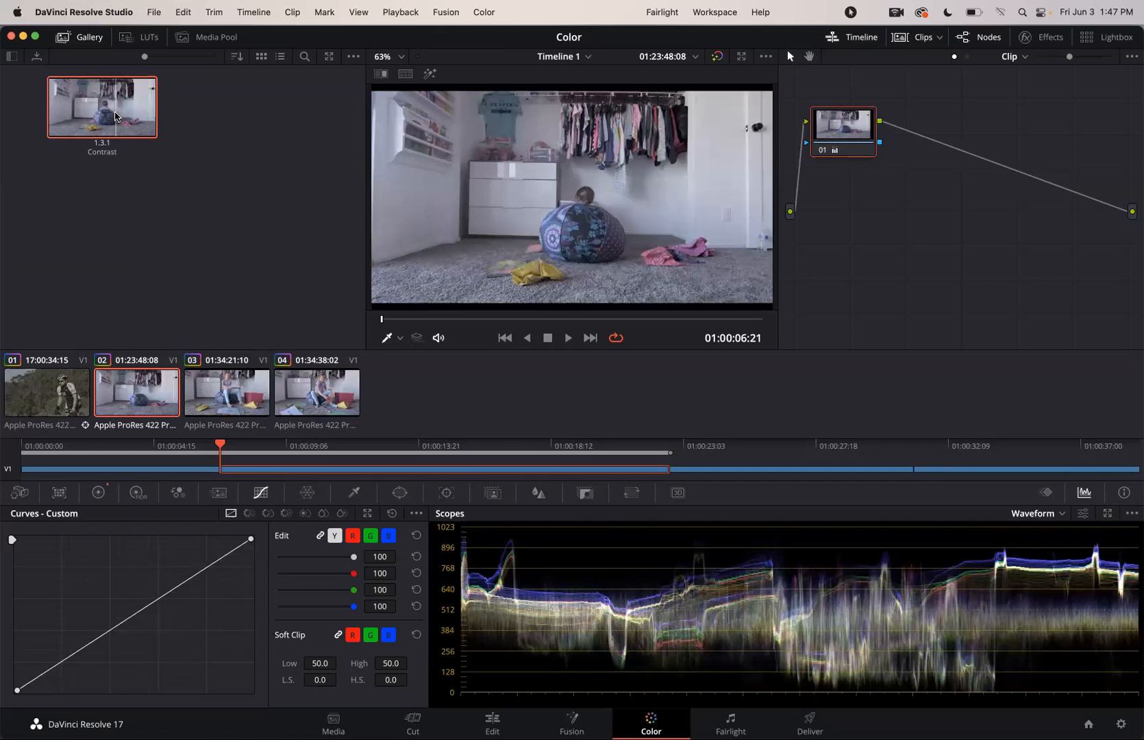
Show the still albums, move the Contrast still into PowerGrade 1, and open that album.
click(10, 61)
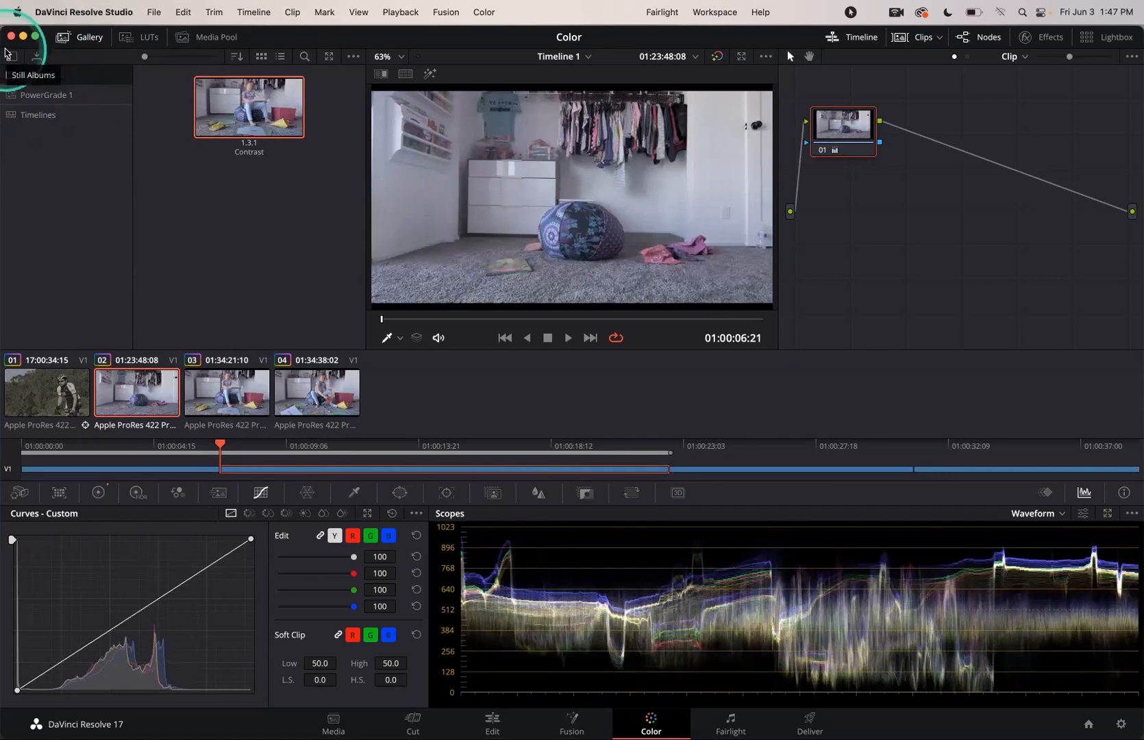
drag(243, 103, 73, 104)
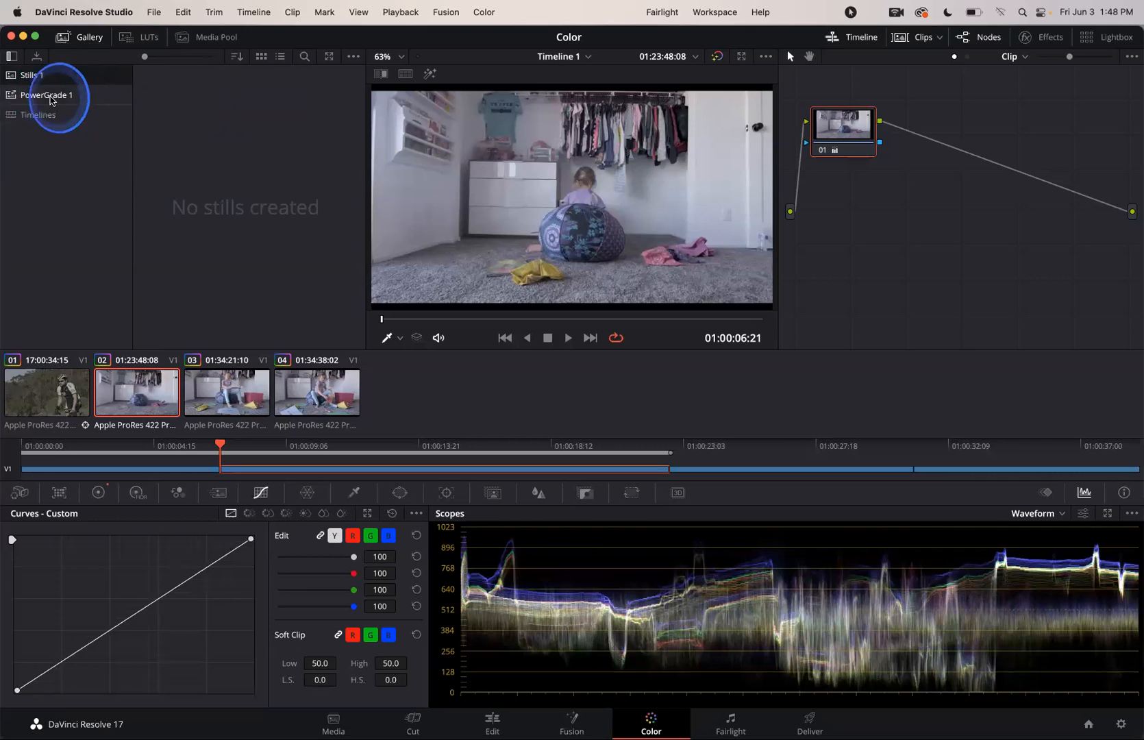
click(50, 100)
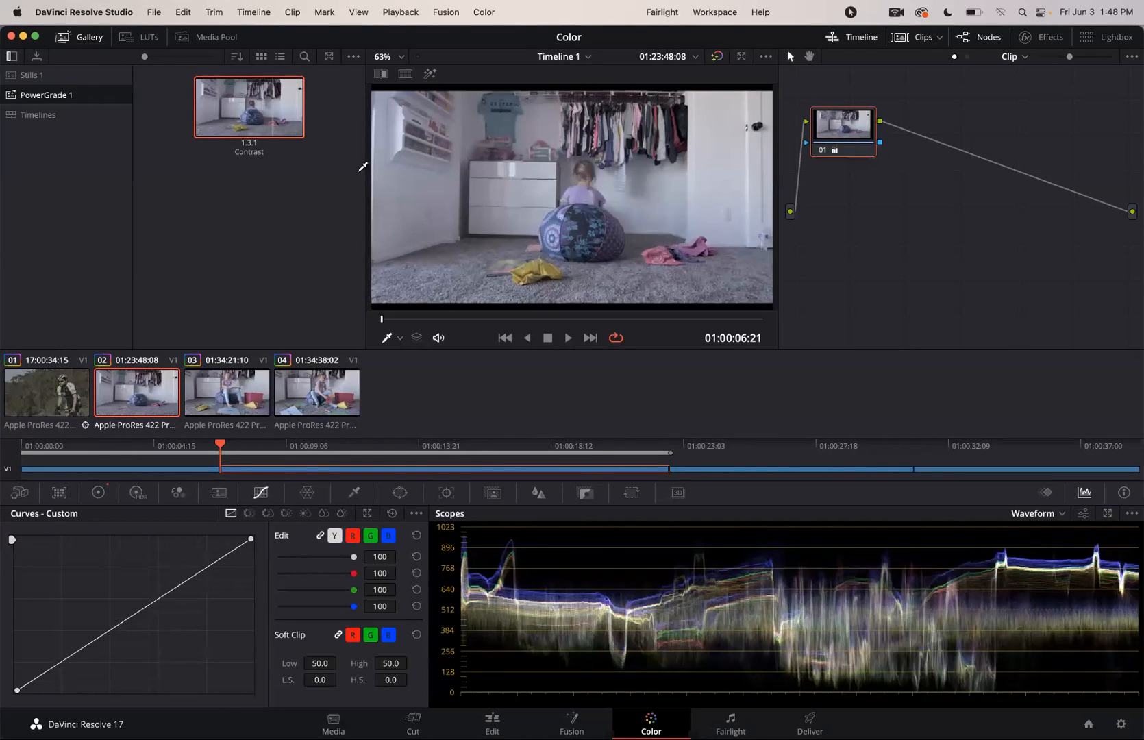
Switch to the Edit page and create a new empty timeline named "Magic Mask".
click(489, 721)
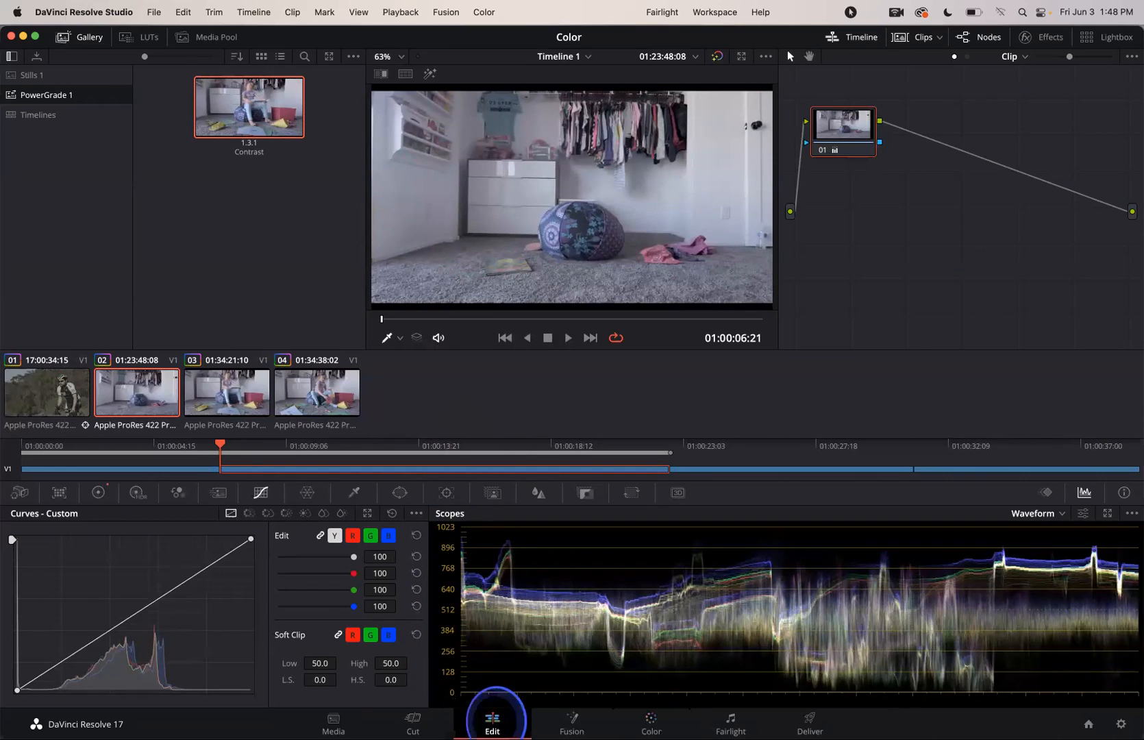
key(super+n)
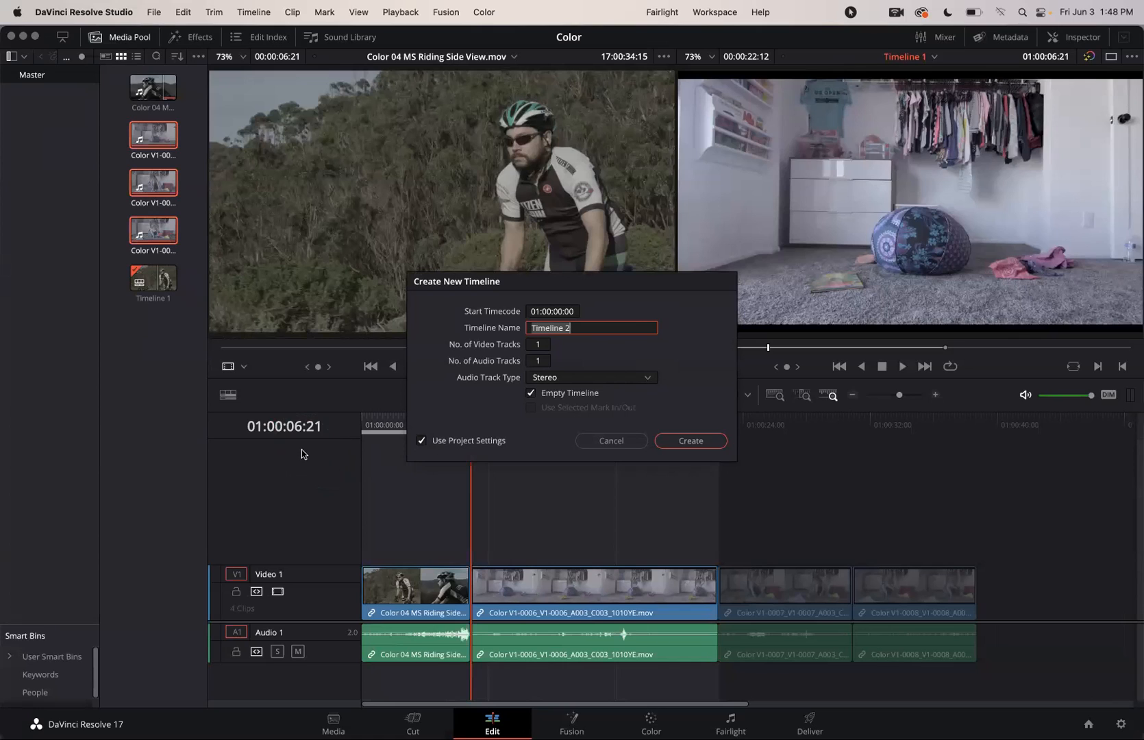
text(Magic Mask)
key(Return)
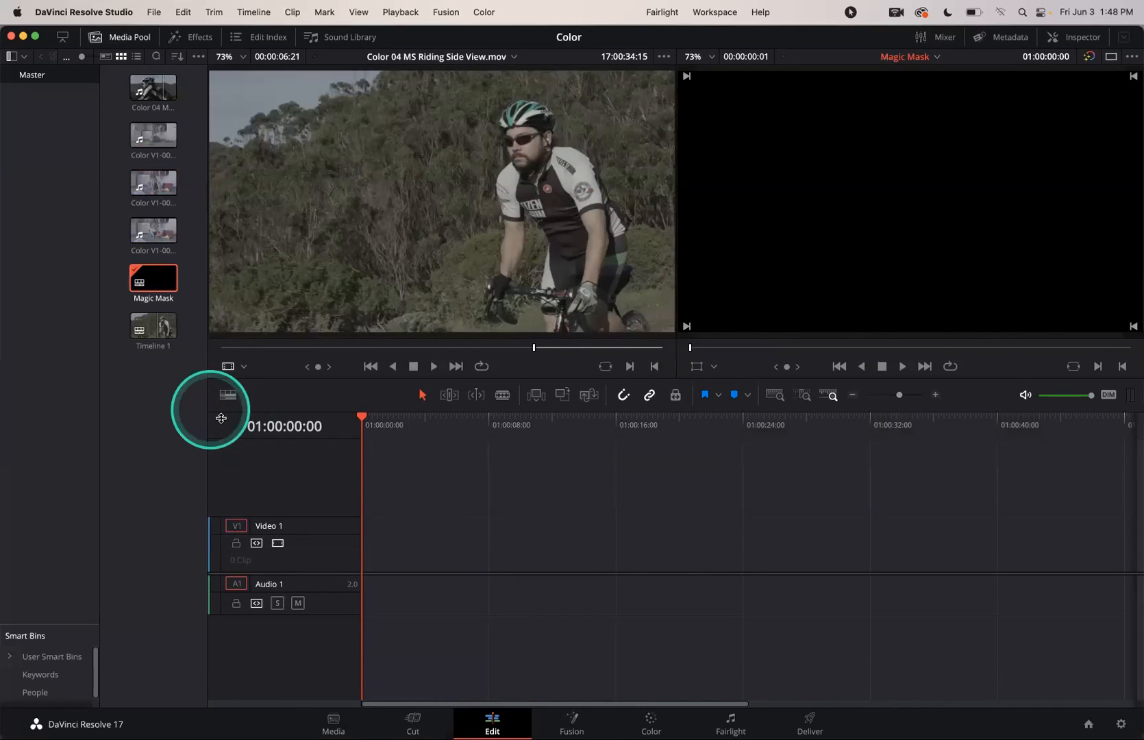
Import the mixkit-woman-dances MP4 clip from the Magic Mask folder inside Resolve FMC Webinar.
key(super+i)
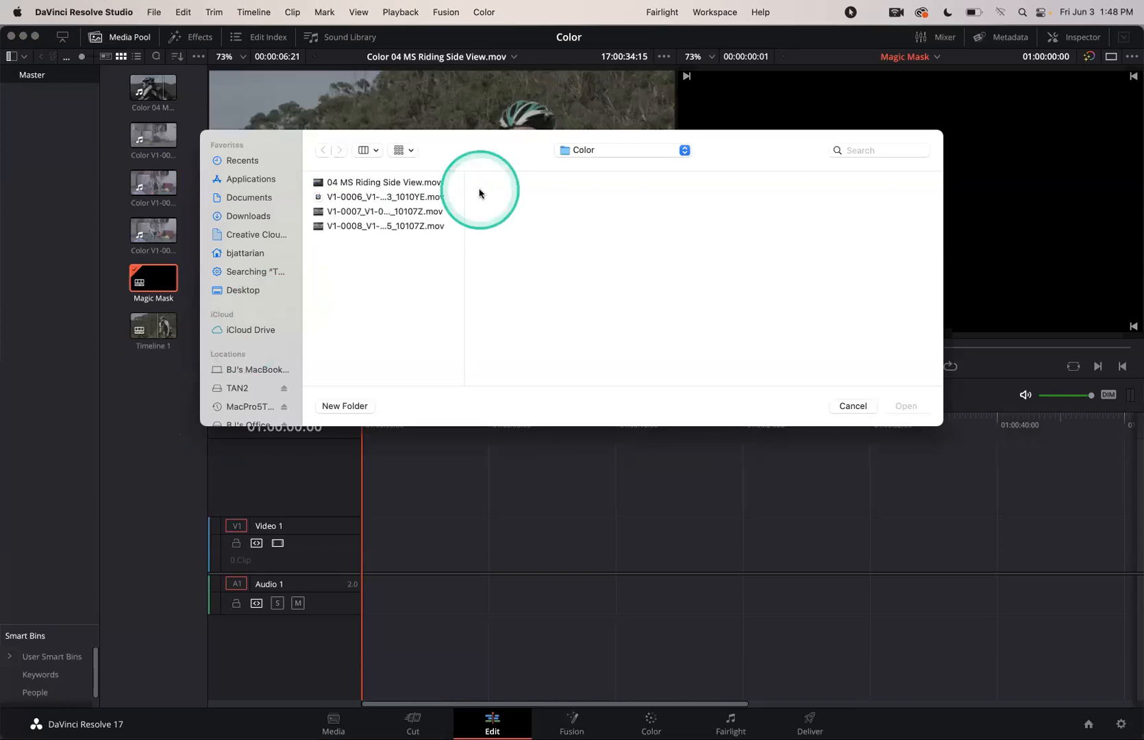
click(668, 150)
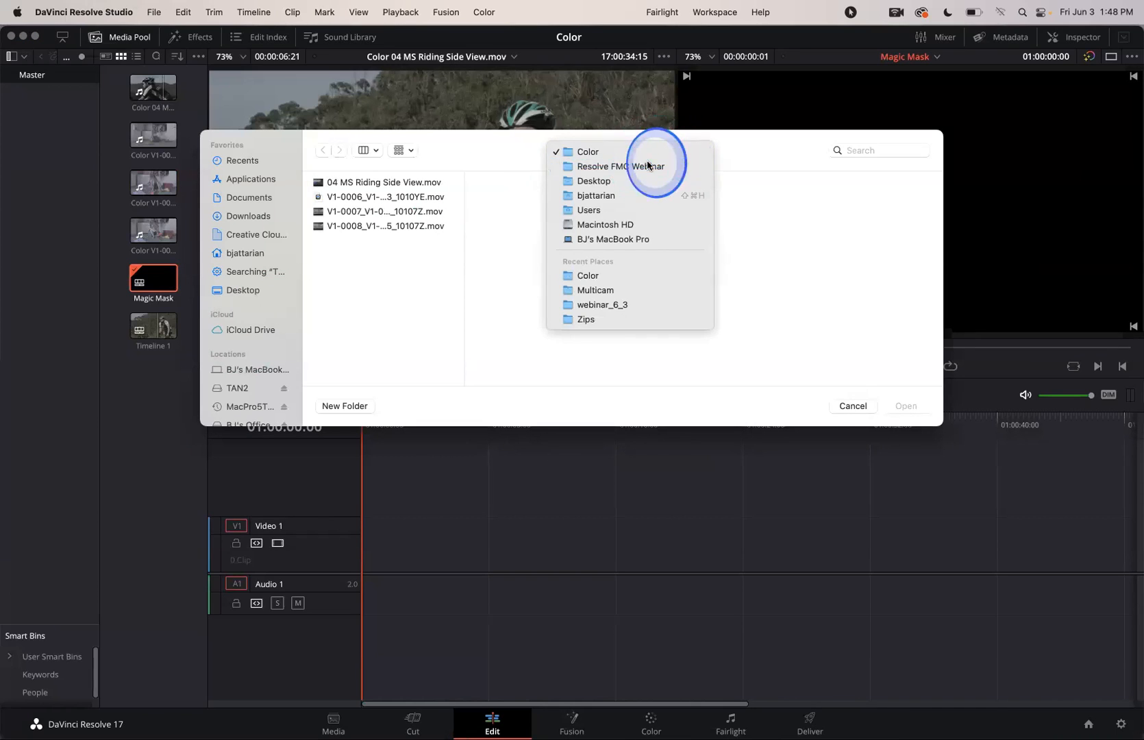
click(648, 165)
click(498, 199)
click(669, 182)
click(902, 406)
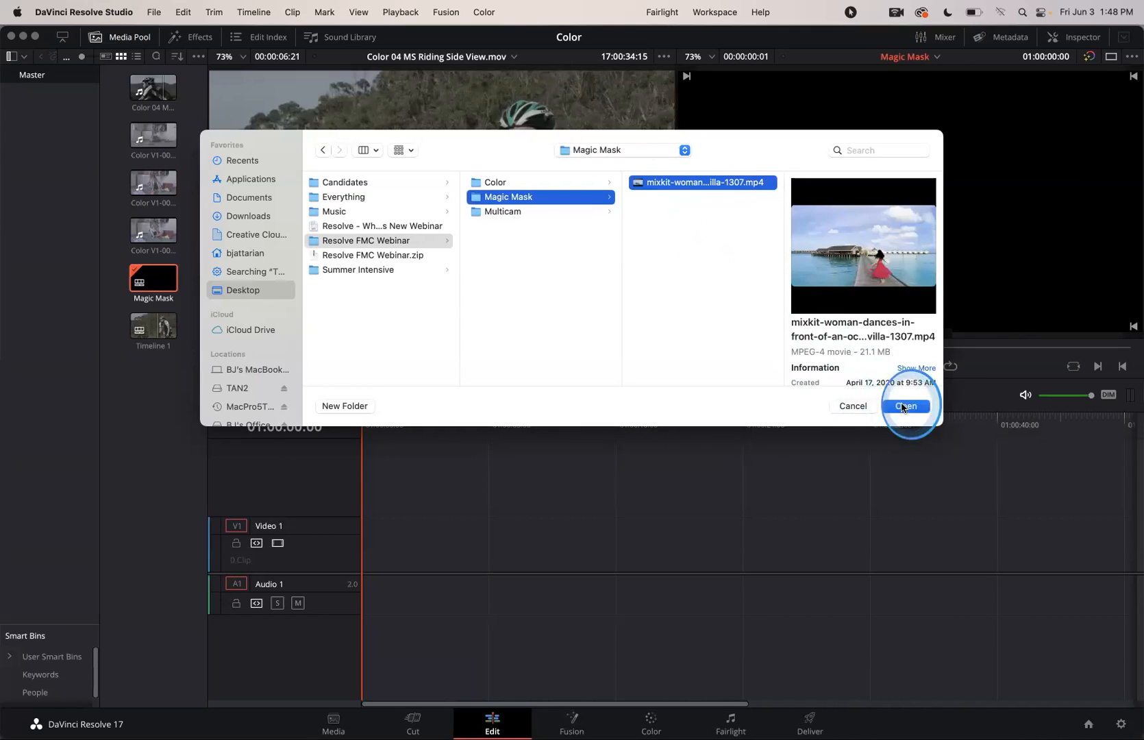
Place the imported dancing woman clip at the start of the Video 1 track and play its first seconds.
click(147, 329)
drag(147, 330, 363, 537)
click(363, 412)
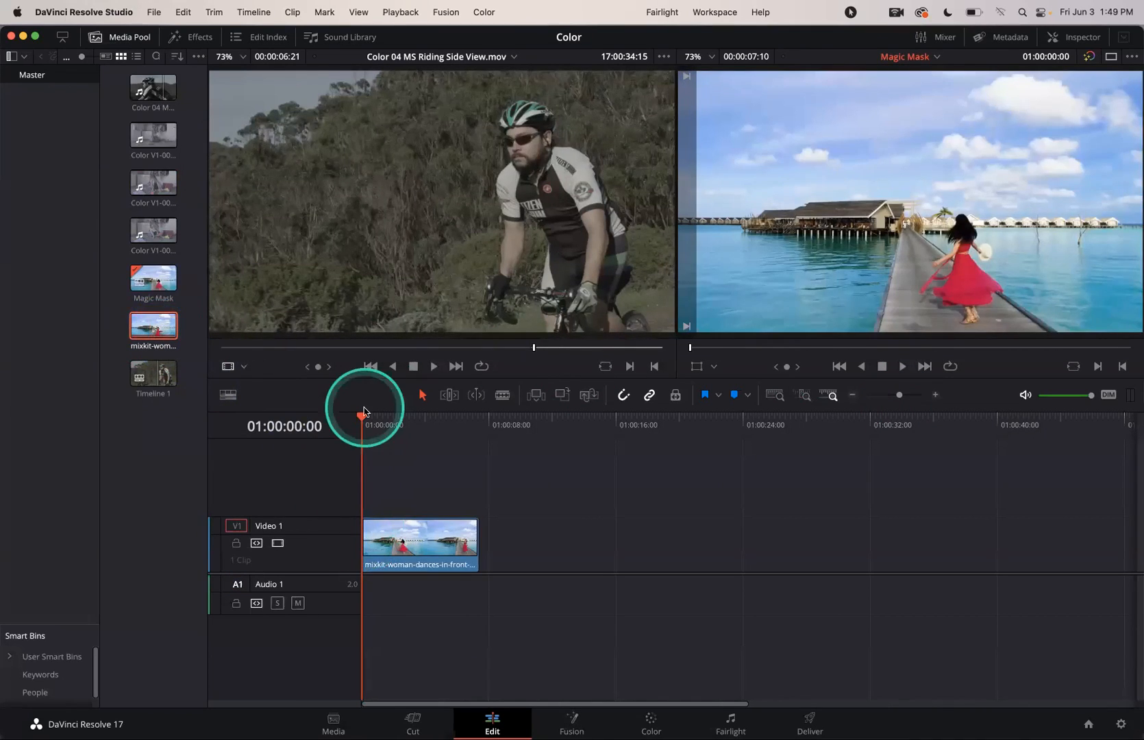
key(space)
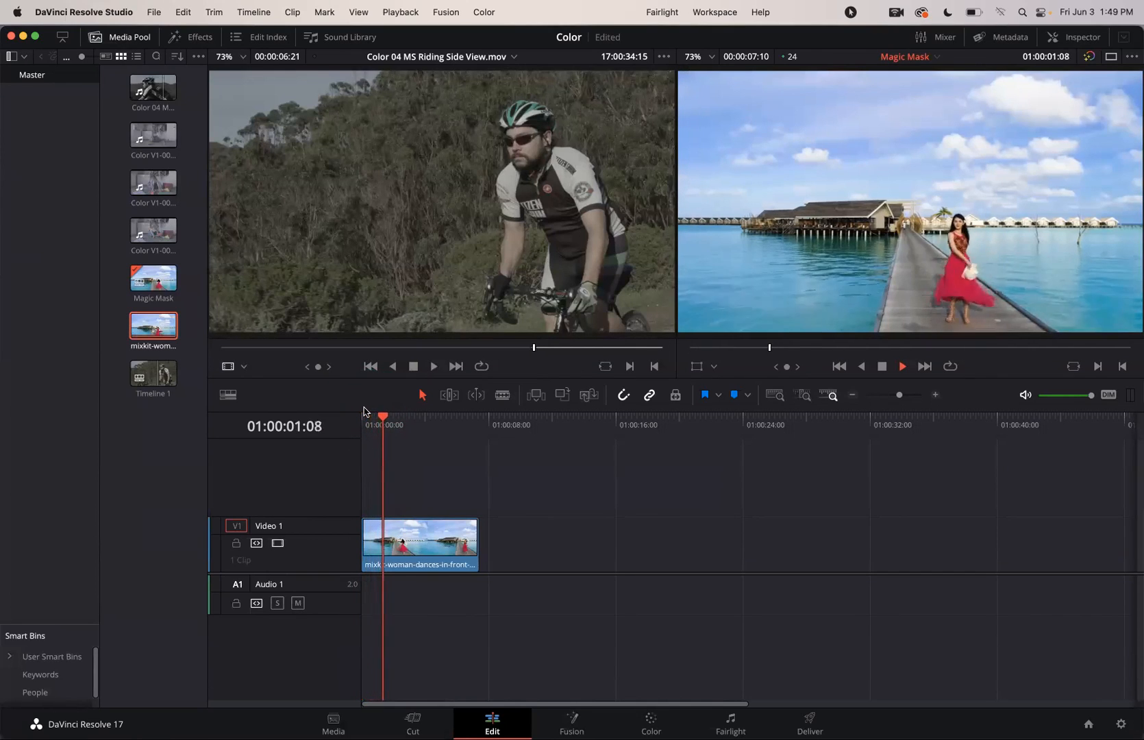
key(space)
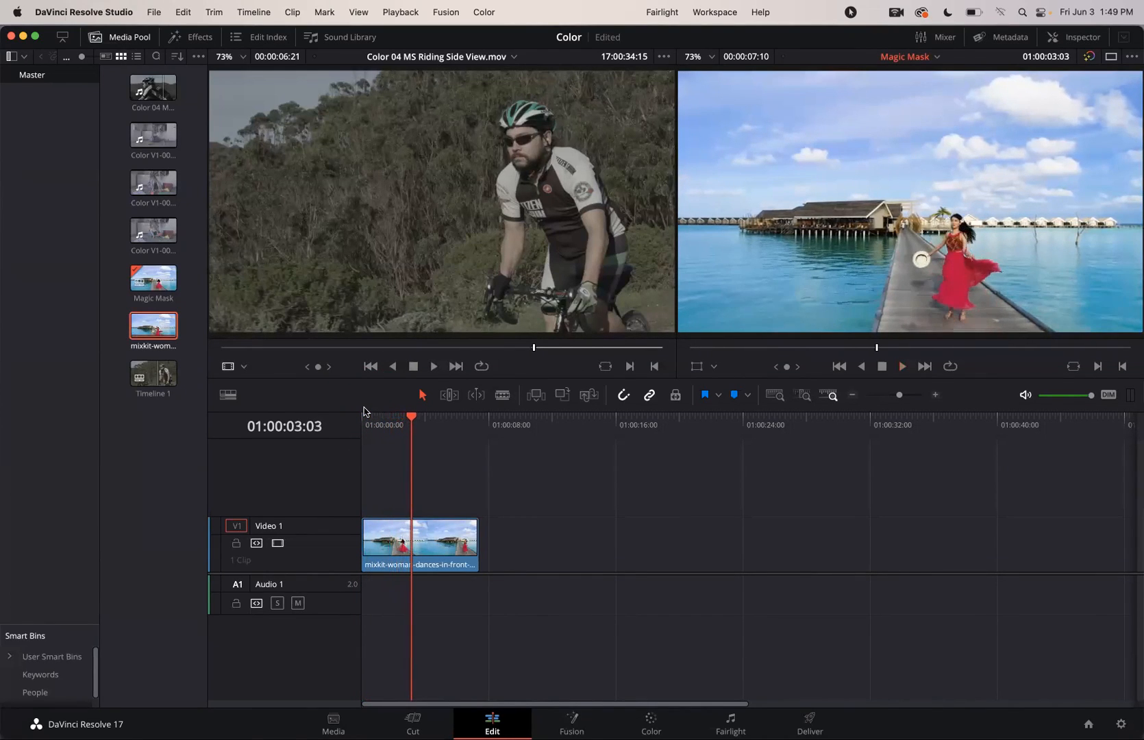
Open Magic Mask on the Color page, review the body-part choices in Features mode, and return to Person mode.
click(647, 720)
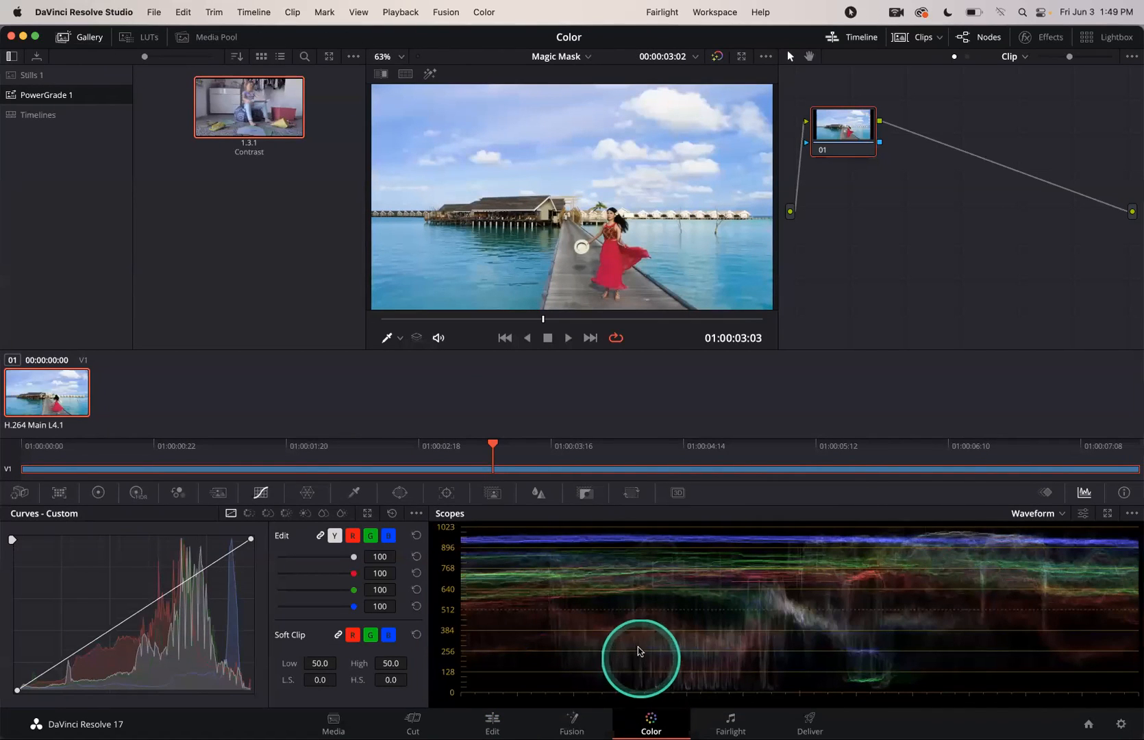
click(491, 493)
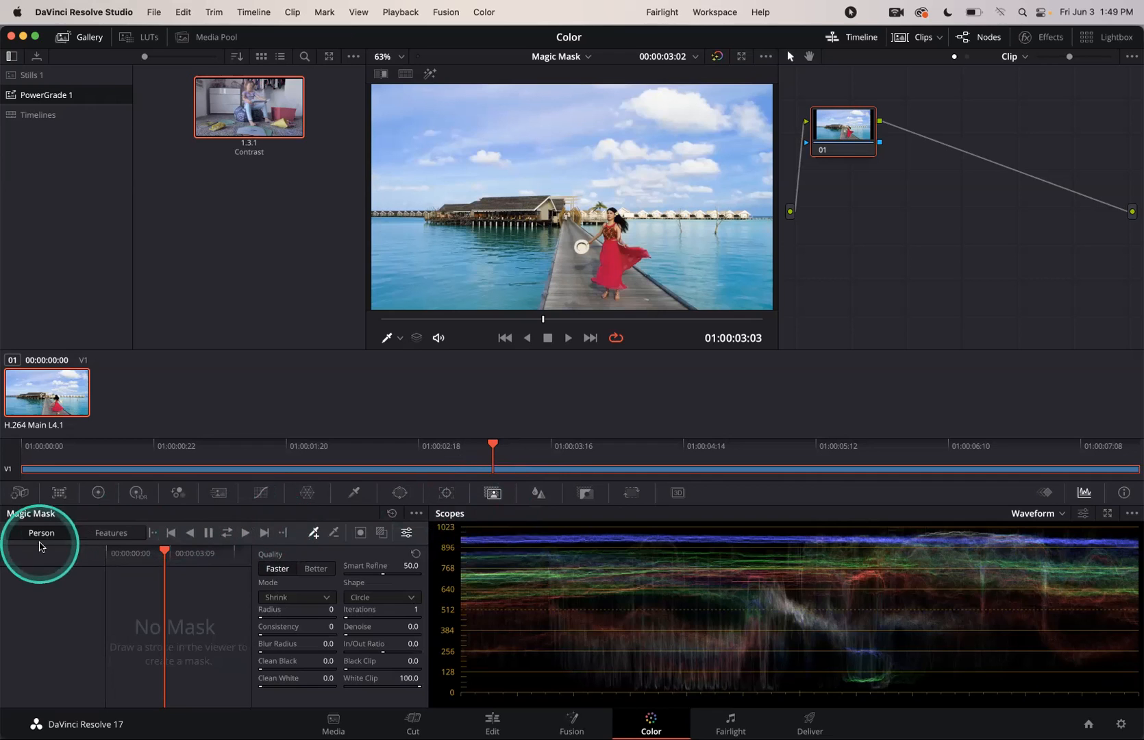
click(110, 535)
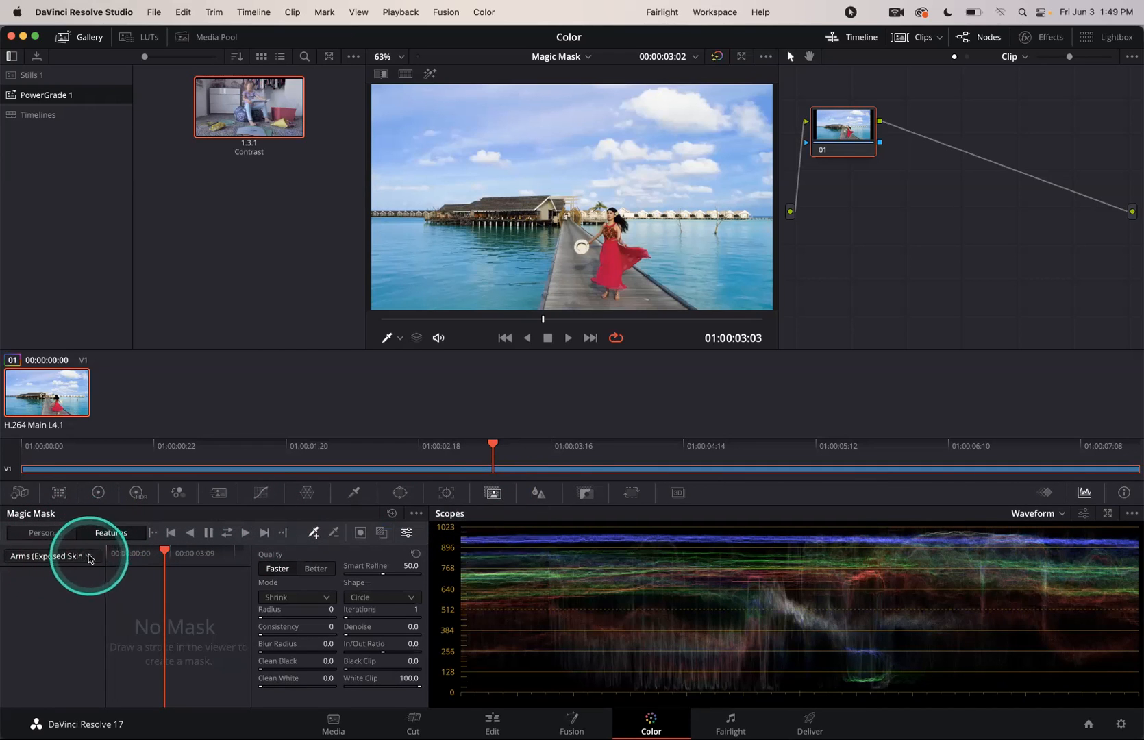
click(90, 556)
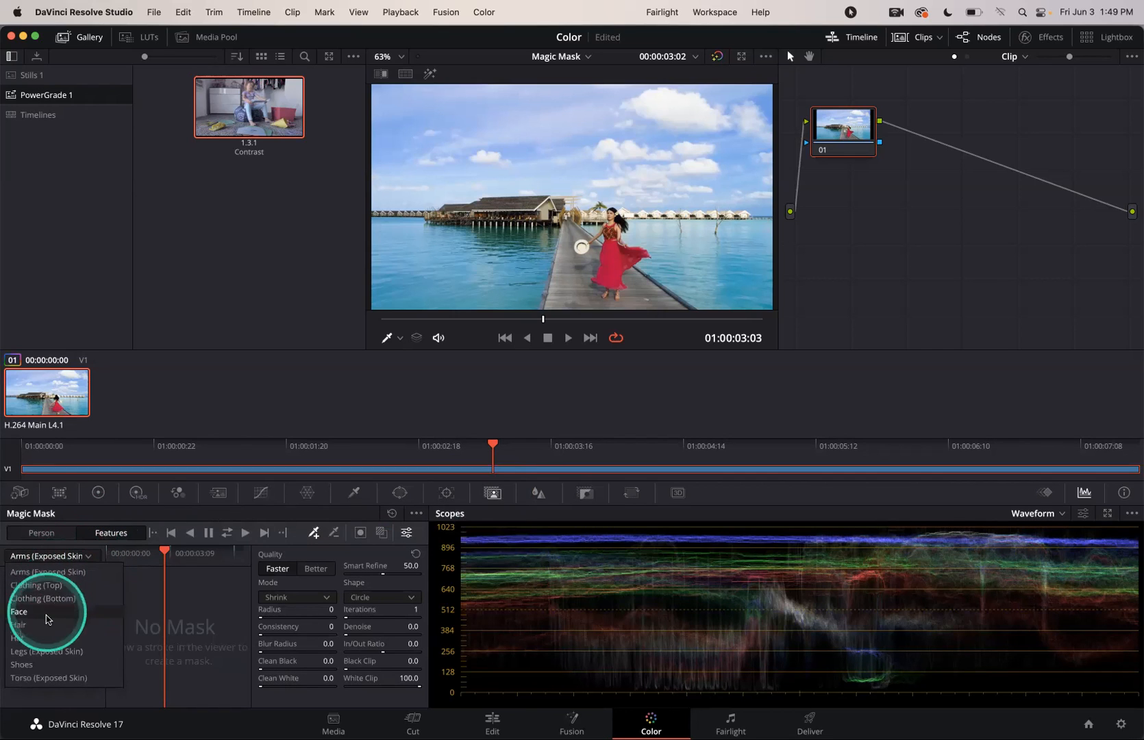
click(44, 535)
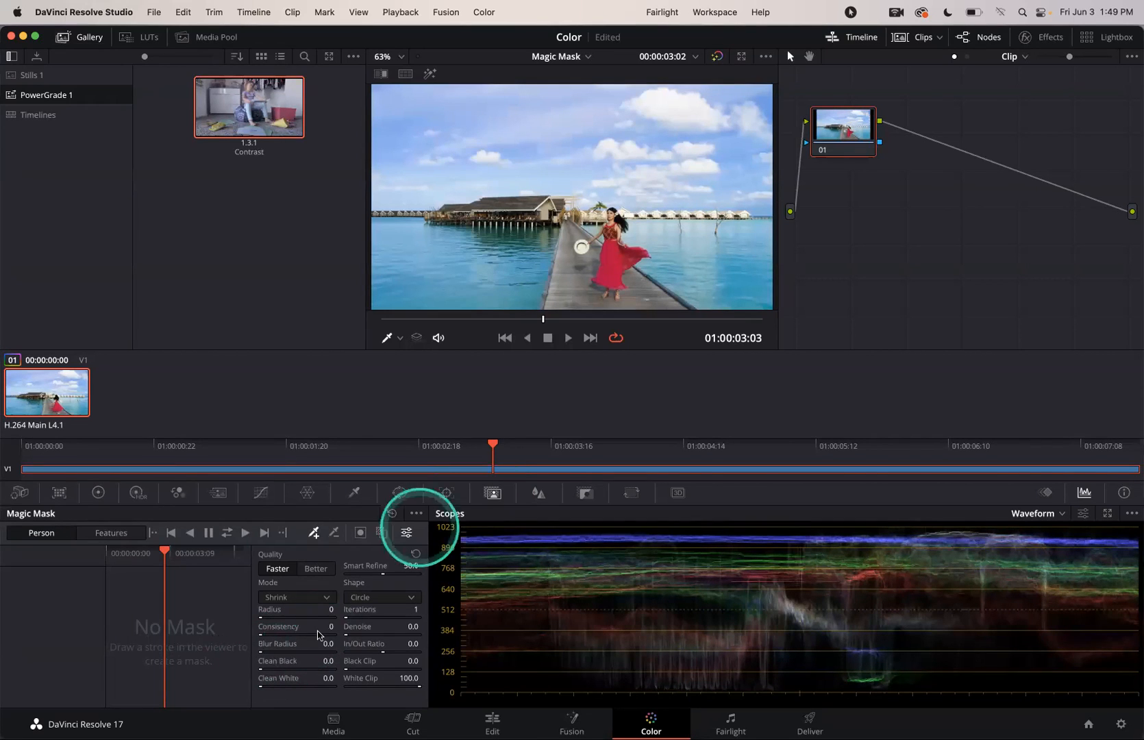
From the clip's first frame, draw a short vertical Person mask stroke down the dancing woman's upper body and track it forward through the clip.
click(476, 445)
drag(320, 454, 8, 456)
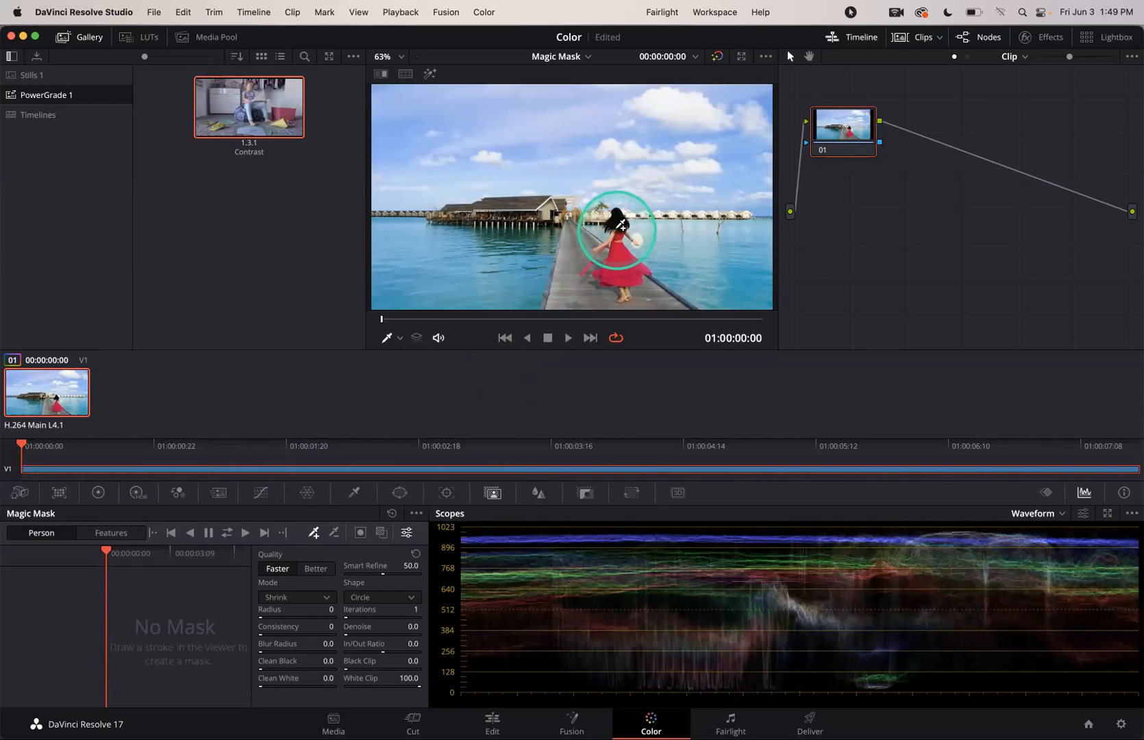
drag(624, 217, 621, 251)
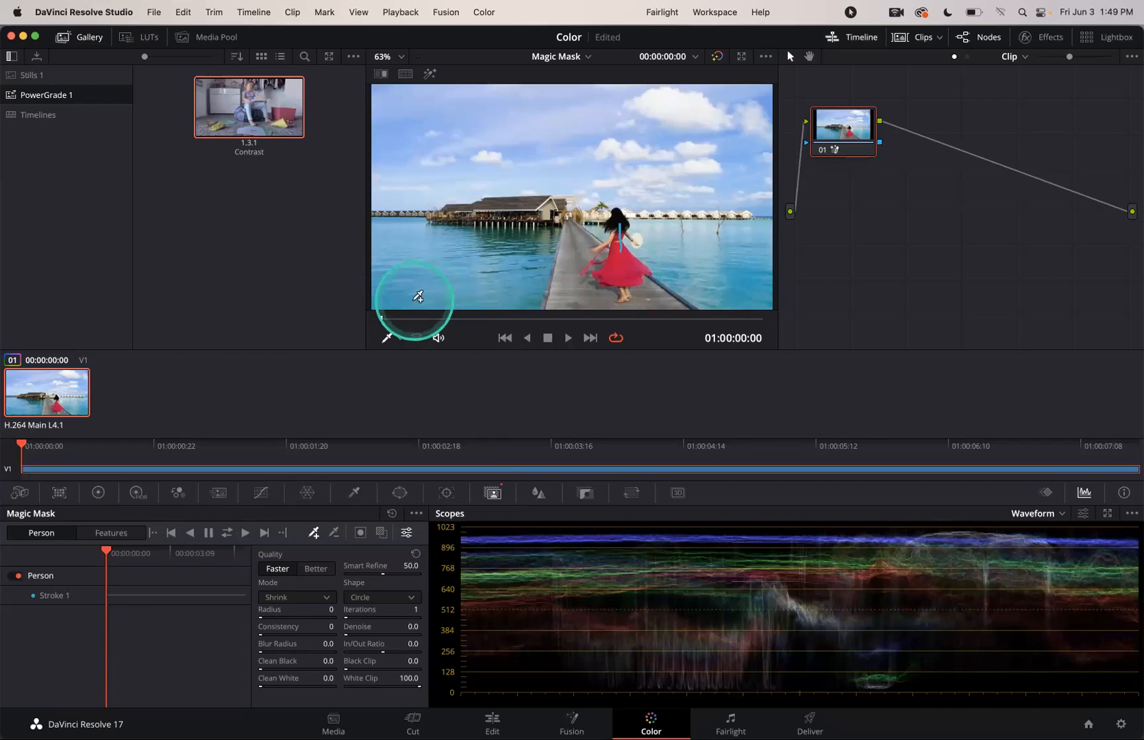
click(244, 535)
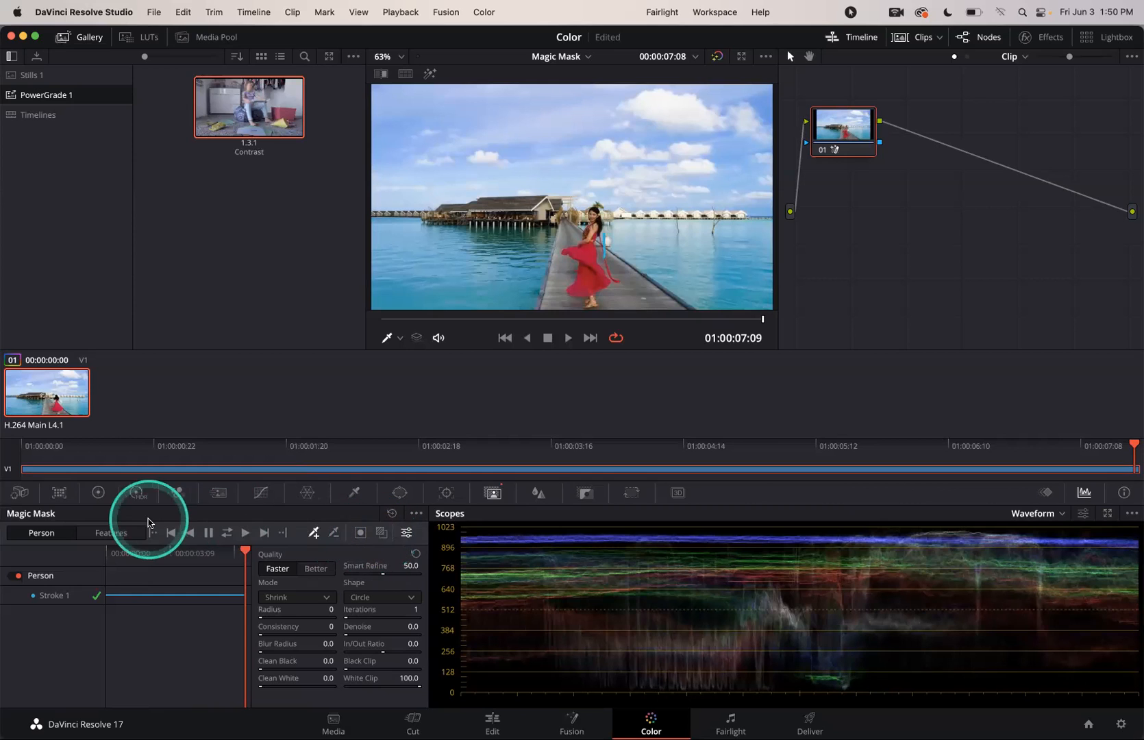
Try a Hue of 100 on the masked woman in the primary color wheels, and reset the hue to its default.
click(99, 493)
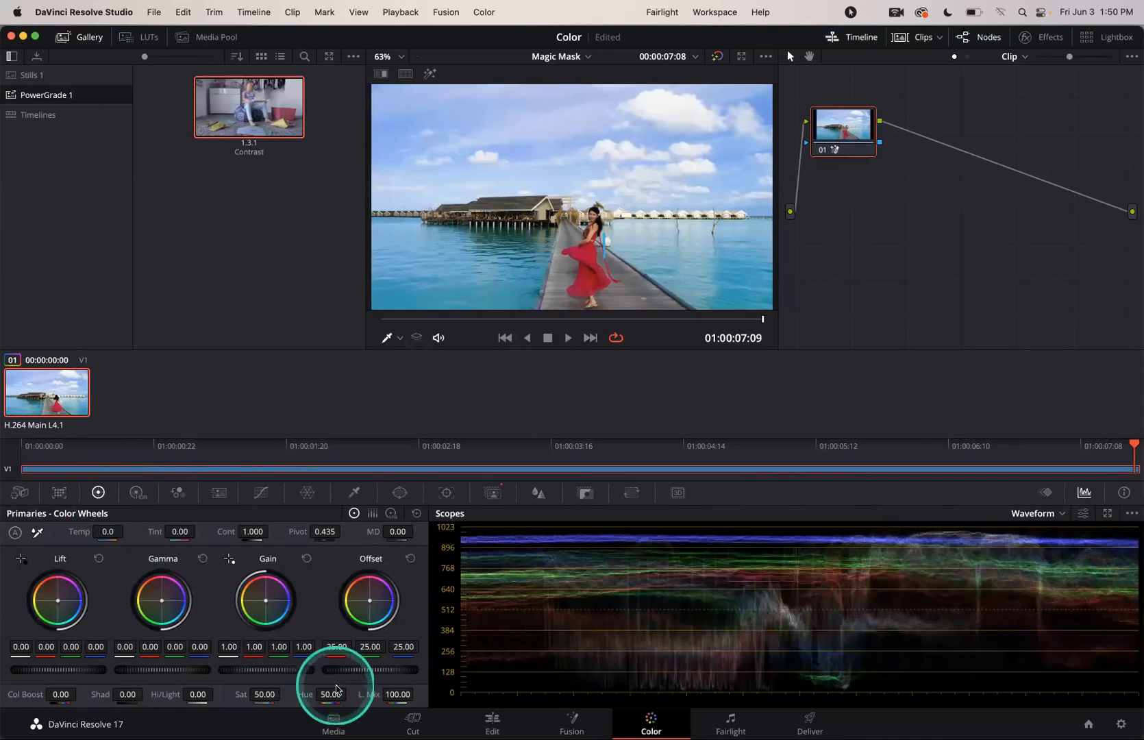
drag(330, 694, 510, 687)
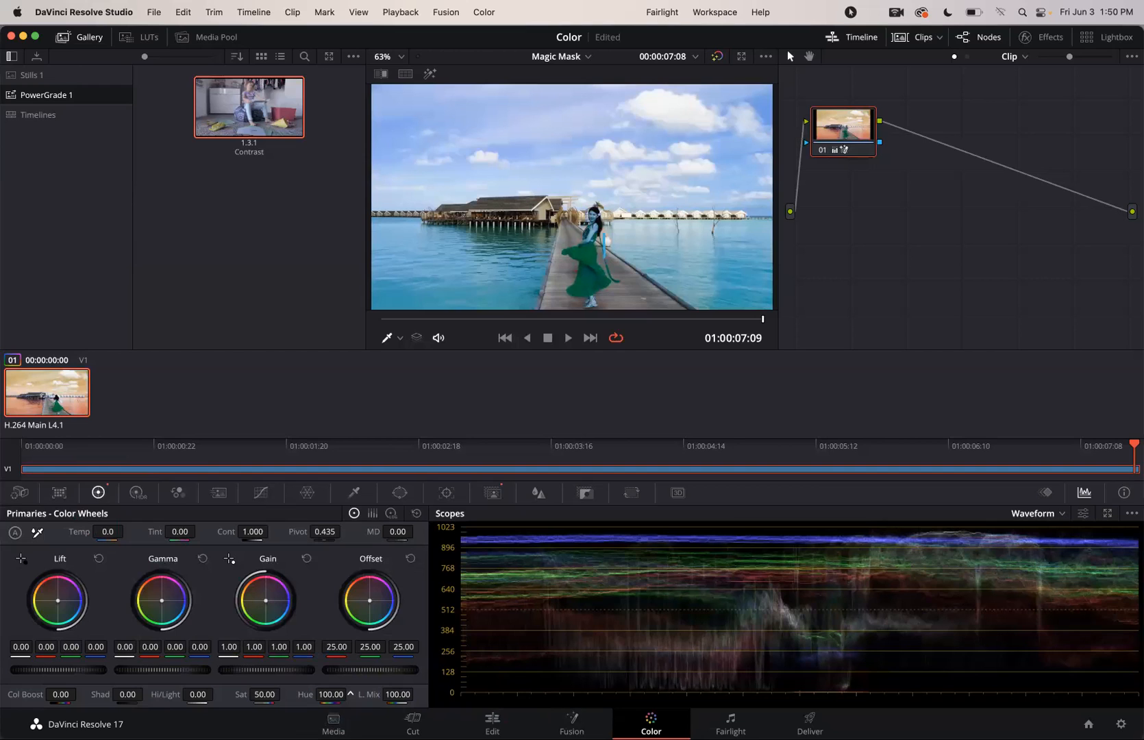
click(329, 694)
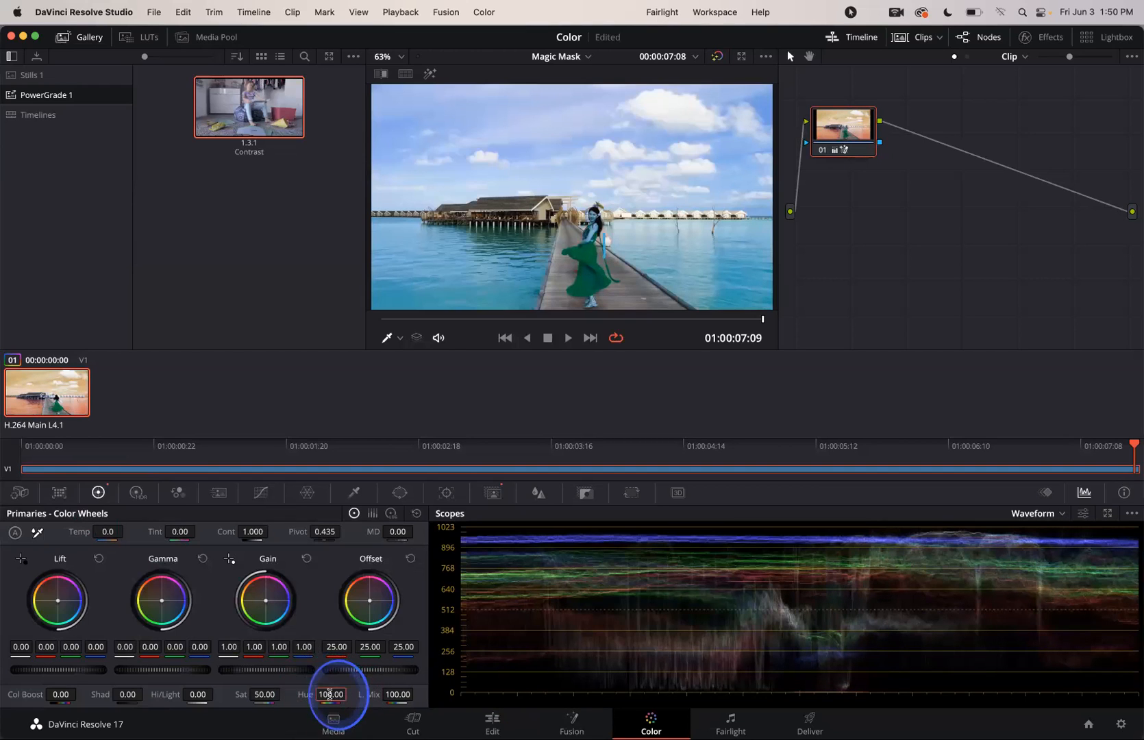
double_click(305, 694)
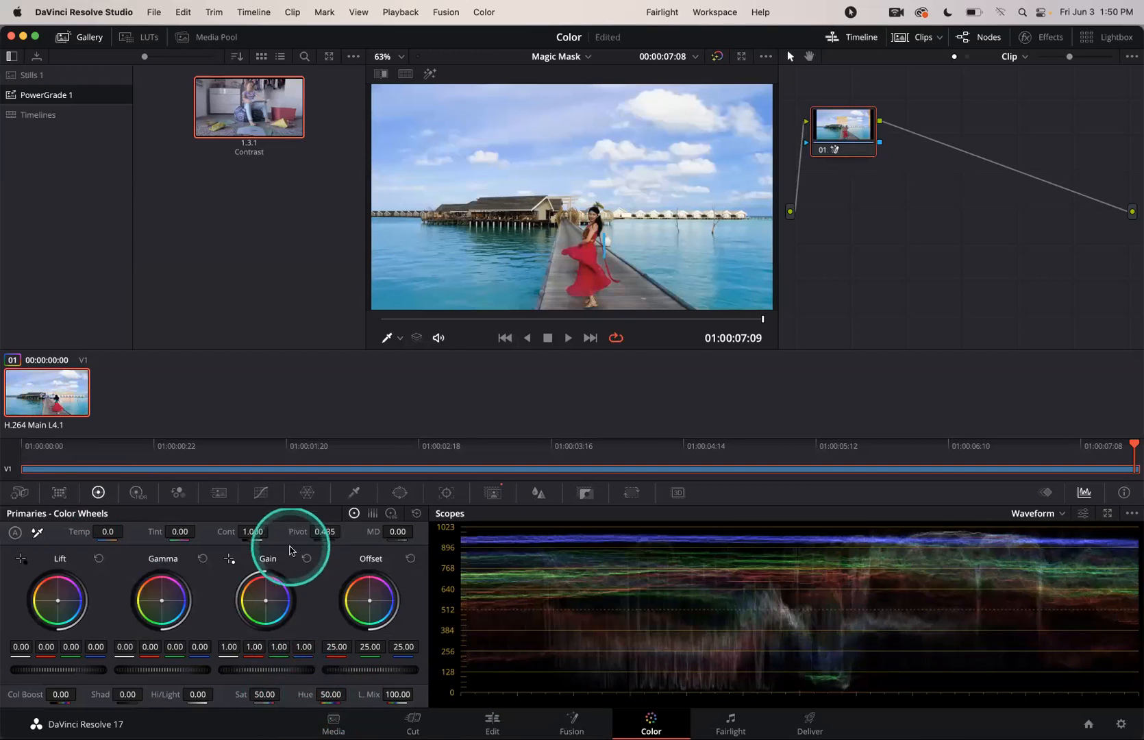
Set the masked woman's Contrast to 0.000 in the primary color wheels and save the project.
click(259, 532)
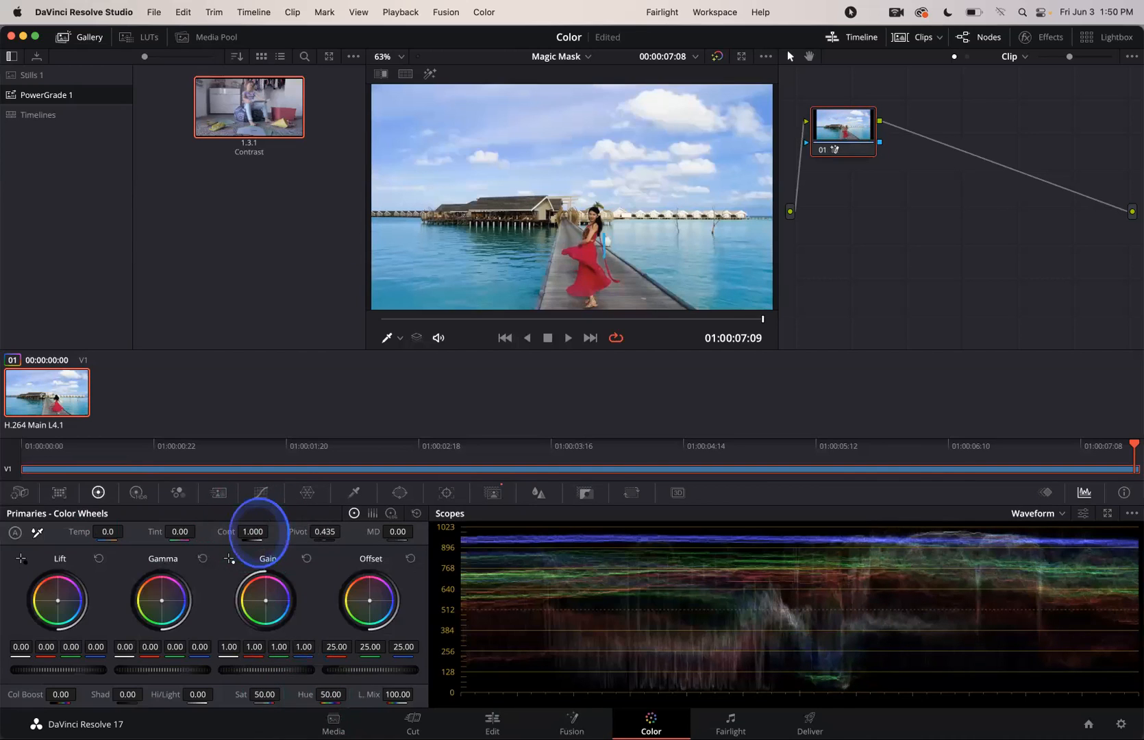
drag(259, 533, 161, 529)
drag(580, 370, 460, 374)
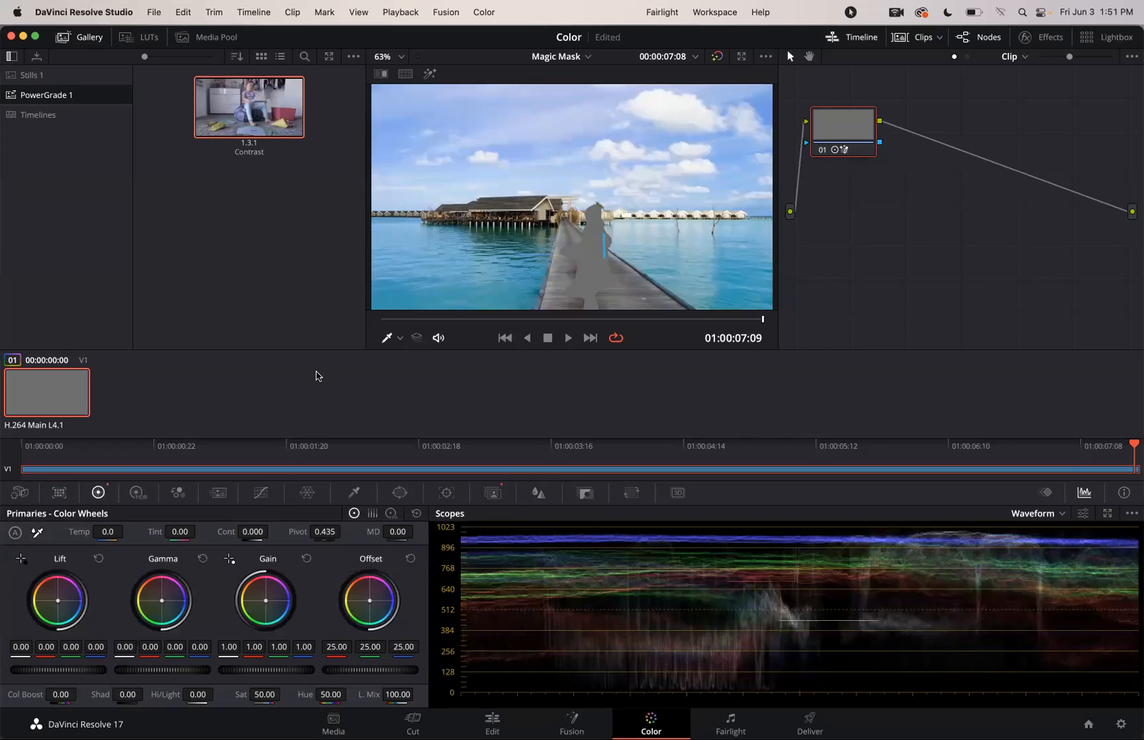
key(super+s)
Switch to Firefox and check the dates and prices of FMC's Introduction to Editing with DaVinci Resolve course.
key(super+Tab)
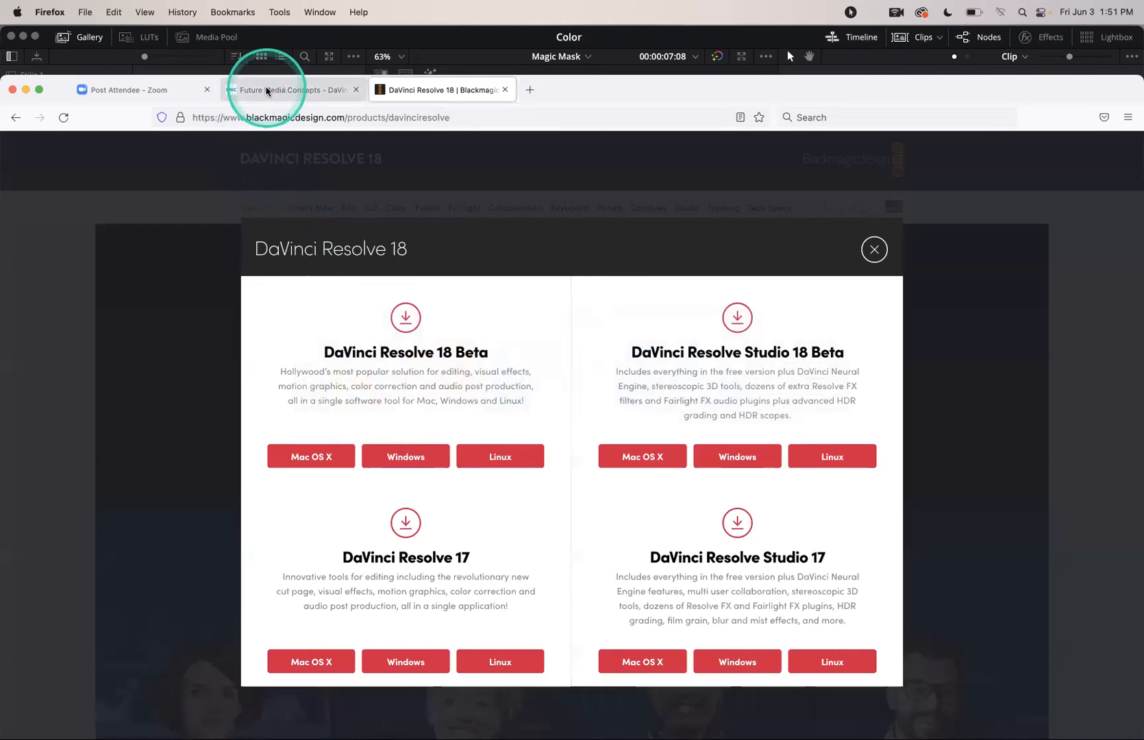
click(271, 90)
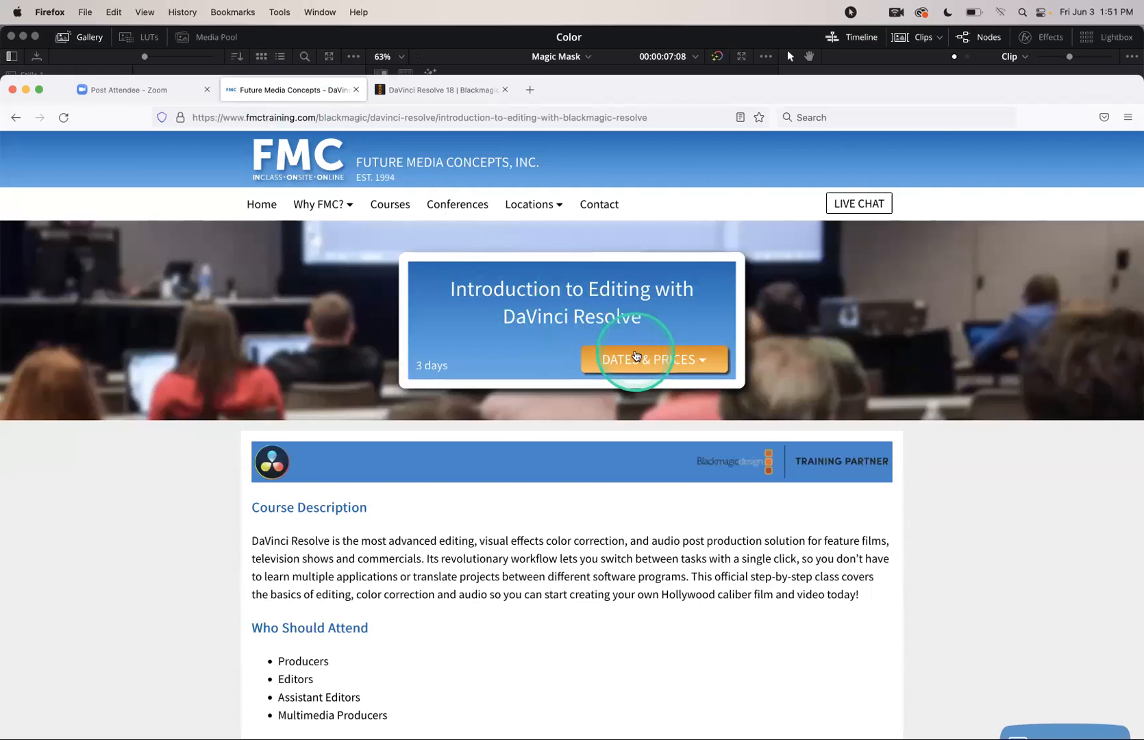
click(659, 359)
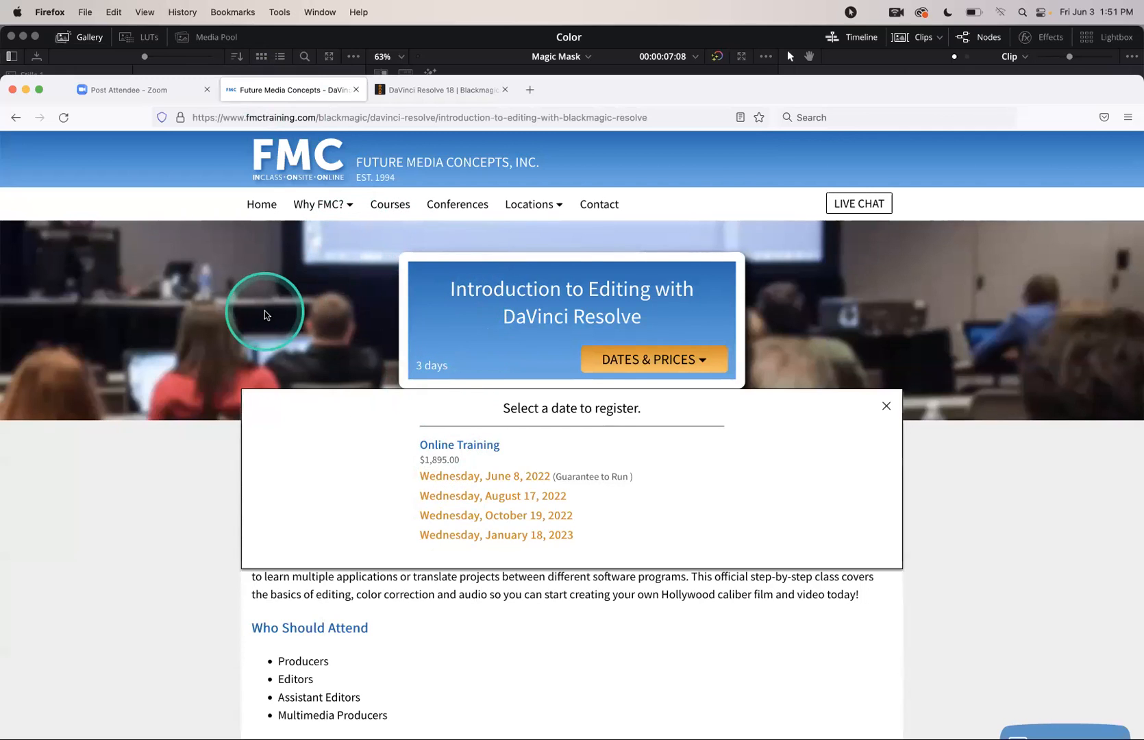
click(885, 407)
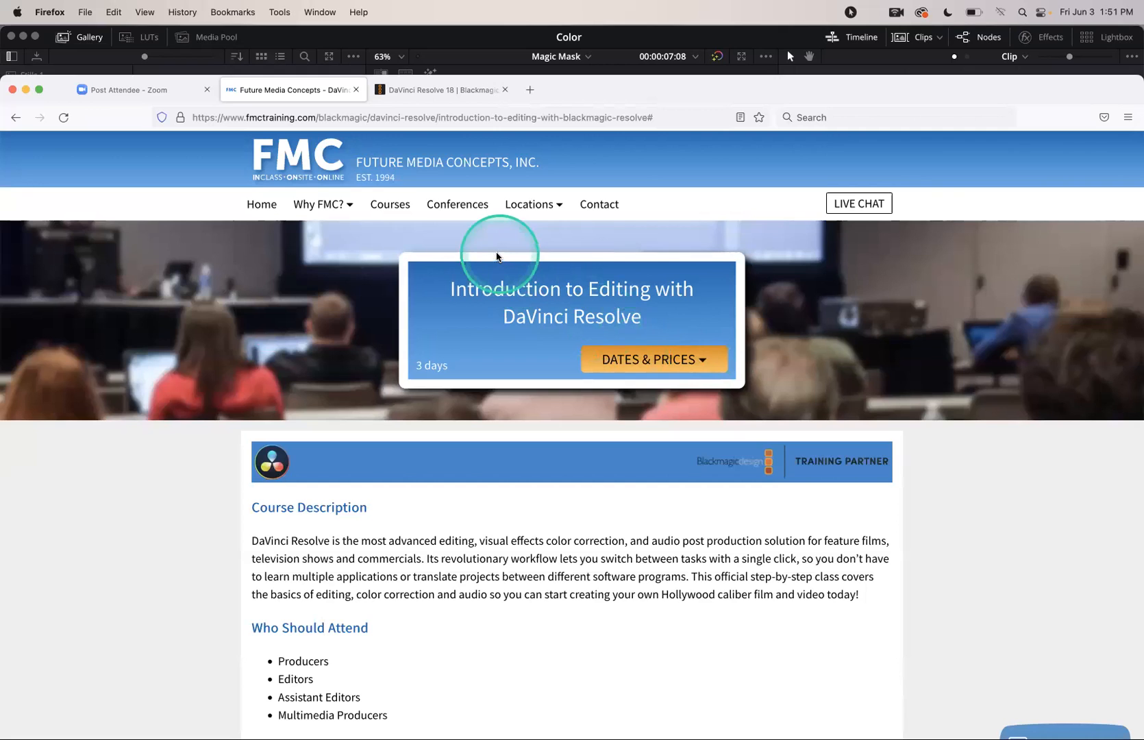
Open the DaVinci Resolve category in FMC's course catalogue and look through the offered classes and their descriptions.
click(391, 214)
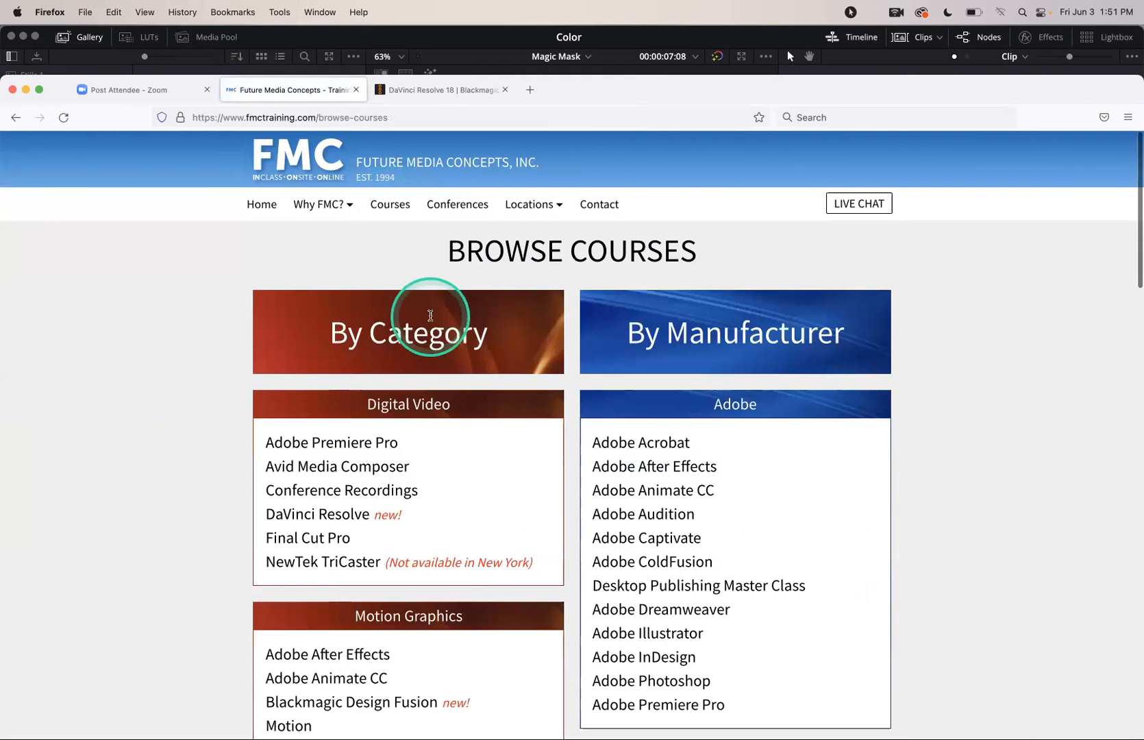
scroll(281, 339, down, 5)
click(283, 347)
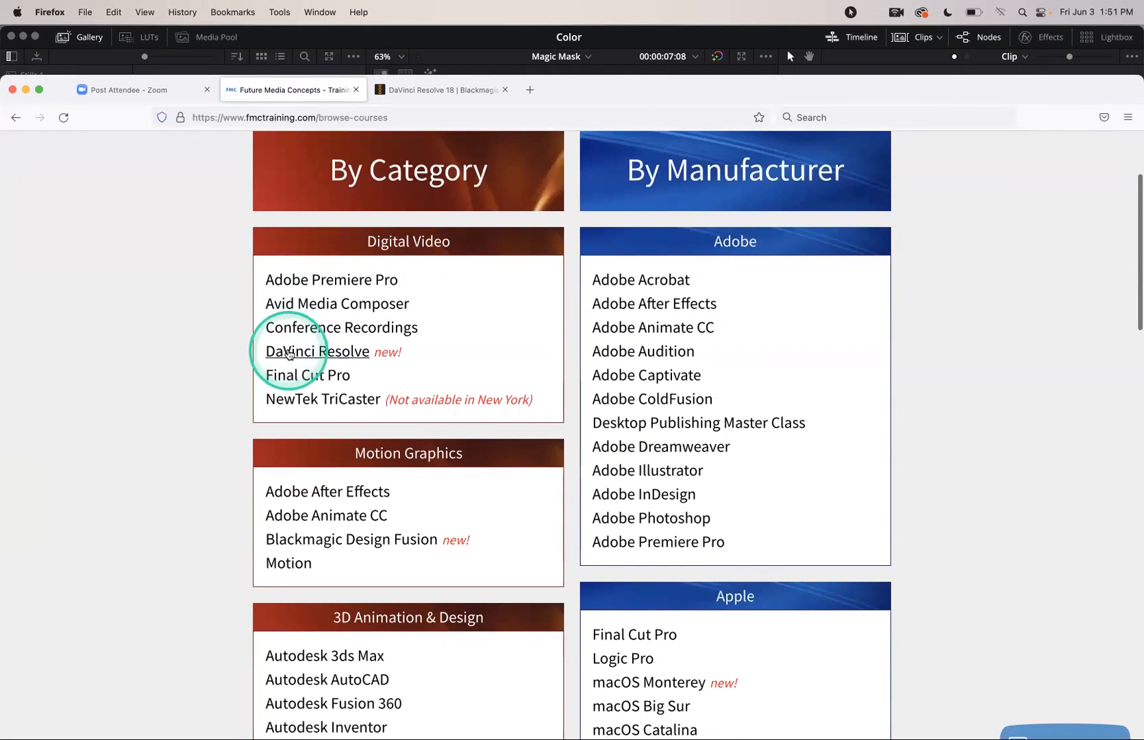
scroll(420, 423, down, 15)
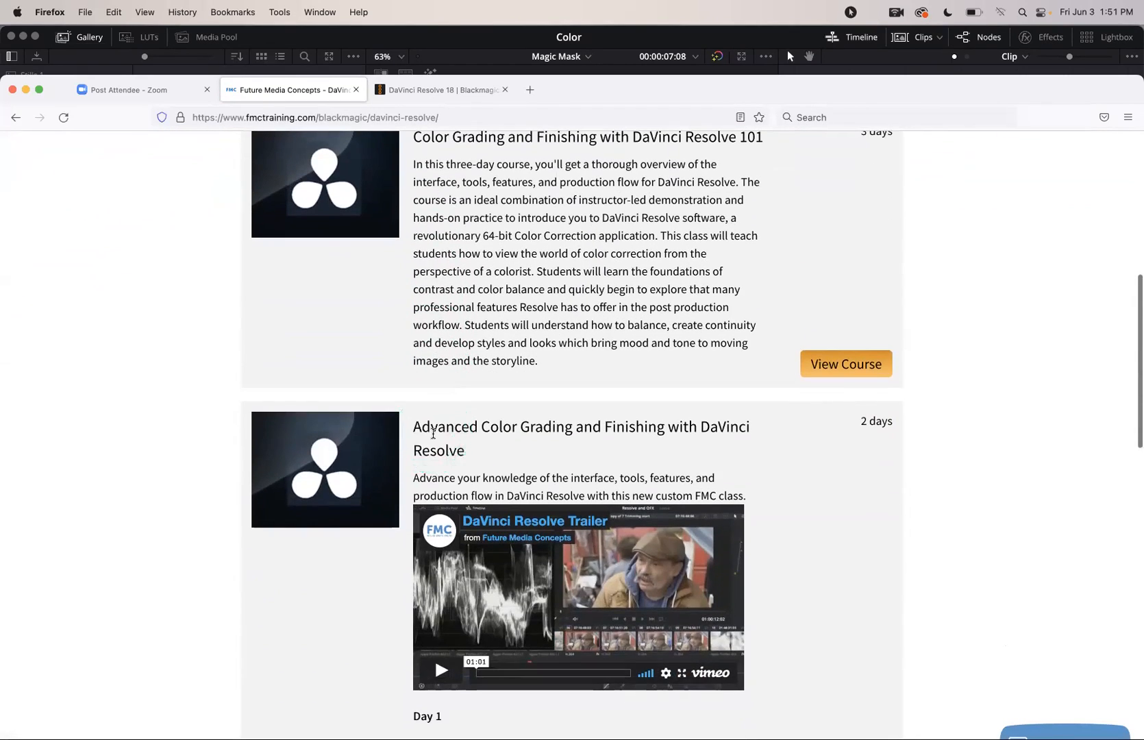
scroll(433, 433, down, 4)
scroll(433, 434, down, 5)
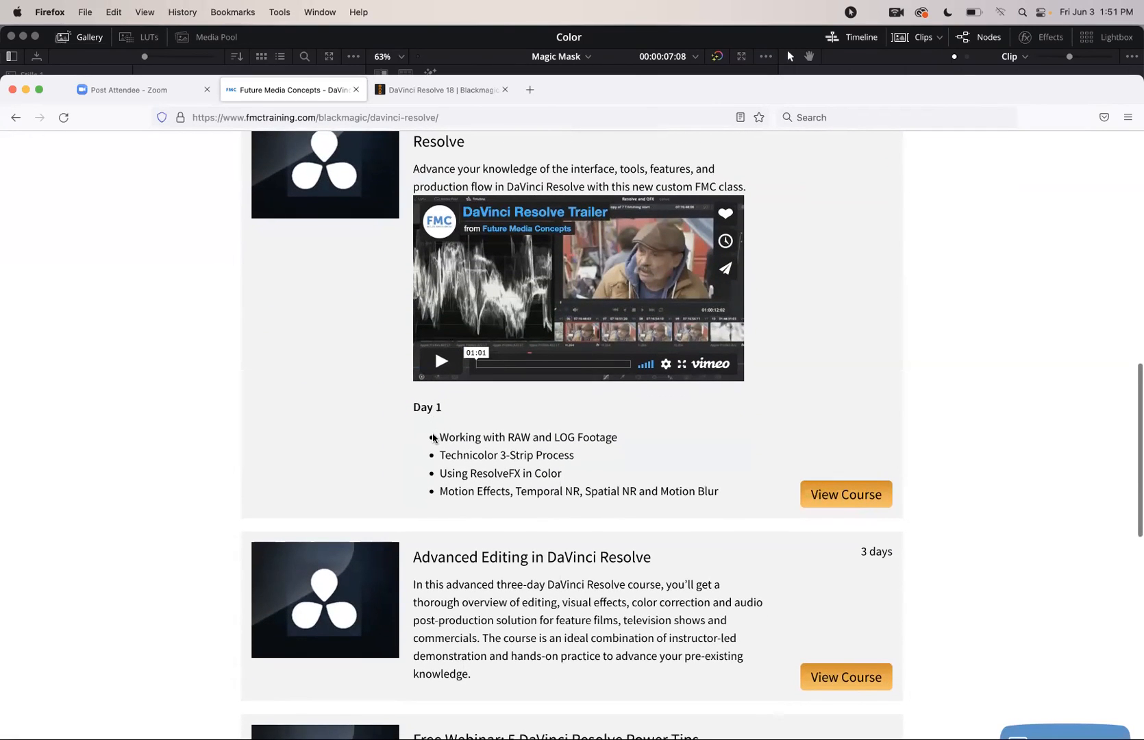
scroll(433, 436, down, 5)
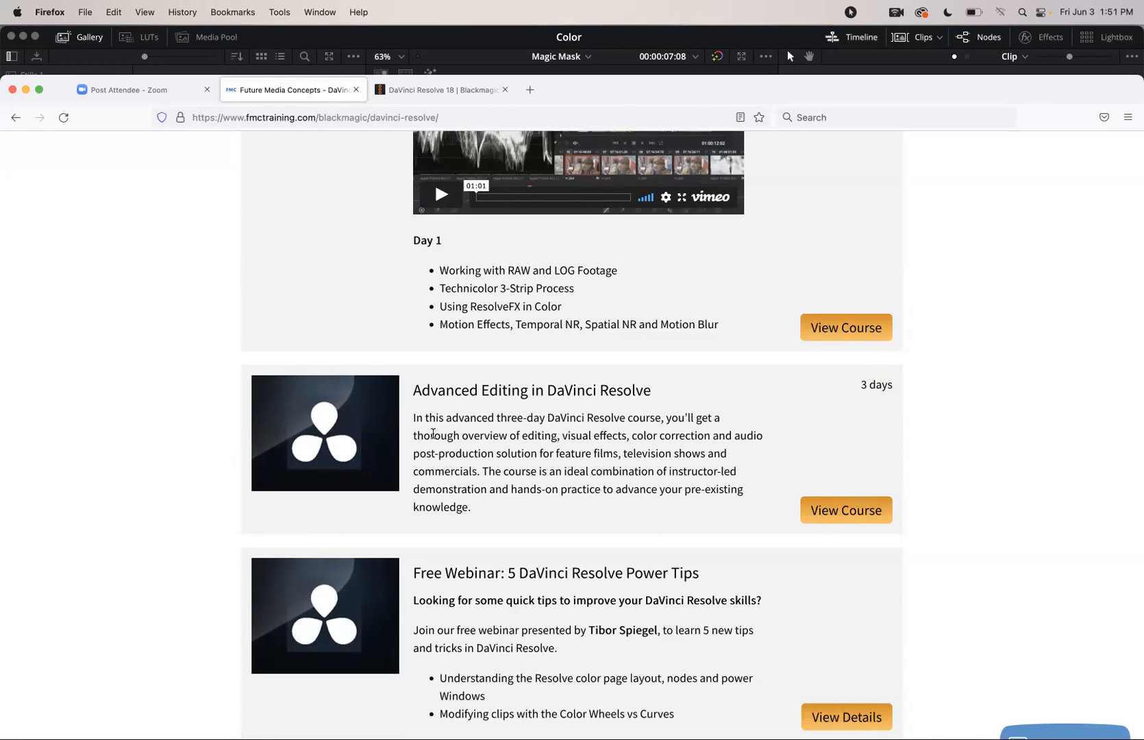
scroll(433, 434, up, 13)
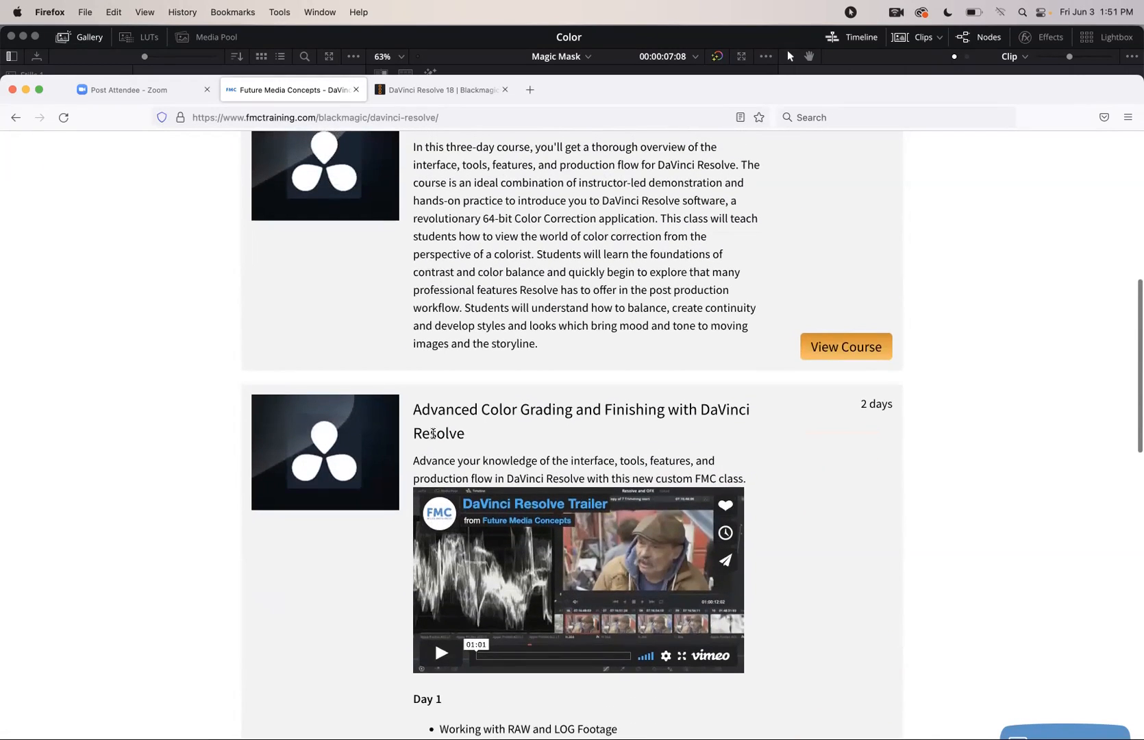
scroll(433, 433, up, 14)
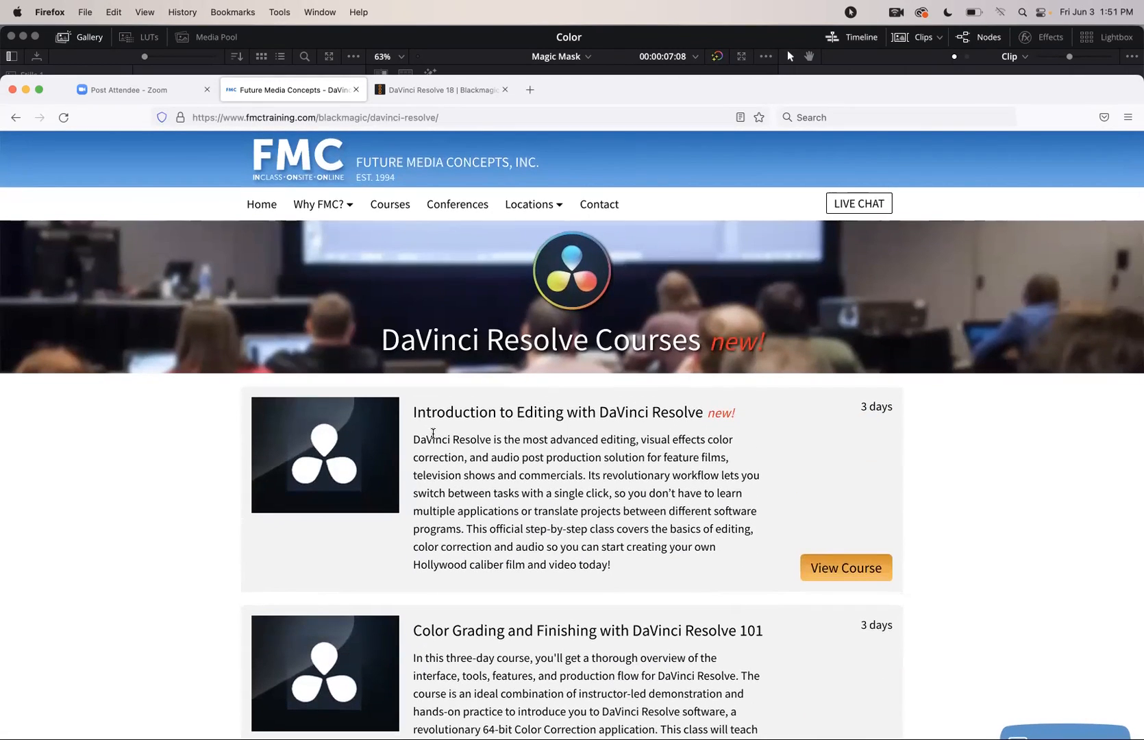